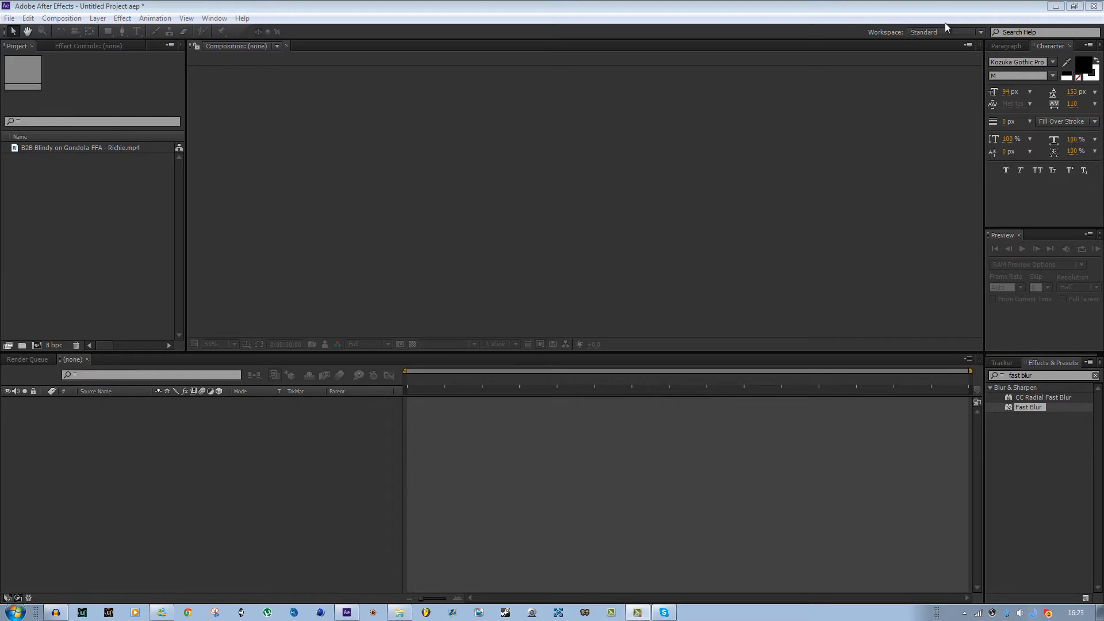
left_click_drag(980, 419, 978, 418)
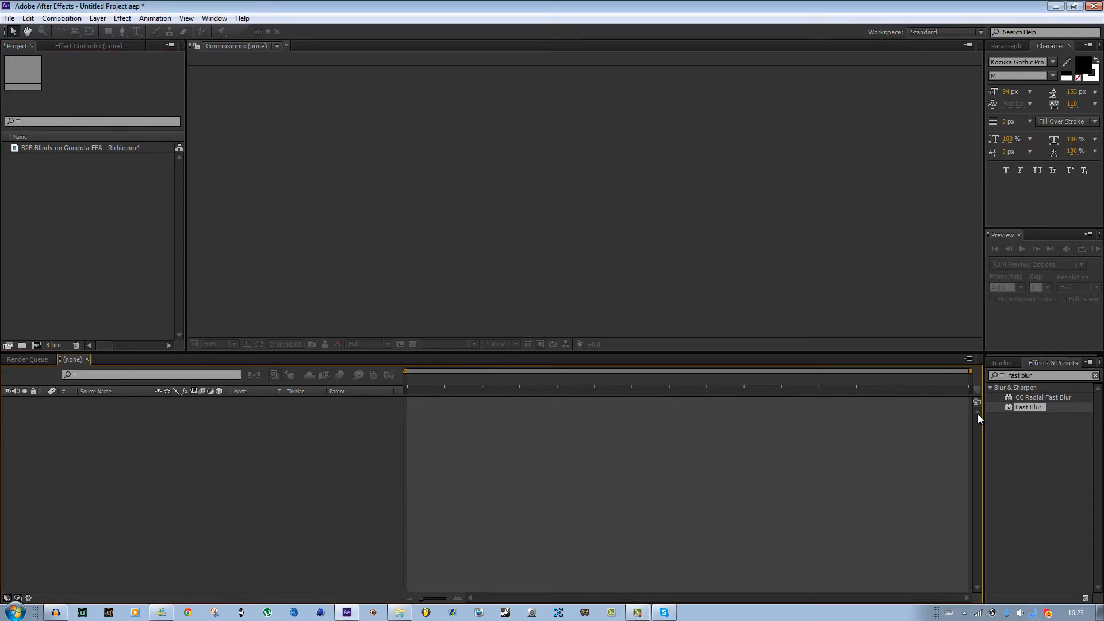
left_click(99, 194)
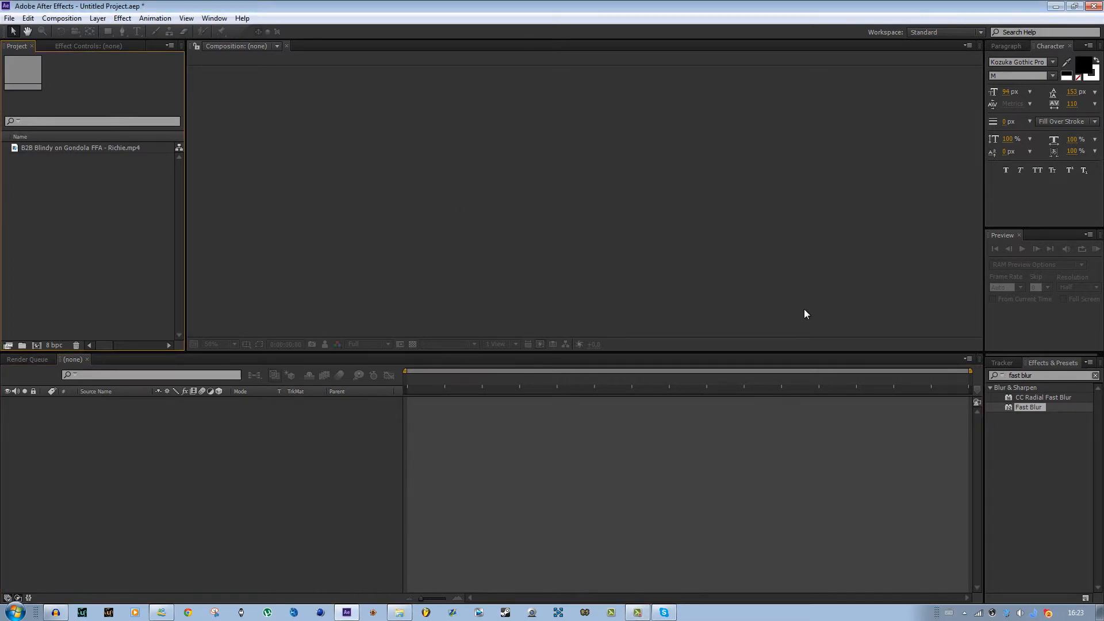
left_click(1044, 374)
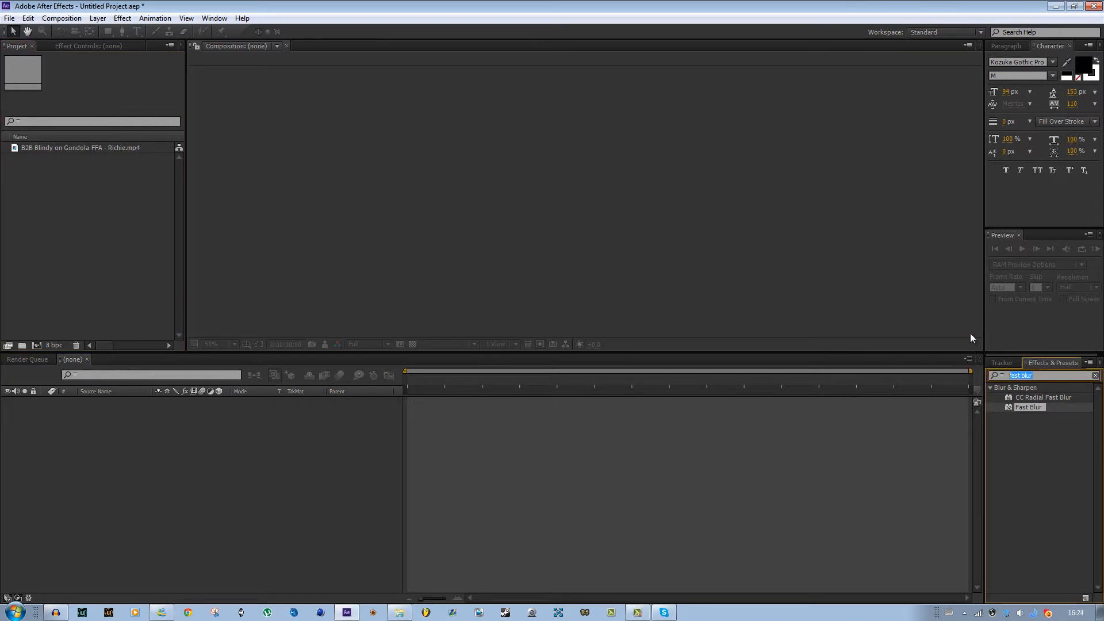
left_click(33, 193)
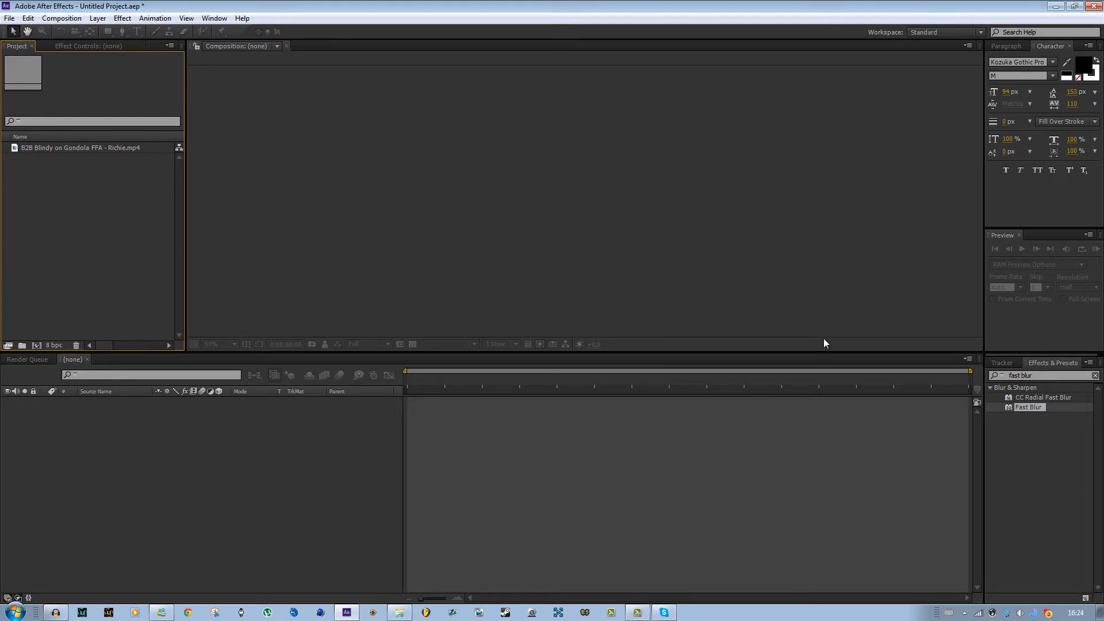
- Clear the fast blur search from the effects list
left_click_drag(1053, 376, 908, 316)
key("BackSpace")
left_click(894, 452)
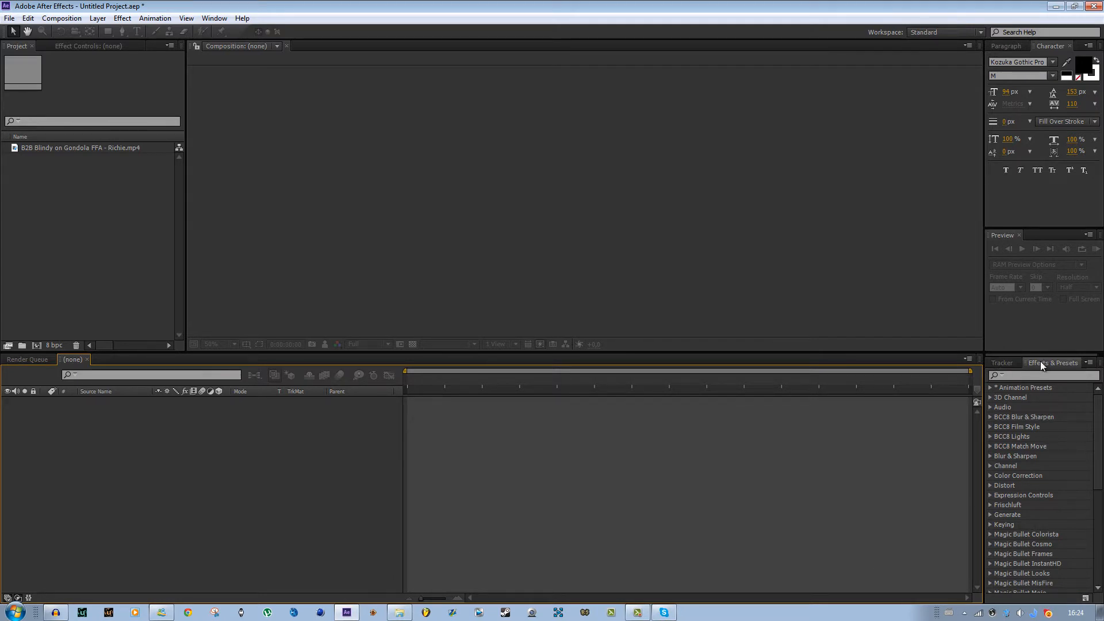
- Browse the effect categories, expanding and collapsing Blur & Sharpen and Distort to see their effects
left_click_drag(1097, 428, 1098, 511)
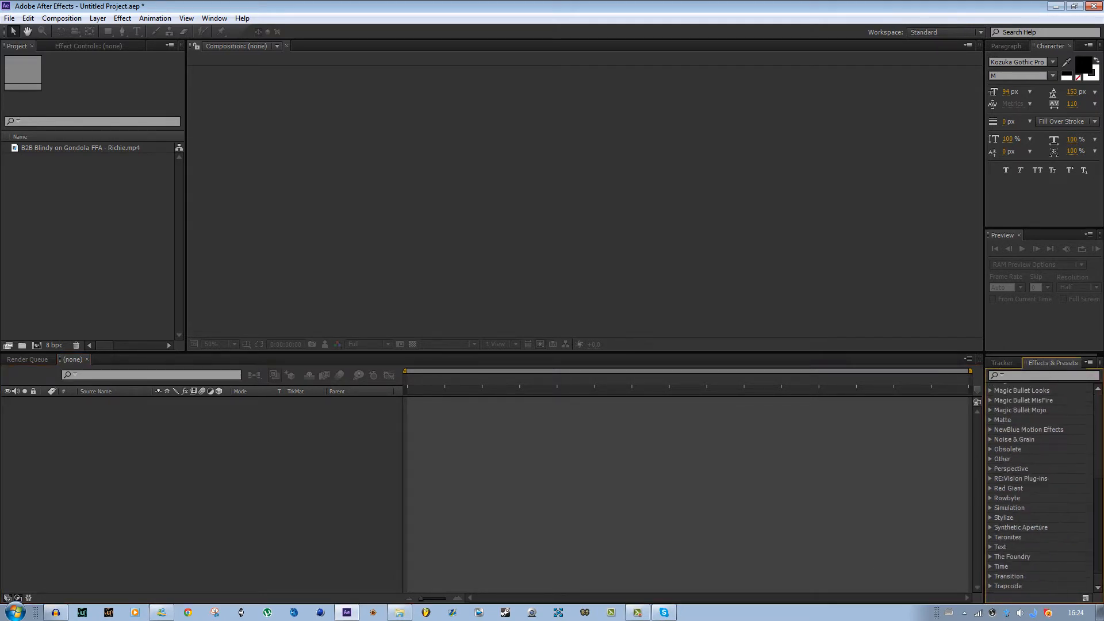
scroll(1002, 447, "up", 6)
left_click(990, 457)
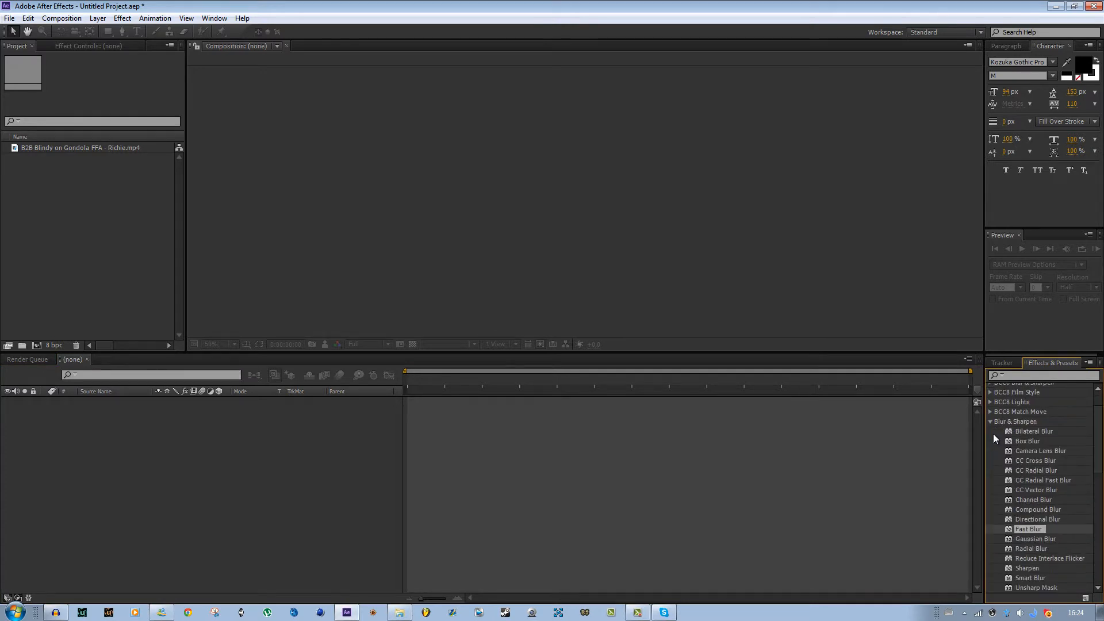
left_click_drag(1100, 461, 1100, 433)
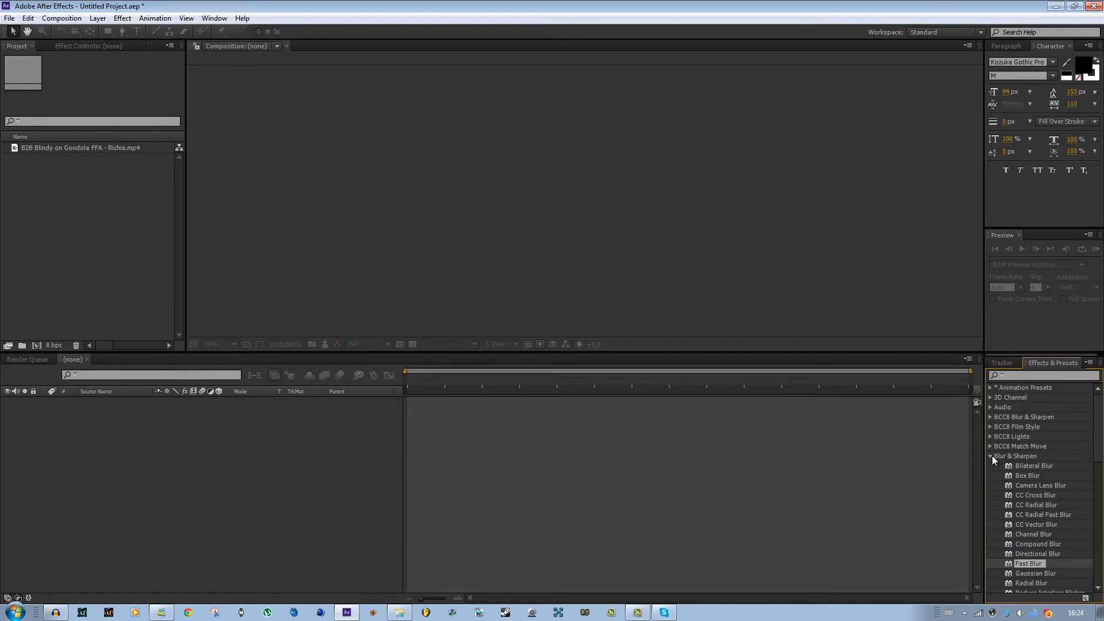
left_click(991, 456)
left_click(991, 446)
left_click(991, 446)
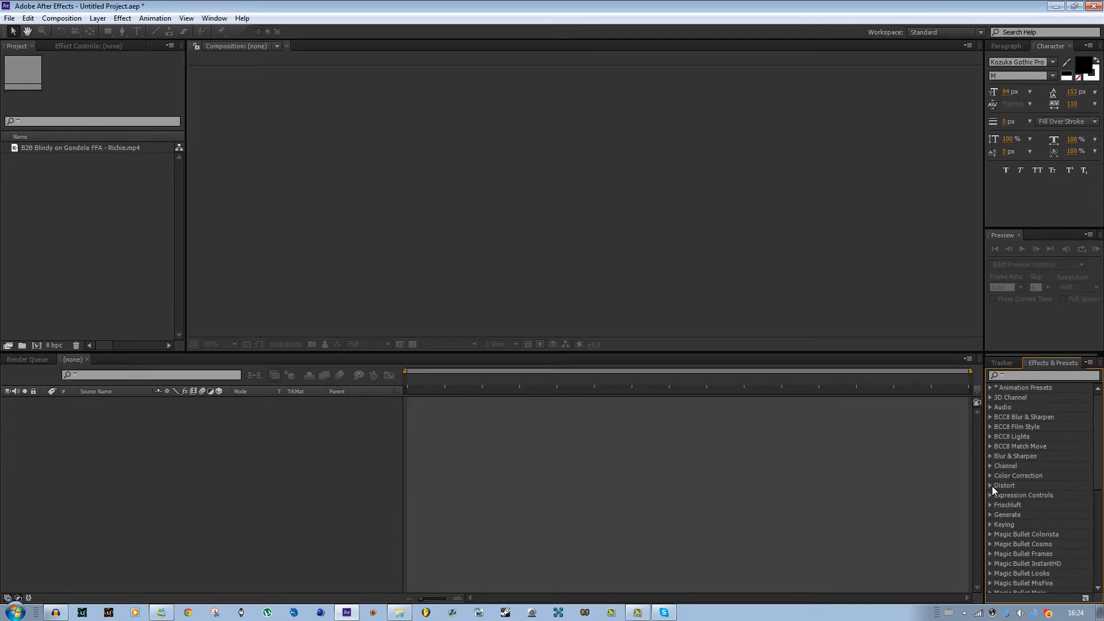
left_click(991, 485)
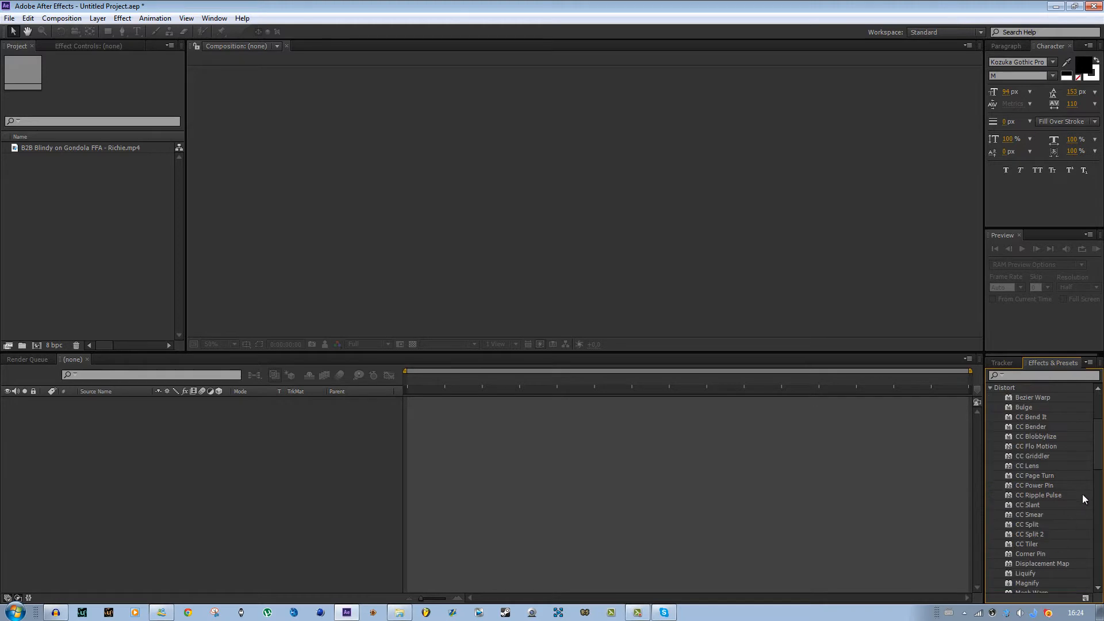
mouse_move(1099, 462)
left_mouse_down()
mouse_move(1102, 531)
mouse_move(1091, 437)
left_mouse_up()
left_click(990, 486)
- Search the effects list for ripple and select the Ripple effect under Distort
left_click(1003, 376)
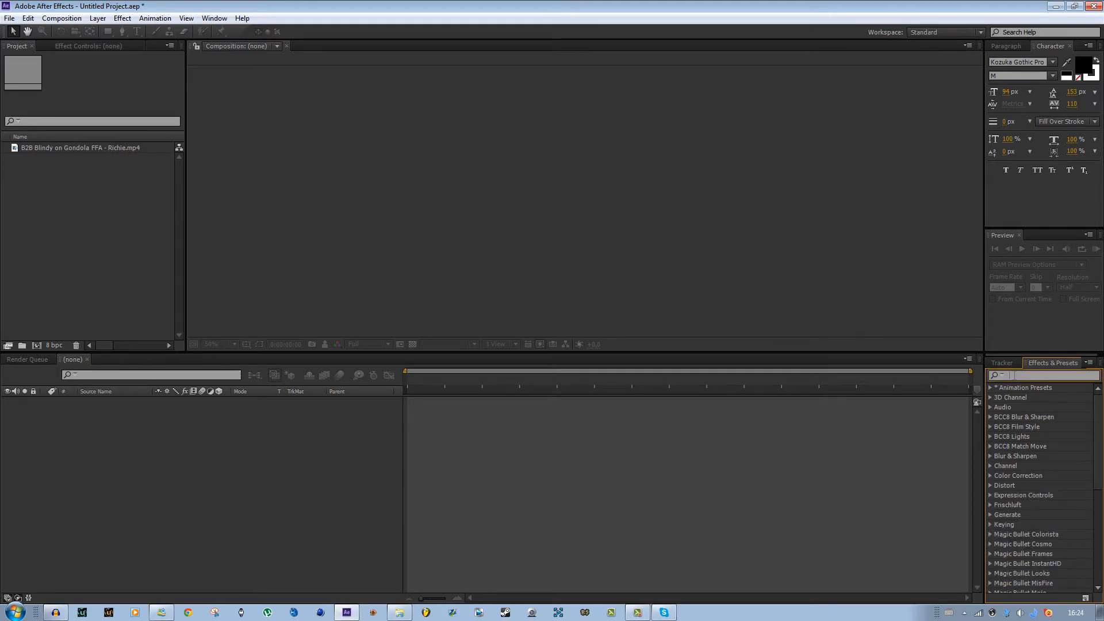
type("ripple")
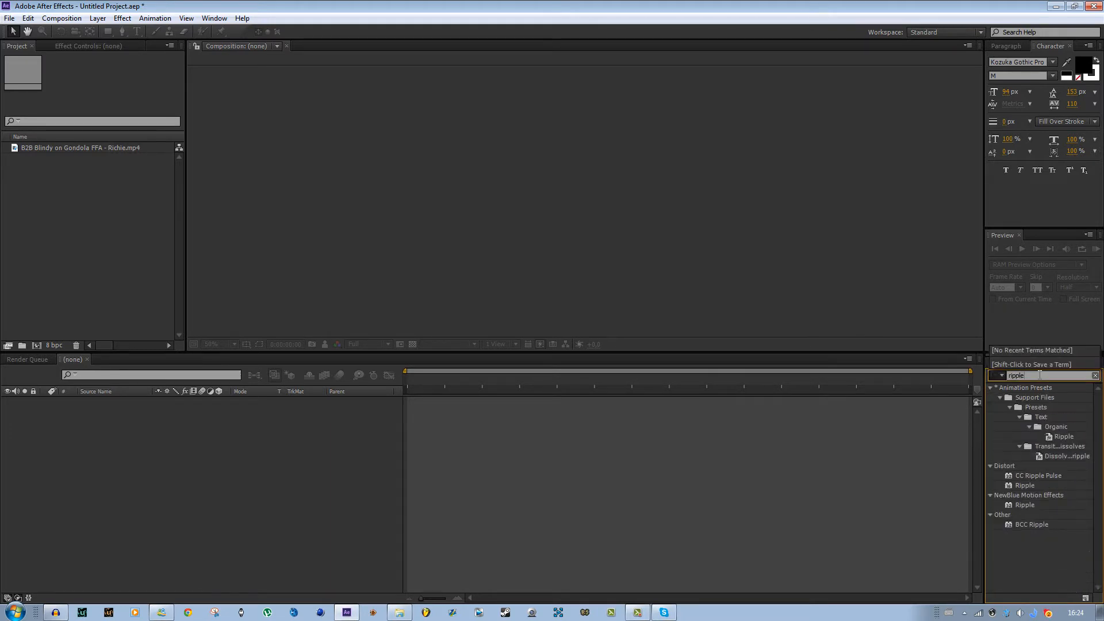
left_click(1024, 505)
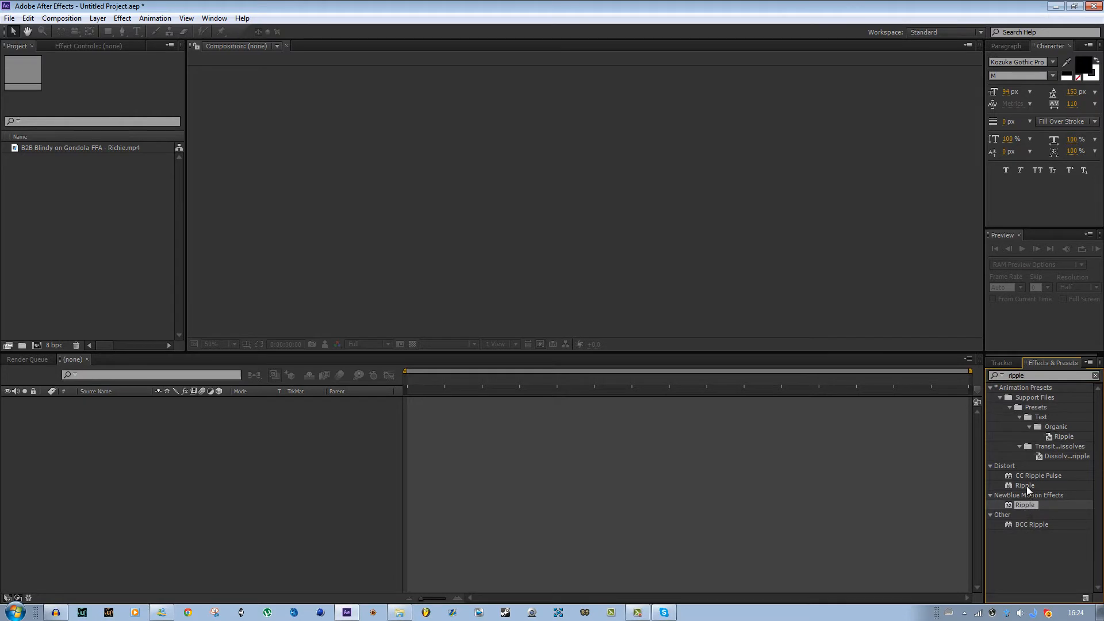
left_click(1026, 485)
mouse_move(1030, 486)
left_mouse_down()
mouse_move(389, 241)
mouse_move(496, 397)
mouse_move(1003, 511)
mouse_move(1030, 485)
left_mouse_up()
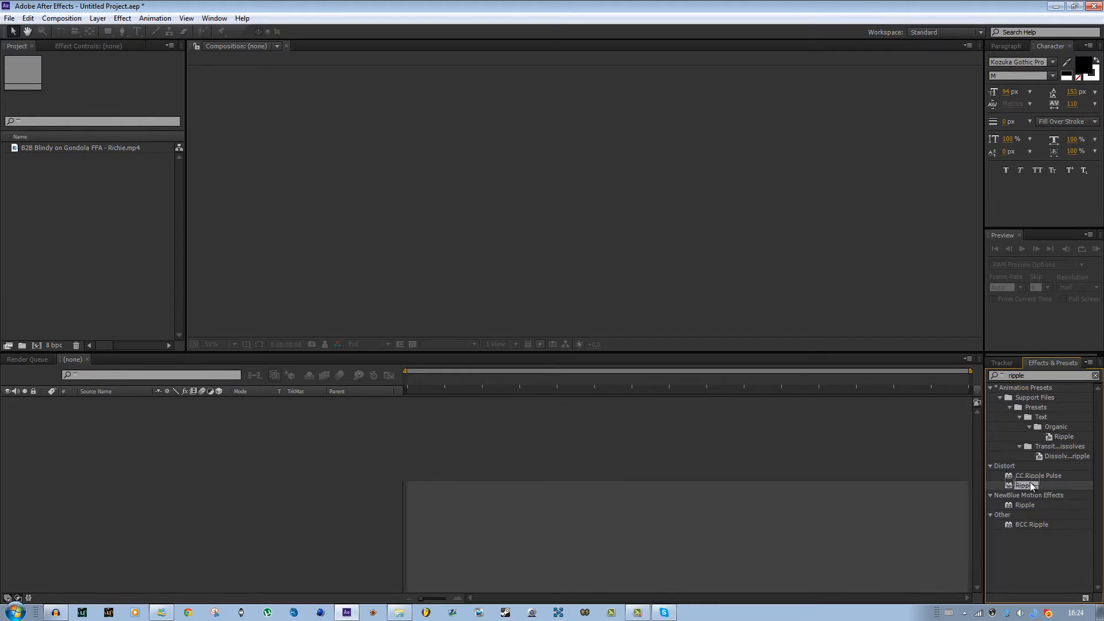
left_click(936, 485)
- Create a new composition from the B2B Blindy on Gondola FFA - Richie.mp4 clip
left_click(70, 171)
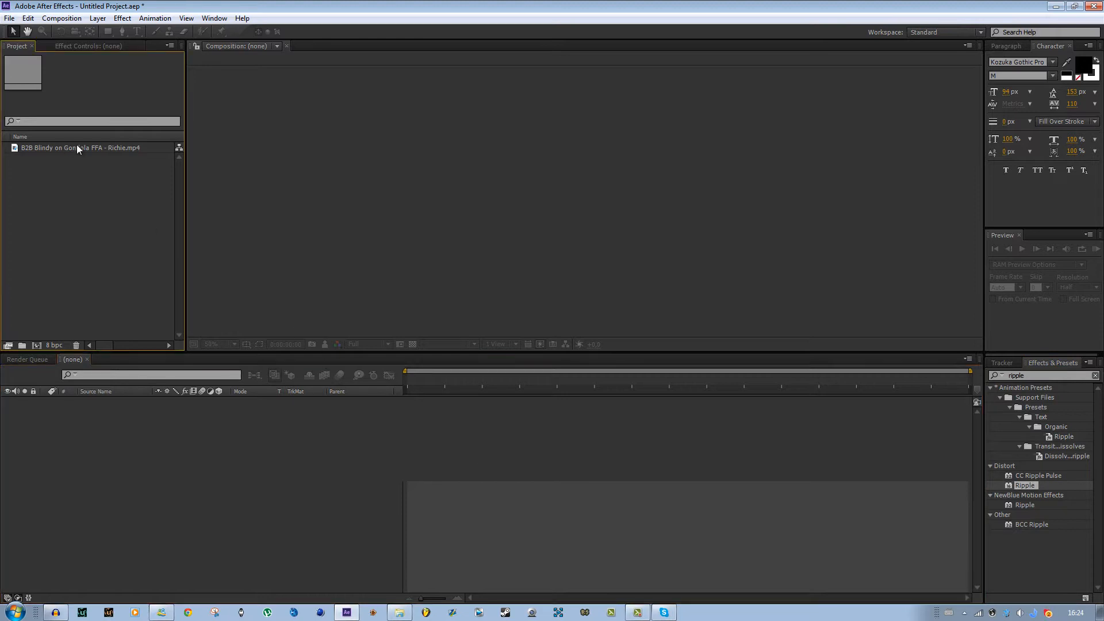
left_click(81, 147)
left_click_drag(44, 318, 37, 344)
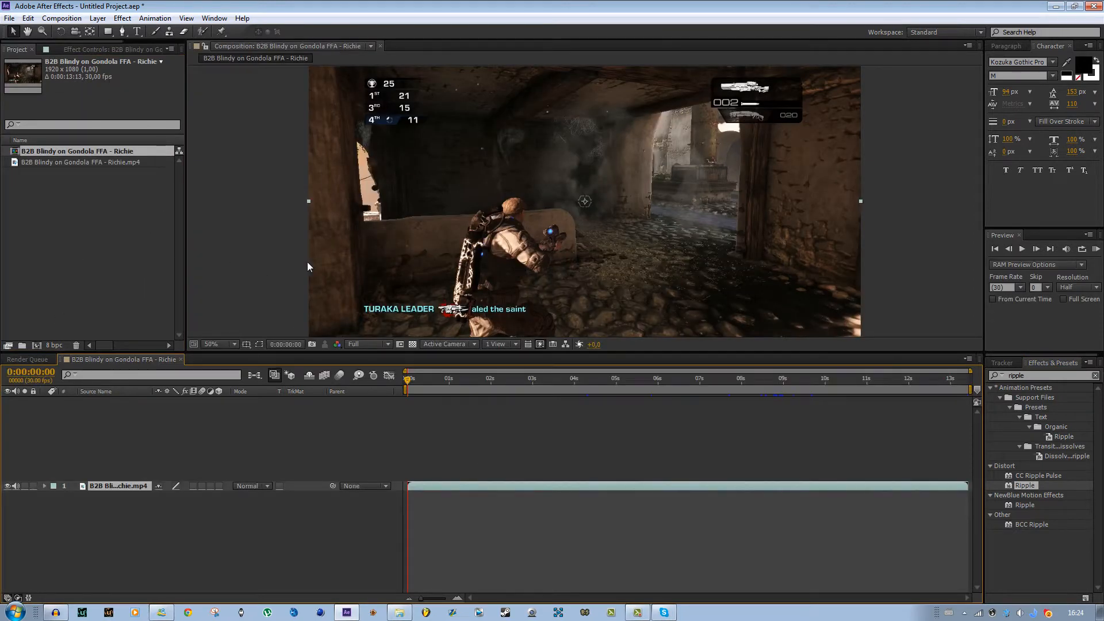
- Zoom the composition viewer in and out to inspect the footage
scroll(420, 248, "down", 3)
scroll(420, 248, "up", 3)
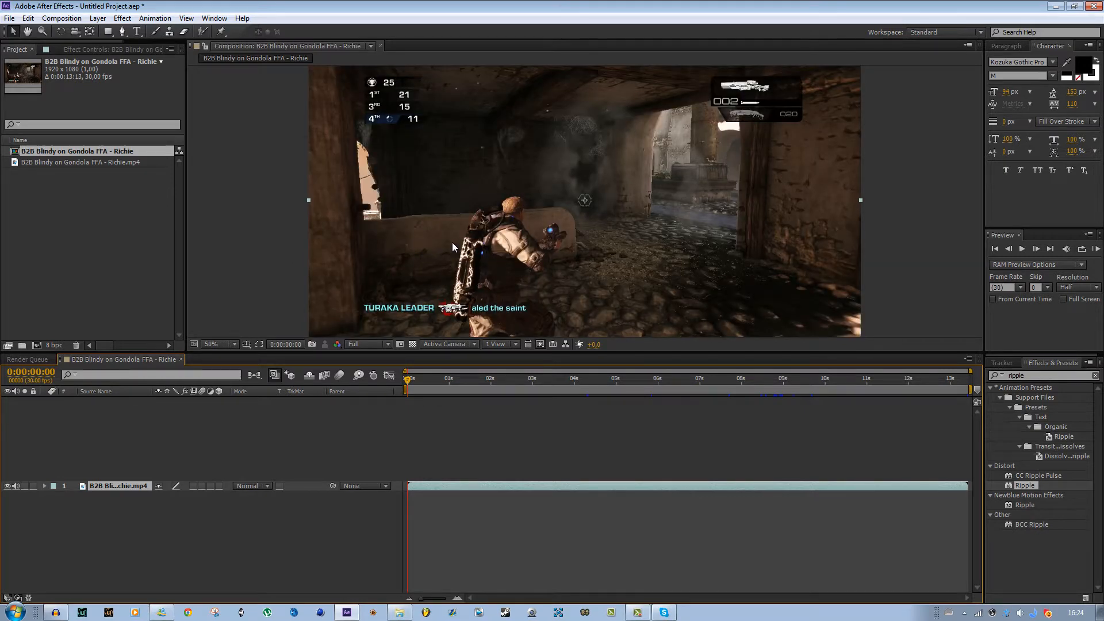
key("comma")
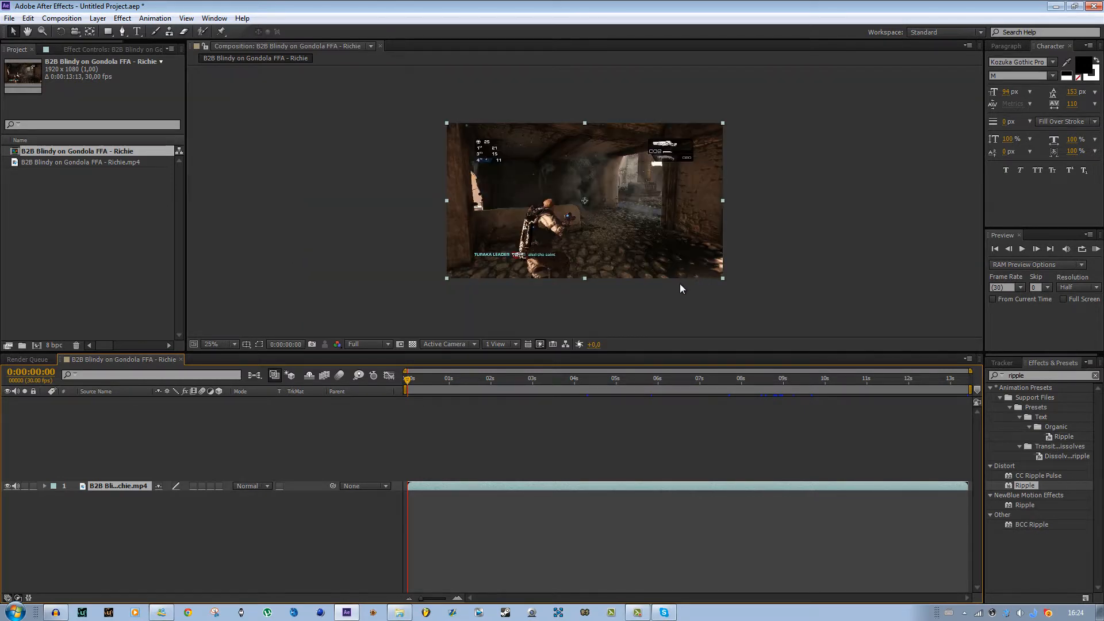
key("period")
key("comma")
key("period")
key("period")
key("period")
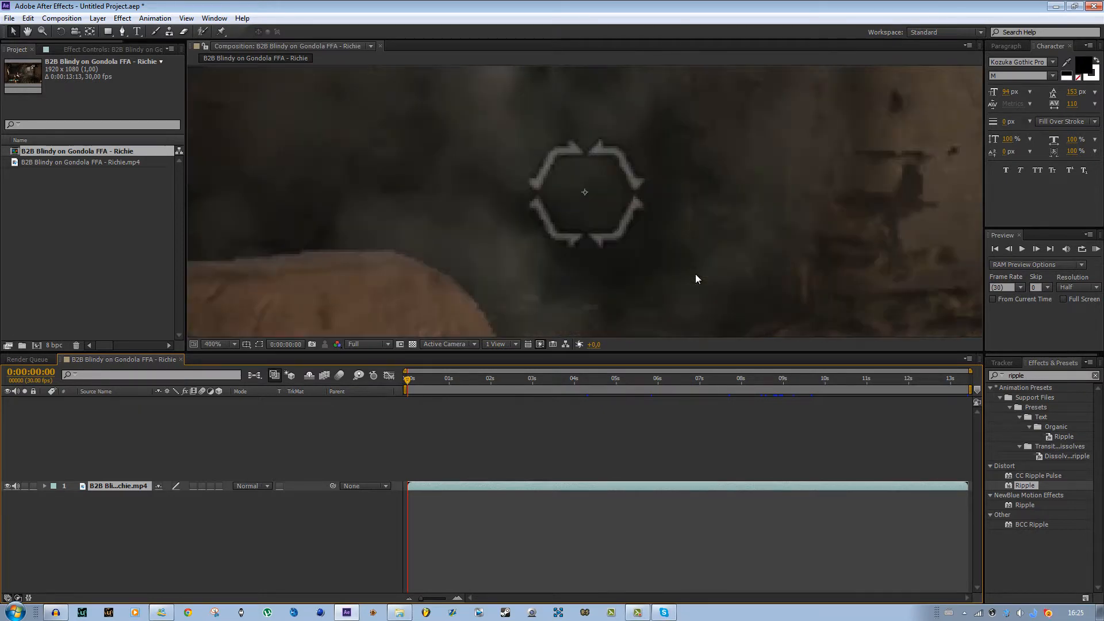
key("comma")
key("comma")
key("comma")
key("period")
key("comma")
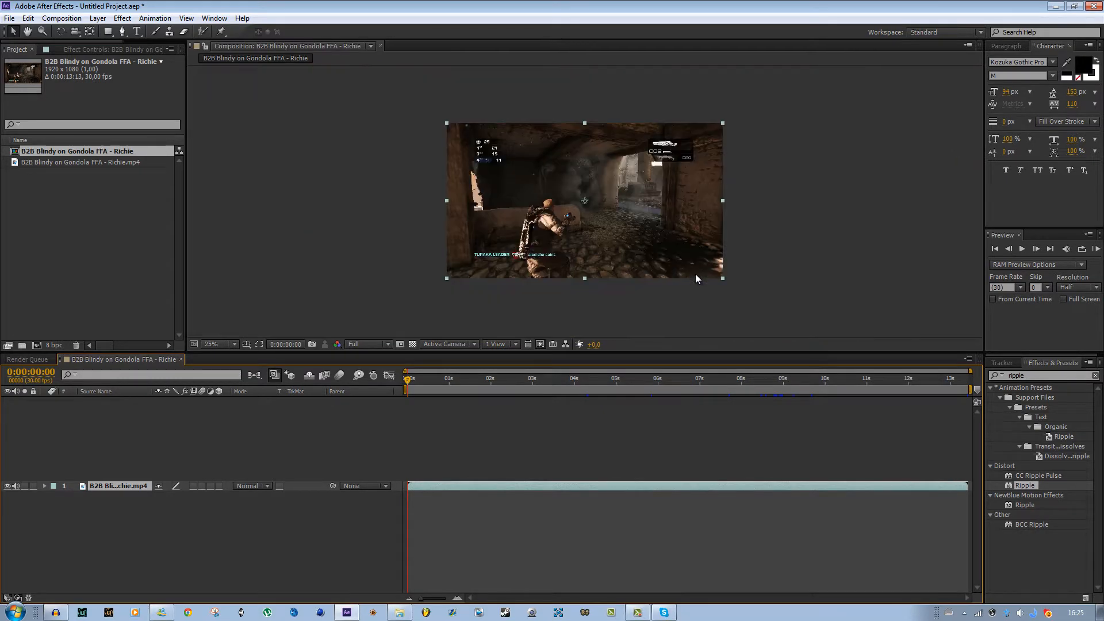
- Move the playhead to 0:00:01:12 and apply the Distort Ripple effect to the video layer
left_click(464, 453)
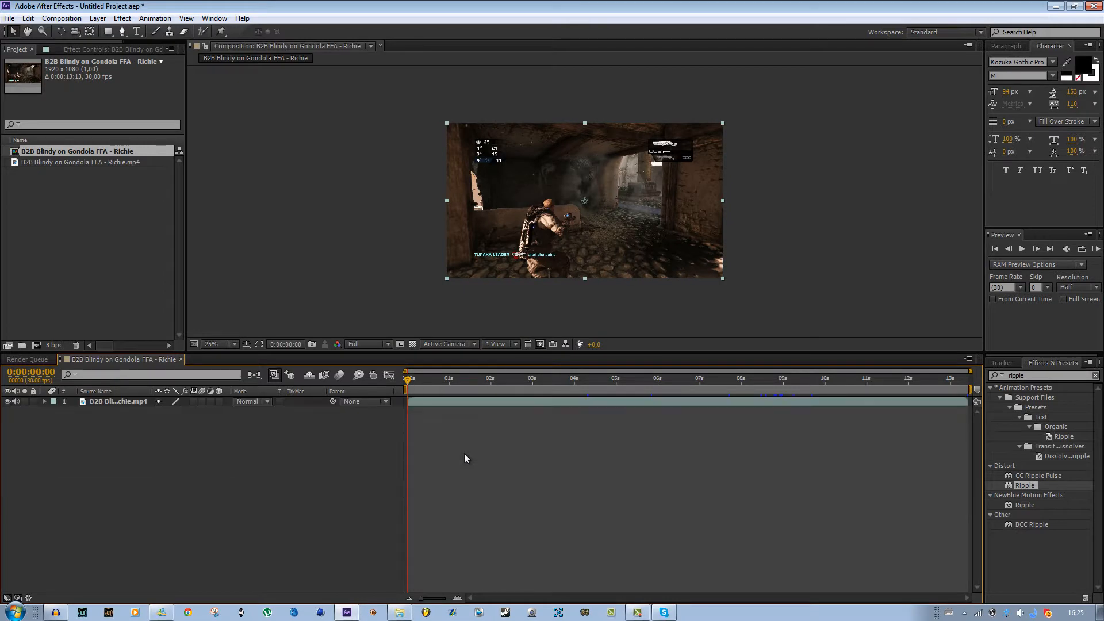
left_click(466, 379)
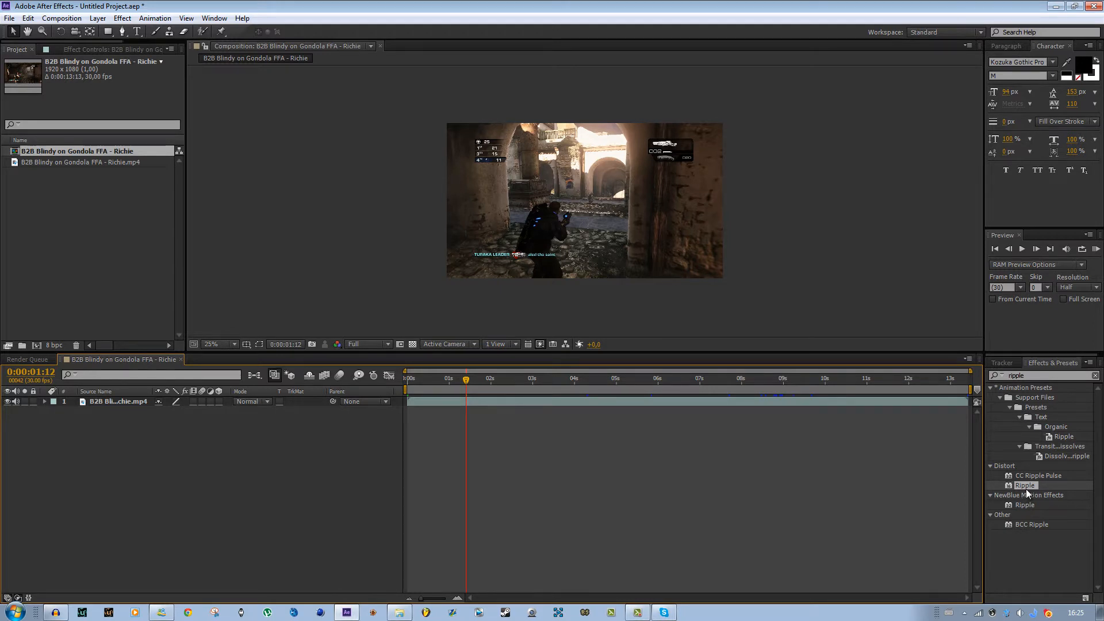
left_click_drag(1026, 486, 601, 402)
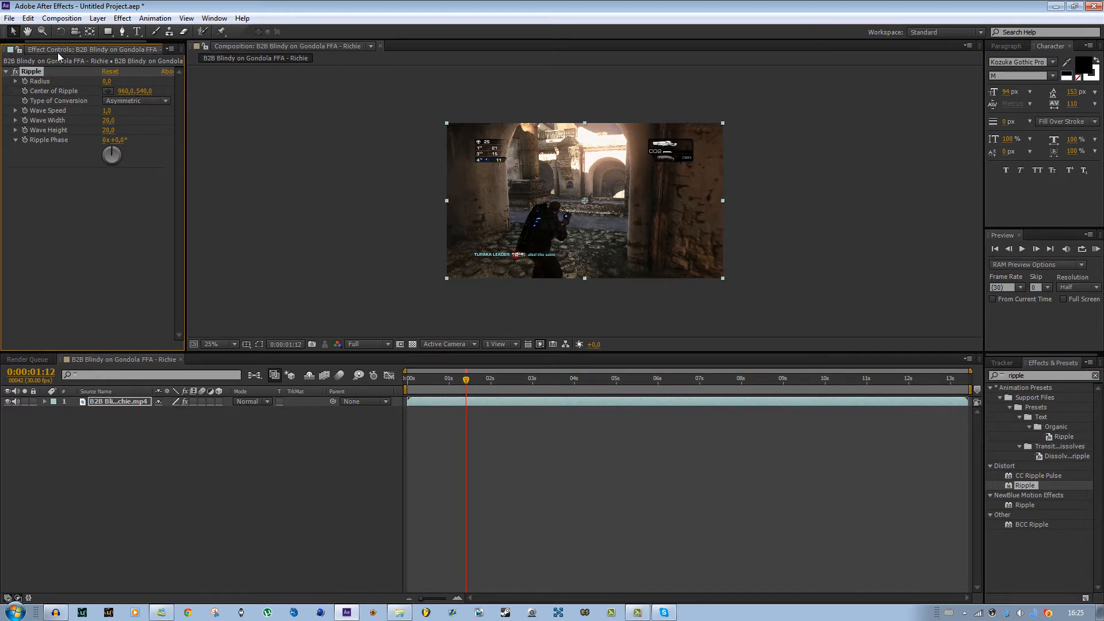
- Set the Ripple radius to 100 and zoom the viewer to 50%
left_click_drag(106, 81, 283, 97)
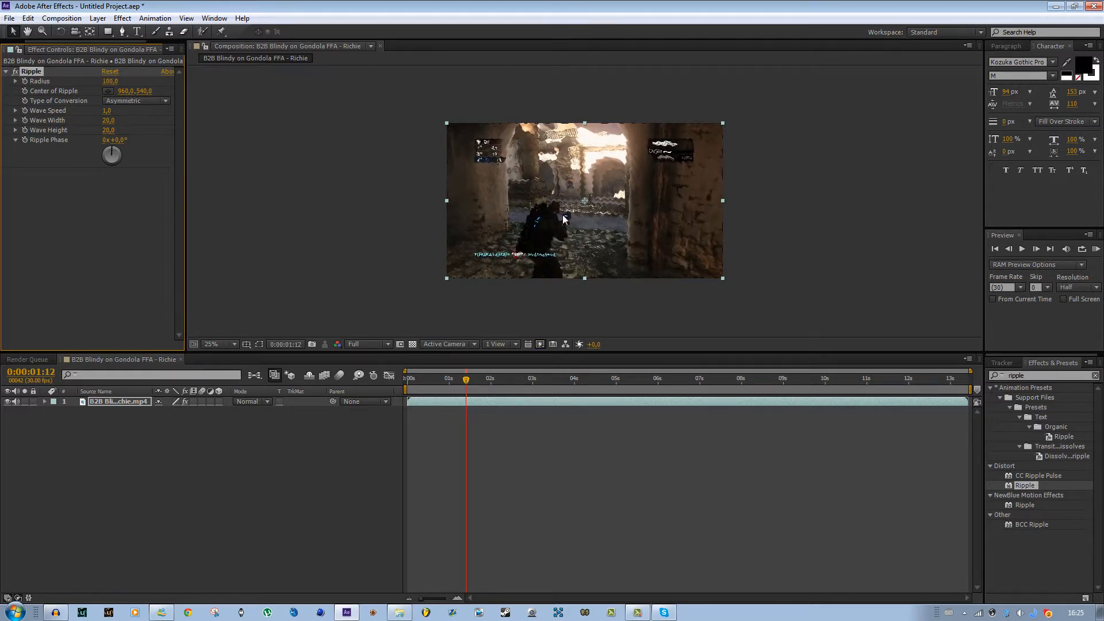
key("period")
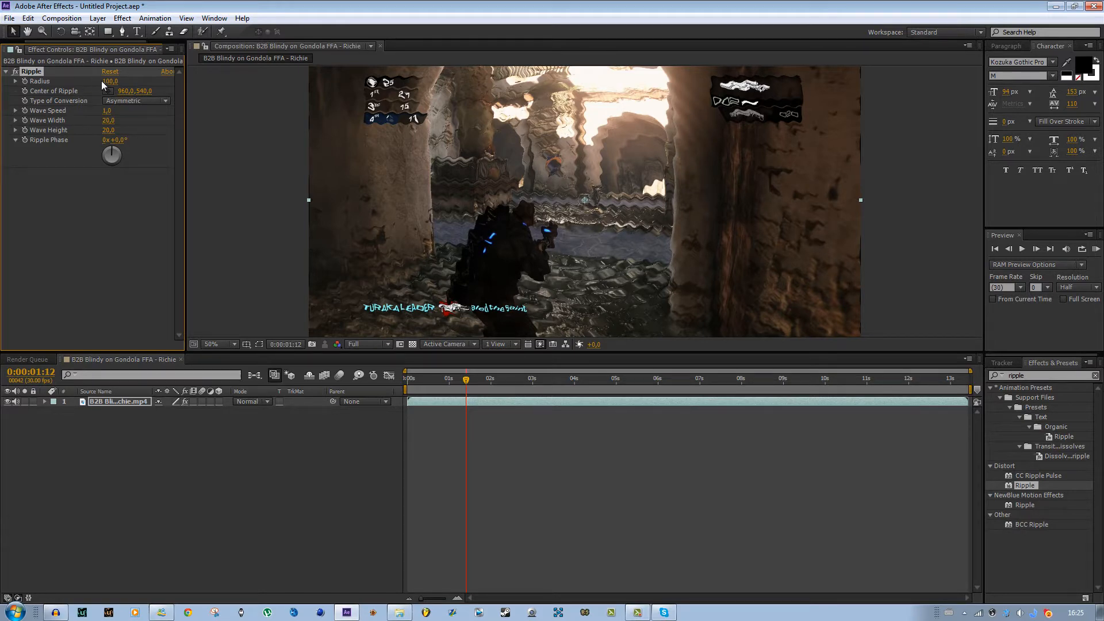
- Try changing the Ripple radius and setting the wave speed to 15, undoing each change
left_click_drag(108, 81, 75, 84)
key("ctrl+z")
left_click_drag(106, 111, 124, 111)
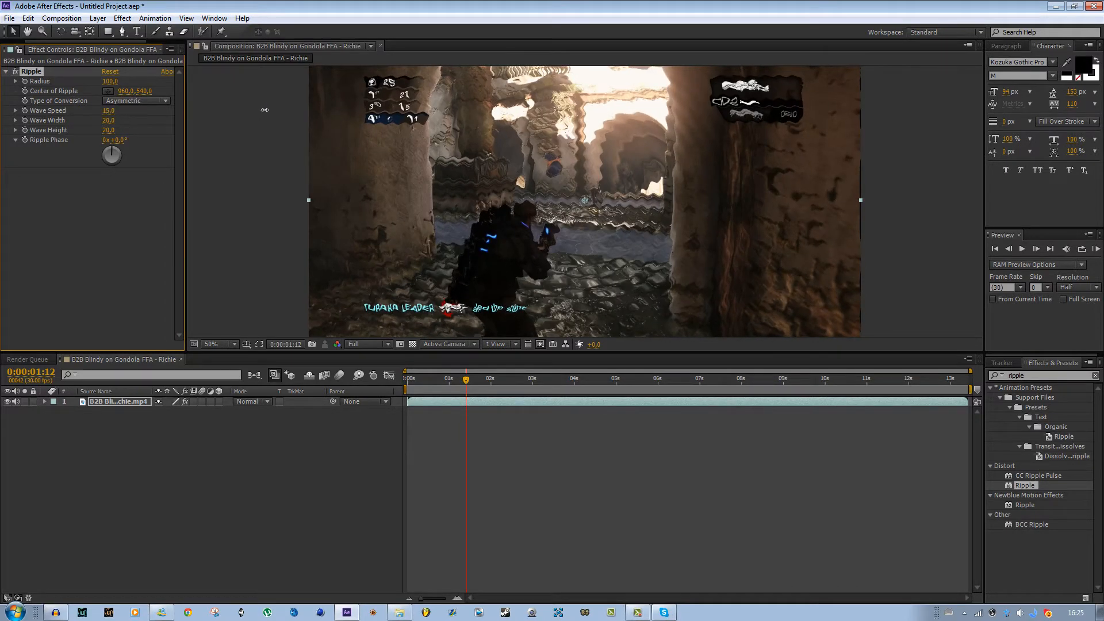
key("ctrl+z")
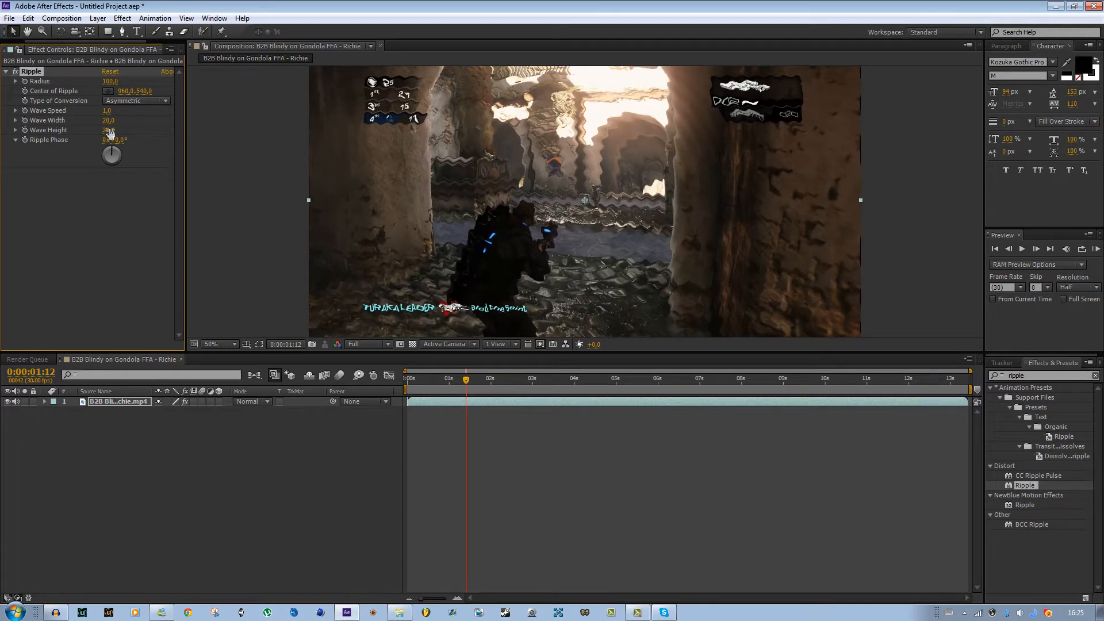
- Try a Ripple wave width of 34.1 and undo it, checking the result zoomed in
left_click_drag(111, 124, 126, 124)
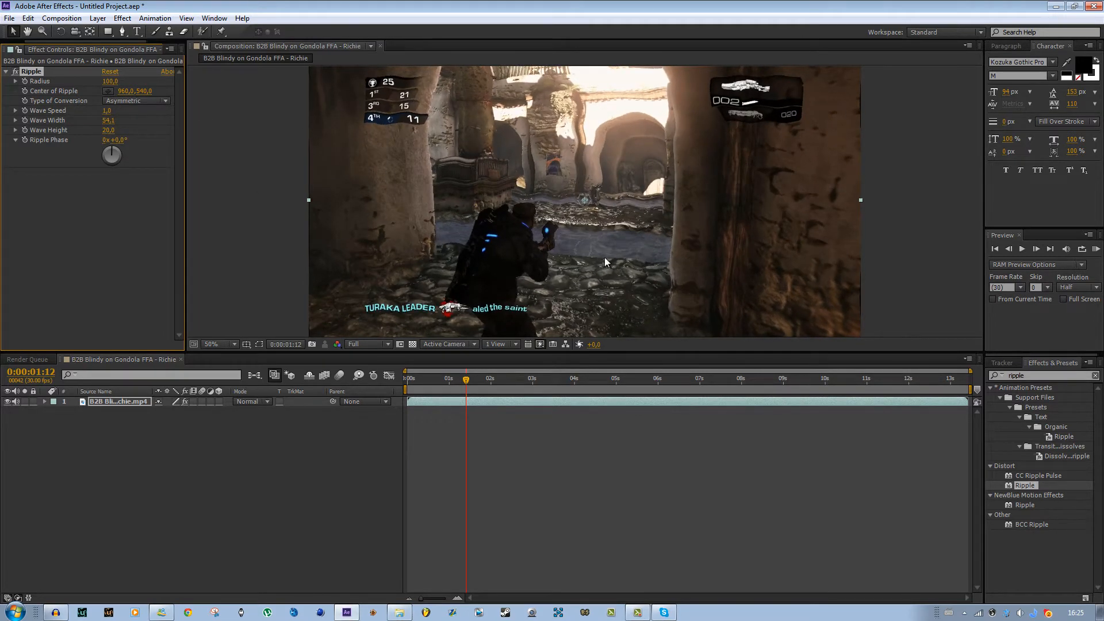
key("comma")
key("ctrl+z")
scroll(458, 214, "up", 3)
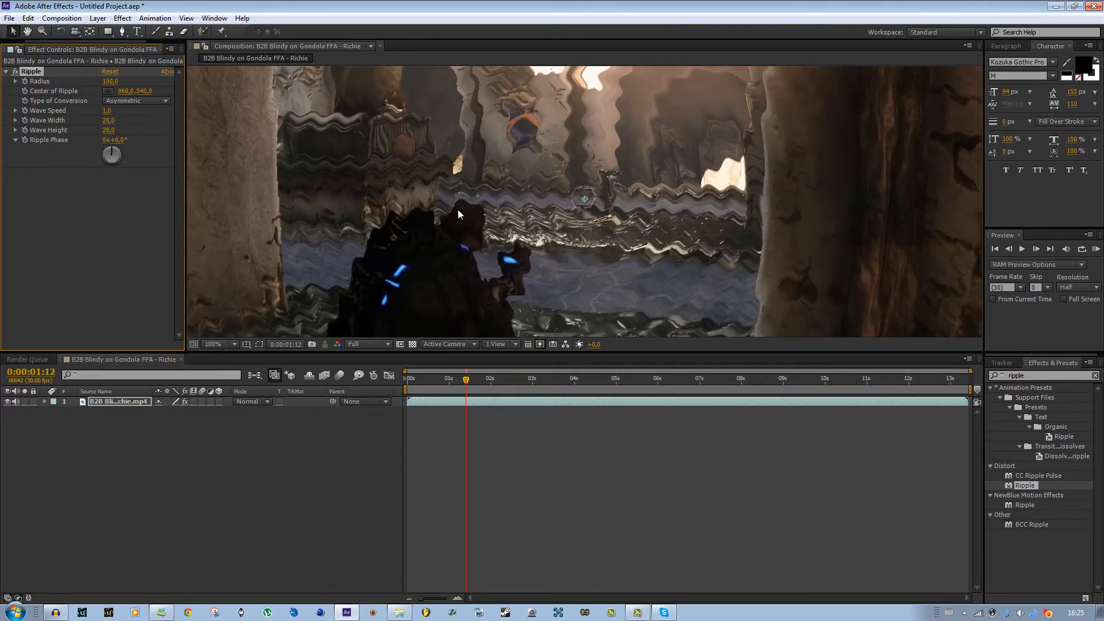
scroll(458, 214, "down", 3)
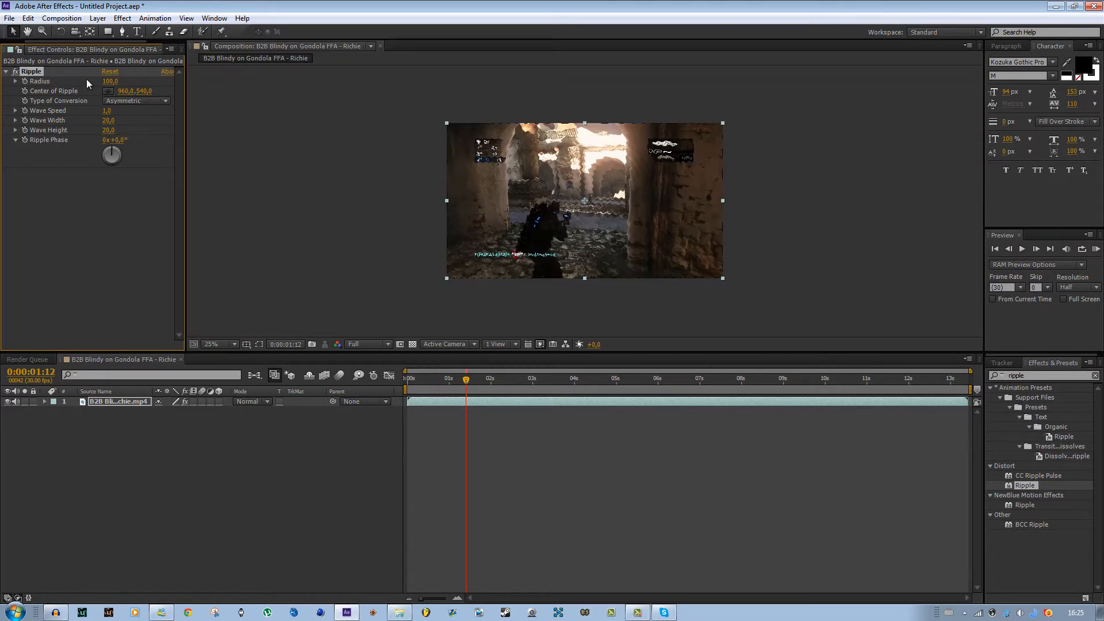
- Delete the Ripple effect from the layer and reselect Ripple in the effects list
key("Delete")
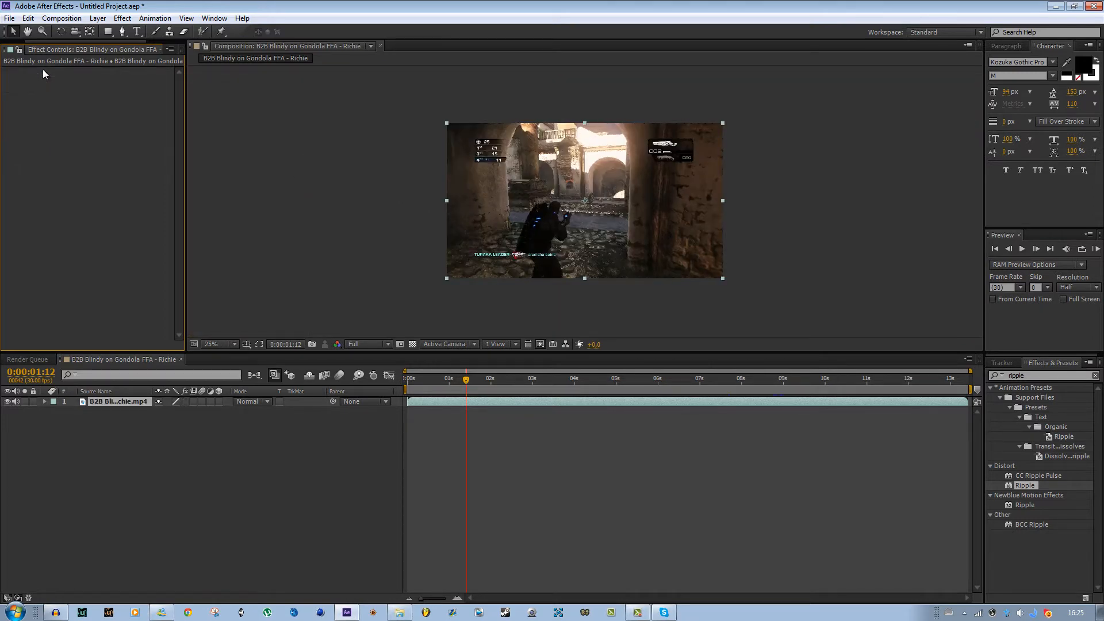
left_click(1023, 488)
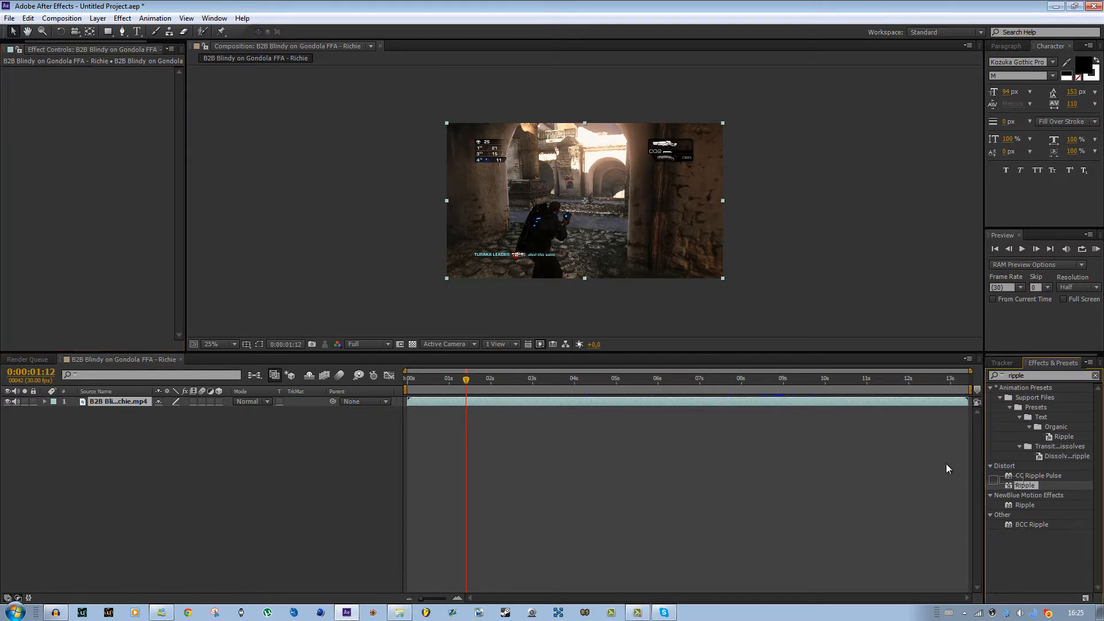
left_click(1029, 487)
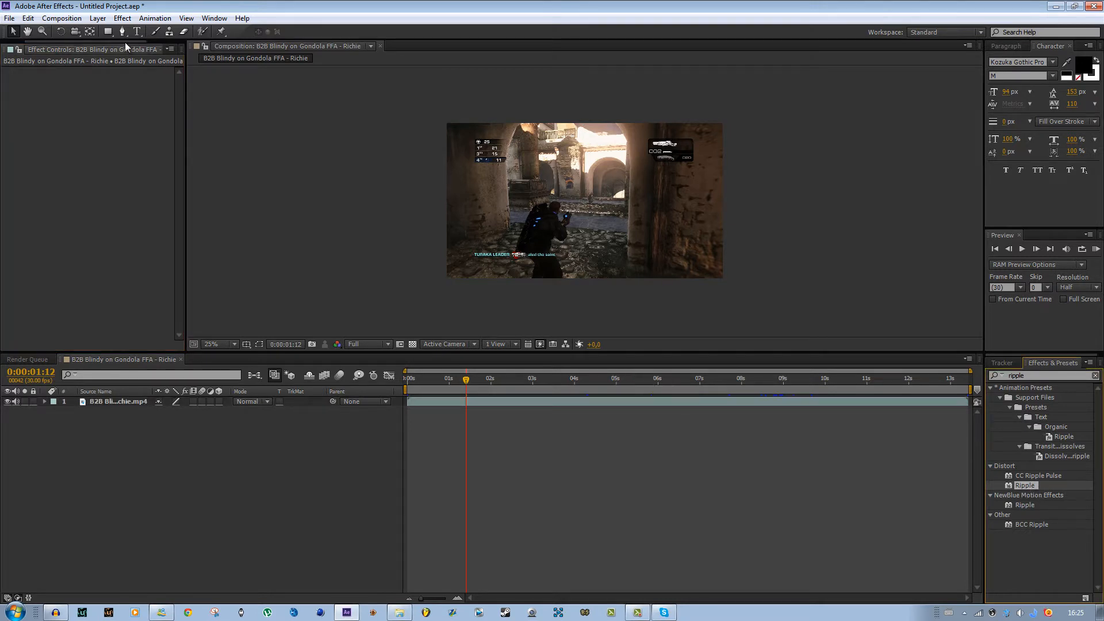
left_click(122, 18)
left_click(632, 488)
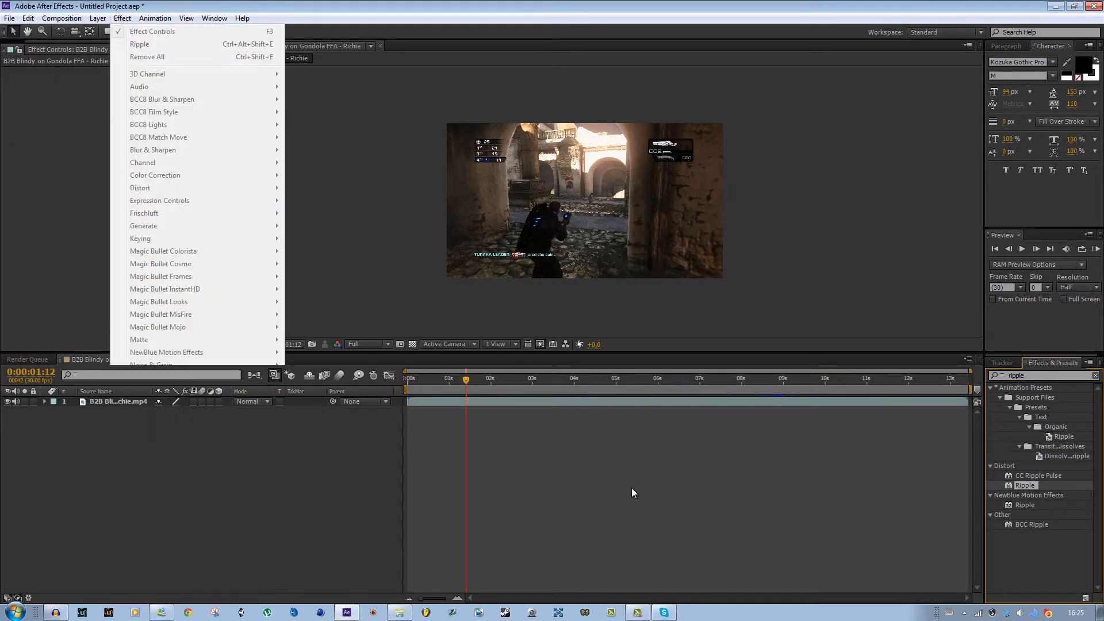
left_click(612, 400)
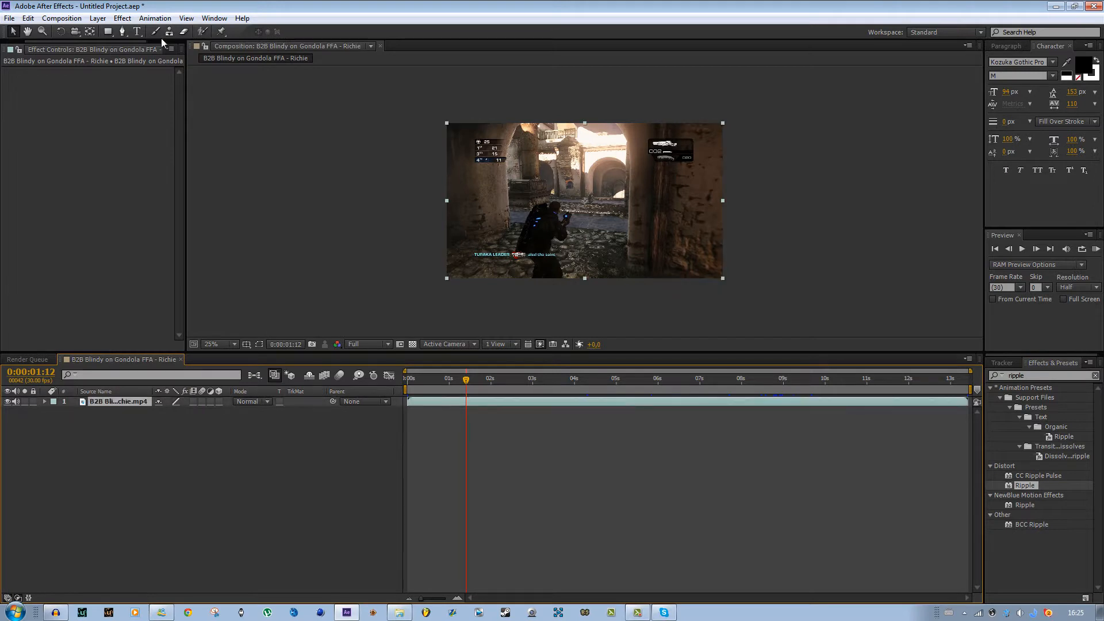
- Apply the Distort > Ripple effect to the clip layer and set its radius to 100
left_click(122, 18)
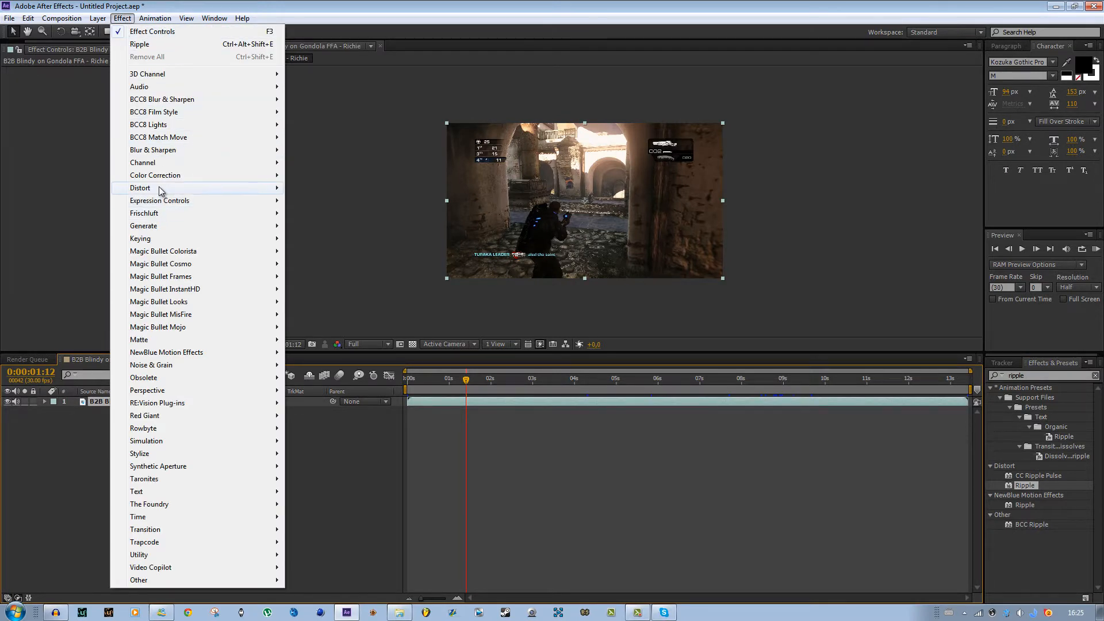
mouse_move(161, 188)
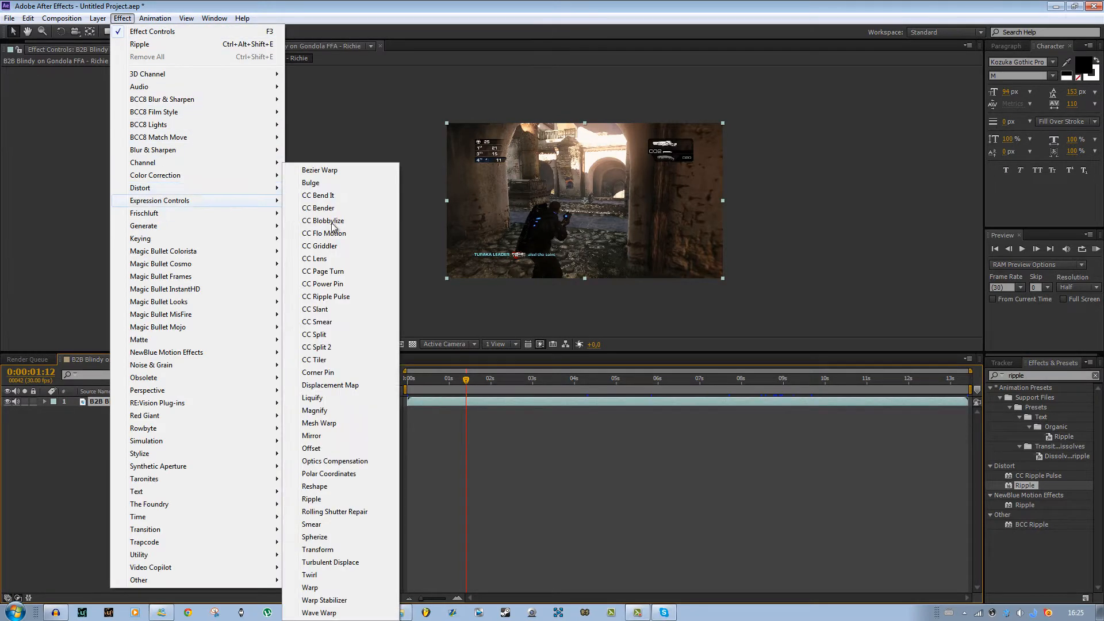
left_click(342, 499)
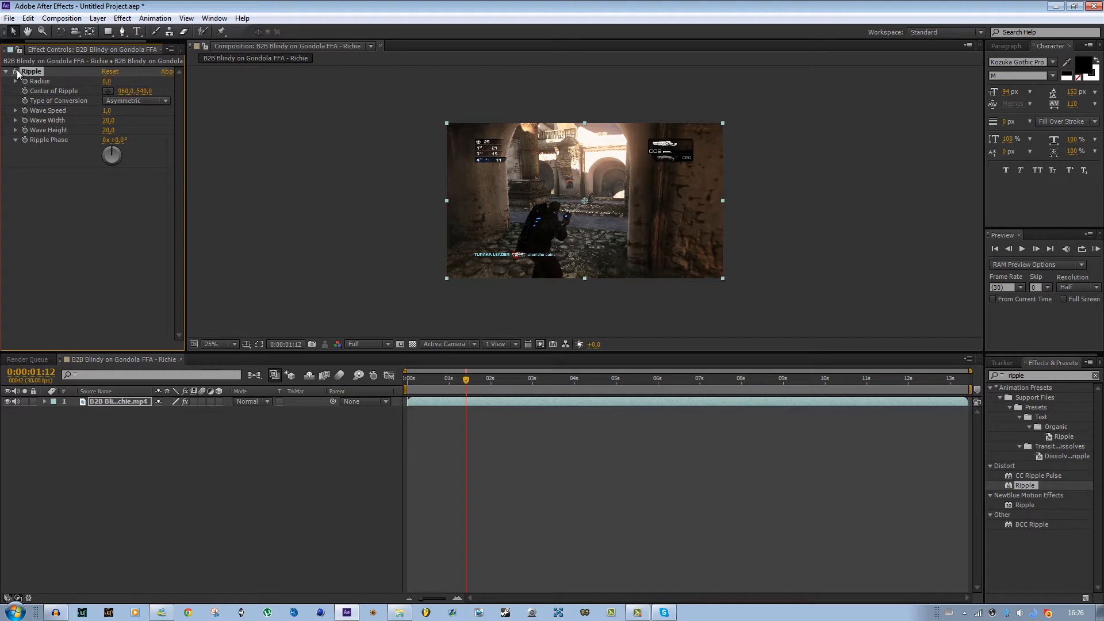
left_click(107, 81)
type("100")
key("Return")
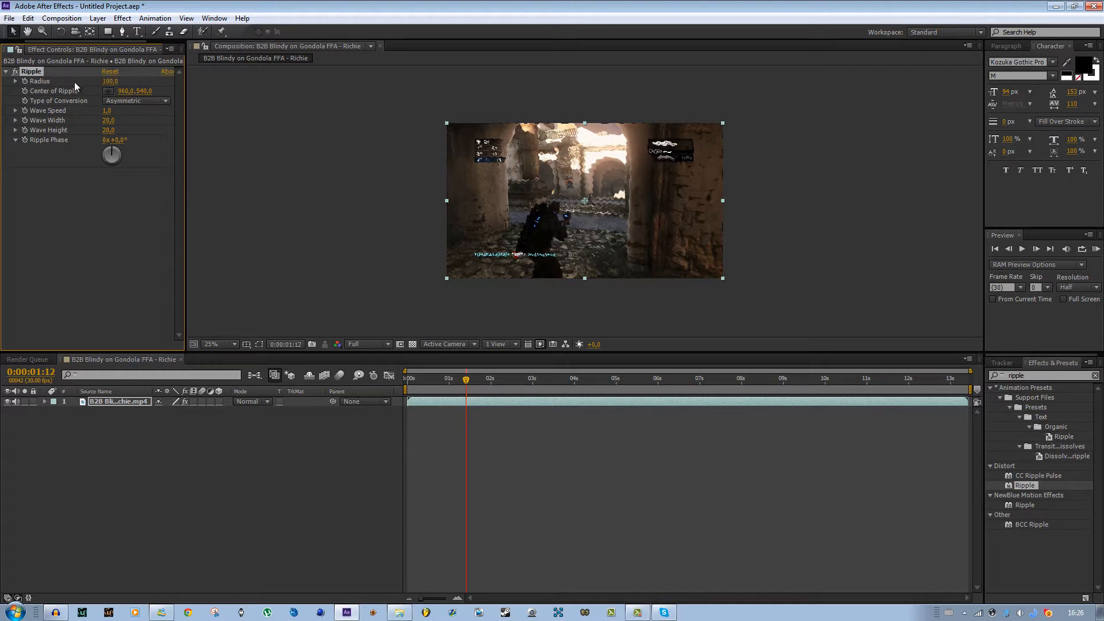
left_click(111, 81)
key("Return")
scroll(317, 162, "up", 2)
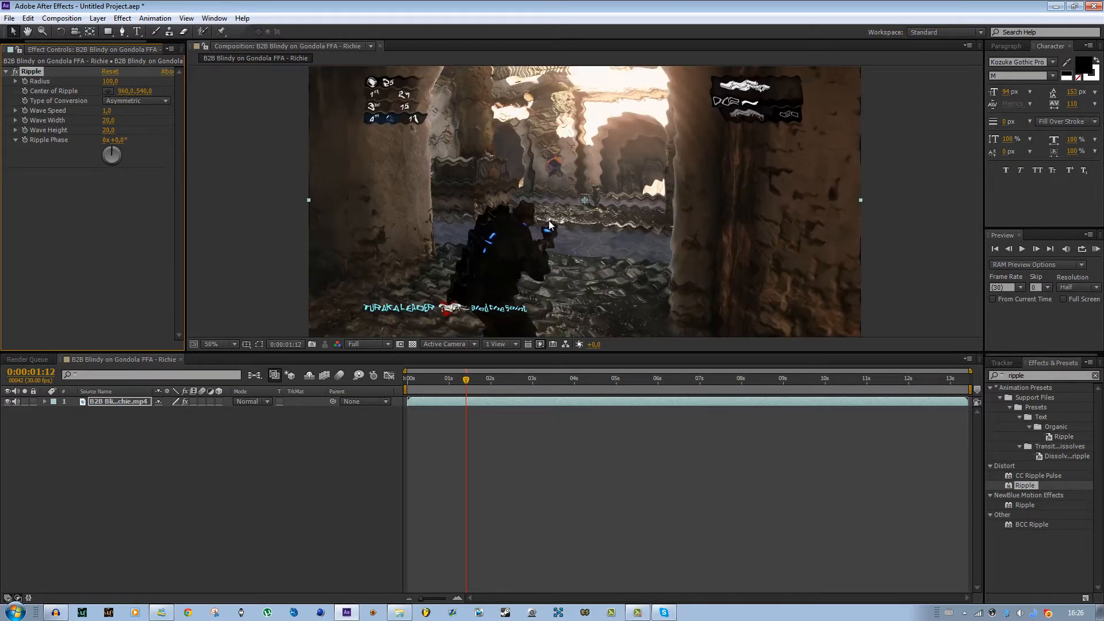
scroll(689, 242, "down", 2)
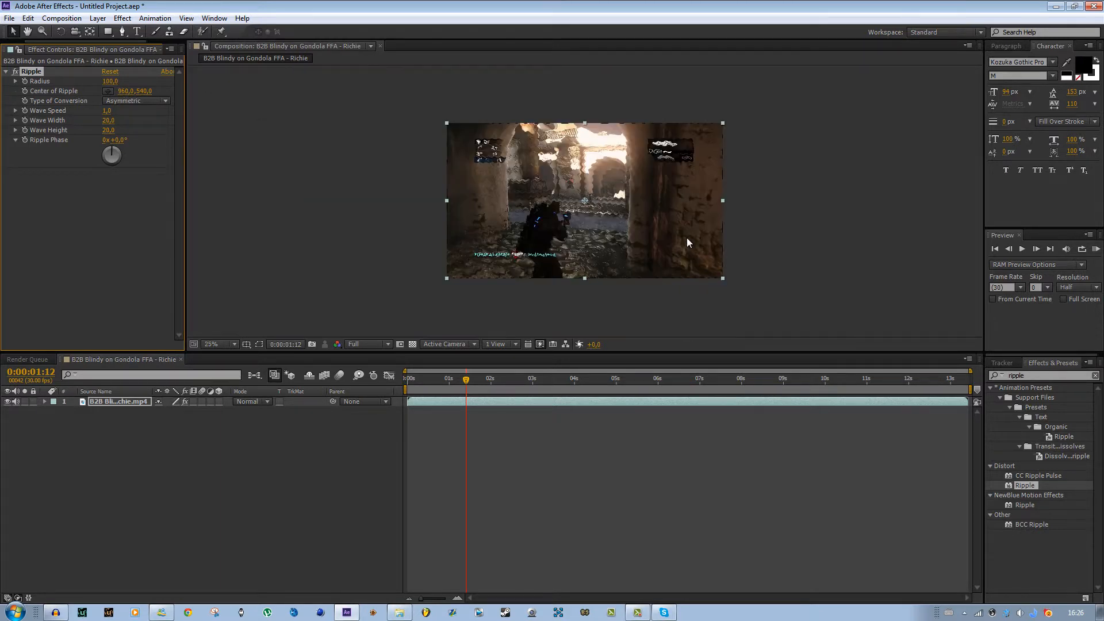
left_click(17, 72)
left_click(16, 72)
key("period")
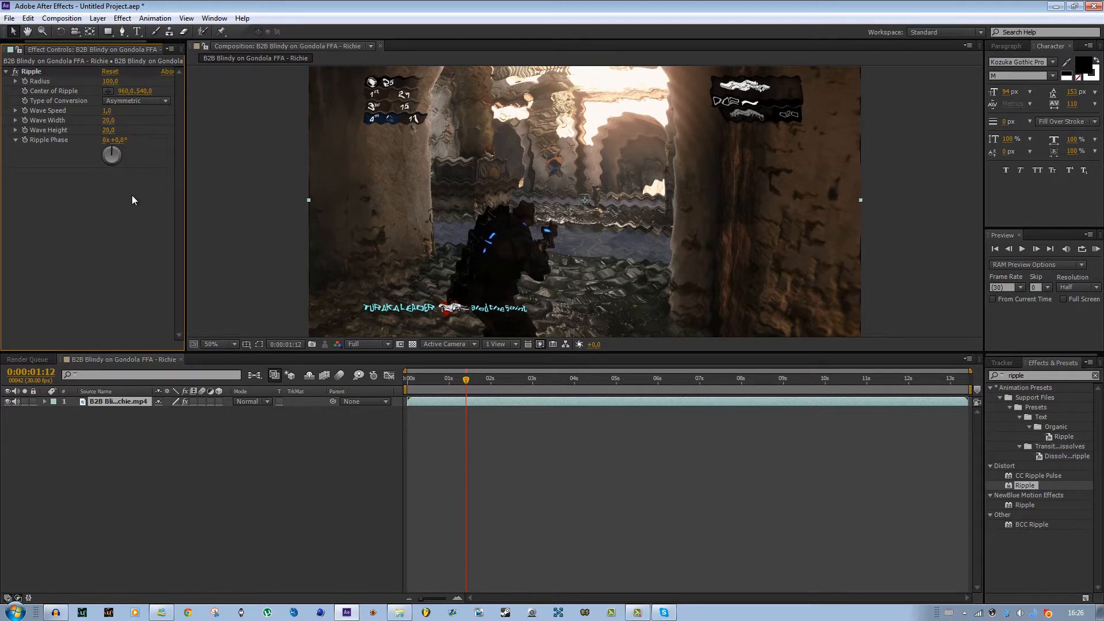
- Try editing the radius and scrubbing the wave speed, undoing the change
left_click(111, 83)
left_click(116, 187)
left_click(110, 84)
left_click(117, 193)
left_click(109, 82)
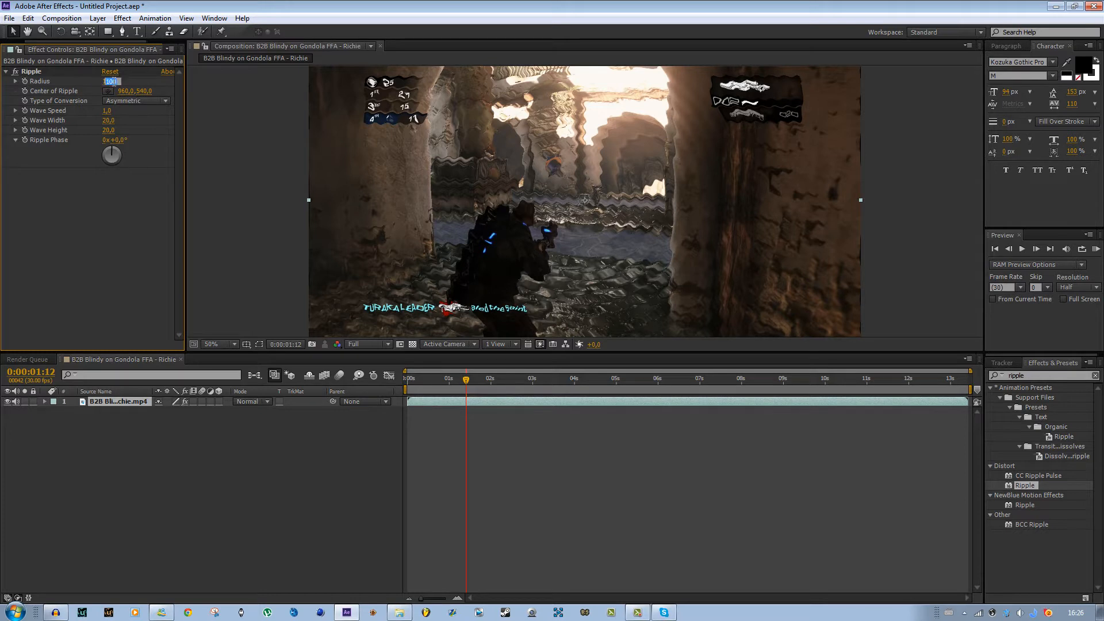
left_click(132, 211)
left_click(110, 84)
left_click(109, 185)
left_click_drag(107, 112, 127, 122)
key("ctrl+z")
- Move the Ripple center around the frame and place it back near the middle of the frame
left_click_drag(131, 90, 339, 122)
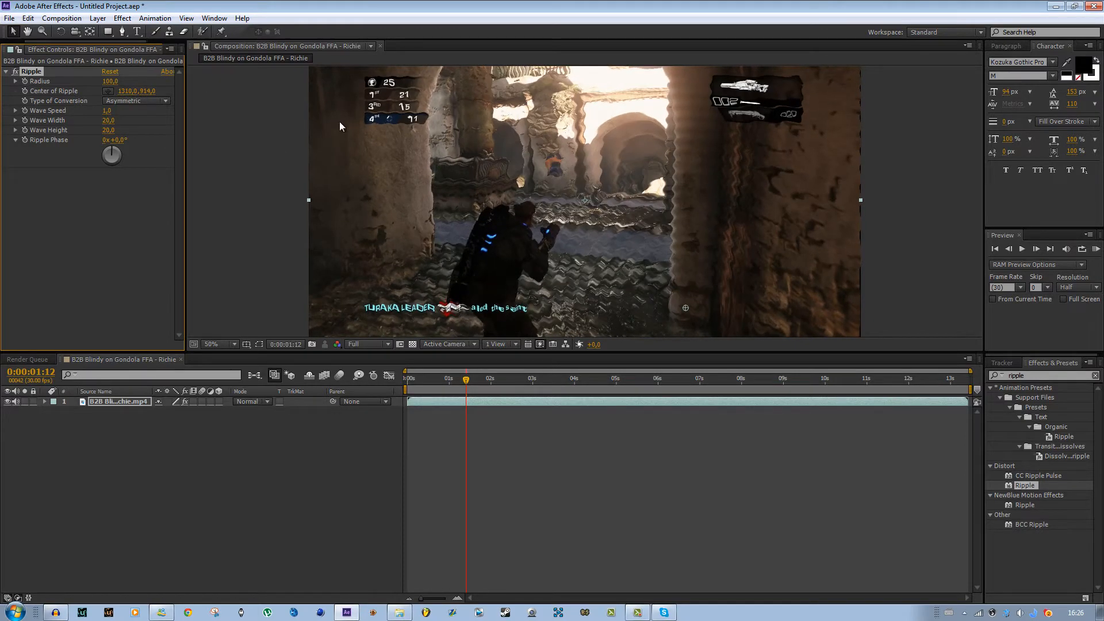
left_click(108, 92)
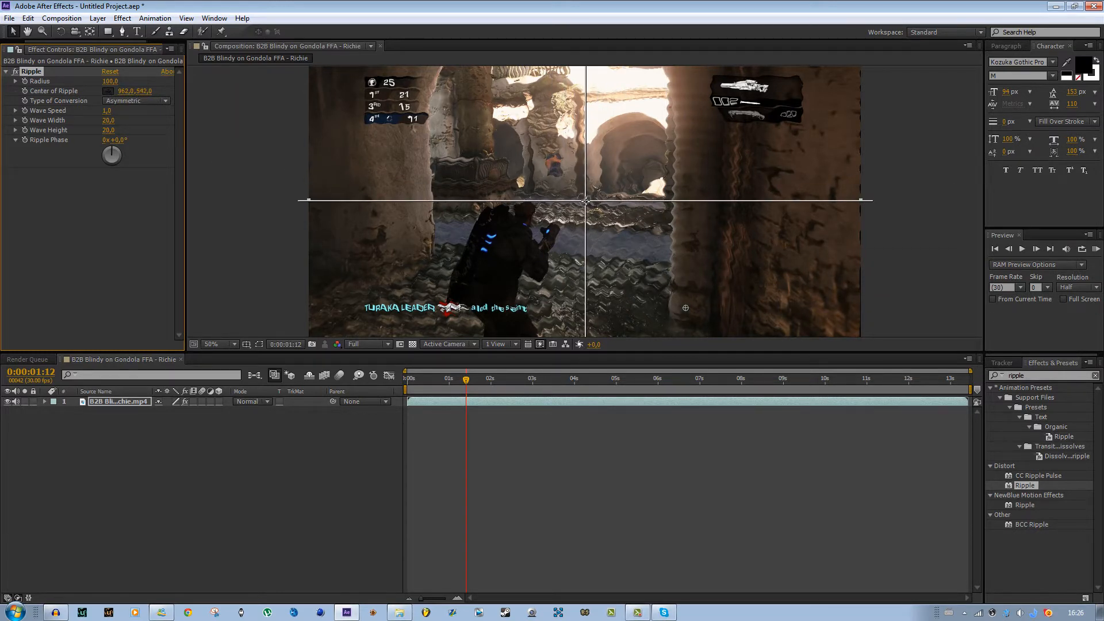
left_click(392, 118)
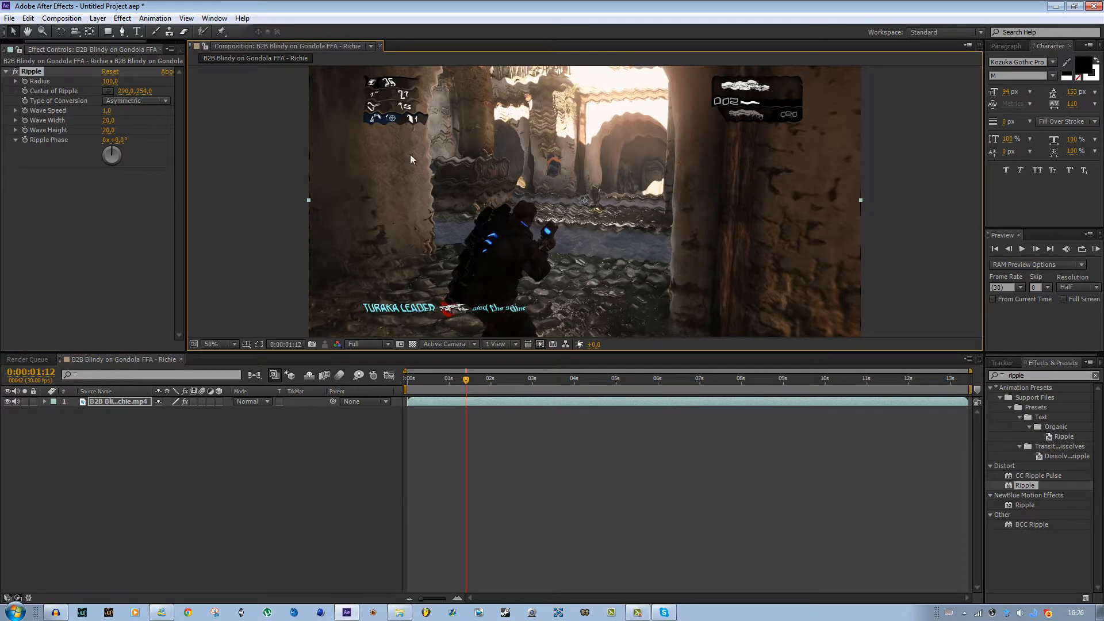
left_click_drag(396, 122, 585, 199)
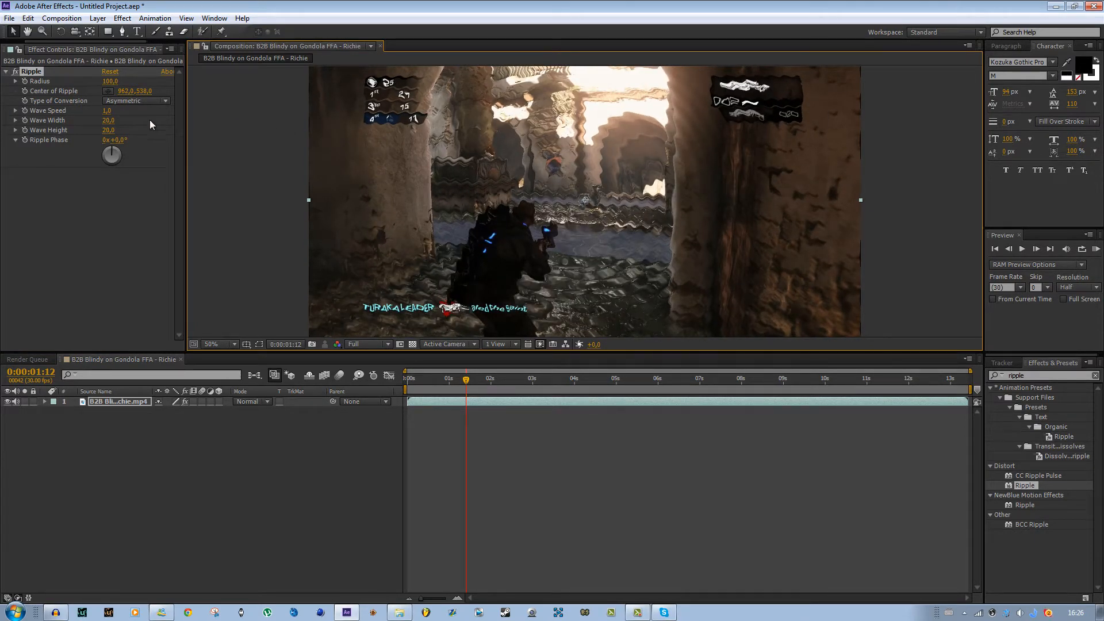
- Try switching the Ripple conversion type between Symmetric and Asymmetric, ending on Asymmetric
left_click(132, 102)
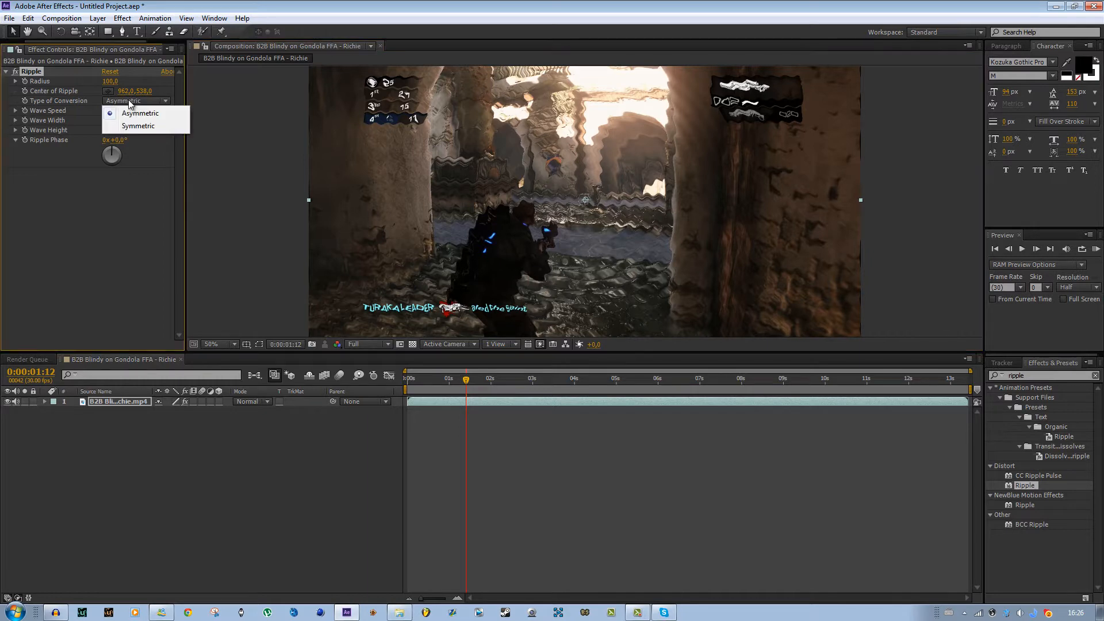
left_click(148, 127)
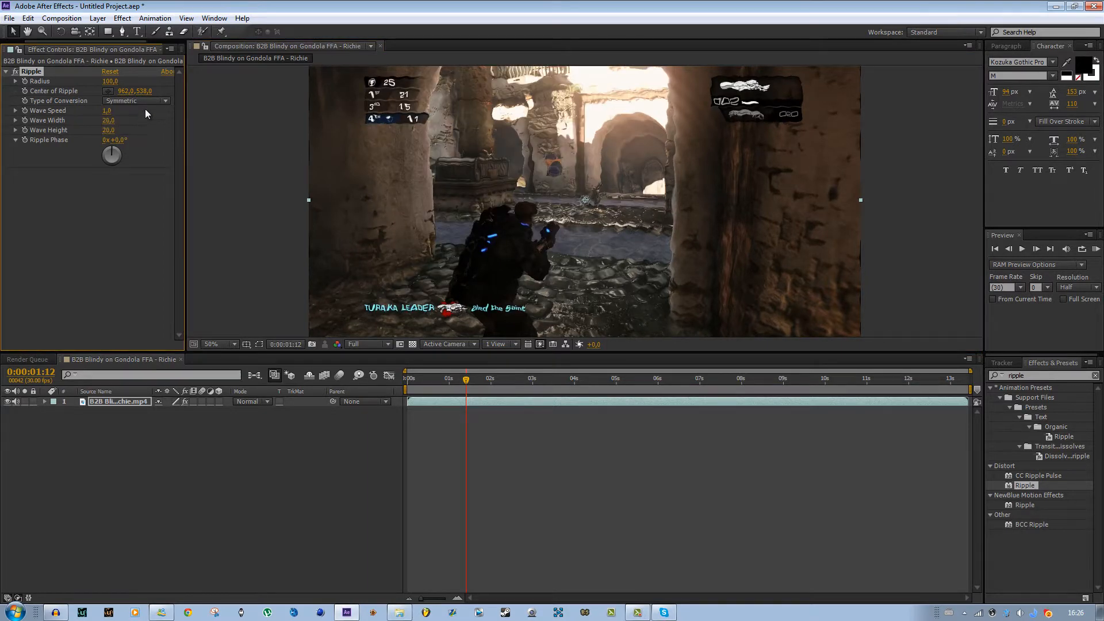
left_click(144, 101)
left_click(148, 114)
left_click(142, 102)
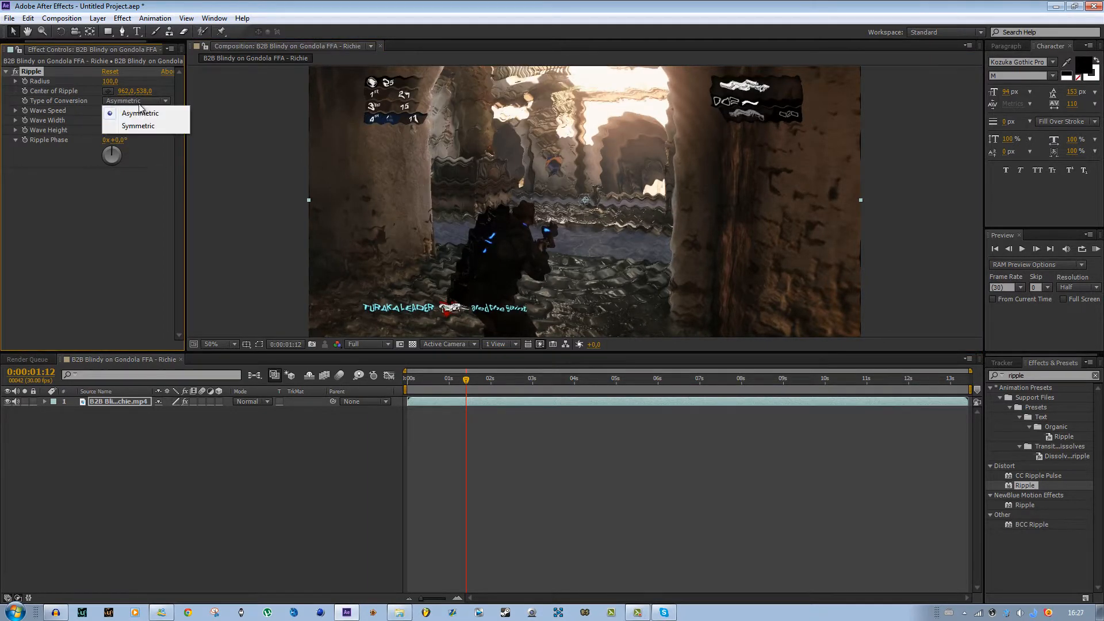
left_click(148, 124)
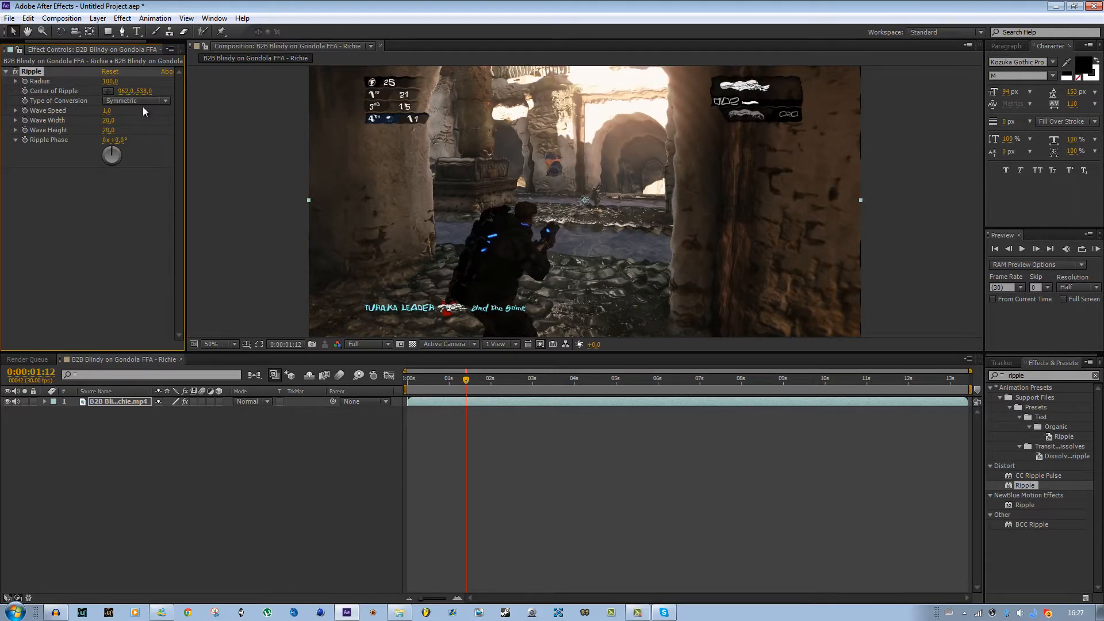
left_click(143, 105)
left_click(140, 115)
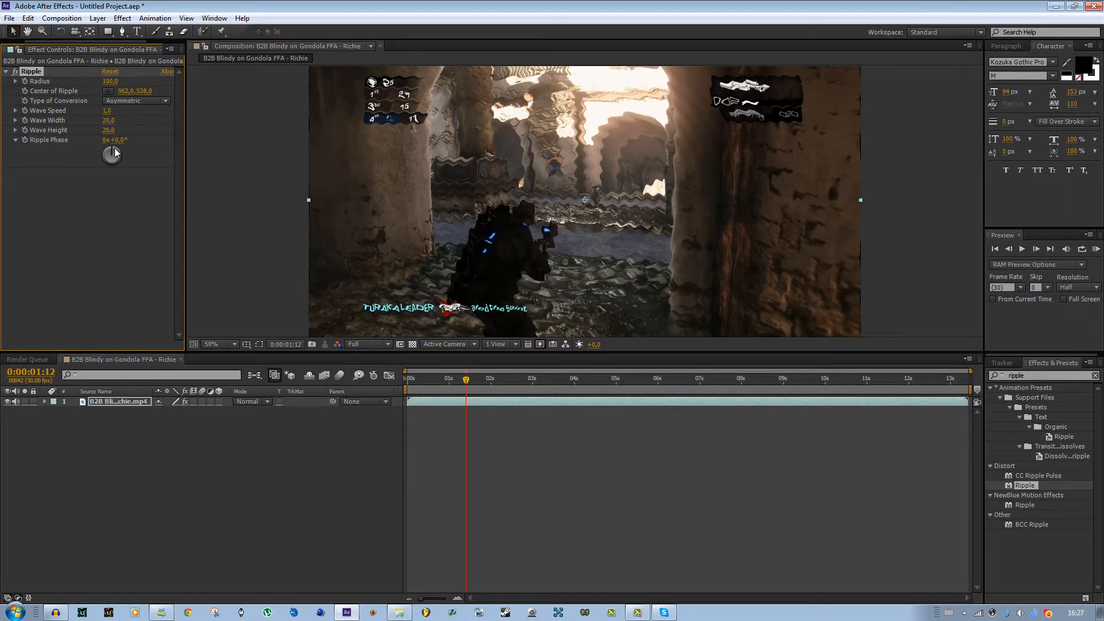
- Try rotating the Ripple Phase dial and undo the change
left_click_drag(118, 151, 132, 133)
left_click_drag(146, 185, 79, 104)
left_click_drag(151, 126, 55, 85)
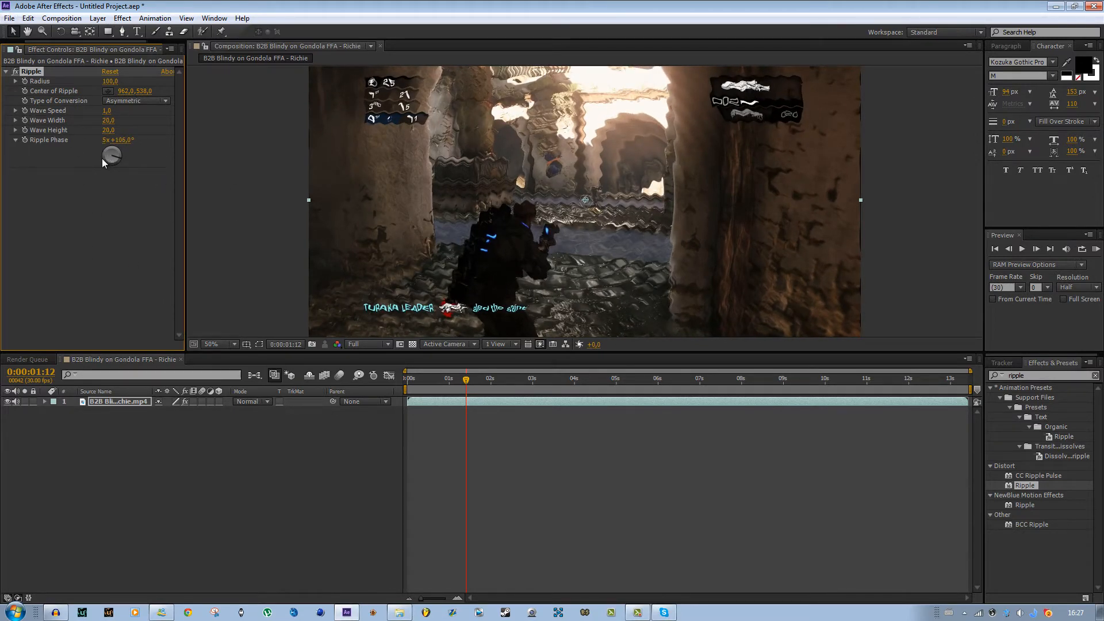
key("ctrl+z")
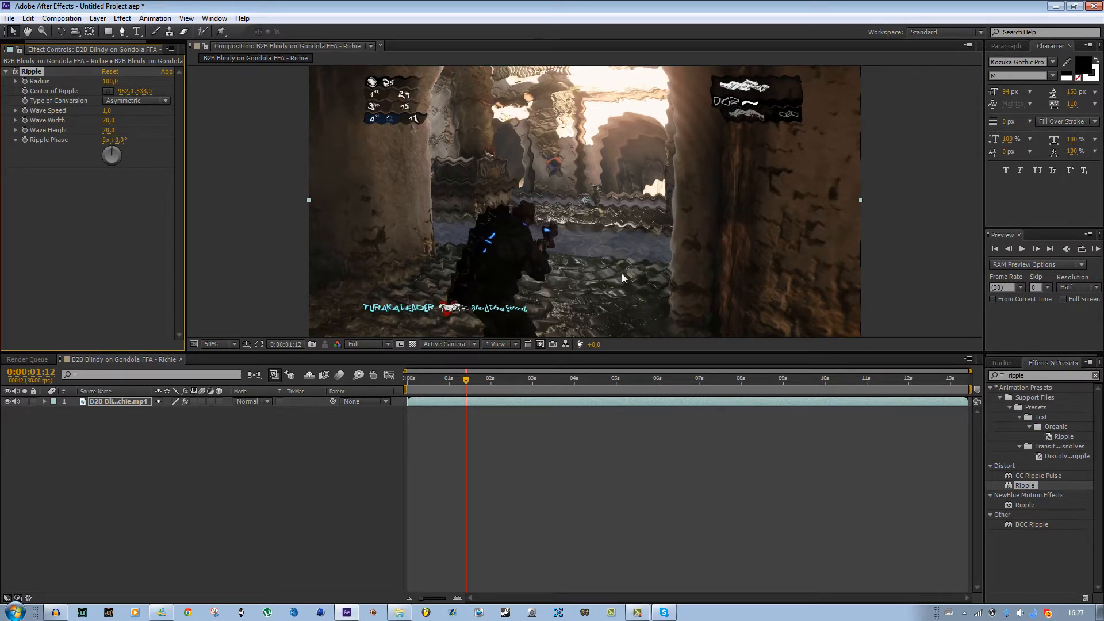
- Scrub the timeline to preview the rippled clip at different times
scroll(612, 255, "down", 2)
scroll(613, 256, "up", 2)
left_click_drag(533, 383, 615, 383)
left_click(15, 71)
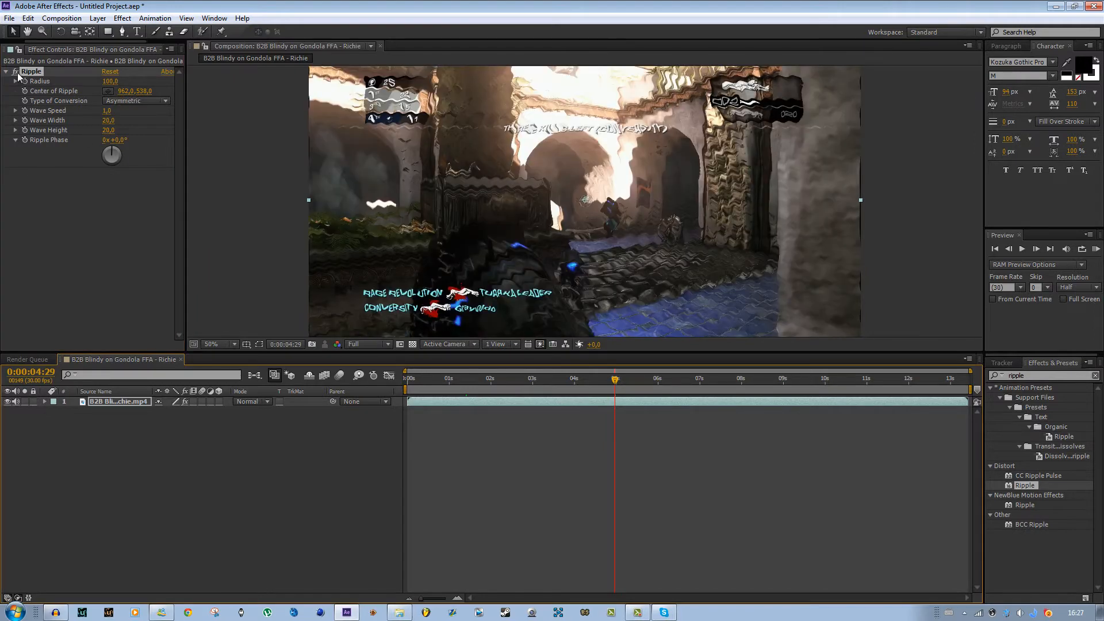
scroll(583, 298, "down", 2)
left_click_drag(747, 387, 784, 384)
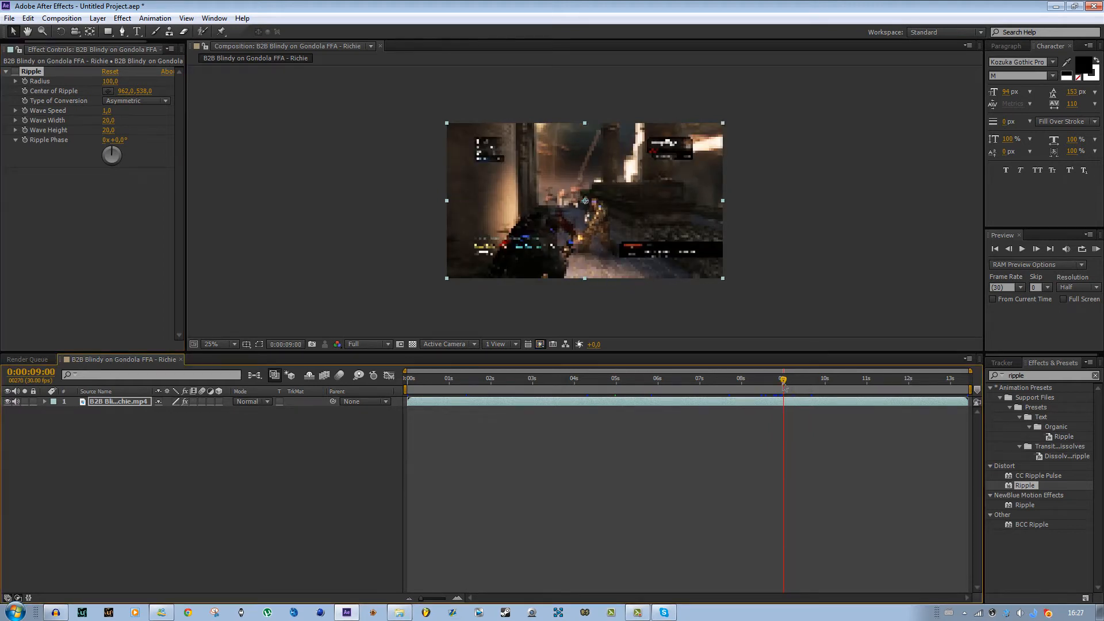
- Shift the Ripple center slightly down and right to about 1020, 564 at the 9-second frame
scroll(650, 295, "up", 2)
left_click_drag(640, 280, 628, 263)
scroll(628, 263, "down", 2)
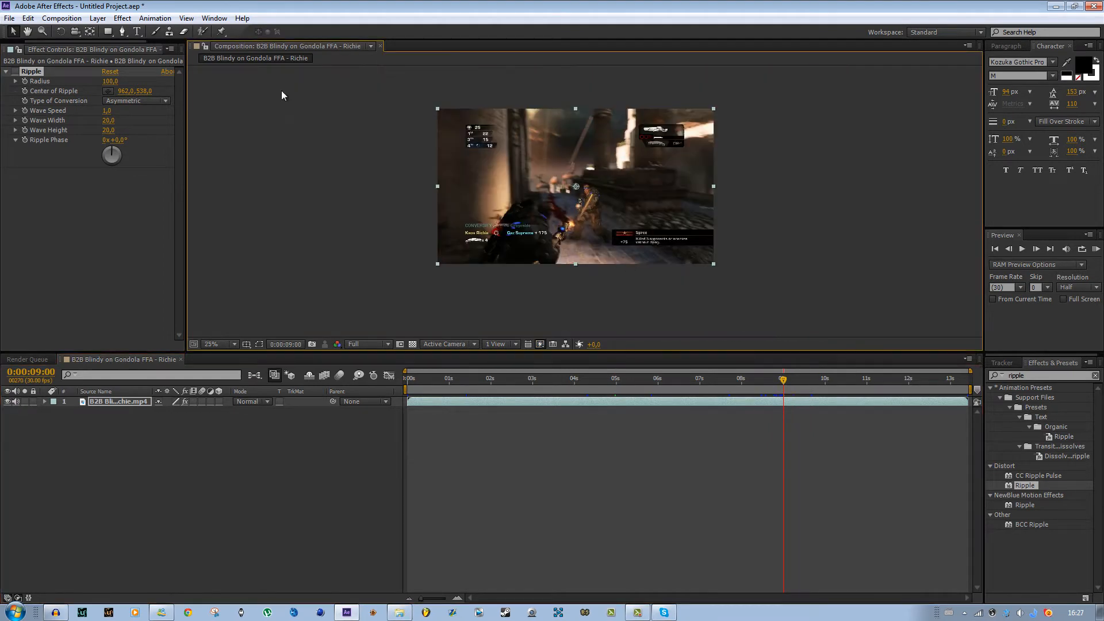
left_click(16, 71)
scroll(400, 212, "up", 2)
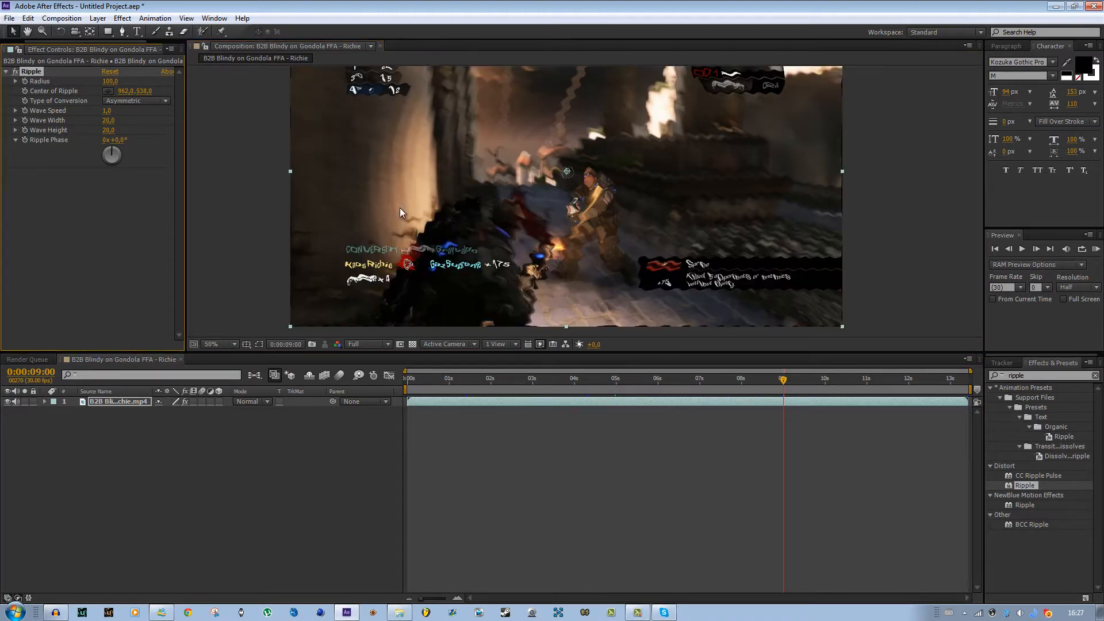
left_click_drag(567, 173, 585, 184)
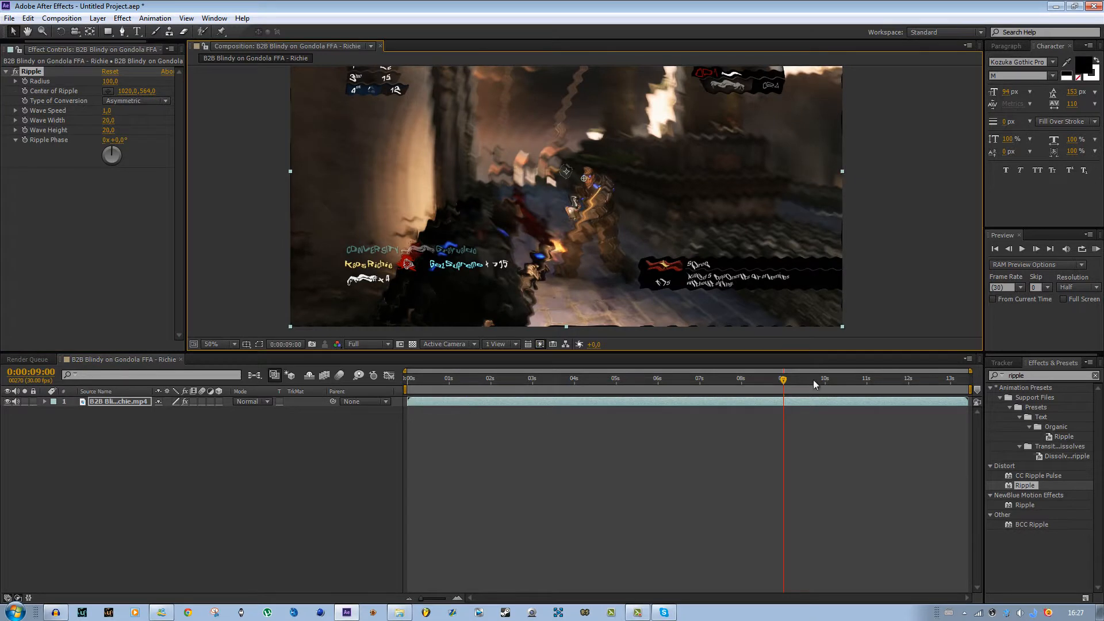
- Turn on keyframing for the Ripple radius and key it at 0 at 0:00:09:00
left_click(25, 81)
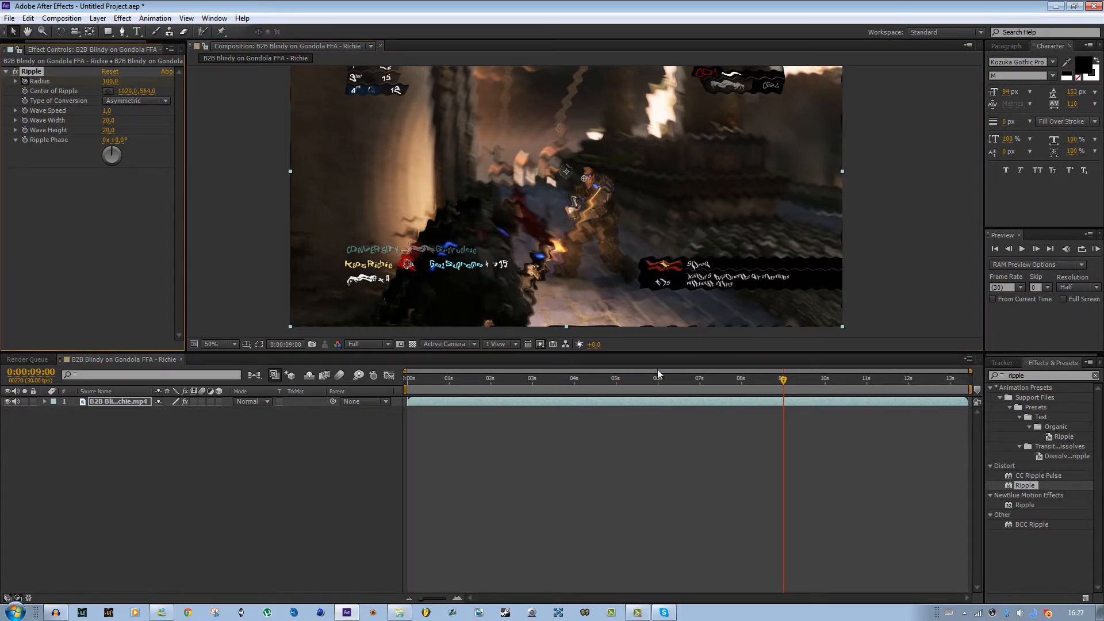
left_click(756, 402)
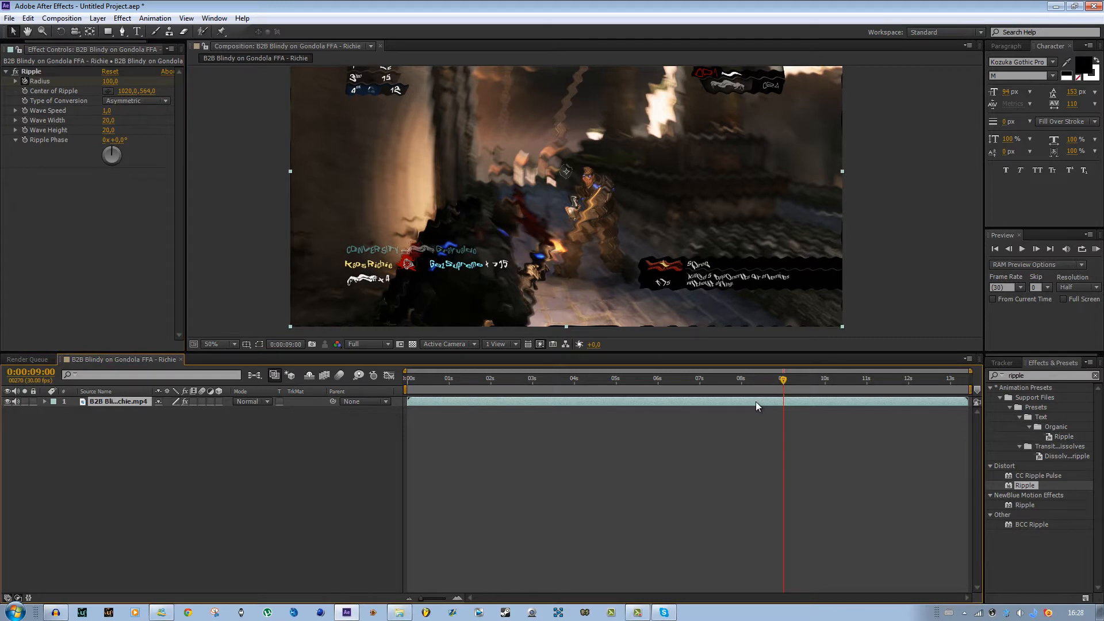
key("u")
left_click_drag(785, 379, 788, 379)
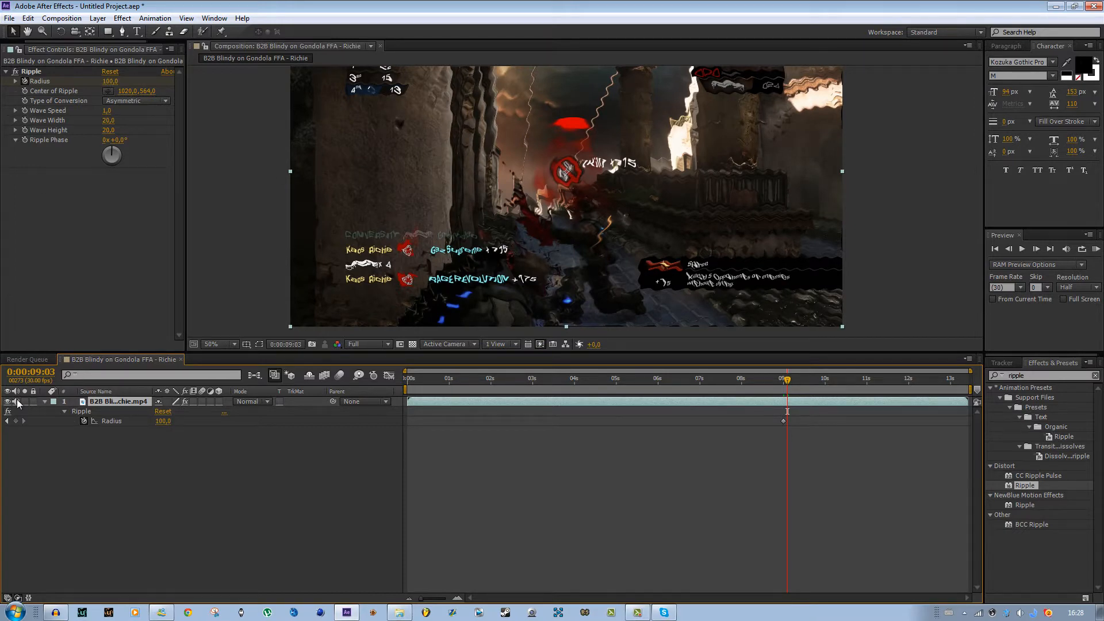
left_click(7, 421)
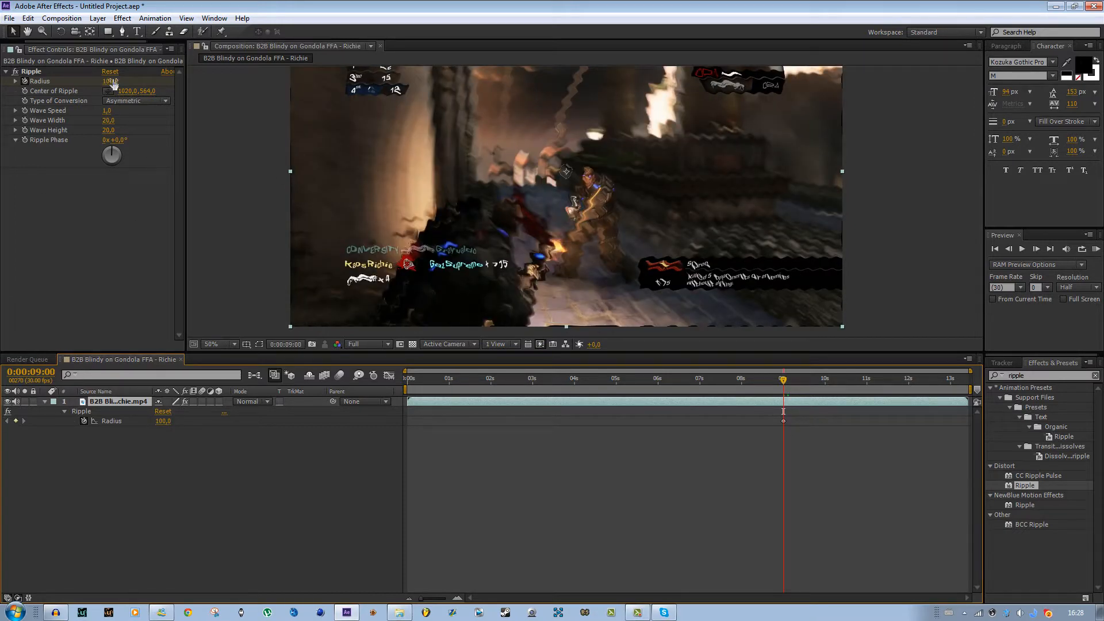
left_click(111, 81)
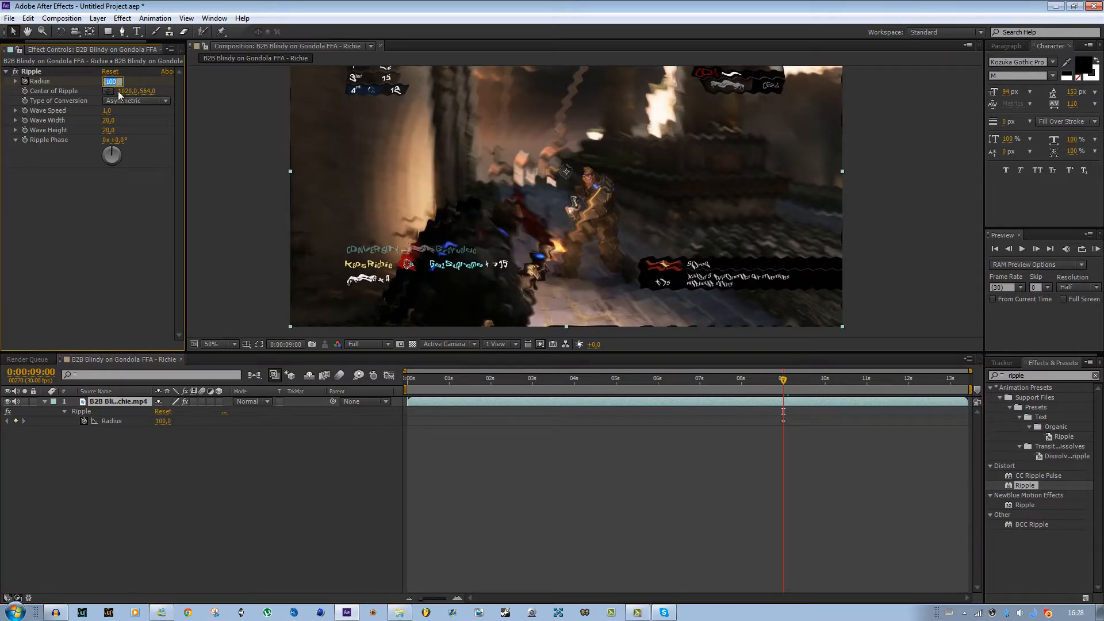
key("Return")
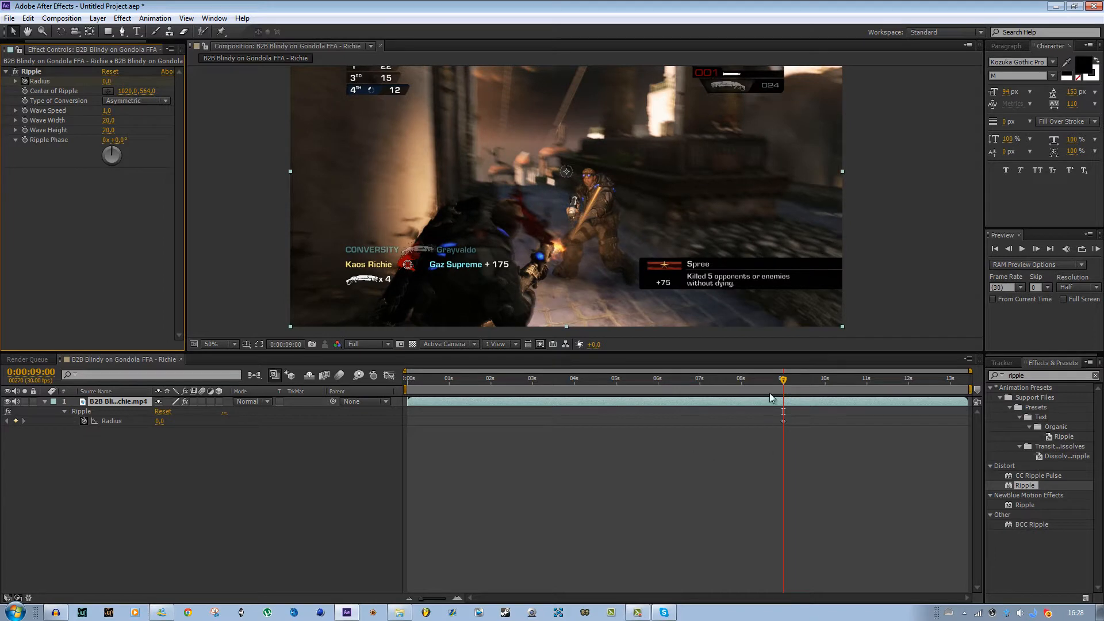
- Move to 0:00:09:03 and keyframe the Ripple radius at 100
left_click_drag(784, 380, 788, 380)
left_click(106, 81)
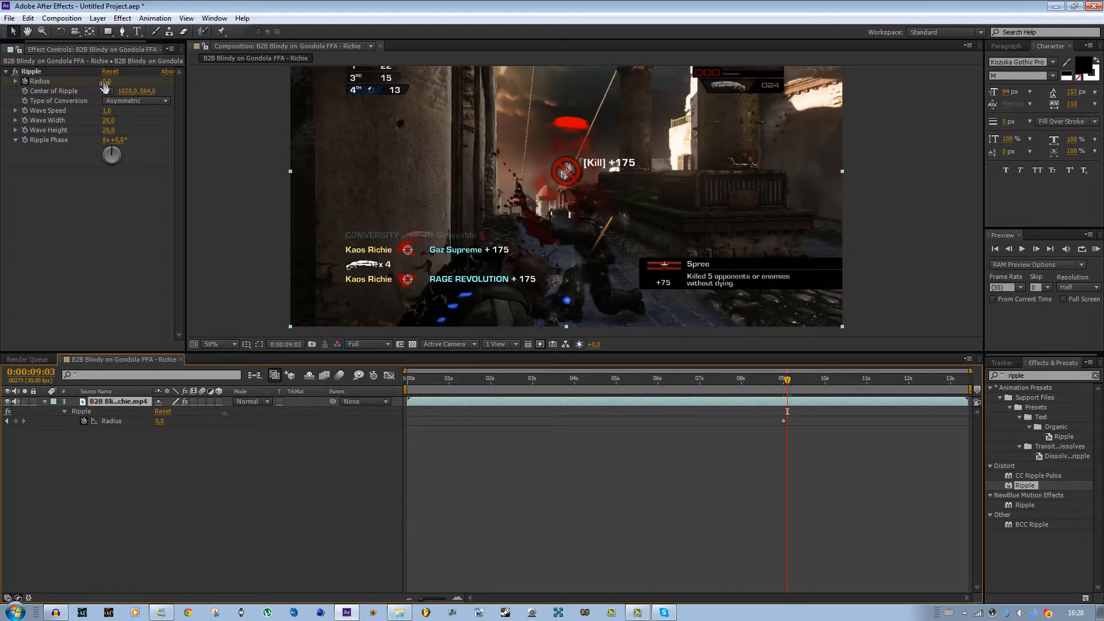
type("100")
key("Return")
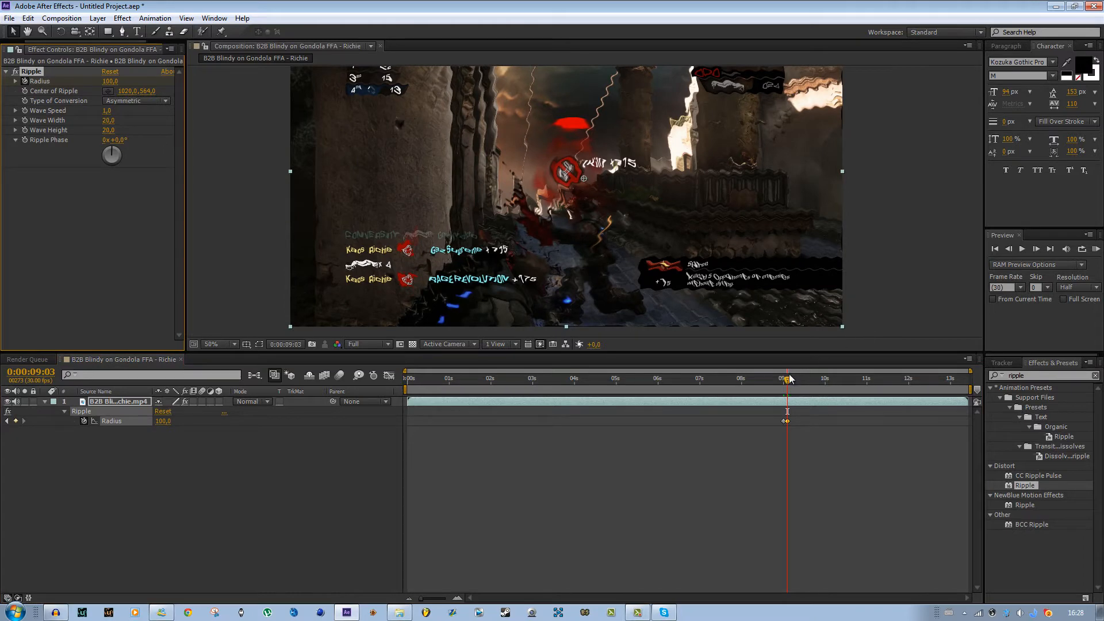
- Move to about 0:00:10:04 and keyframe the Ripple radius back to 0
left_click_drag(788, 379, 831, 379)
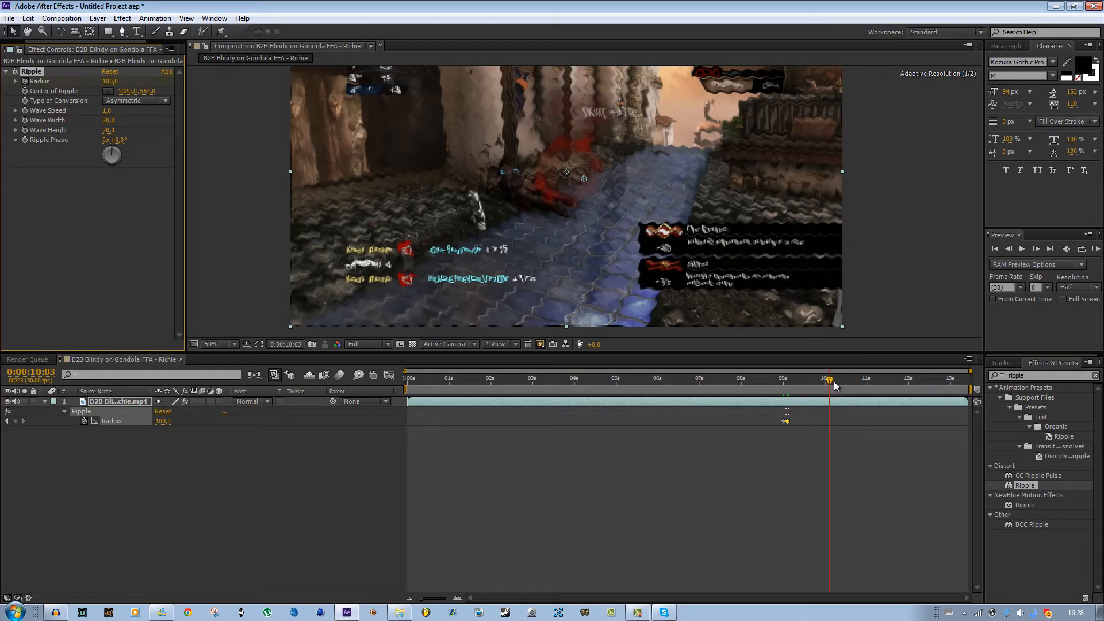
left_click(107, 81)
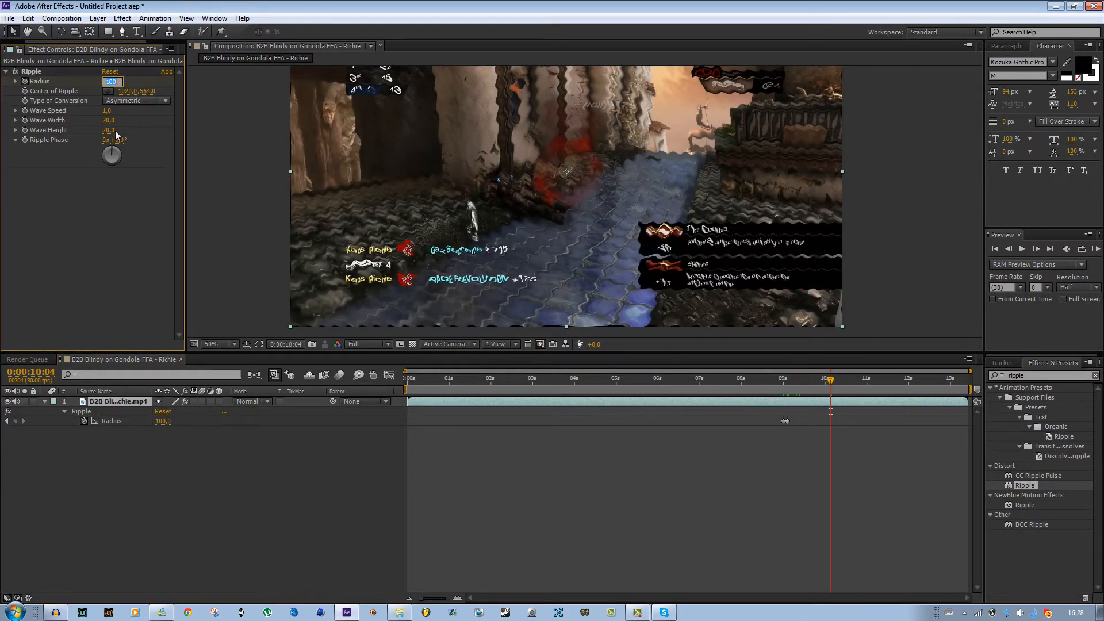
type("0")
key("Return")
- Set the work area from about 0:00:08:28 to 0:00:10:10 around the keyframes and run a RAM preview
left_click_drag(787, 380, 781, 380)
scroll(640, 246, "down", 2)
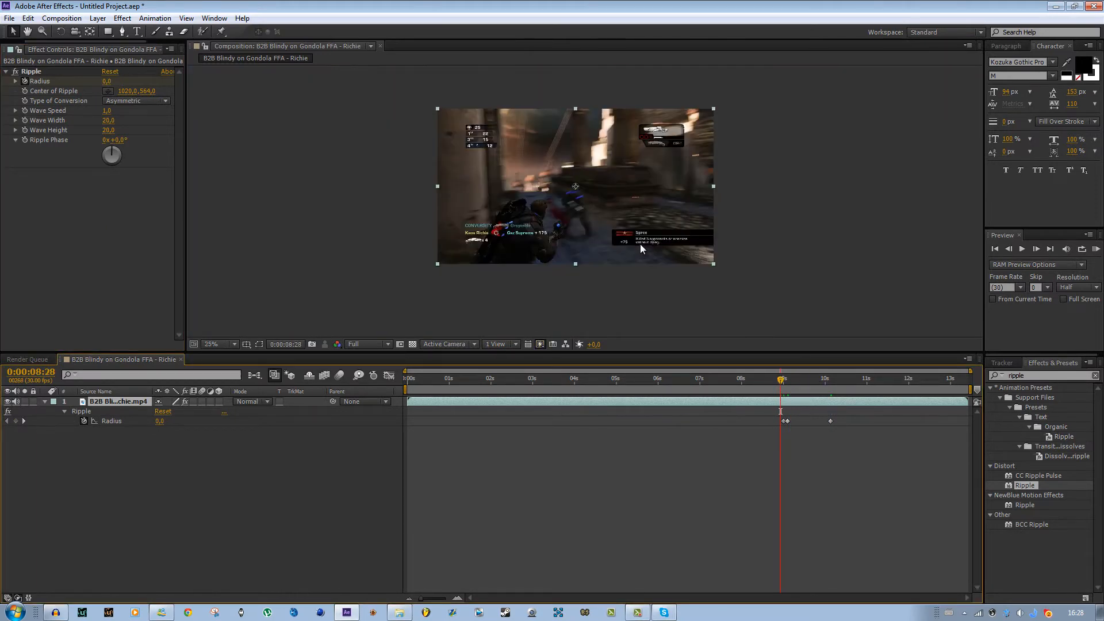
key("b")
left_click(840, 381)
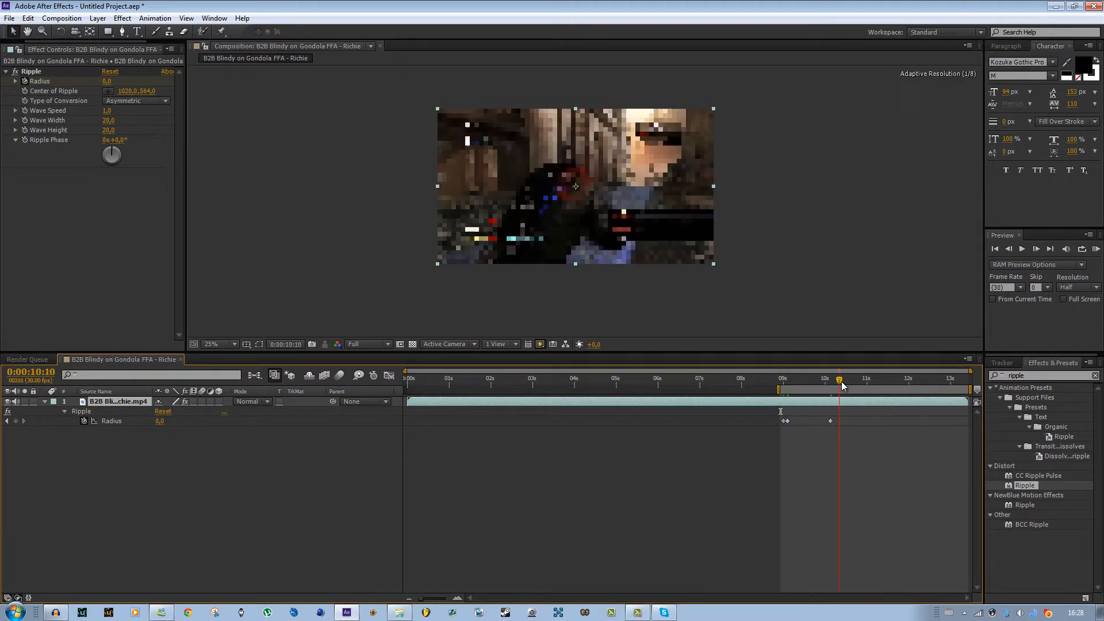
key("n")
left_click(1096, 249)
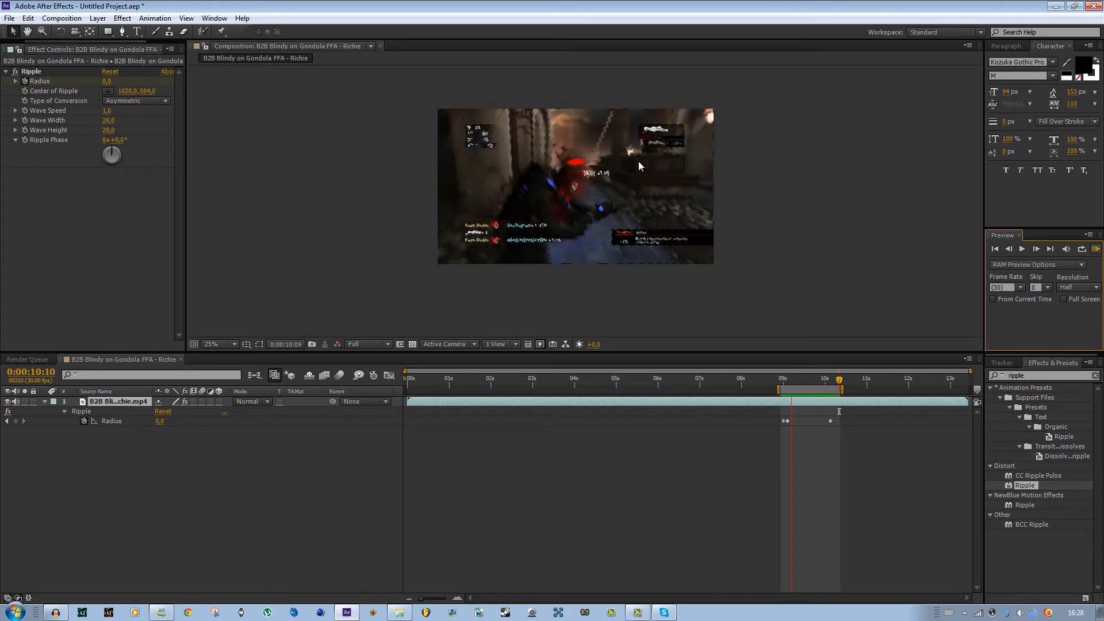
- Clear the Ripple radius keyframes and set a constant Ripple radius of 100
left_click(837, 418)
left_click(856, 422)
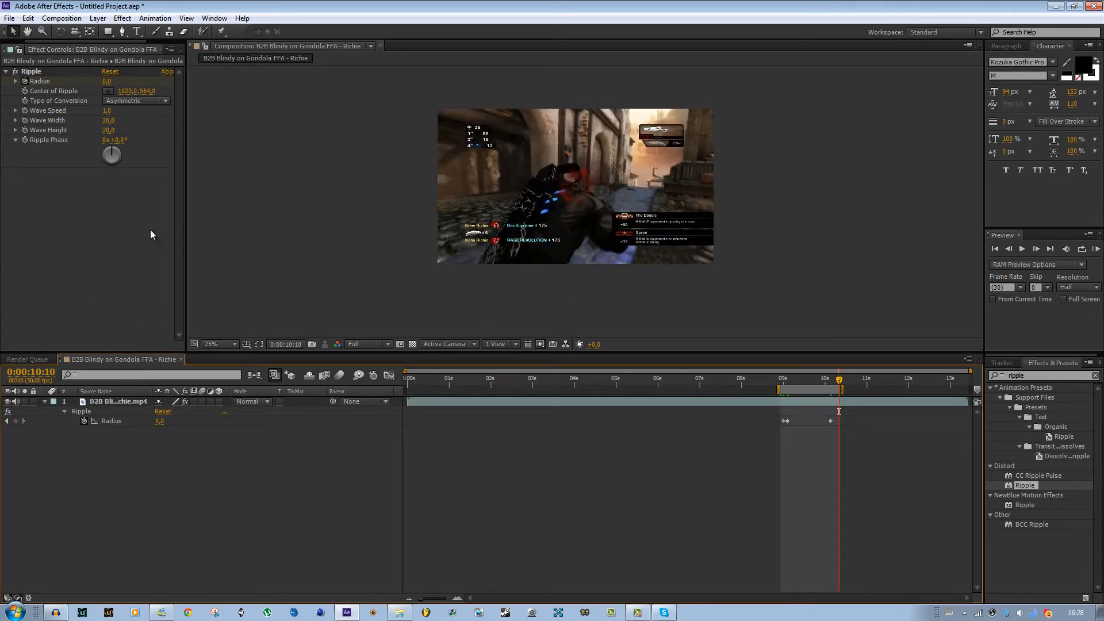
left_click(791, 403)
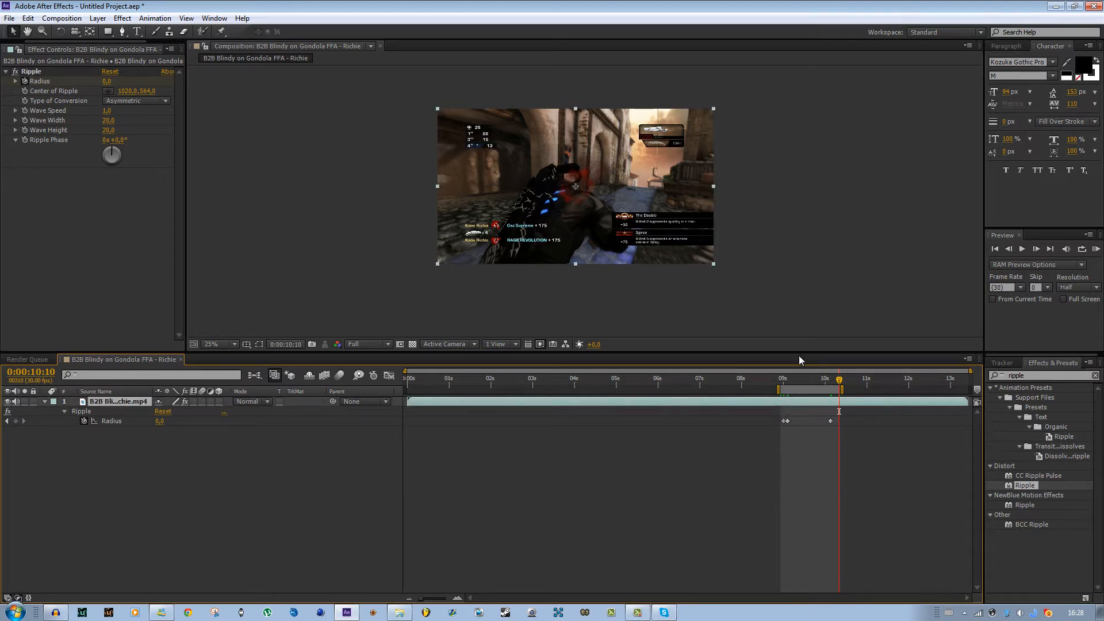
left_click_drag(855, 444, 761, 418)
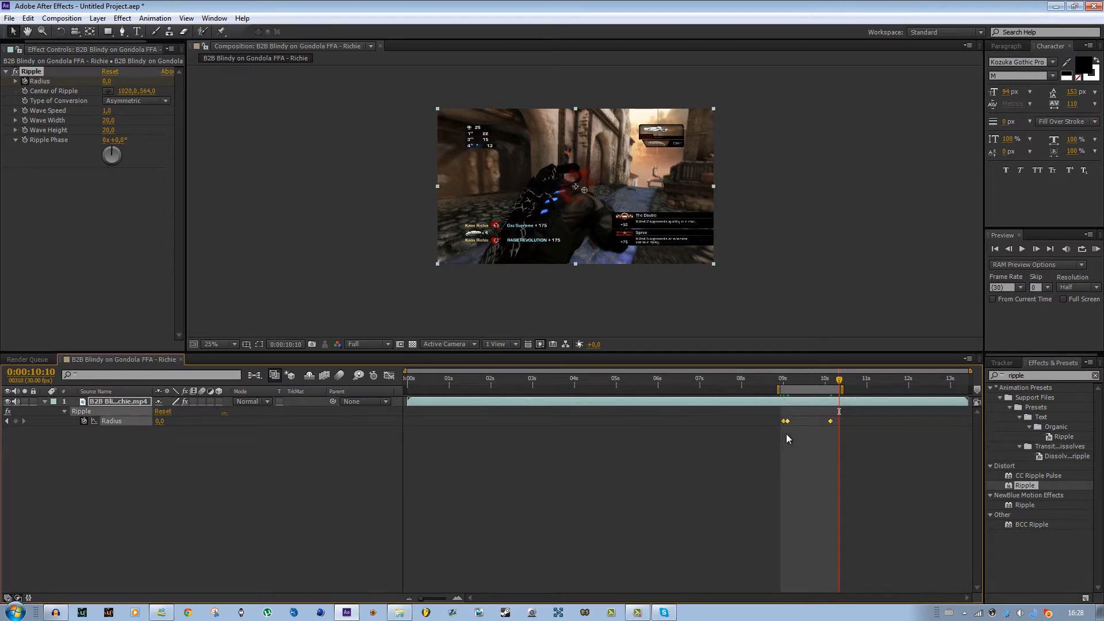
left_click(120, 504)
left_click(47, 73)
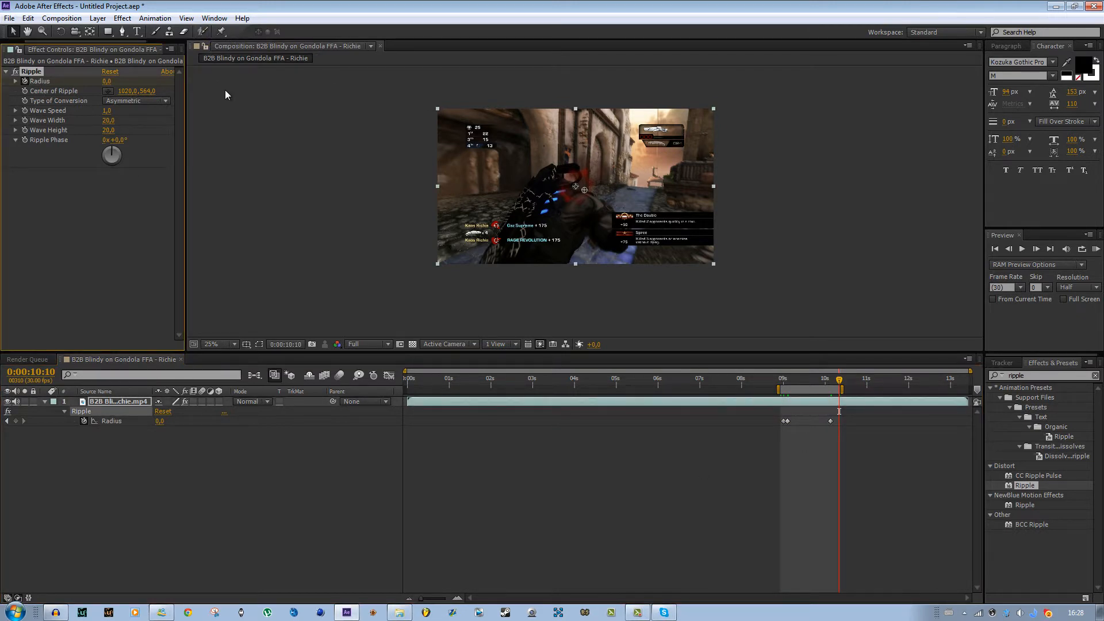
scroll(664, 299, "down", 1)
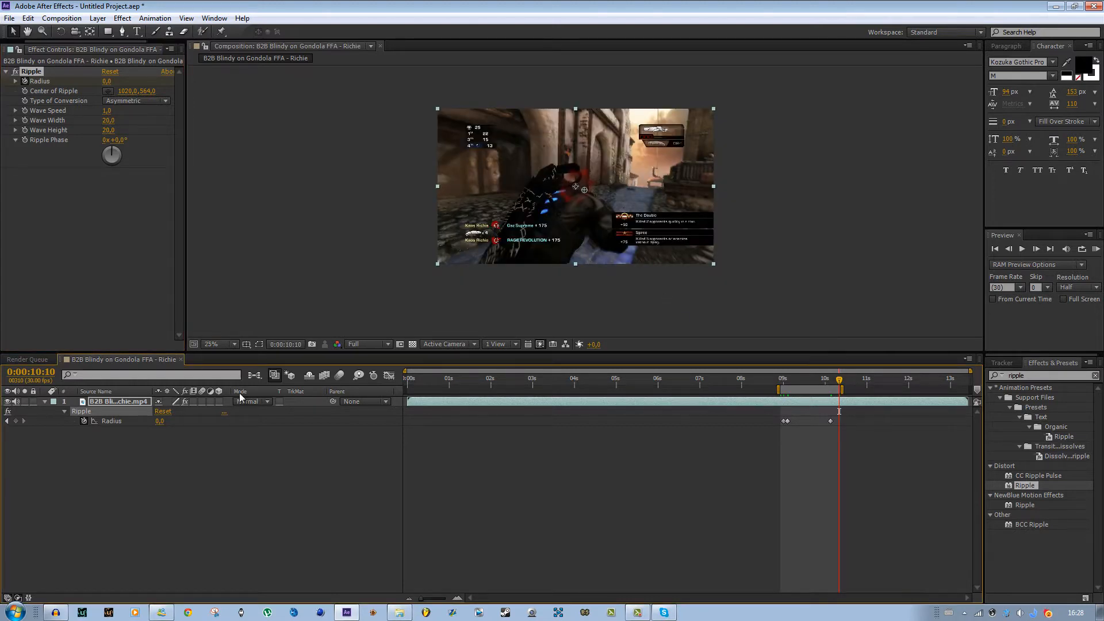
left_click(84, 422)
left_click(159, 421)
type("100")
key("Return")
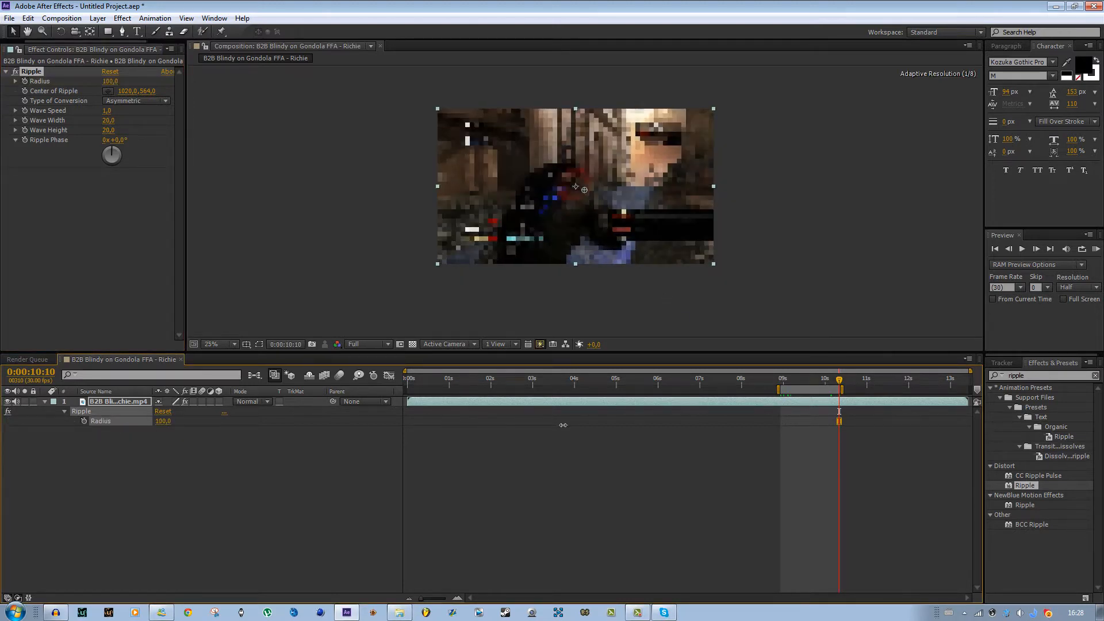
- Increase the Ripple wave width to about 56.2
scroll(335, 254, "up", 1)
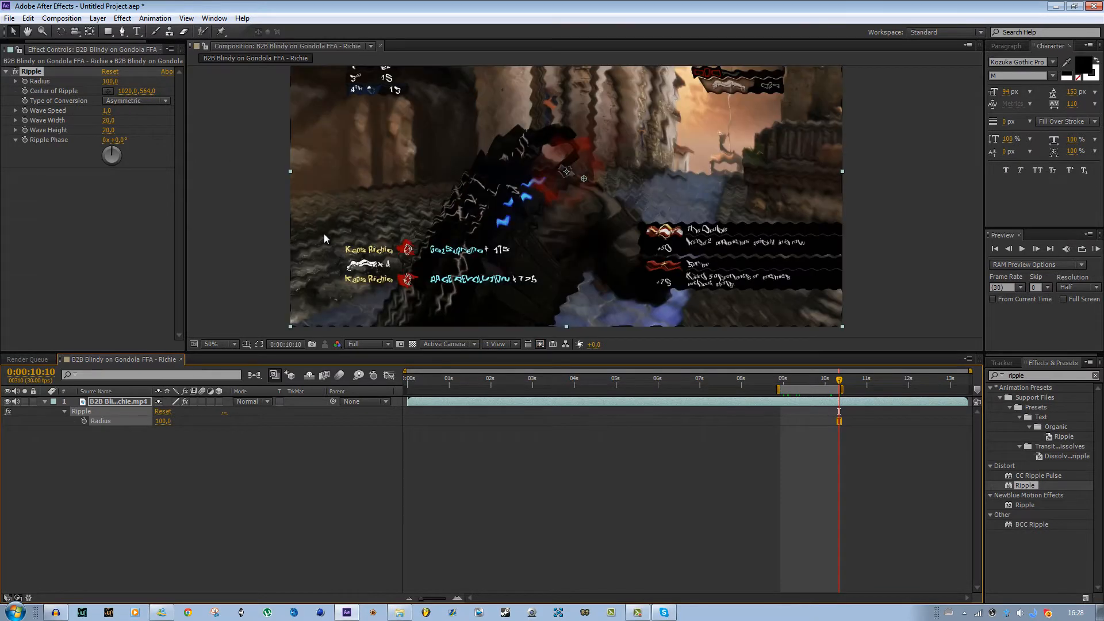
left_click(115, 113)
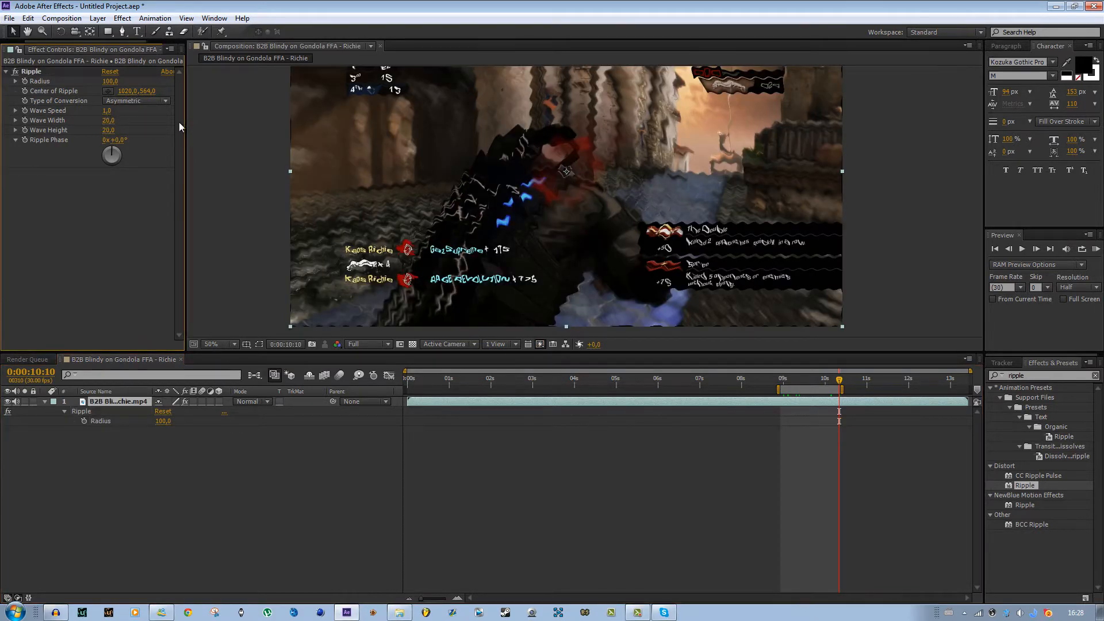
left_click_drag(105, 120, 330, 137)
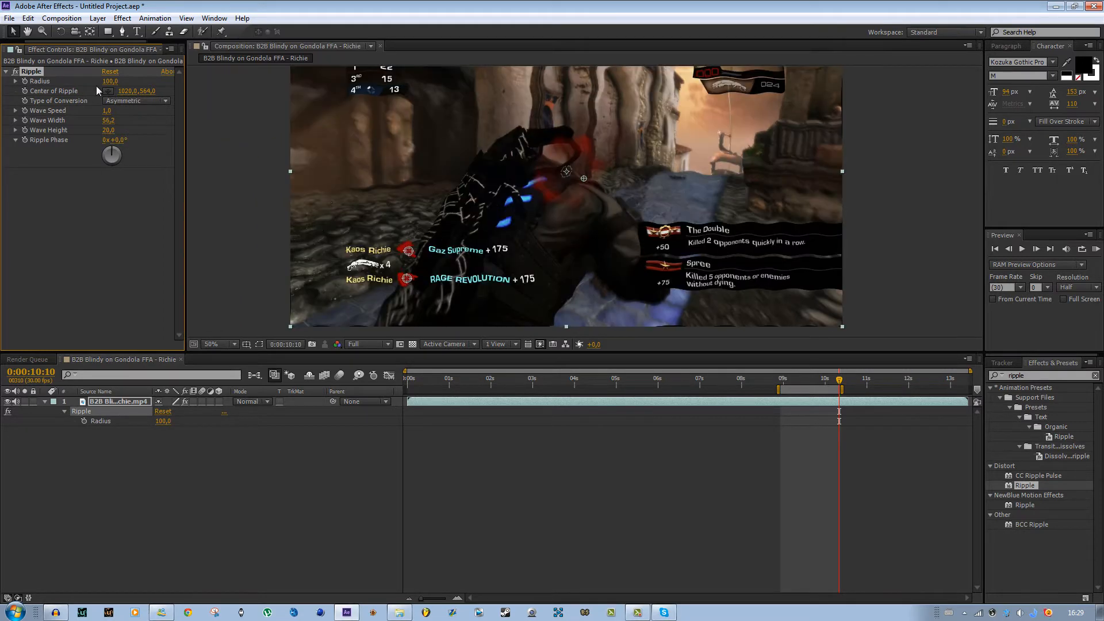
- Duplicate the Ripple effect twice and undo both duplicates
key("ctrl+d")
key("ctrl+d")
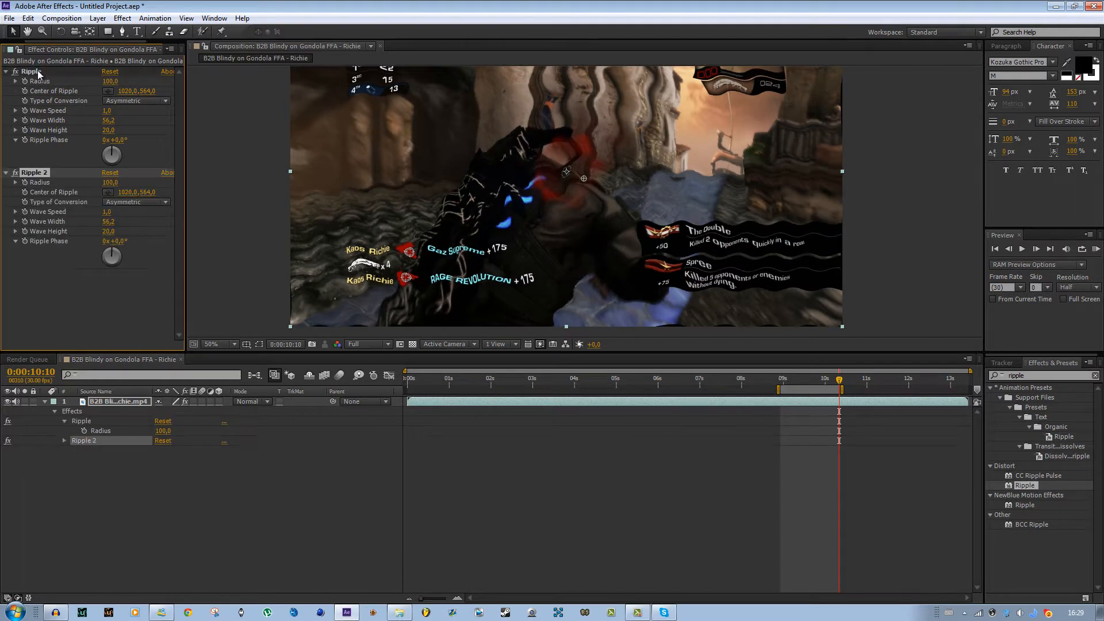
scroll(434, 263, "down", 2)
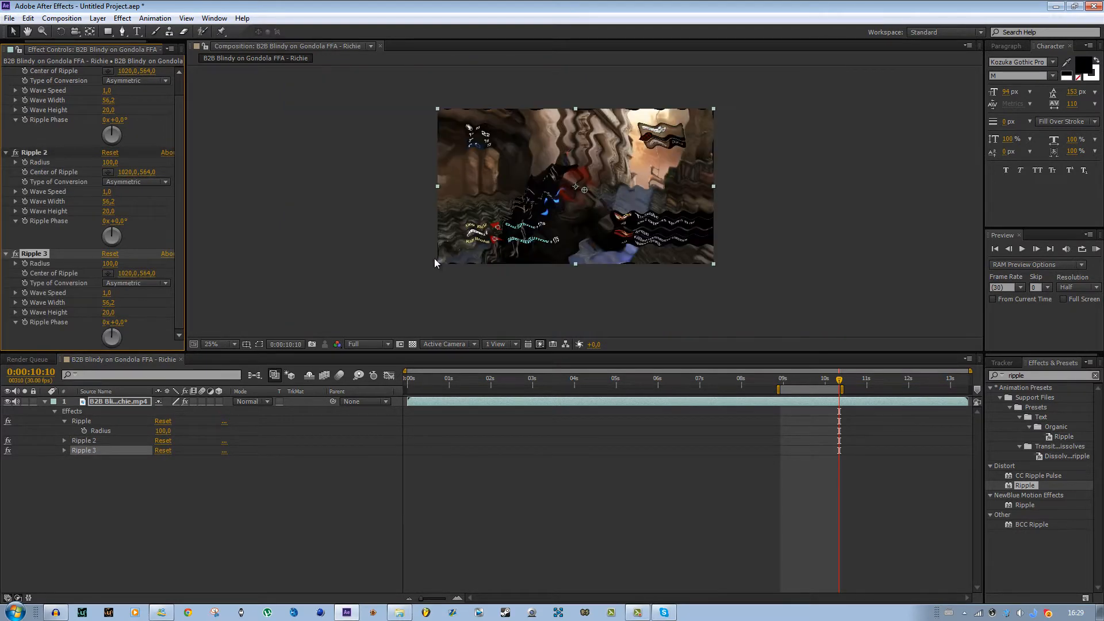
key("ctrl+z")
key("ctrl+z")
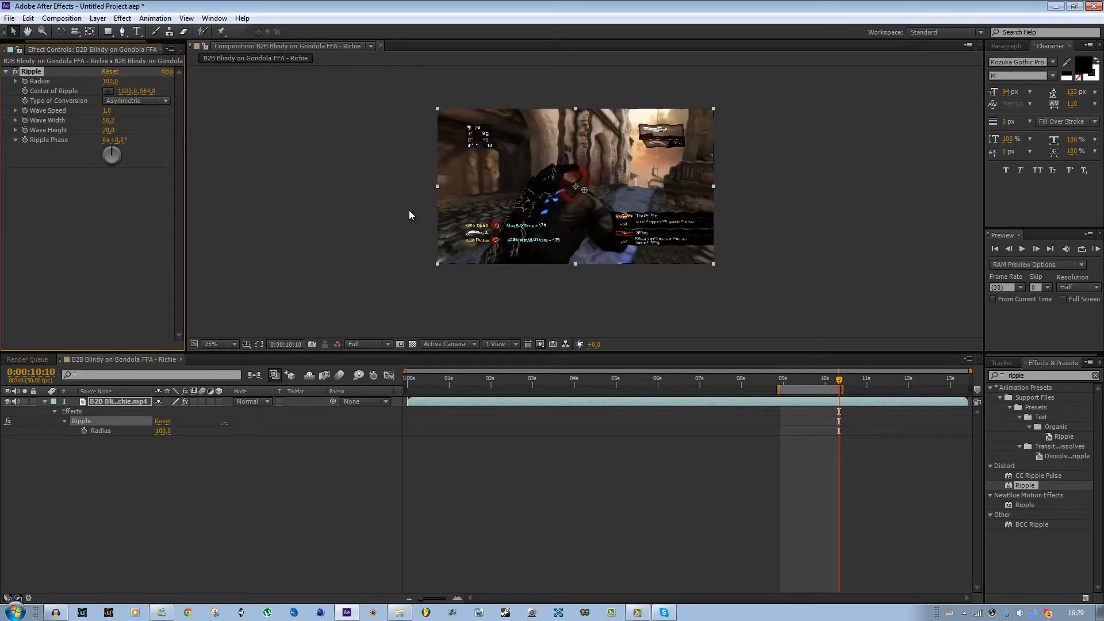
- At 0:00:09:18, add the gameplay clip again as a new top layer in the composition
scroll(519, 240, "up", 2)
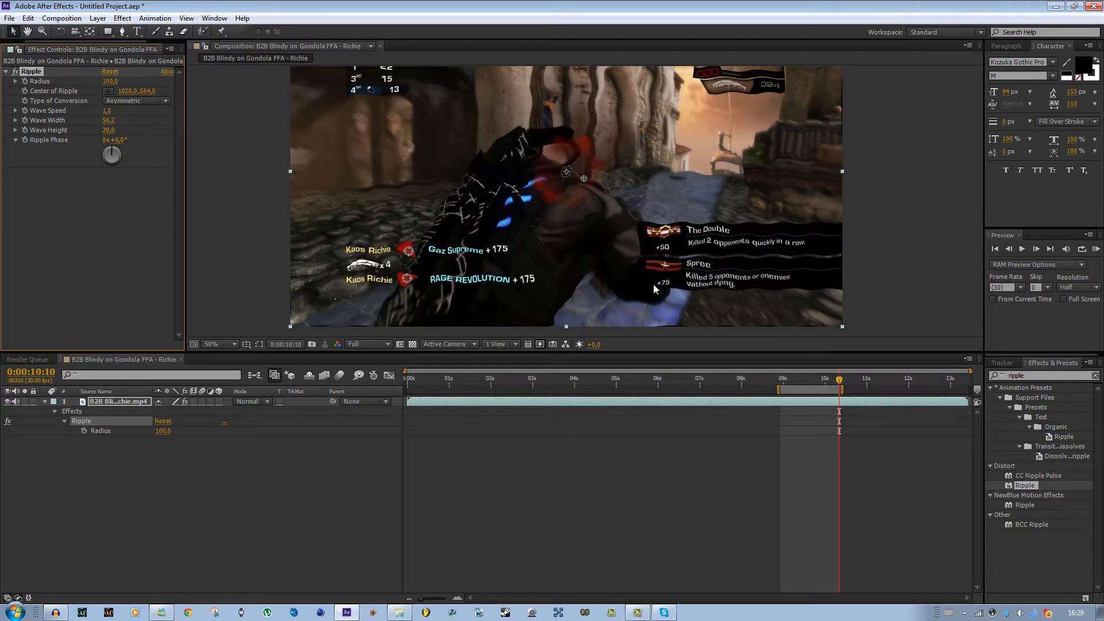
left_click_drag(809, 379, 805, 379)
scroll(645, 298, "down", 2)
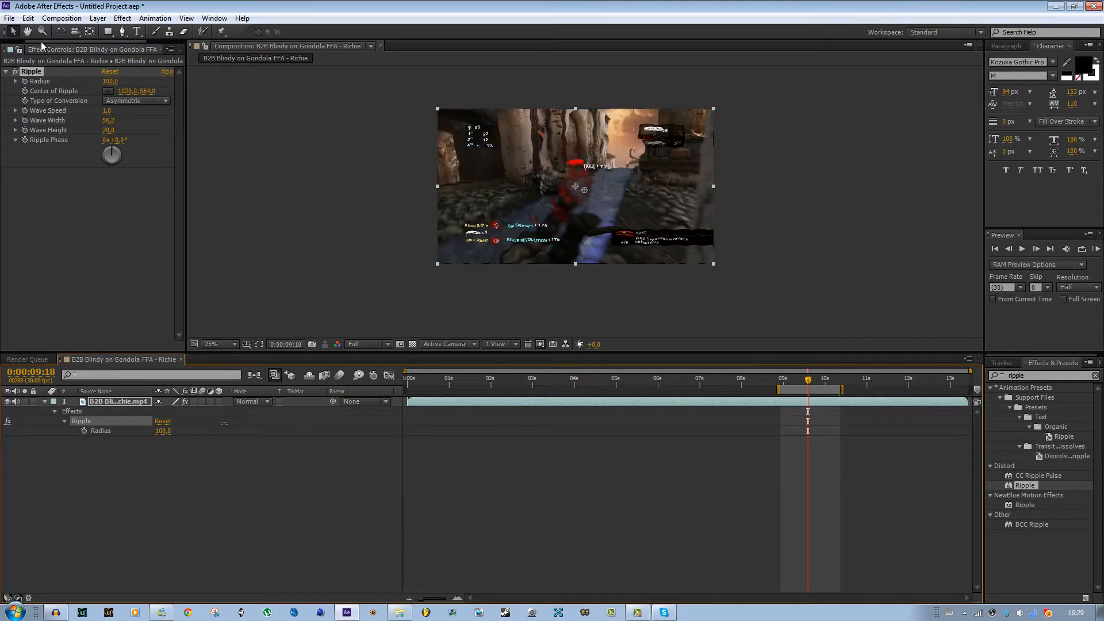
left_click_drag(46, 42, 20, 42)
left_click(17, 50)
left_click_drag(63, 162, 574, 397)
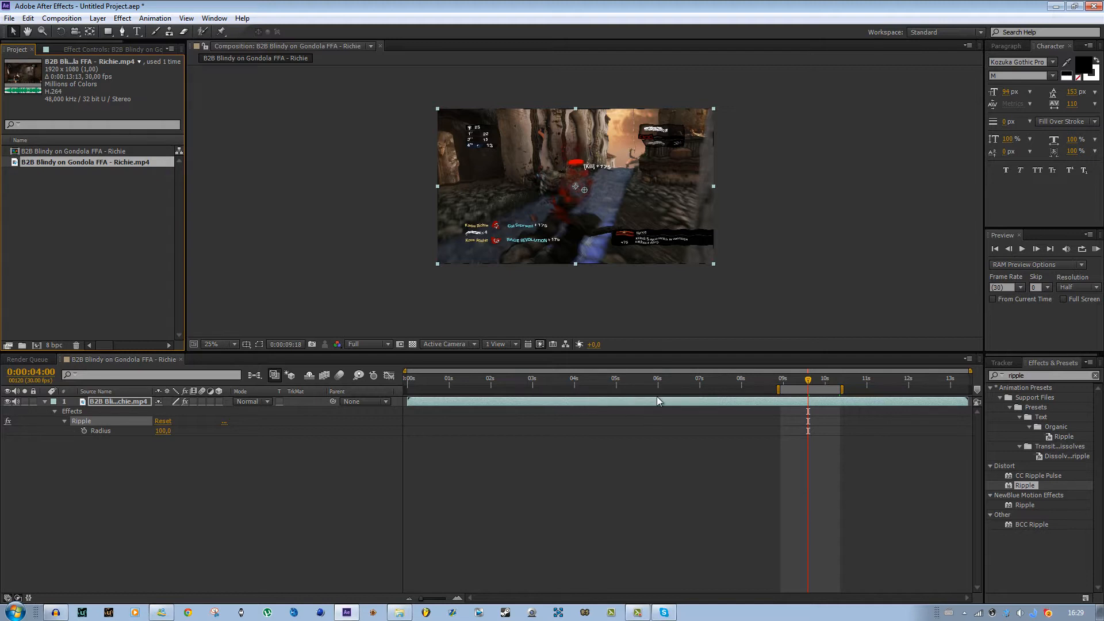
left_click_drag(95, 166, 420, 403)
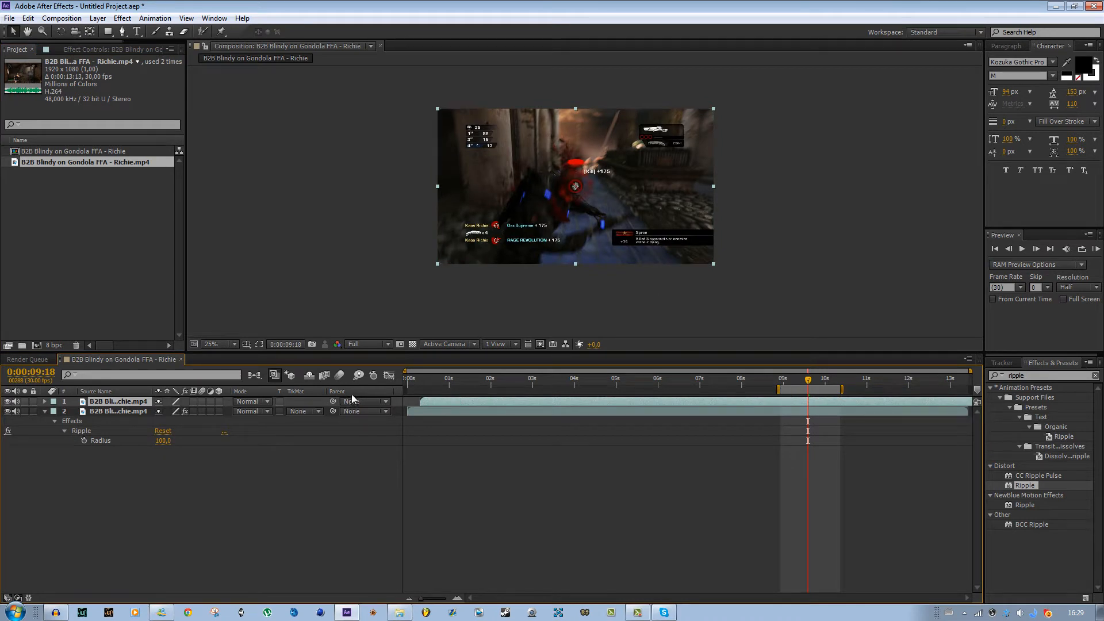
- Scale the new top clip layer down to about 46%
key("s")
left_click_drag(168, 411, 137, 411)
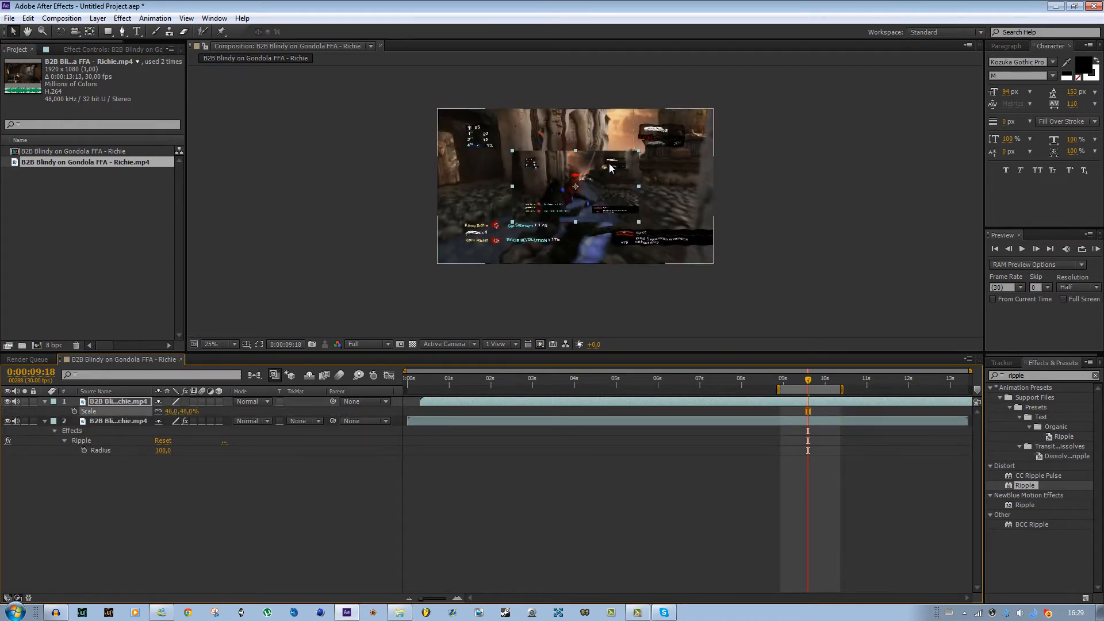
scroll(611, 264, "up", 2)
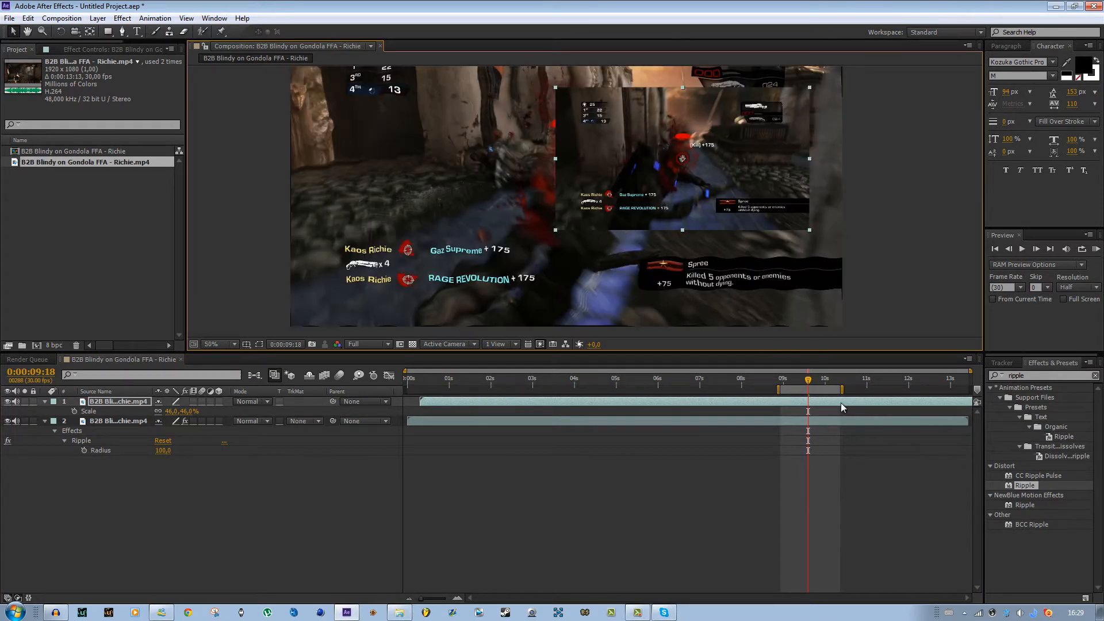
- Copy the Ripple effect from the original clip layer and paste it onto the scaled top layer
left_click(103, 49)
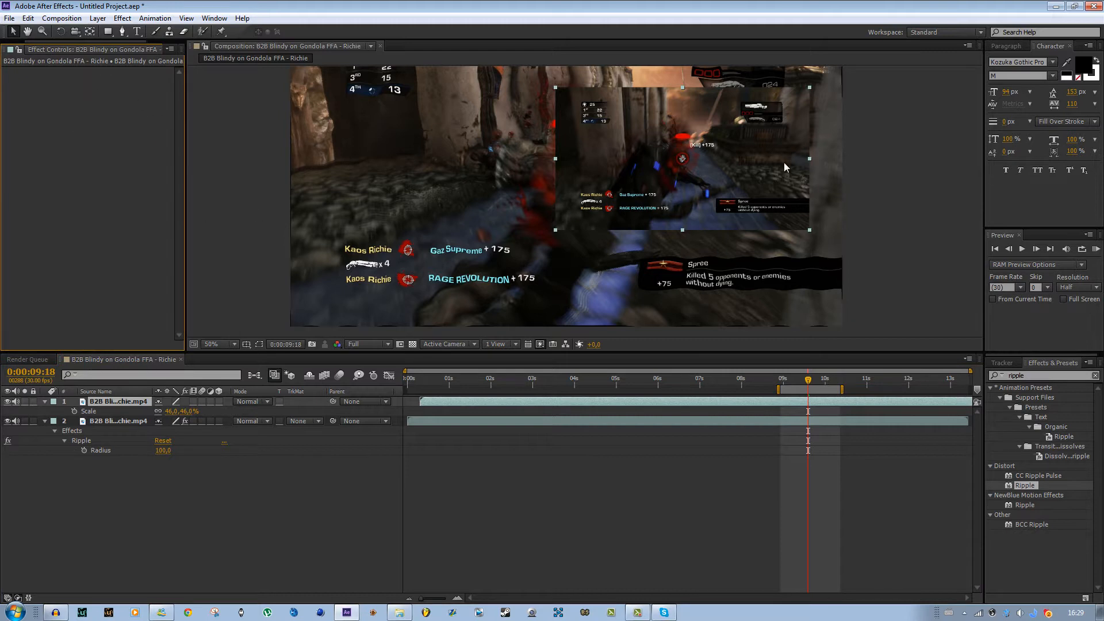
left_click(437, 132)
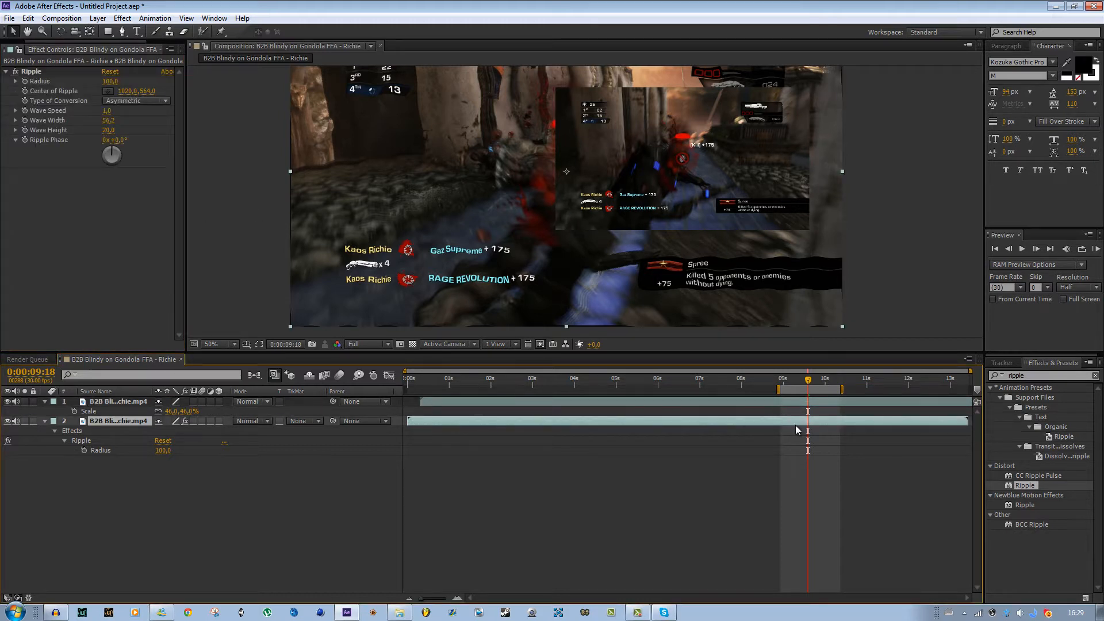
left_click(82, 441)
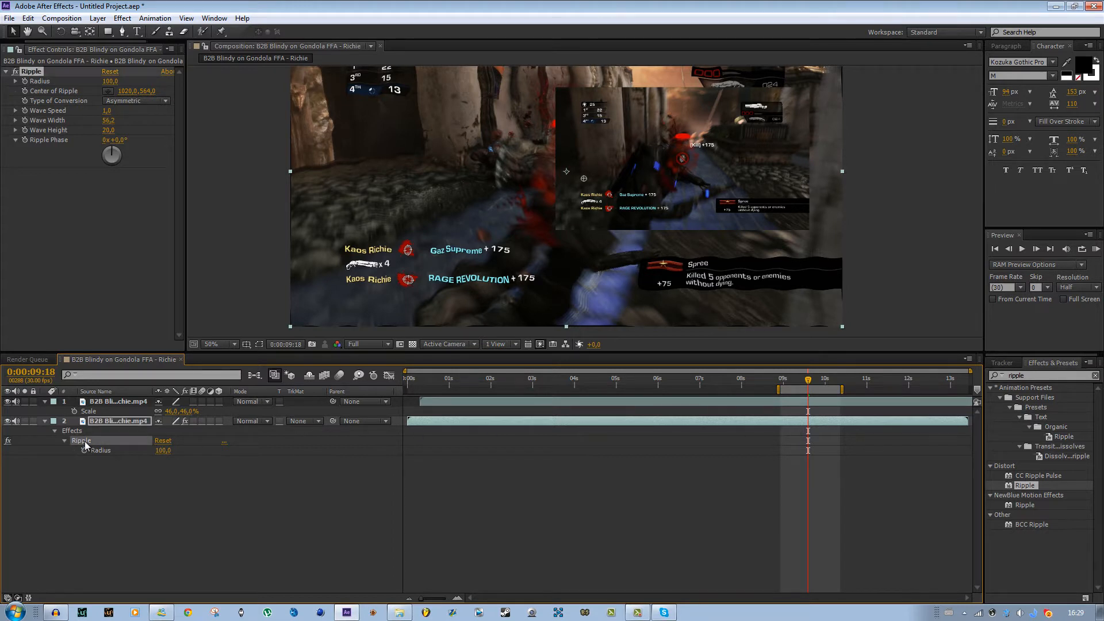
left_click(804, 403)
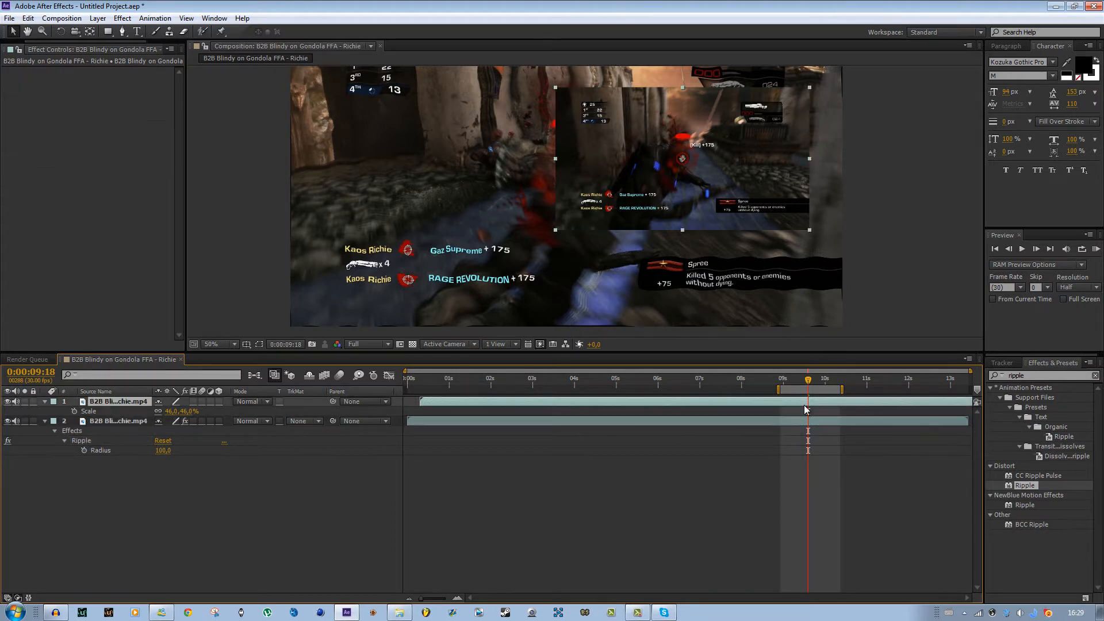
key("ctrl+v")
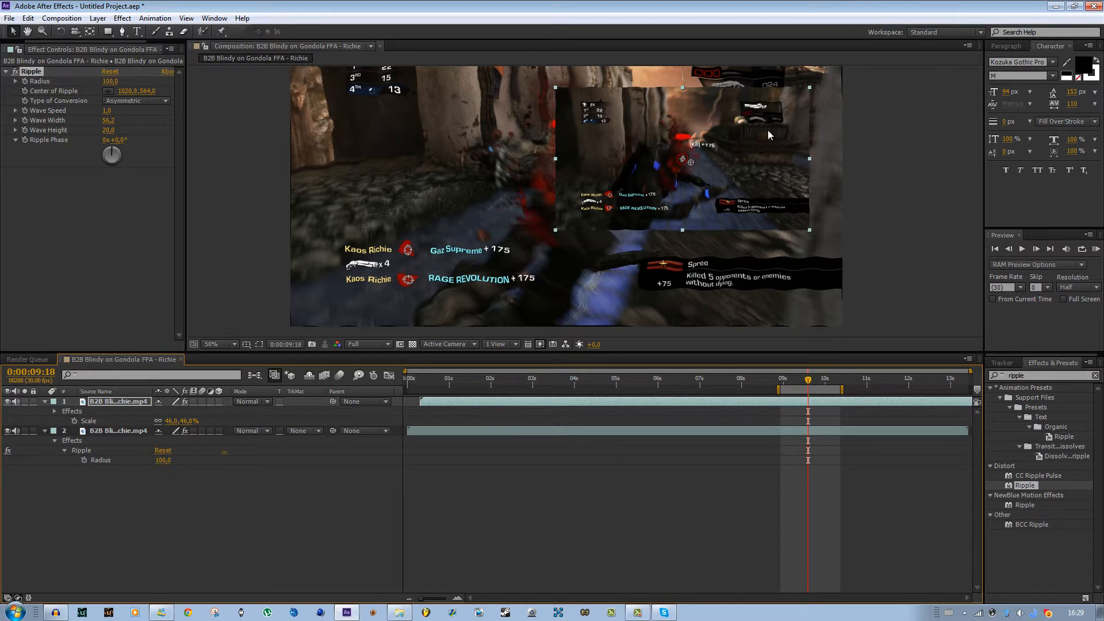
- Add a new adjustment layer to the composition
left_click(822, 432)
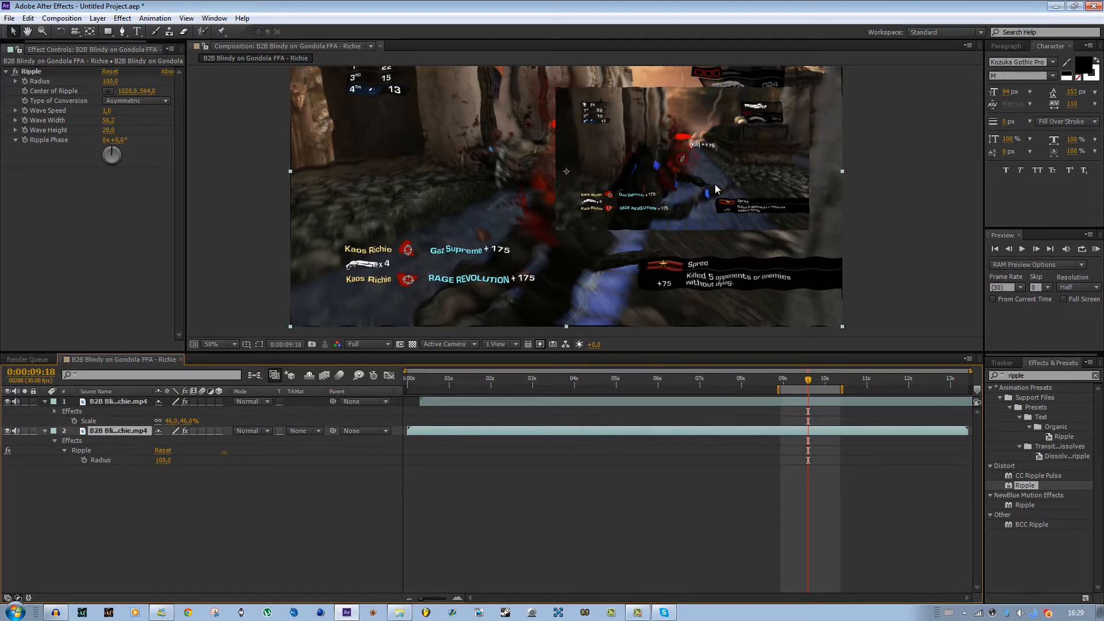
scroll(550, 205, "down", 2)
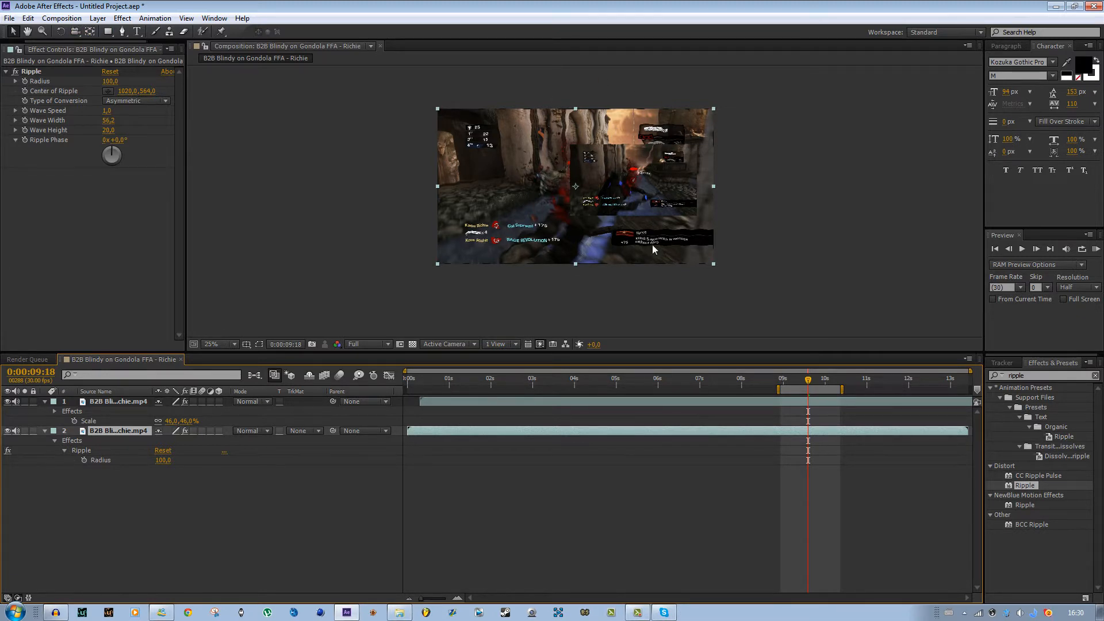
left_click(98, 18)
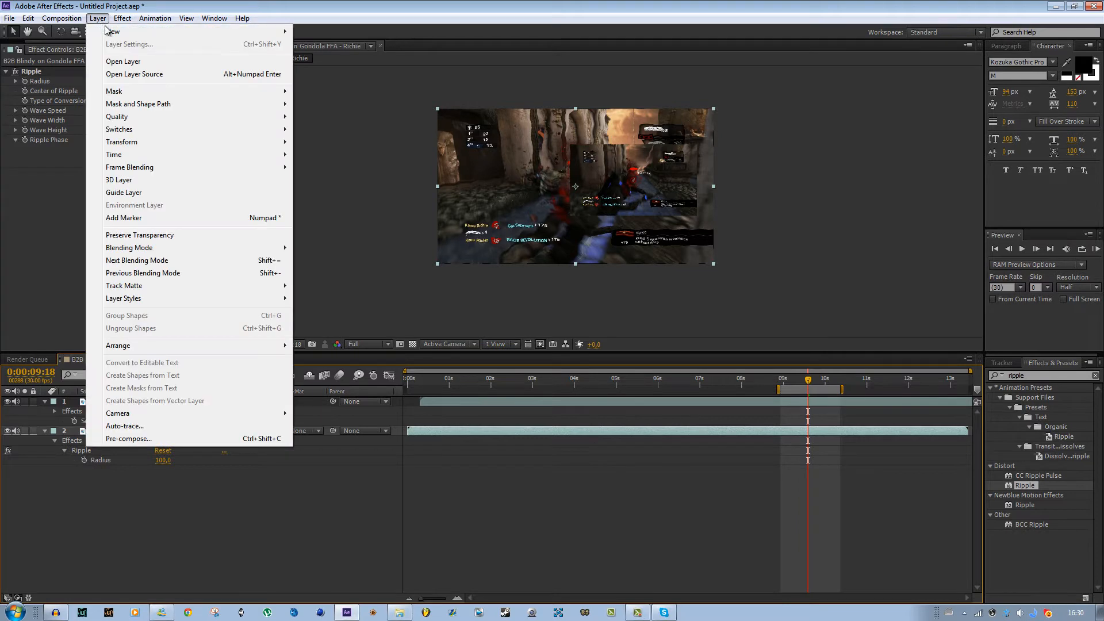
mouse_move(114, 35)
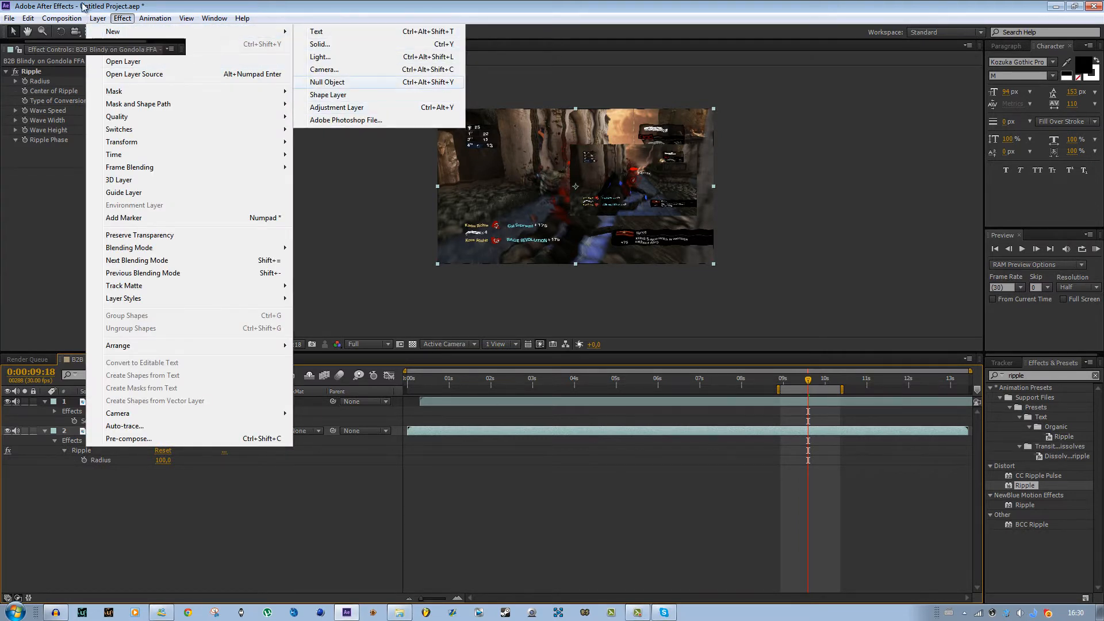
left_click(377, 108)
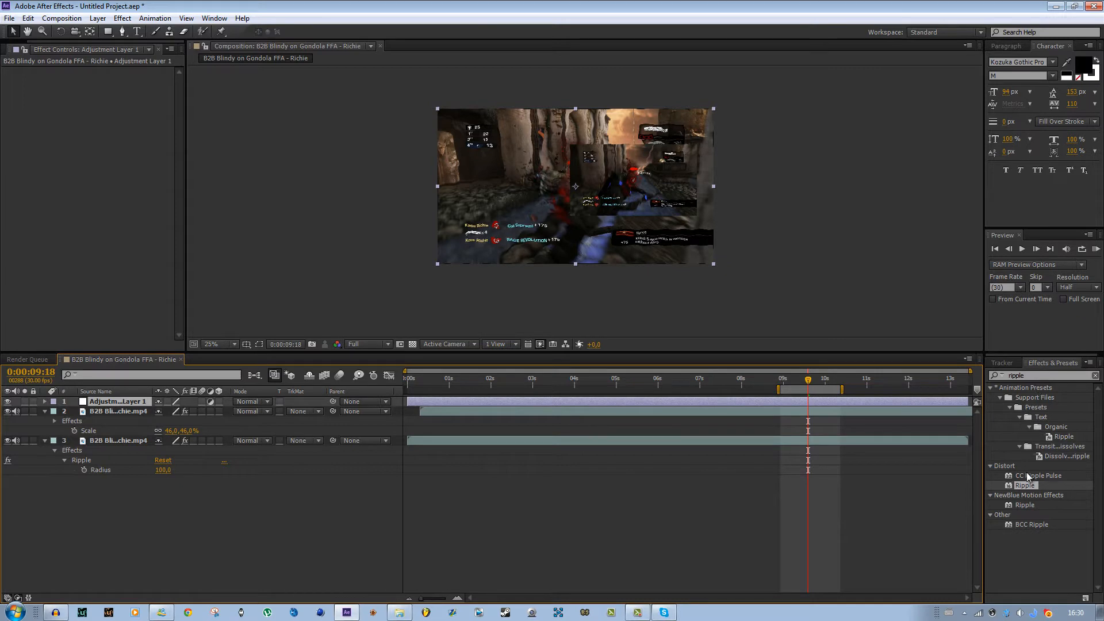
- Apply Ripple to the adjustment layer and delete the effects from both clip layers
left_click_drag(1025, 485, 785, 413)
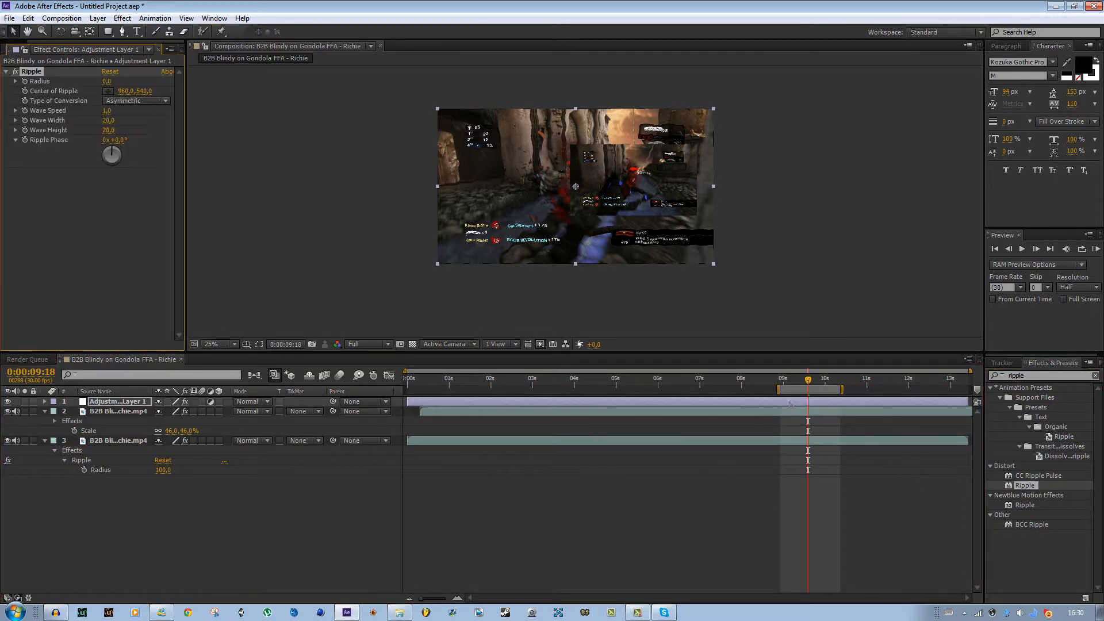
left_click(77, 423)
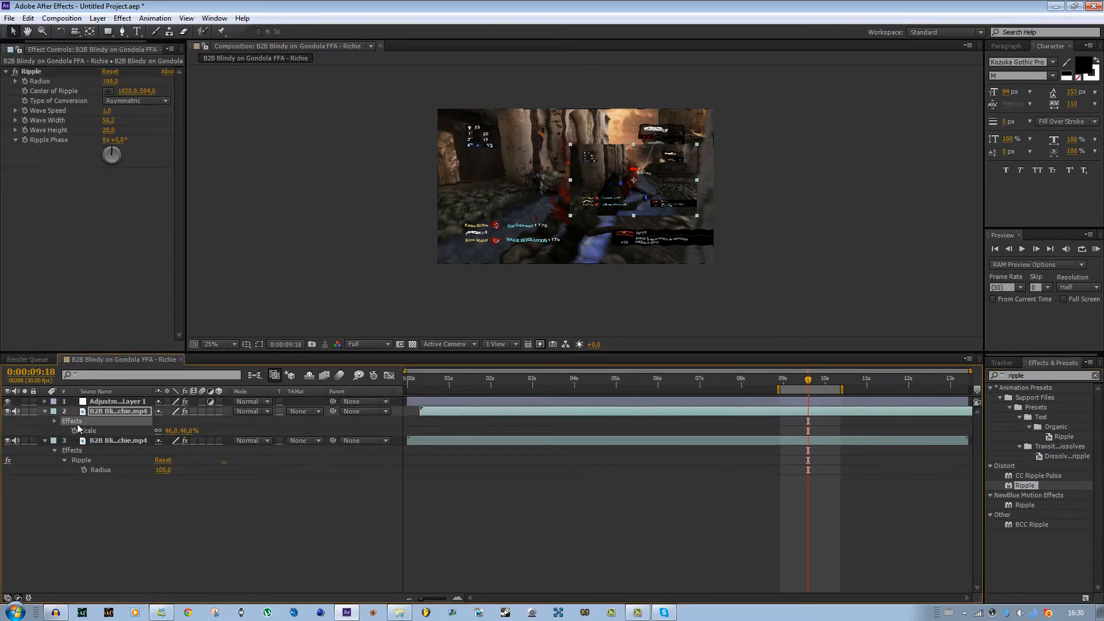
key("Delete")
left_click(81, 440)
key("Delete")
- Set the adjustment layer's Ripple radius to about 100 and its wave width to about 35.8
left_click(679, 404)
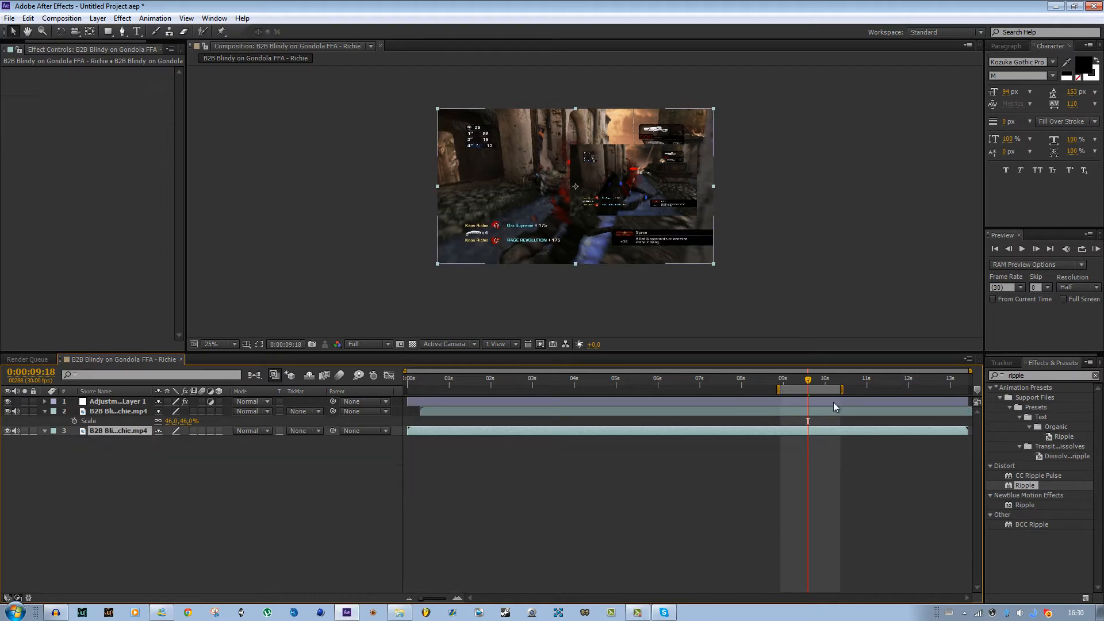
key("period")
key("comma")
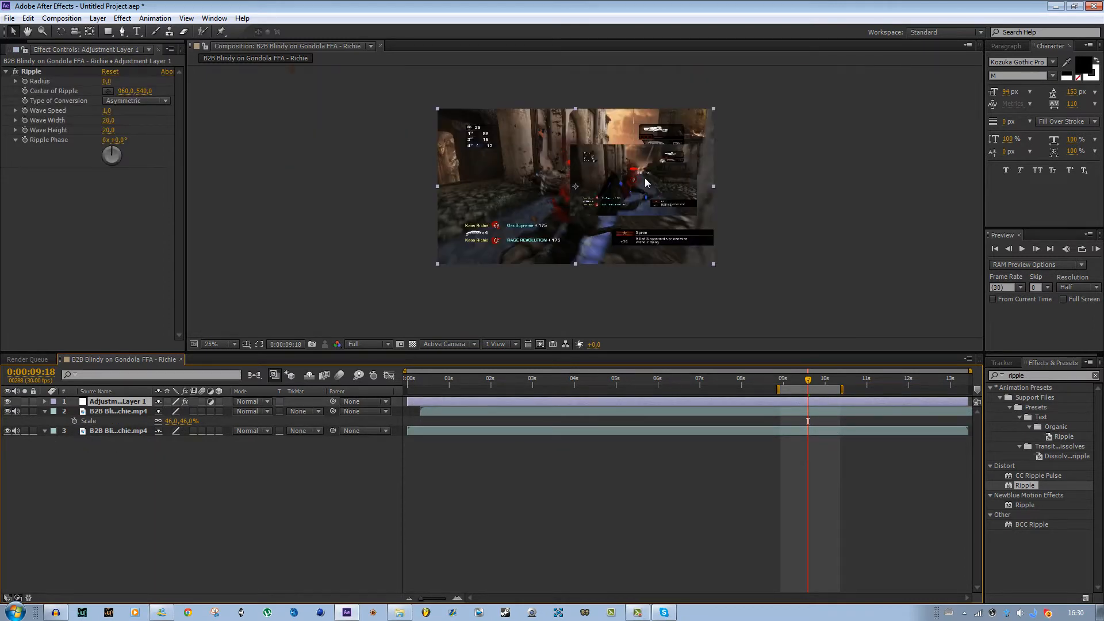
left_click_drag(107, 81, 419, 95)
key("period")
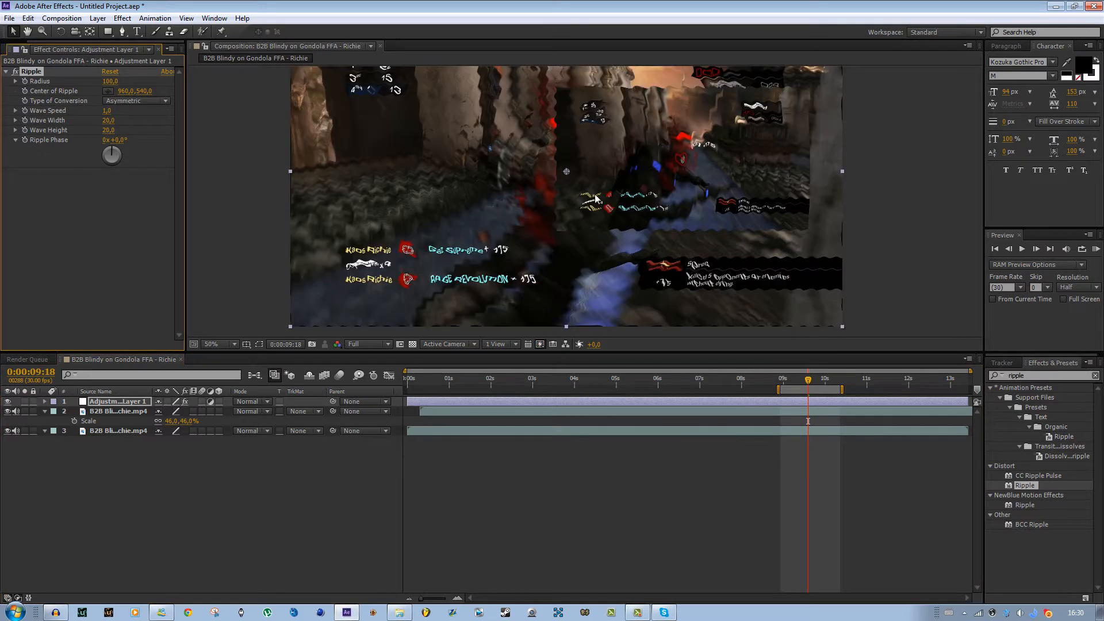
left_click_drag(107, 120, 157, 121)
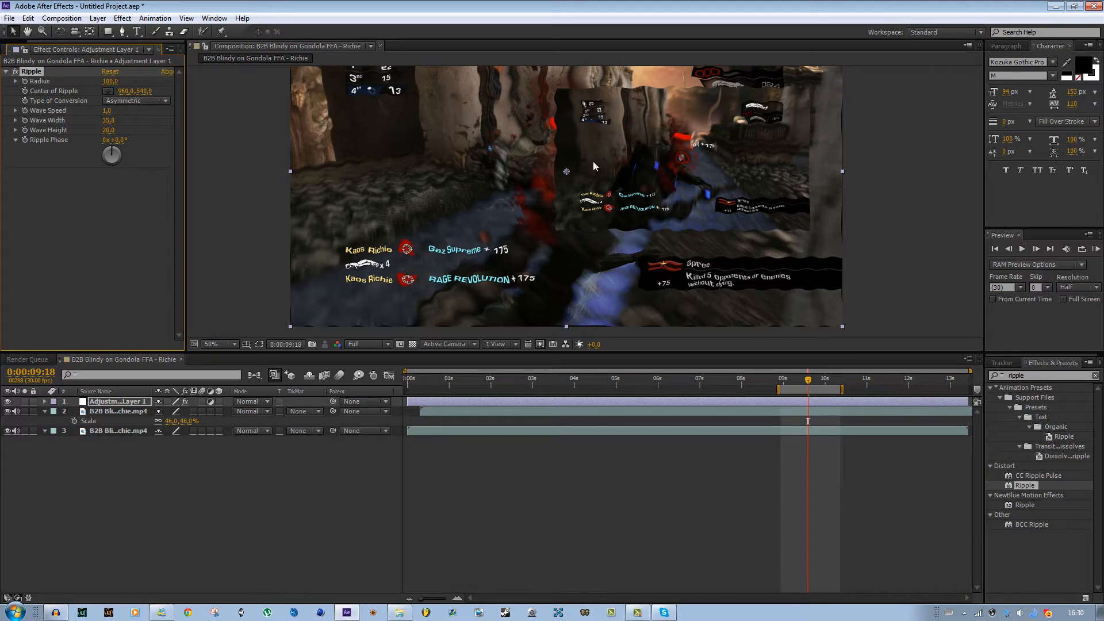
key("comma")
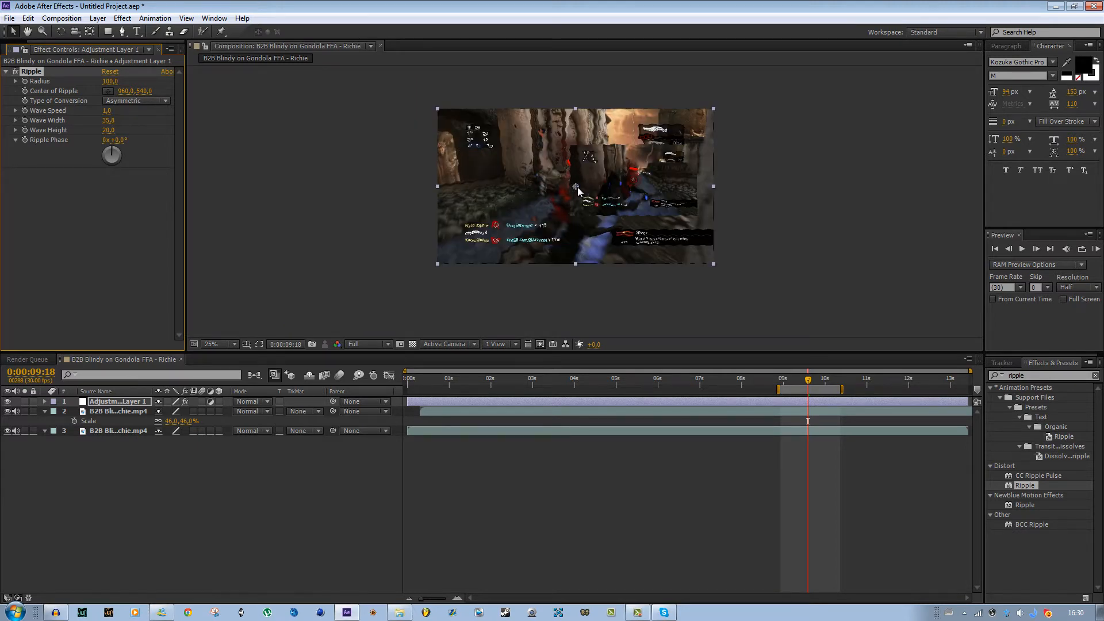
- Apply the Exposure effect to the adjustment layer and set its exposure to 3.60
scroll(577, 189, "up", 1)
right_click(578, 189)
left_click(854, 500)
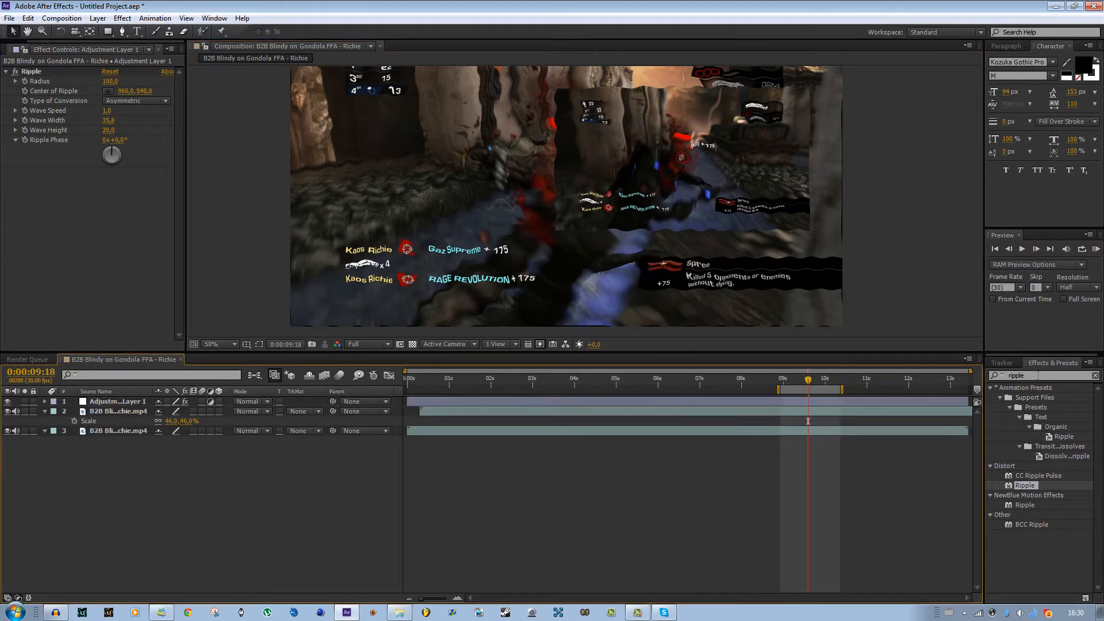
left_click_drag(1038, 375, 940, 377)
type("exposure")
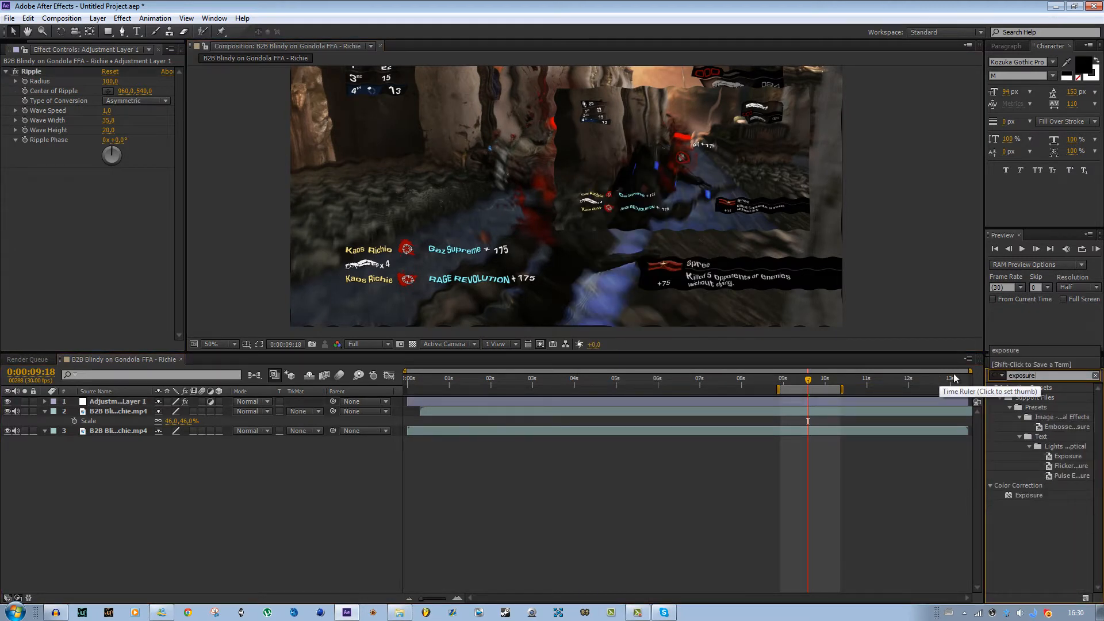
left_click_drag(1027, 495, 750, 399)
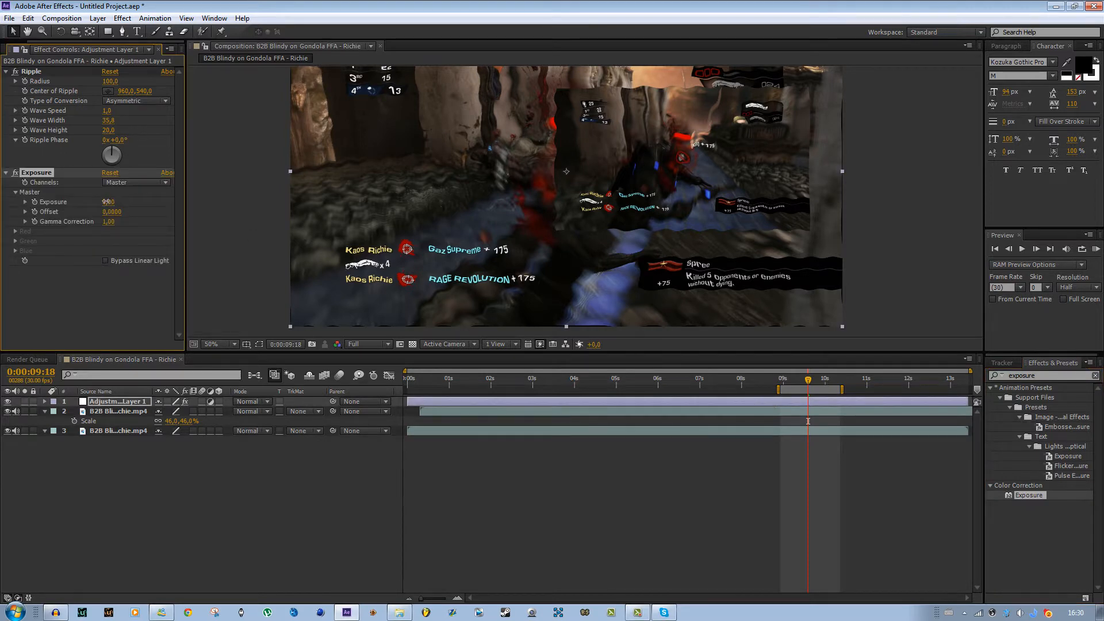
left_click_drag(106, 202, 447, 150)
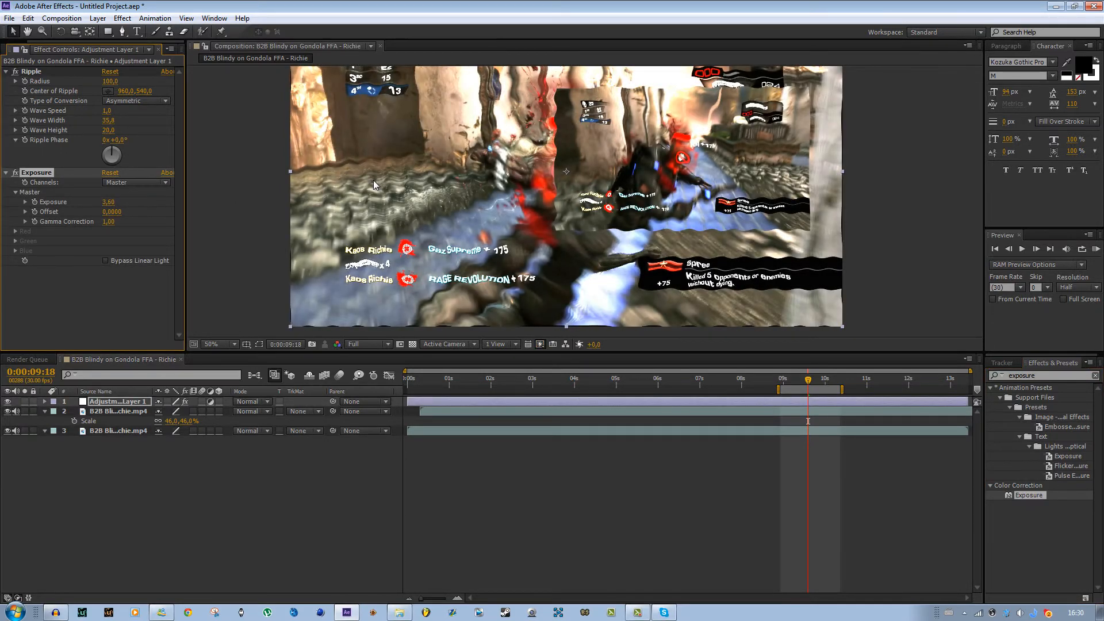
- Remove the Exposure effect again, undoing and deleting it from the layers it was applied to
key("comma")
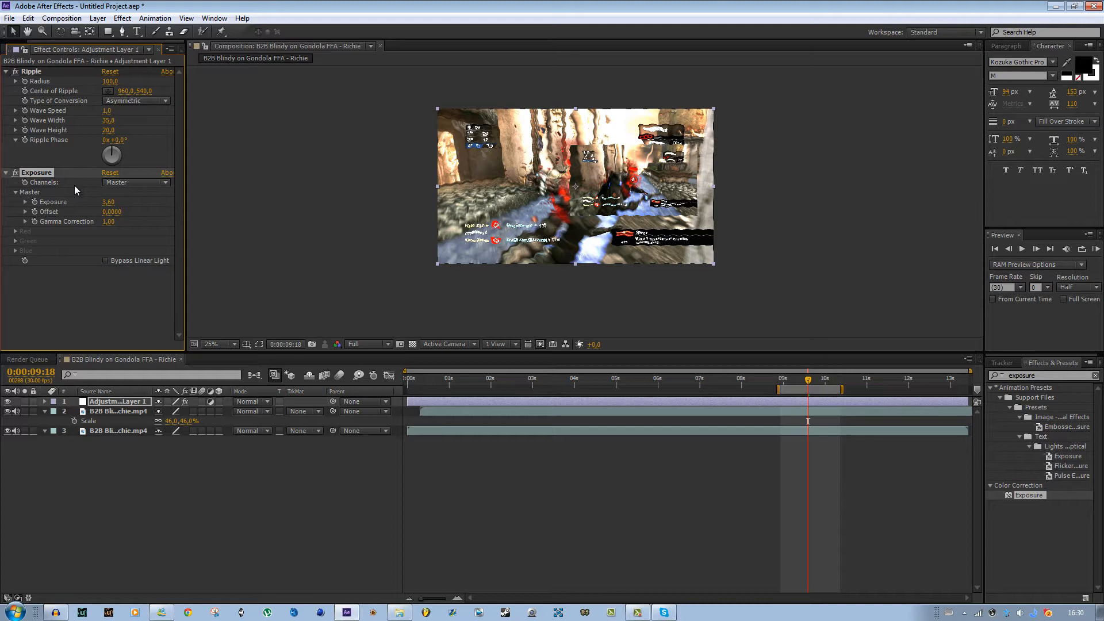
key("Delete")
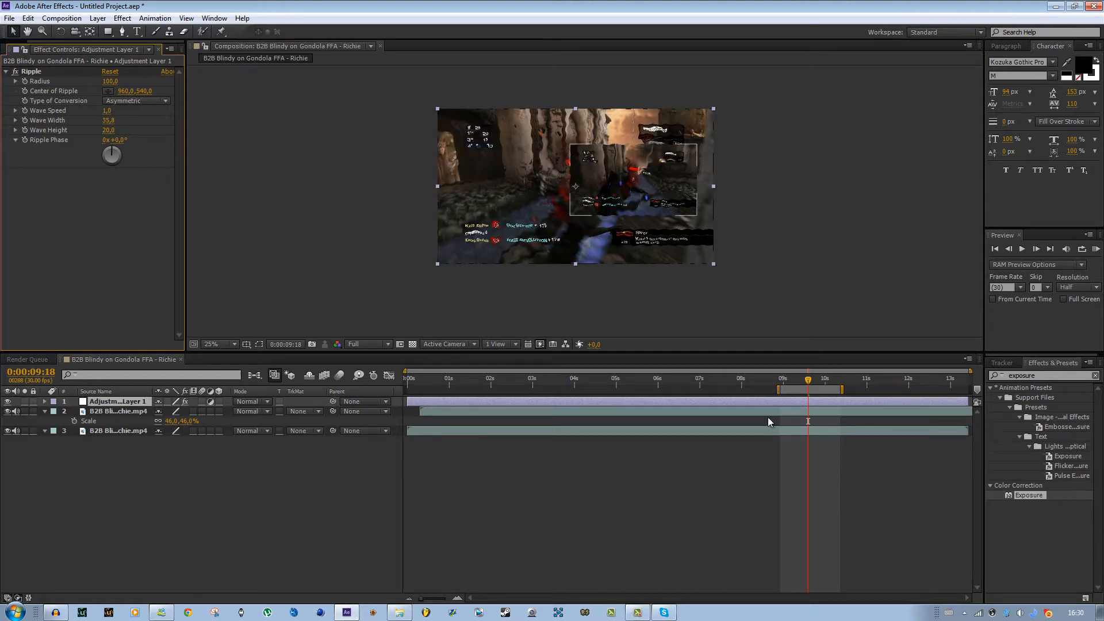
left_click(761, 415)
key("ctrl+z")
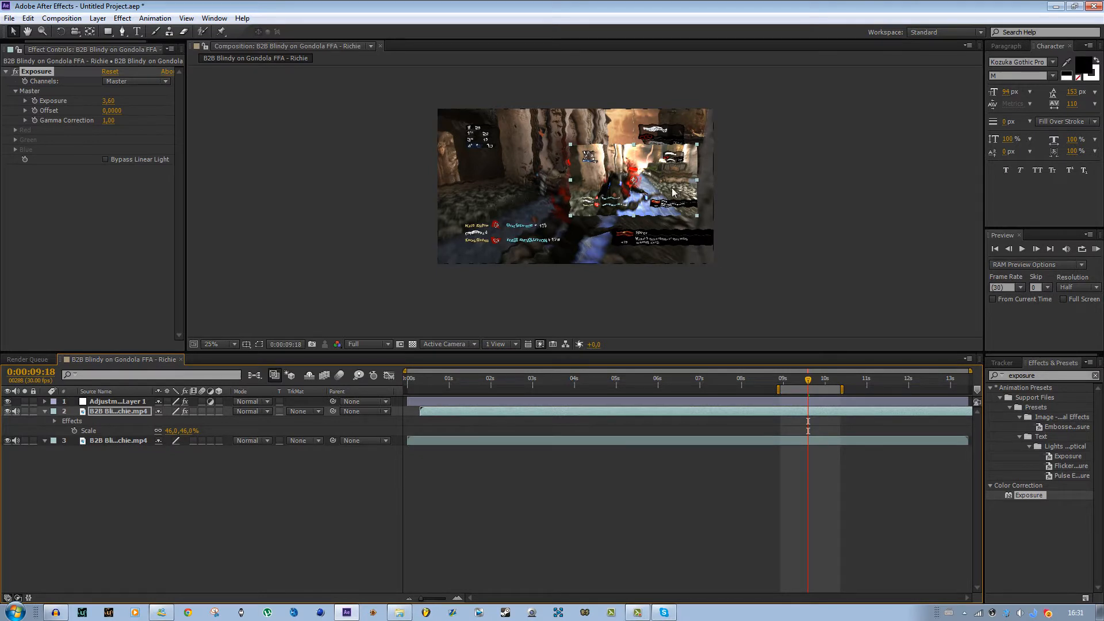
key("Delete")
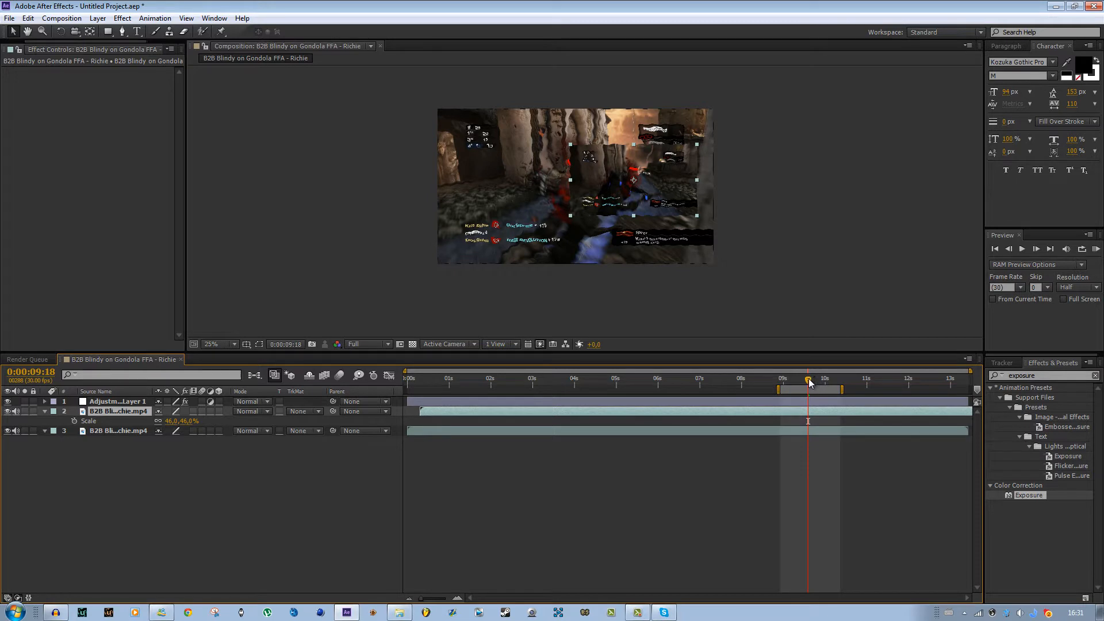
- Try moving the scaled duplicate clip layer above the adjustment layer, then return it below
left_click_drag(809, 383, 790, 381)
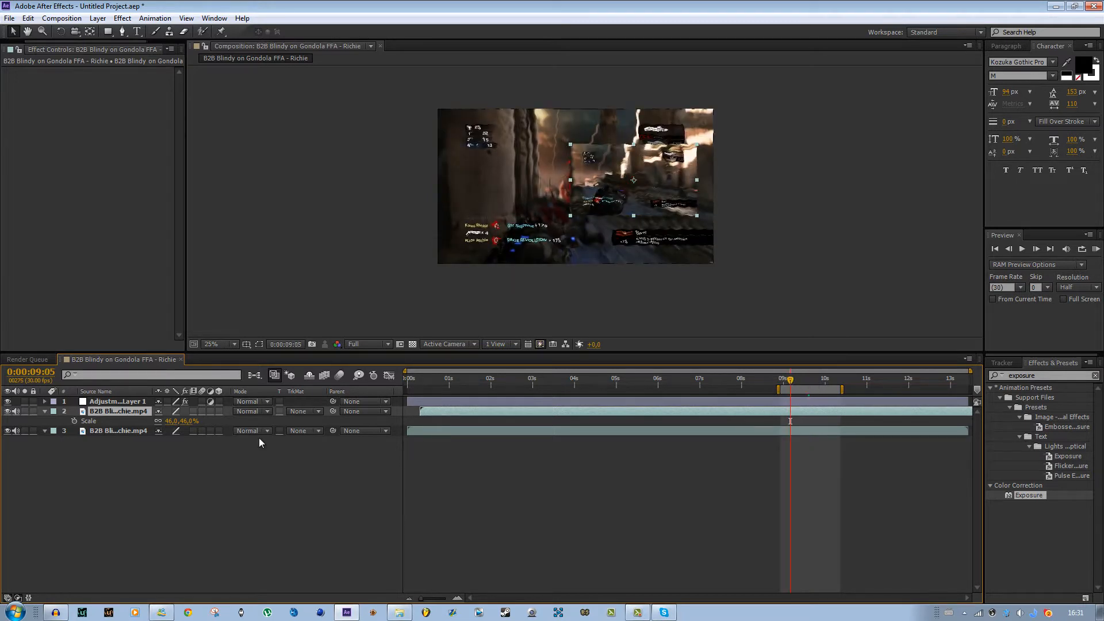
left_click_drag(123, 433, 117, 401)
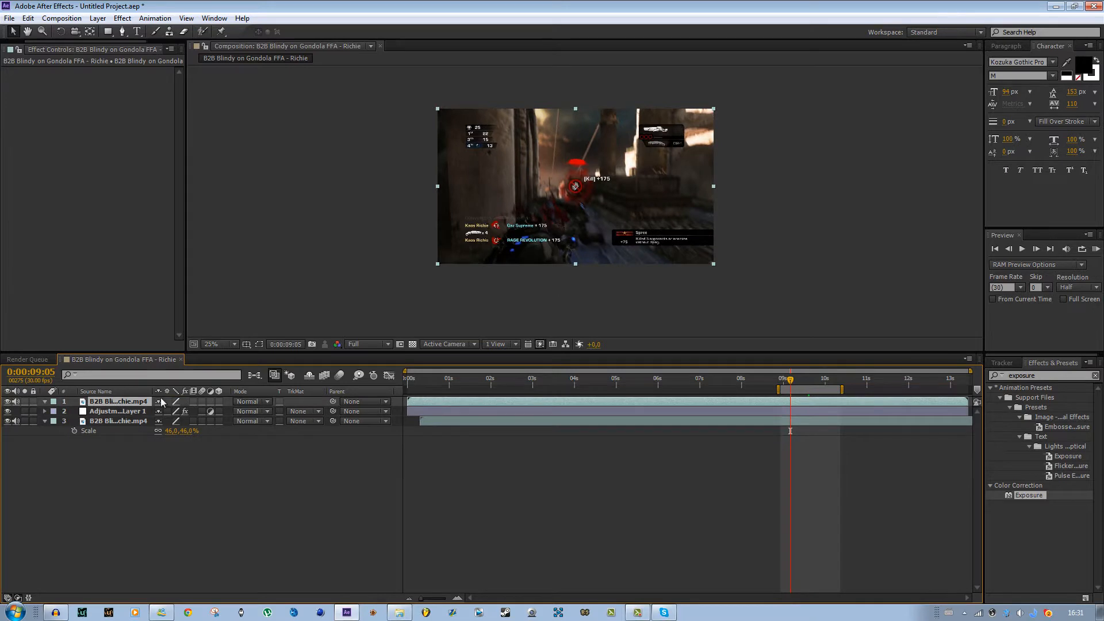
key("ctrl+z")
left_click(116, 413)
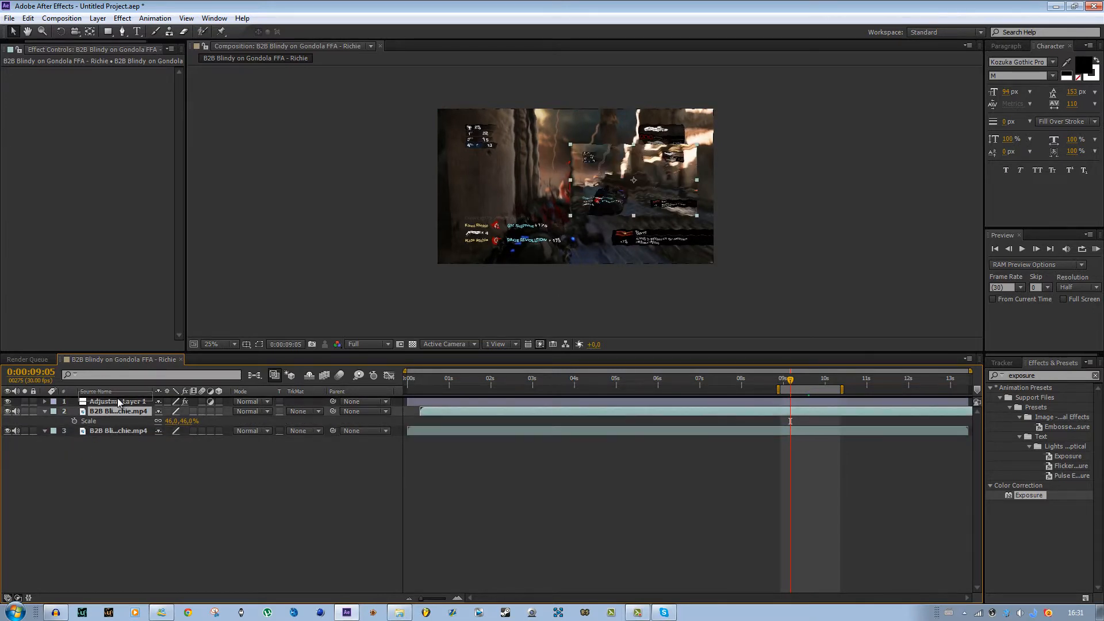
left_click_drag(117, 403, 118, 402)
scroll(607, 204, "up", 4)
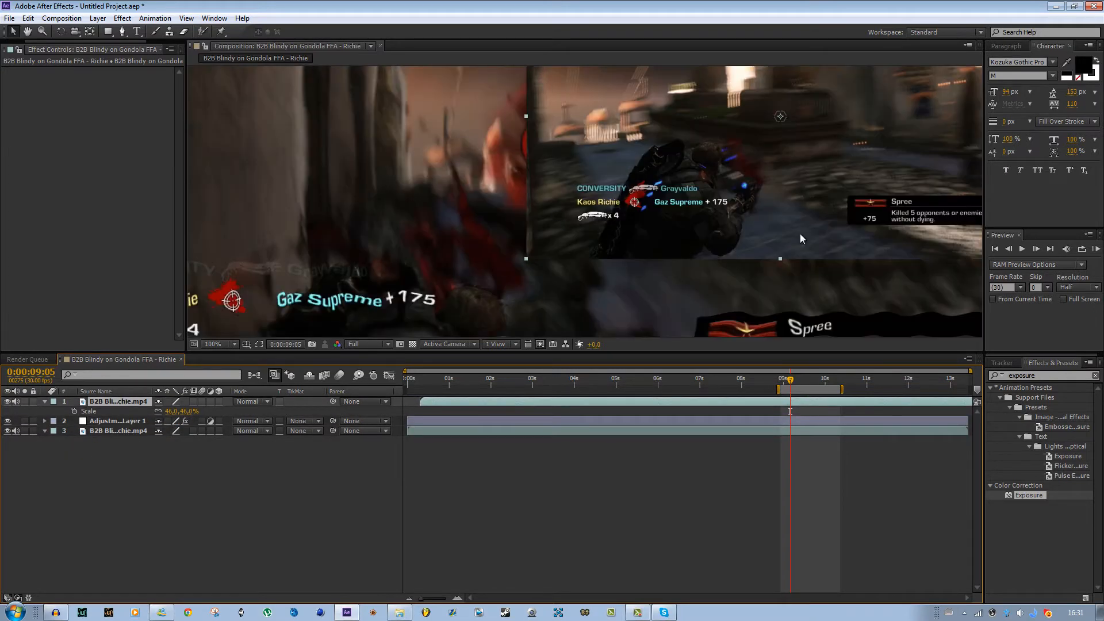
scroll(816, 305, "down", 2)
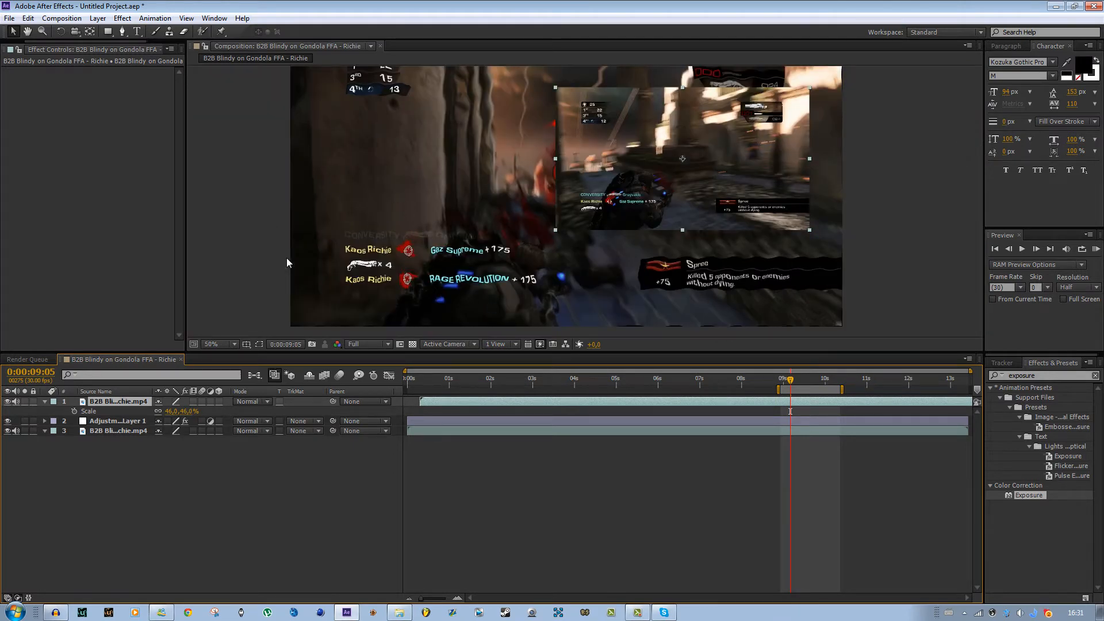
left_click_drag(129, 402, 119, 426)
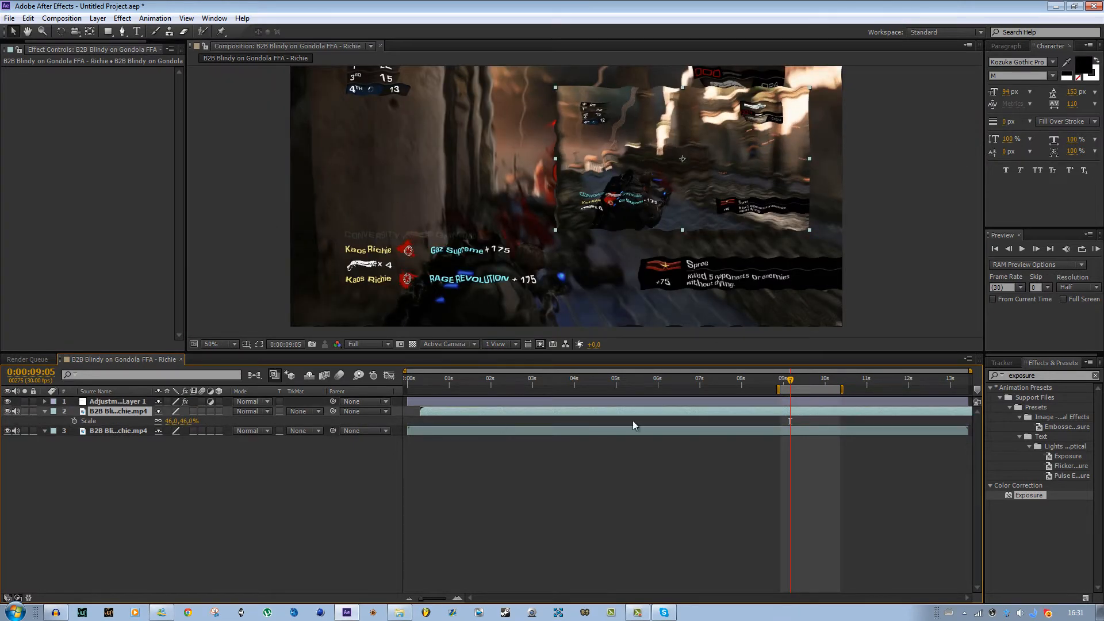
- Trim the adjustment layer so it only spans from 0:00:09:05 to 0:00:09:11
left_click(816, 398)
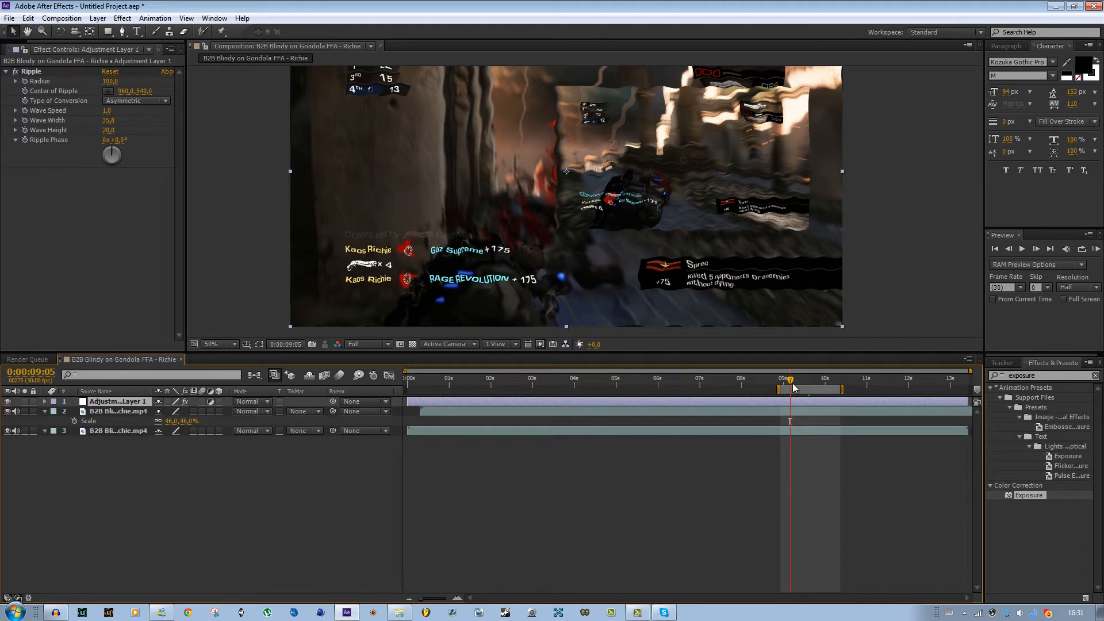
key("alt+[")
left_click_drag(791, 382, 801, 384)
key("alt+]")
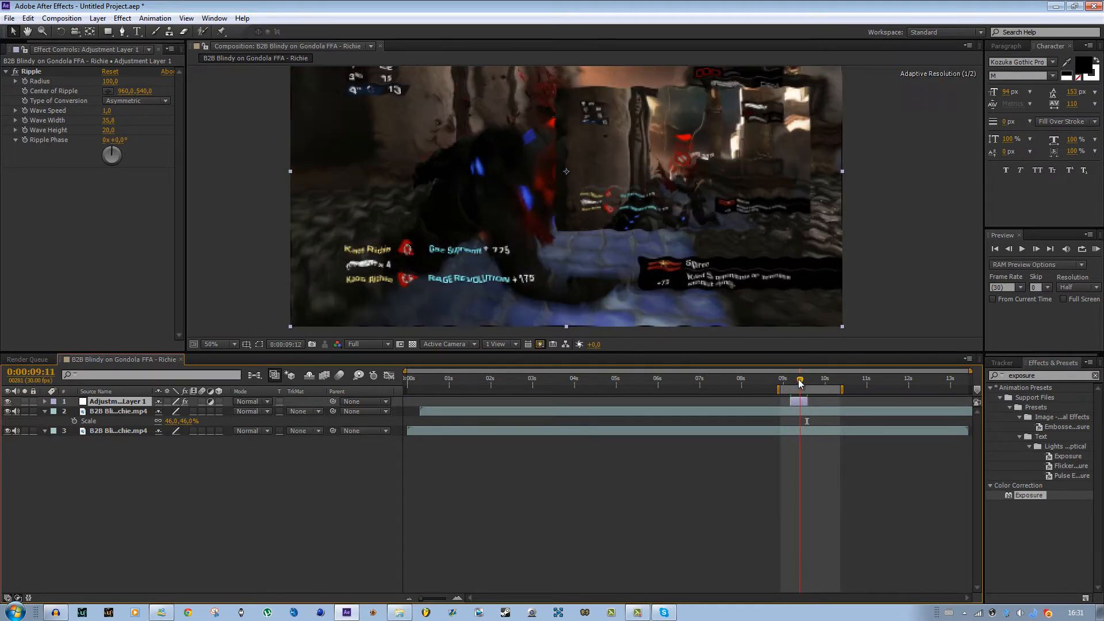
- Delete the adjustment layer and the scaled duplicate clip layer, leaving only the original clip
key("comma")
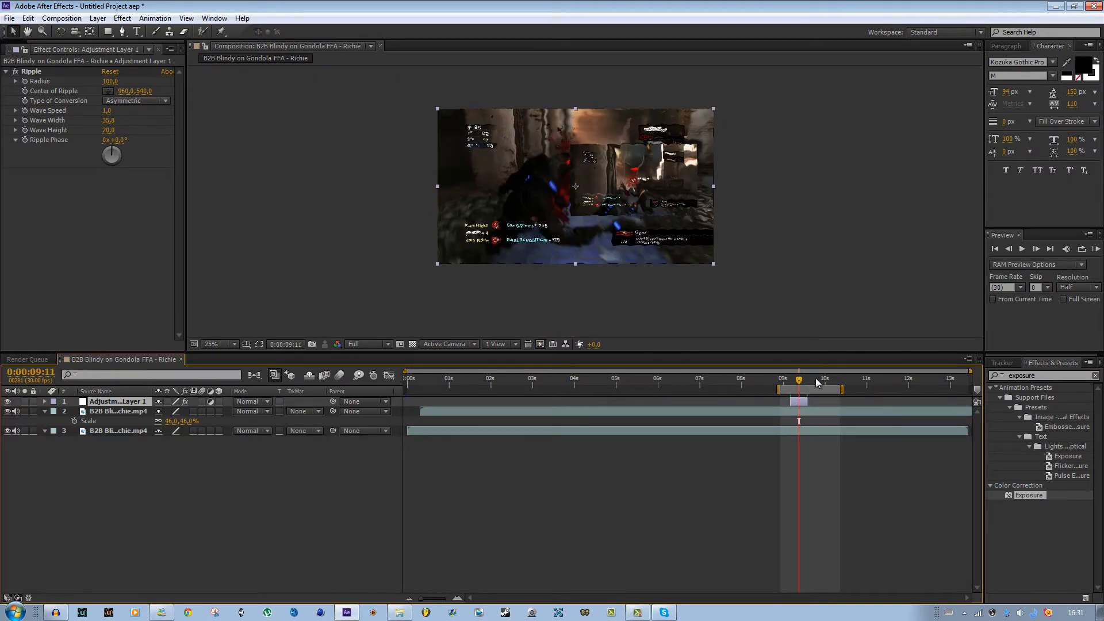
left_click(817, 382)
key("period")
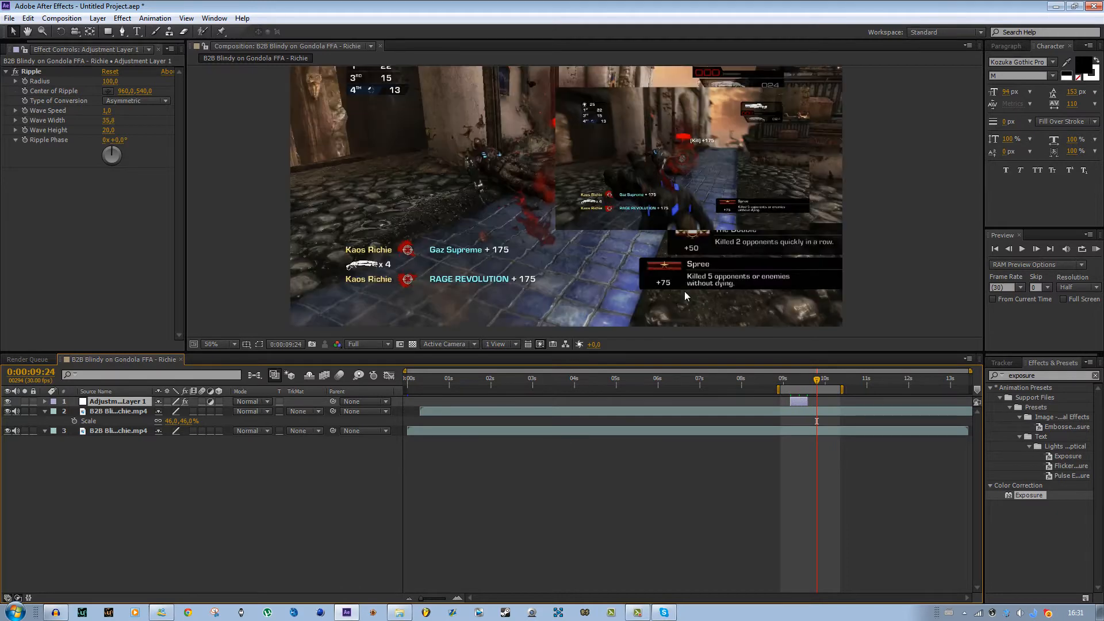
key("comma")
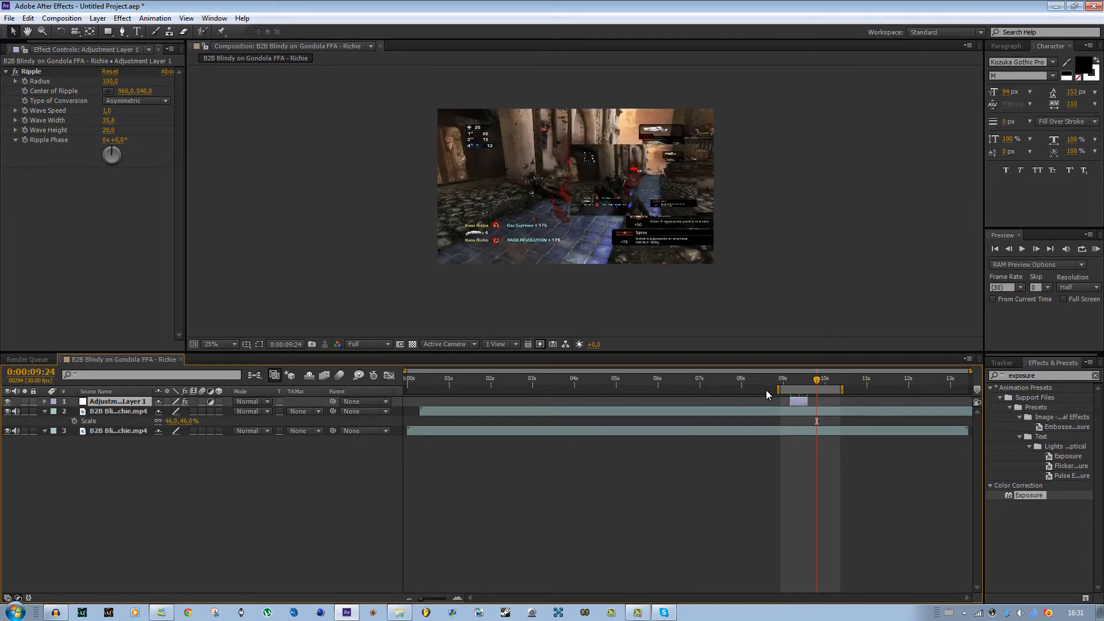
left_click(799, 379)
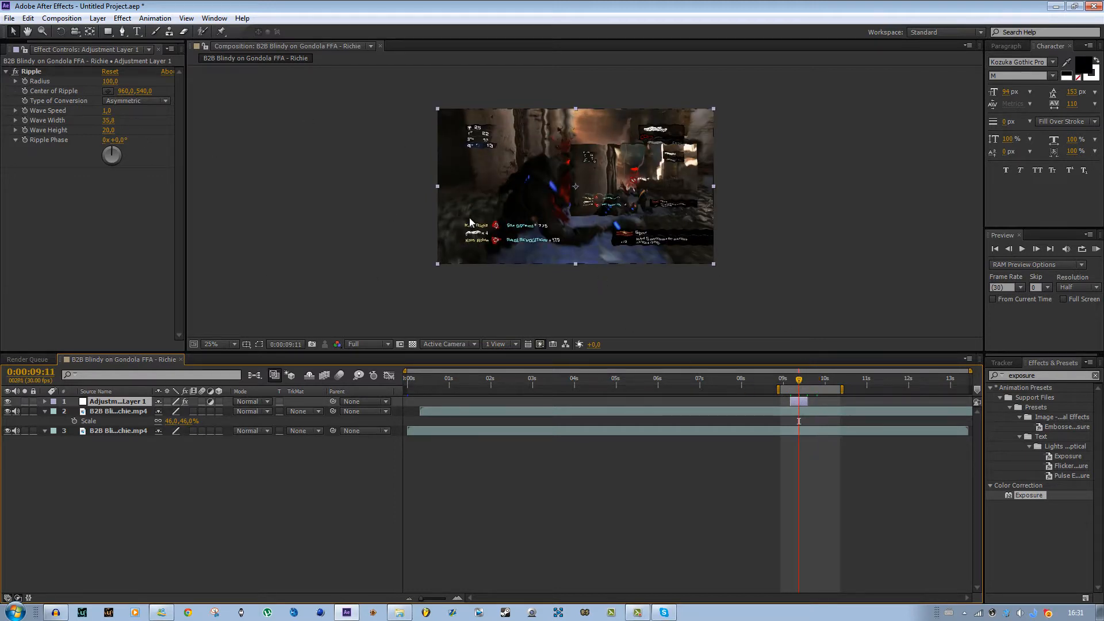
key("period")
key("Delete")
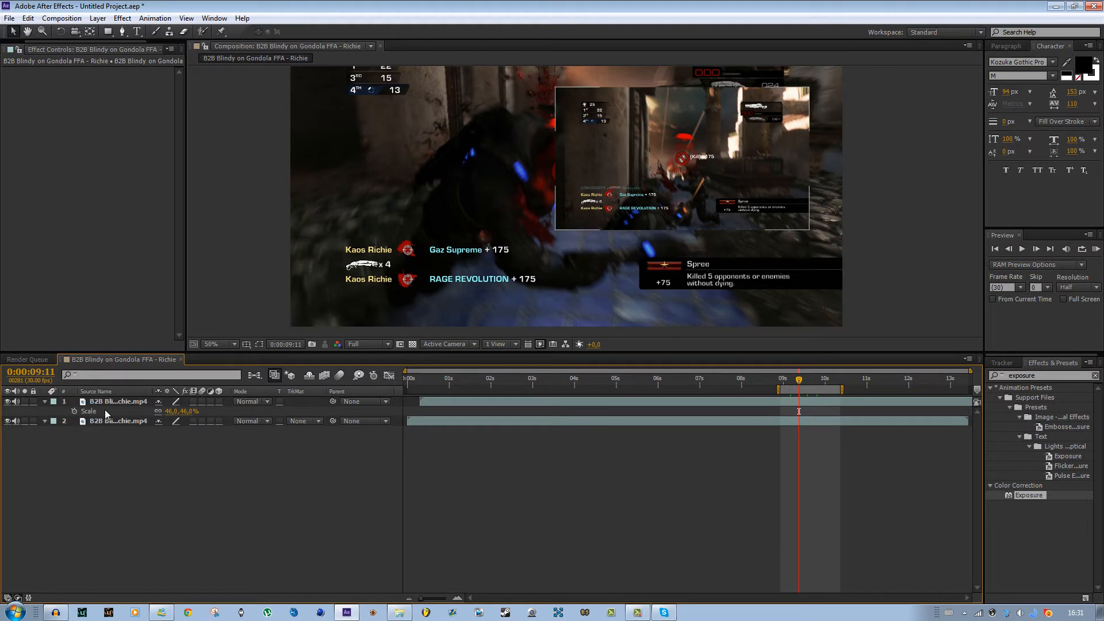
left_click(119, 402)
key("Delete")
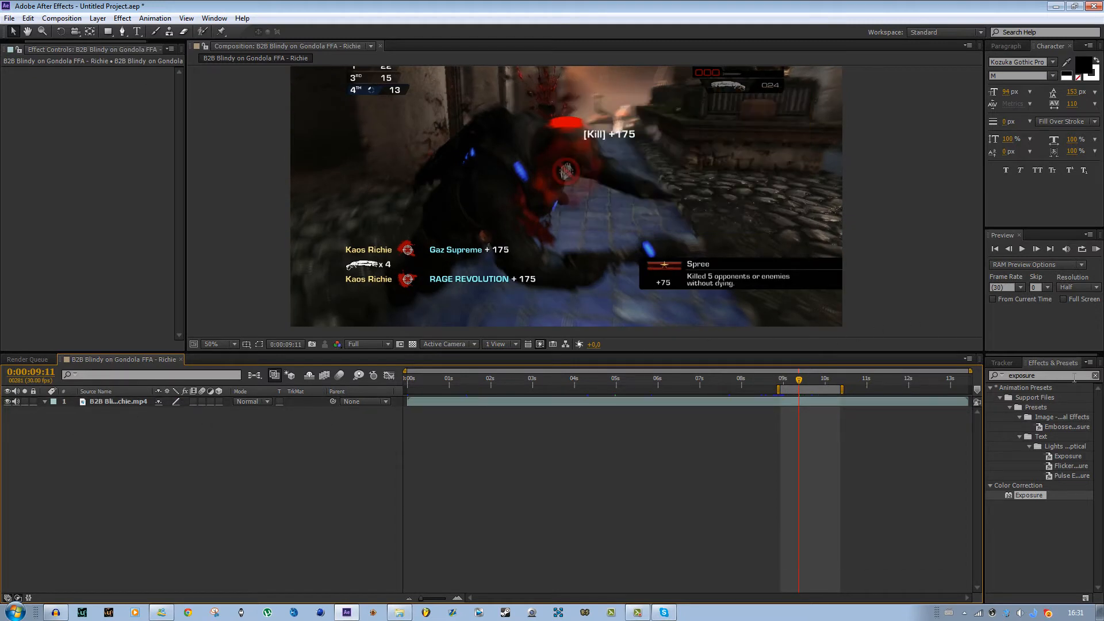
- Clear the effects search term so the full effect category list shows
left_click(1074, 378)
key("BackSpace")
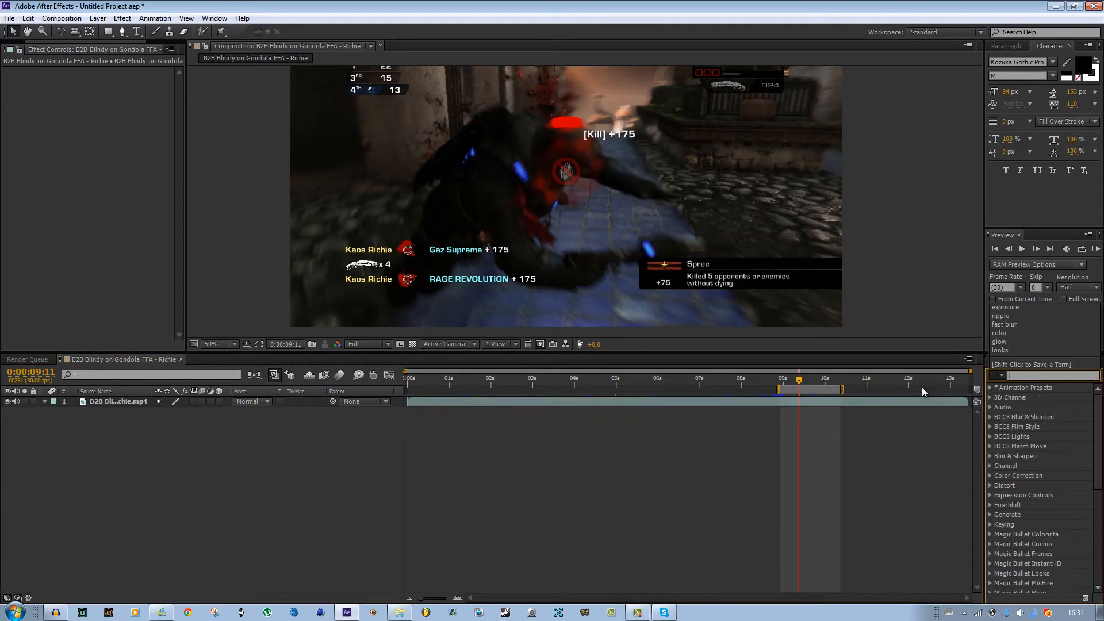
left_click(843, 494)
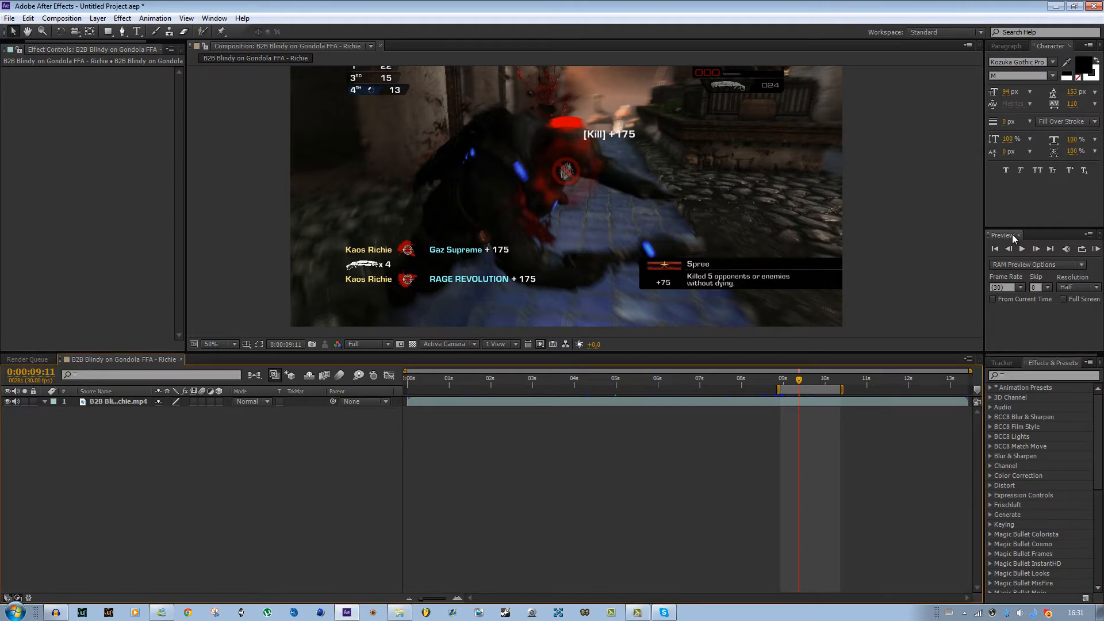
- With the Type tool, draw a paragraph text box over the upper middle of the frame and type Lol
scroll(619, 249, "down", 2)
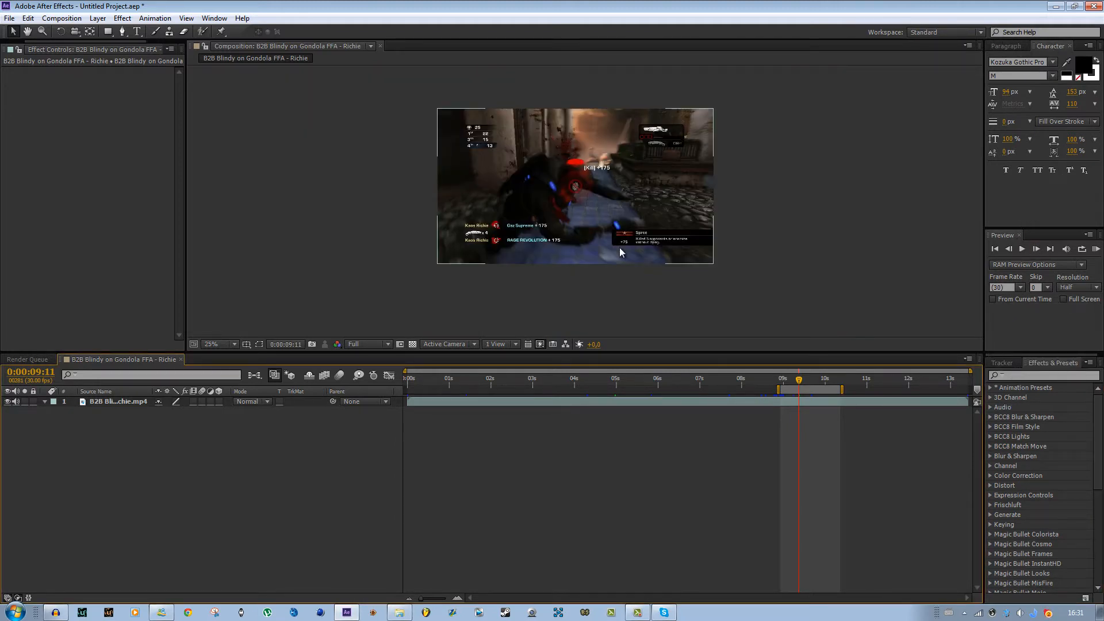
scroll(619, 247, "up", 2)
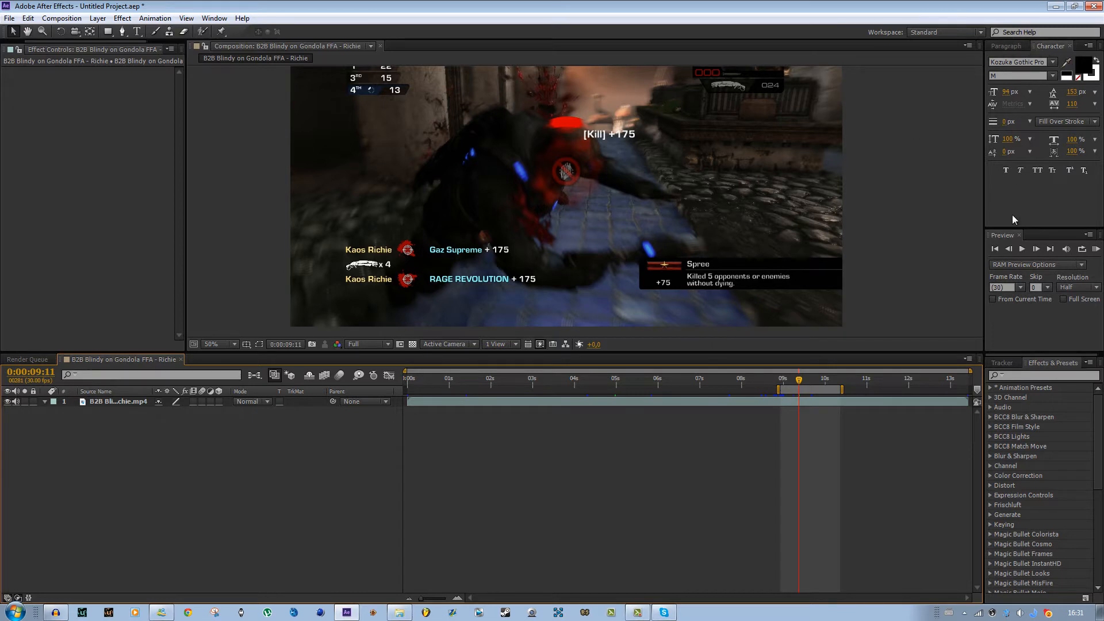
left_click_drag(557, 323, 535, 395)
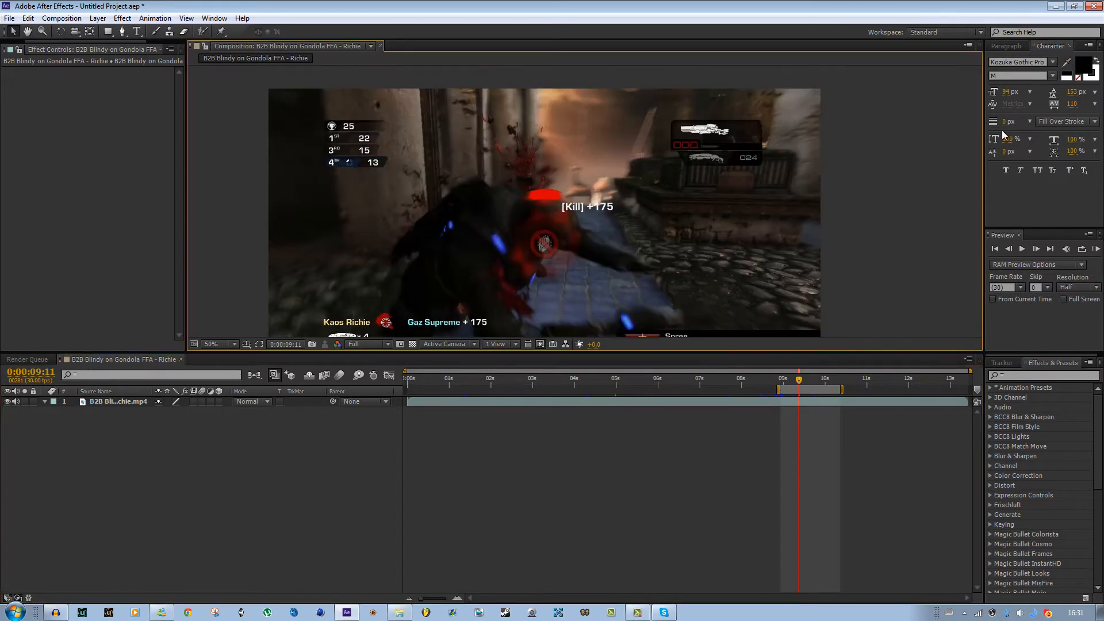
left_click(1036, 48)
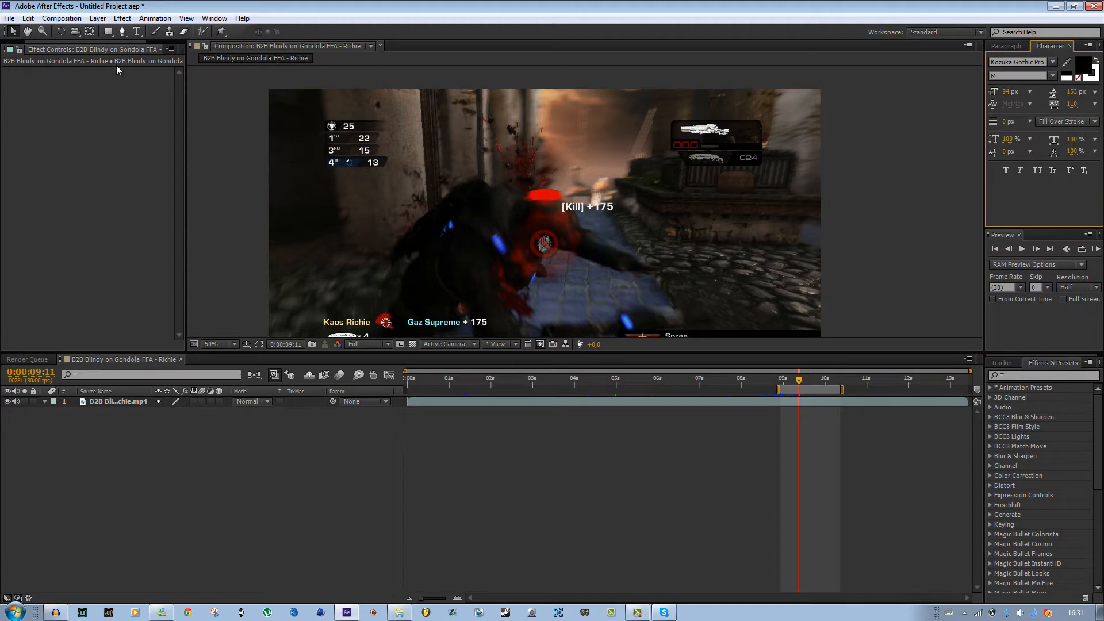
key("comma")
left_click_drag(608, 264, 609, 248)
scroll(537, 223, "up", 2)
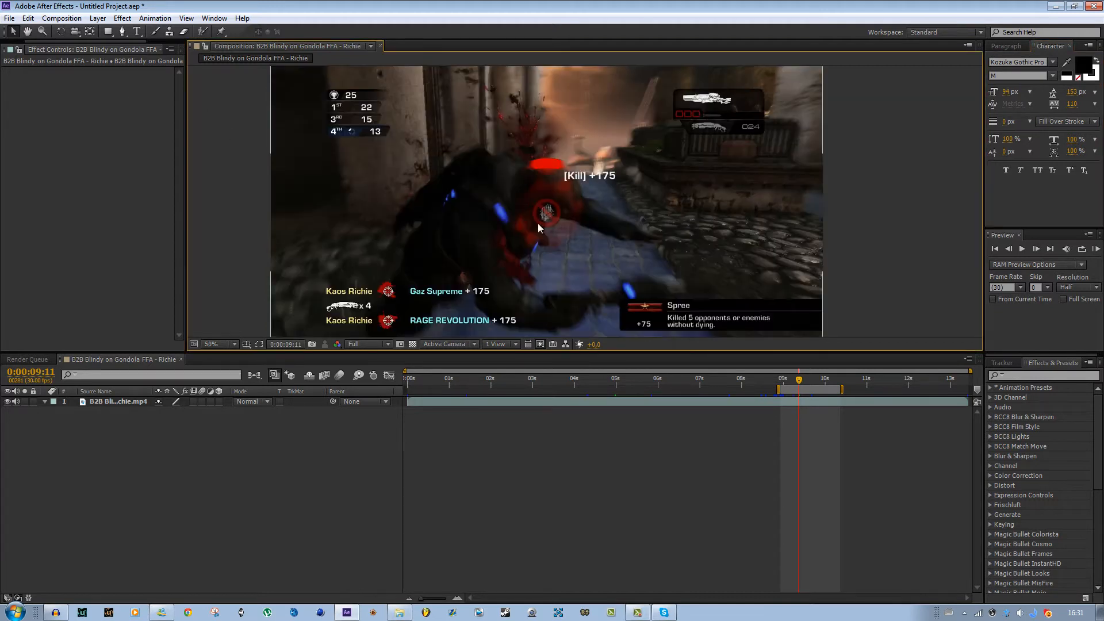
left_click(138, 32)
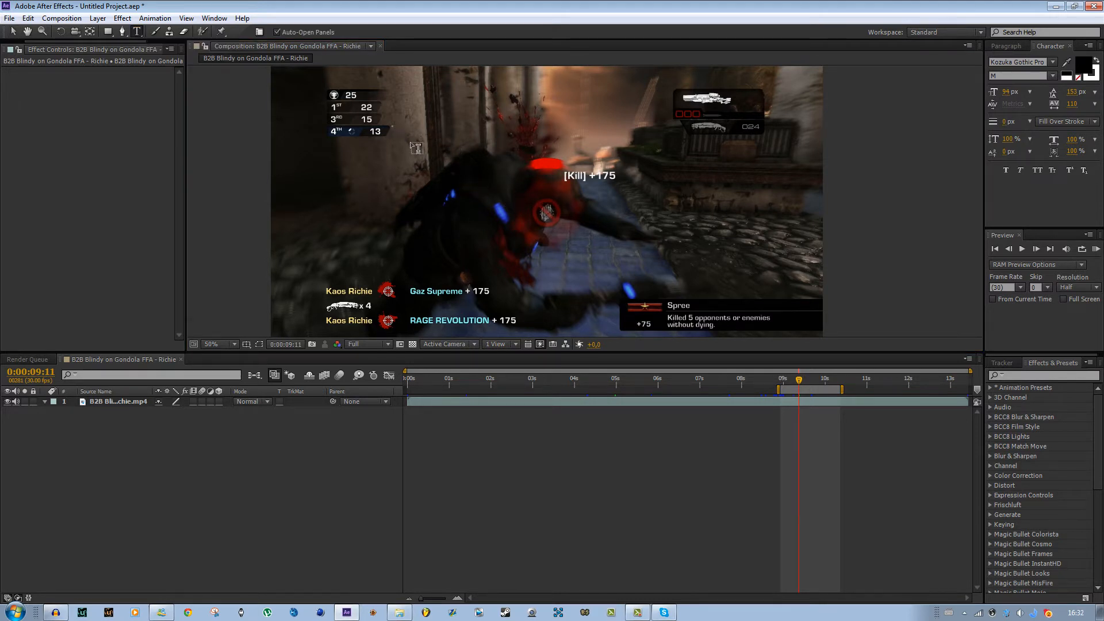
left_click_drag(392, 126, 752, 294)
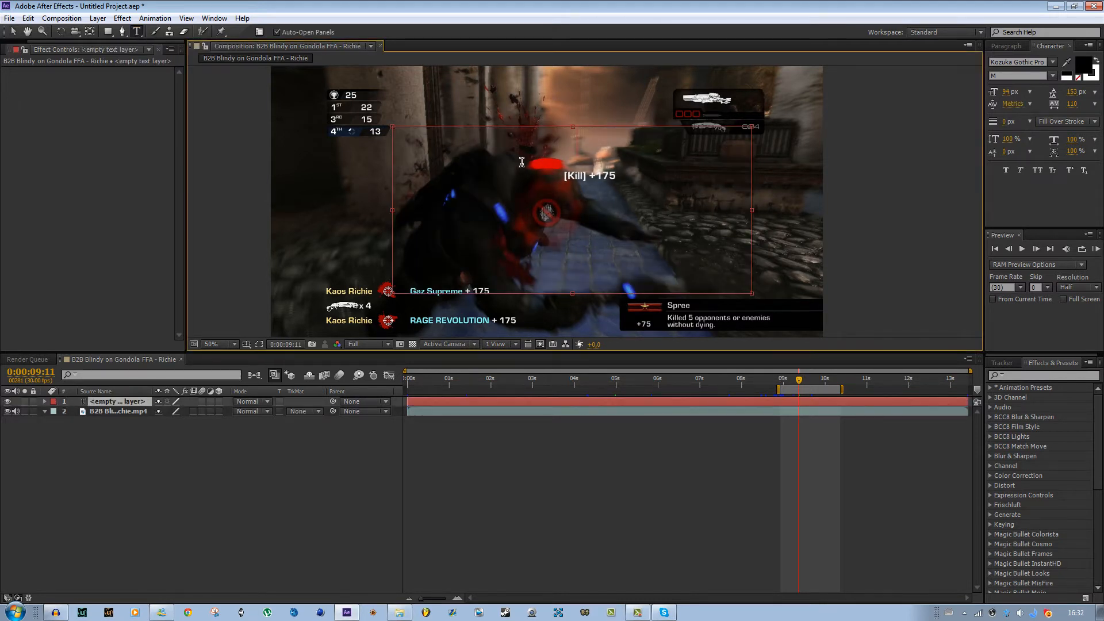
type("Lol")
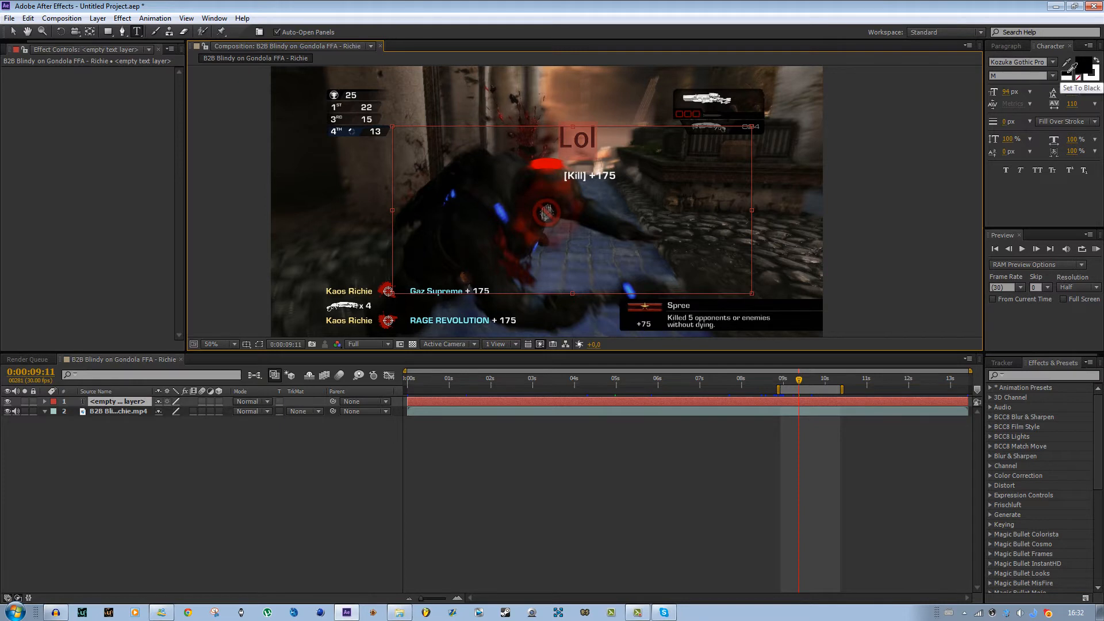
- Set the Lol text's fill colour to a light cyan
left_click(1070, 78)
left_click(1071, 71)
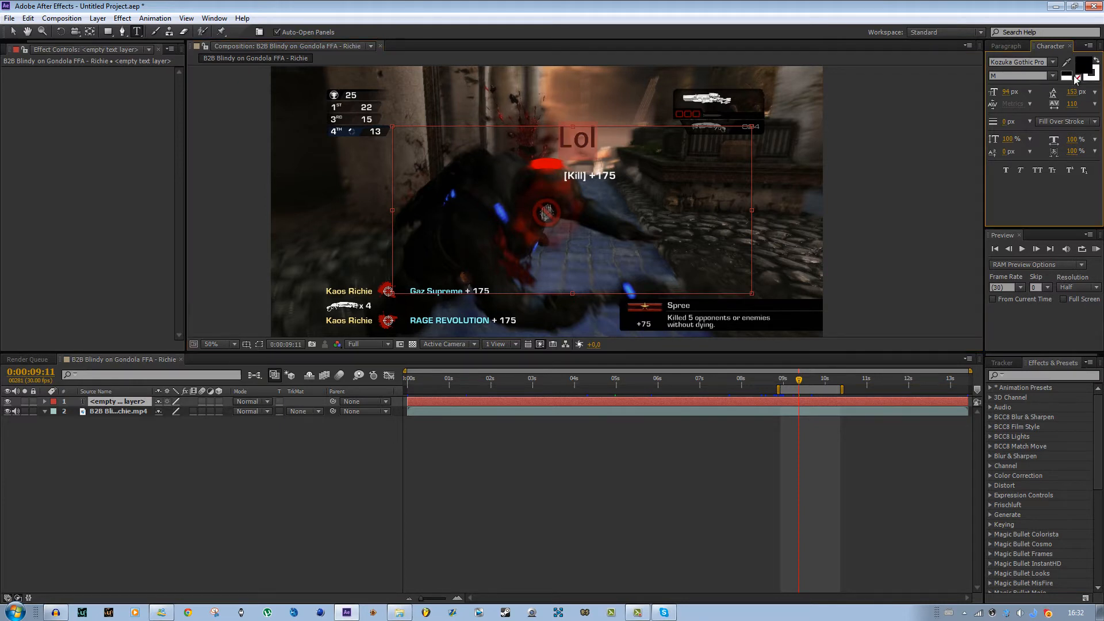
left_click(1084, 71)
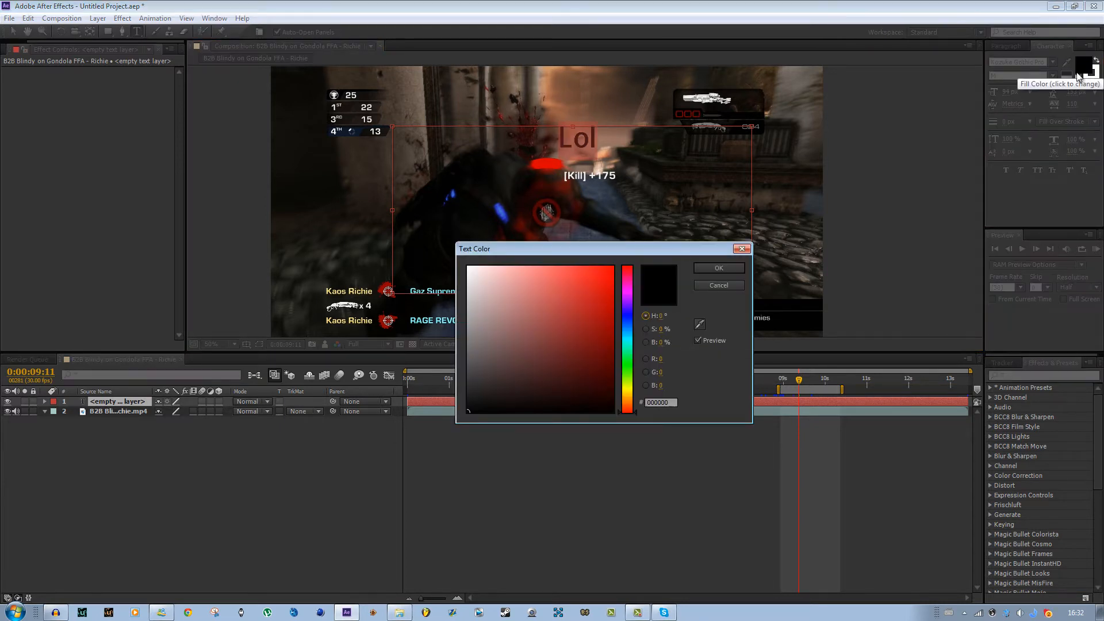
left_click_drag(600, 299, 562, 276)
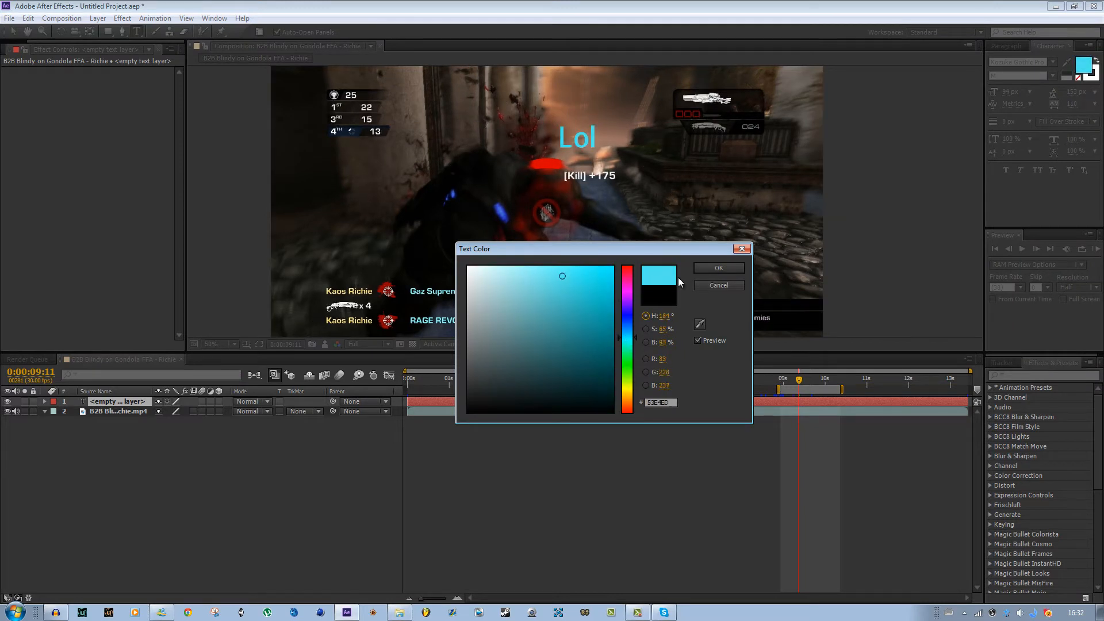
left_click(718, 269)
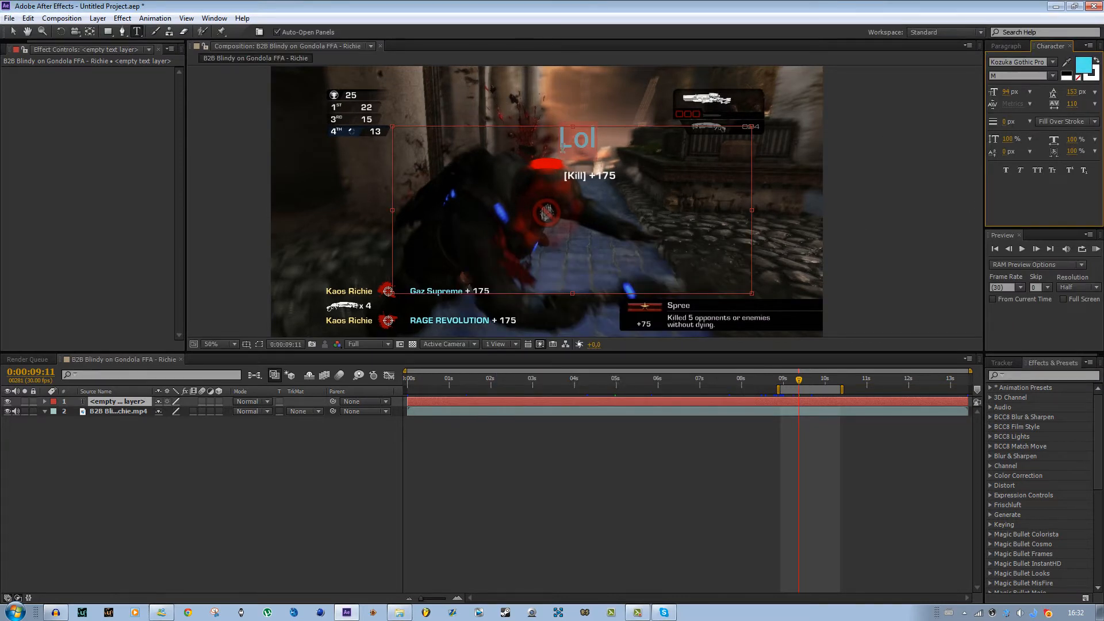
- Give the Lol text a 6 px black stroke
scroll(620, 138, "up", 4)
left_click_drag(616, 134, 641, 339)
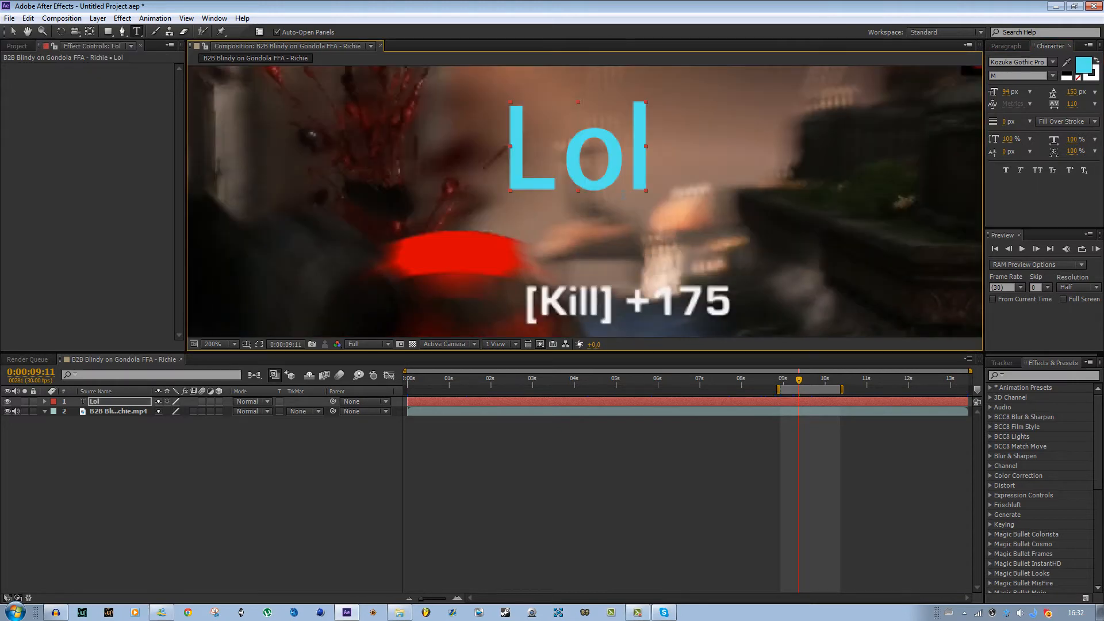
left_click_drag(647, 167, 649, 198)
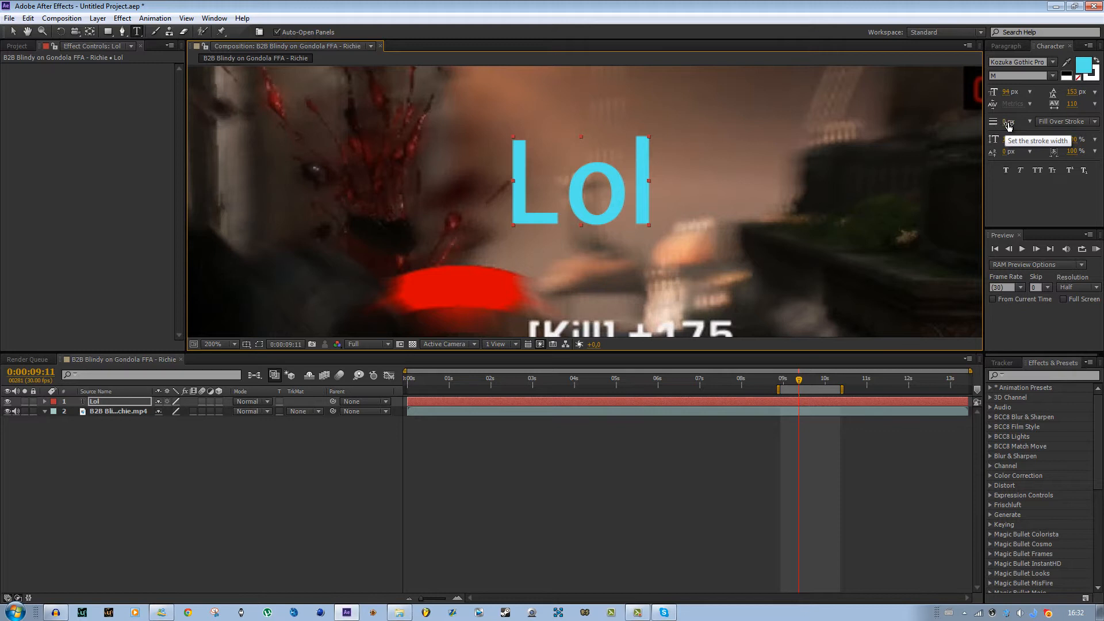
left_click_drag(1006, 122, 976, 119)
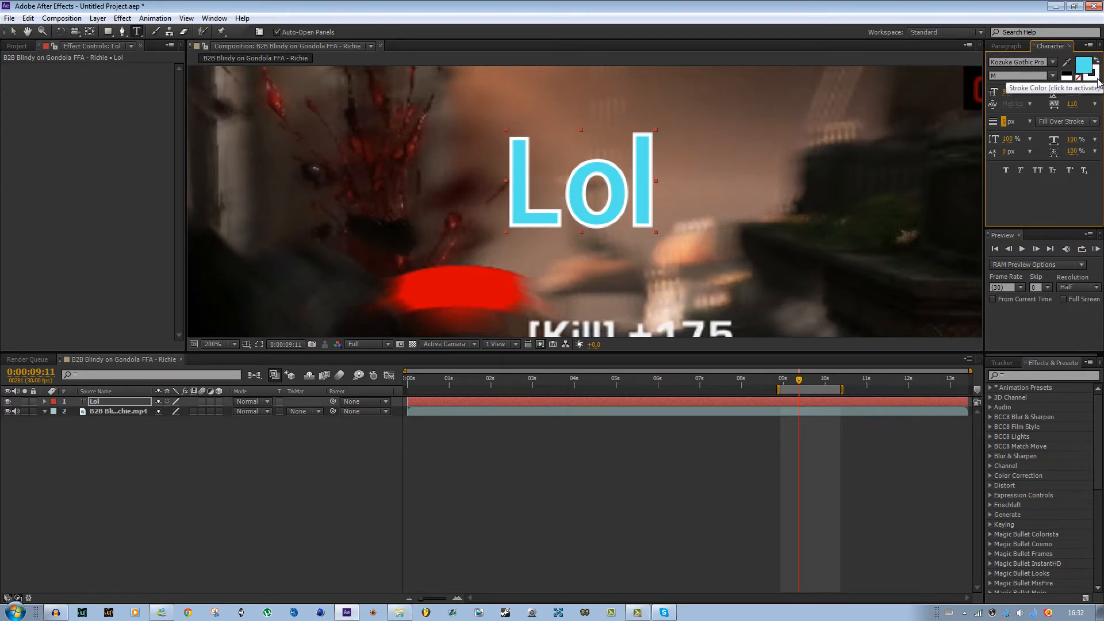
left_click(1096, 79)
left_click(1092, 80)
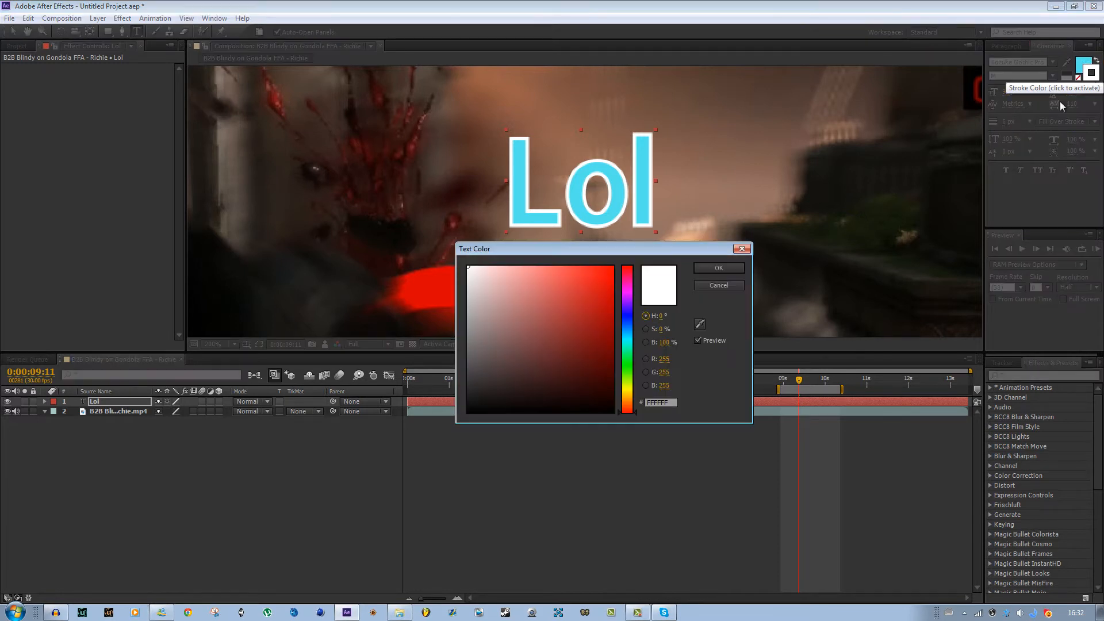
left_click_drag(588, 326, 448, 438)
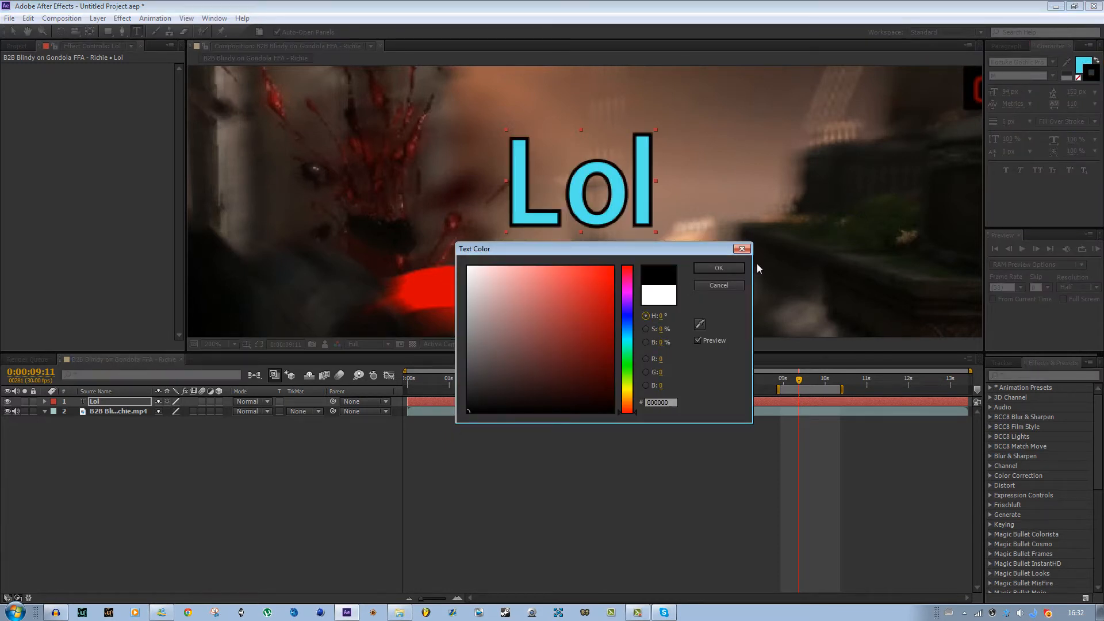
left_click(718, 268)
- Increase the Lol text's font size to 214 px
scroll(817, 163, "down", 3)
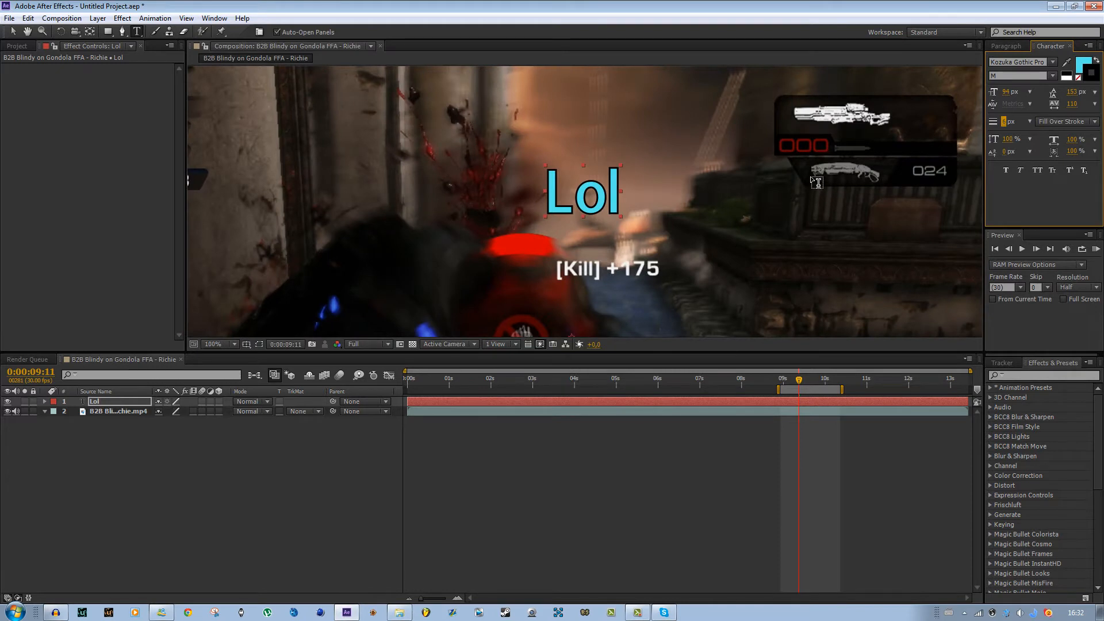
scroll(817, 162, "up", 2)
left_click_drag(1006, 92, 1036, 155)
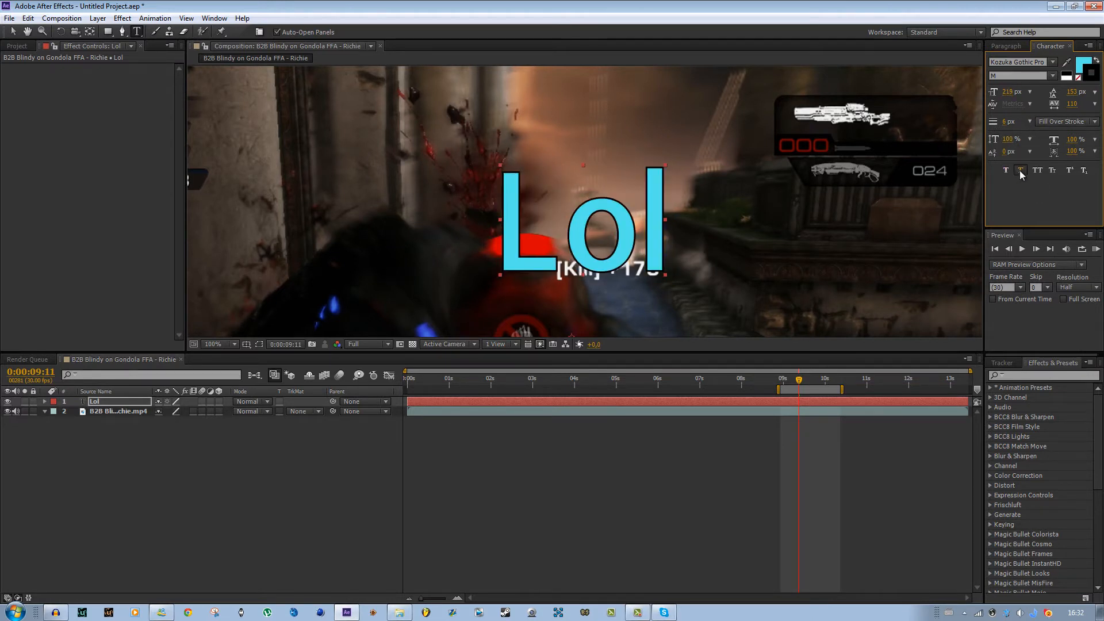
- Try toggling faux italic, all caps, superscript and subscript on and off for the text
left_click(1020, 171)
left_click(1019, 170)
left_click(1039, 170)
left_click(1040, 170)
left_click(1071, 171)
left_click(1071, 170)
left_click(1084, 171)
left_click(1085, 171)
- Change the font to Meiryo and try its Italic, Bold and Bold Italic styles before settling on Regular
left_click(1052, 62)
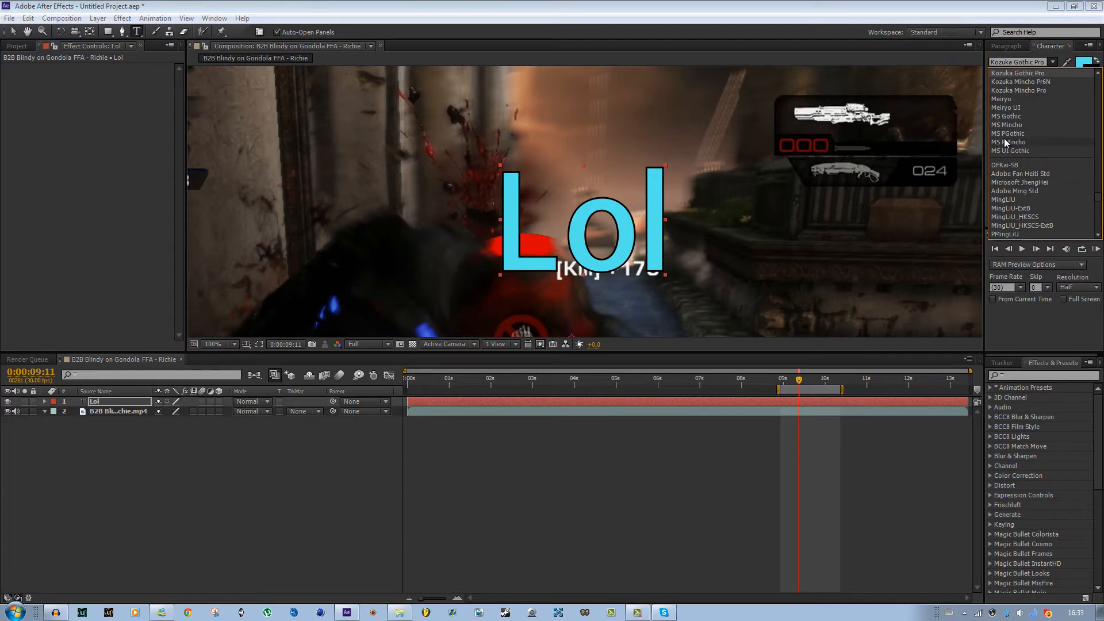
left_click(1006, 99)
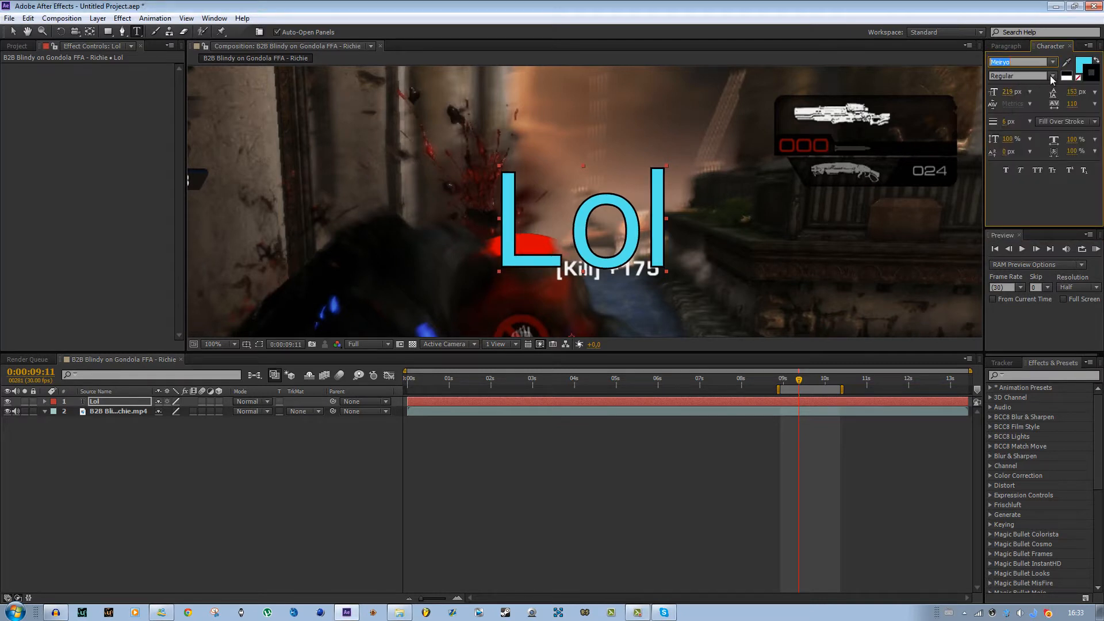
left_click(1052, 79)
left_click(1030, 106)
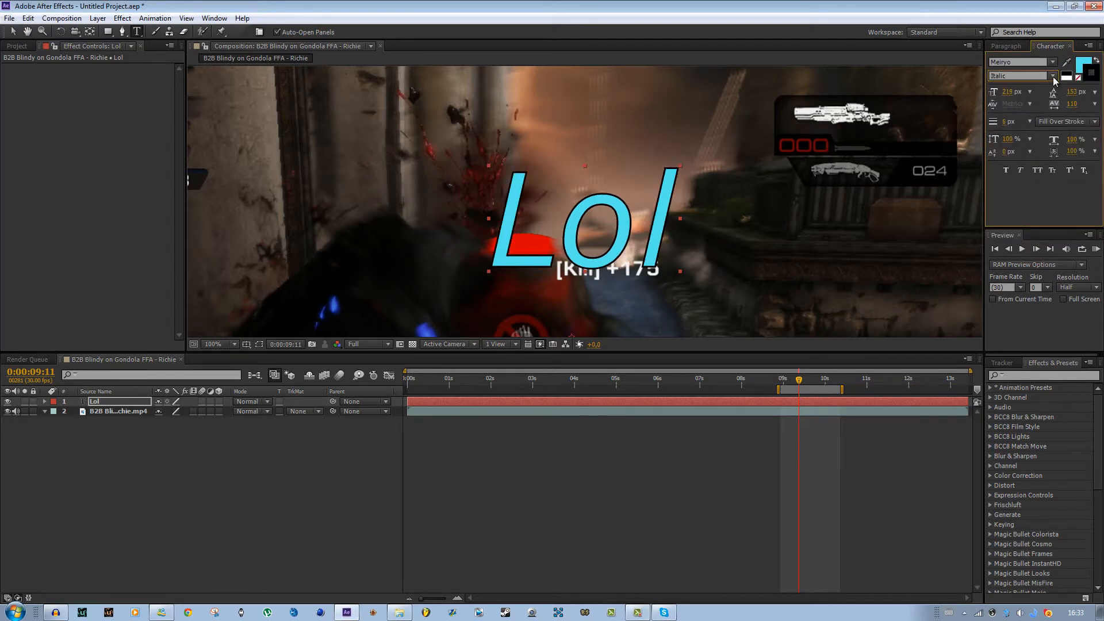
left_click(1053, 77)
left_click(1026, 114)
left_click(1055, 79)
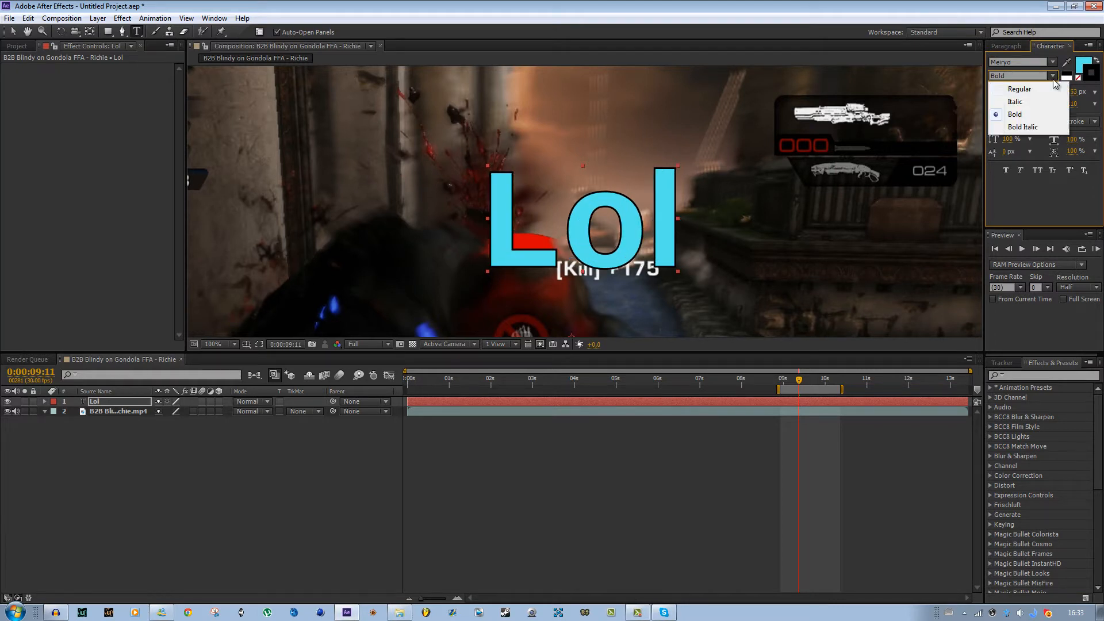
left_click(1018, 127)
left_click(1051, 78)
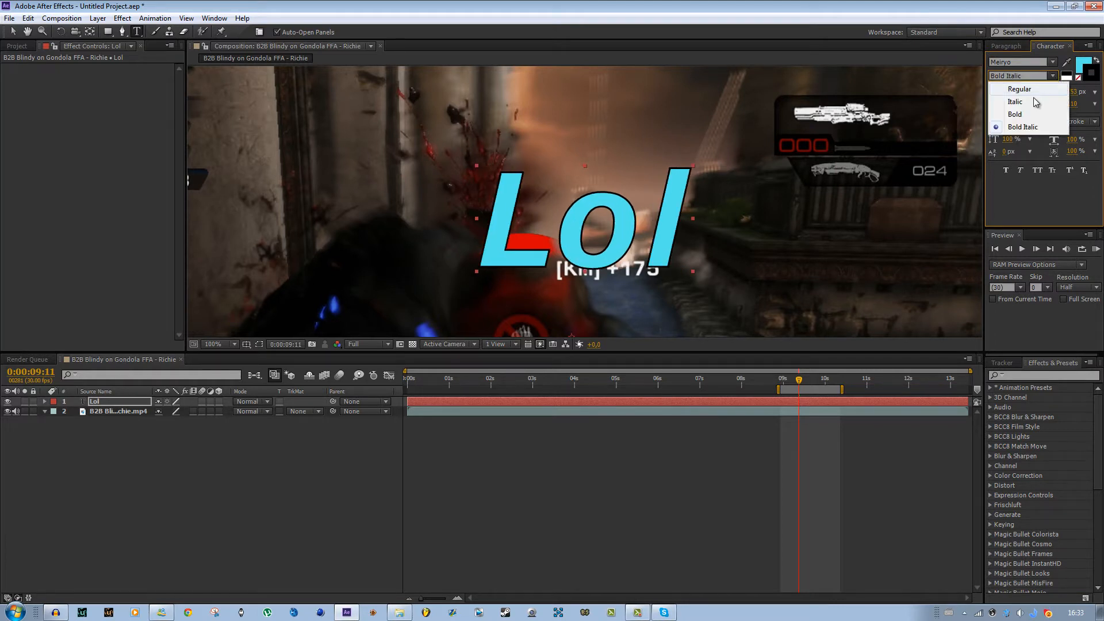
left_click(1036, 102)
left_click(1052, 79)
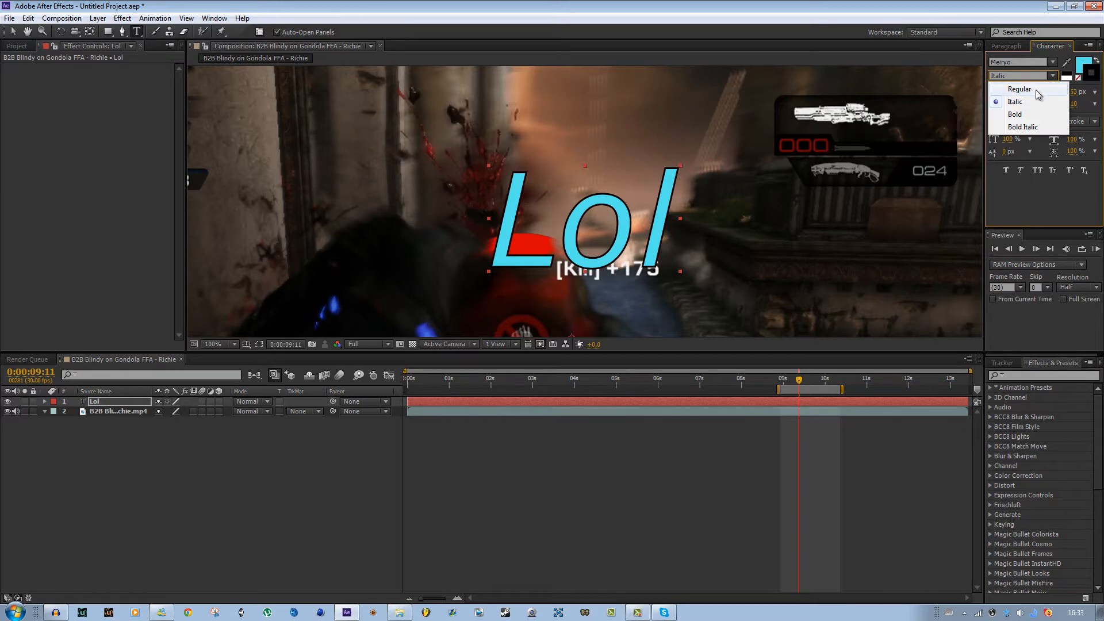
left_click(1036, 90)
- With the Selection tool, move the playhead to 0:00:08:29 and reposition the Lol text near the frame's centre
scroll(647, 254, "down", 4)
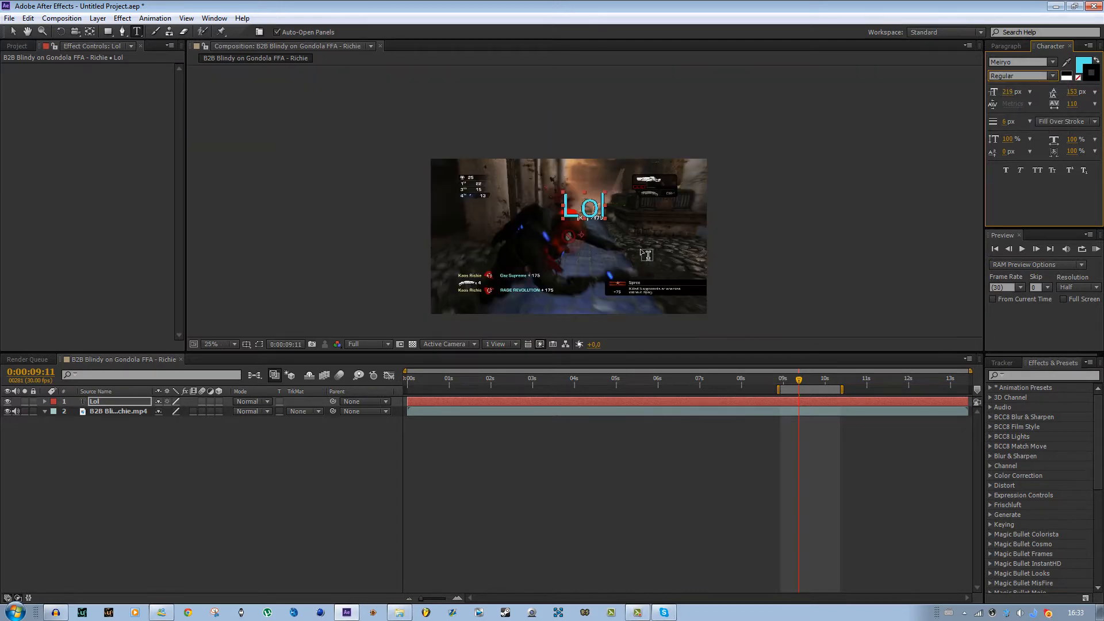
scroll(646, 255, "up", 4)
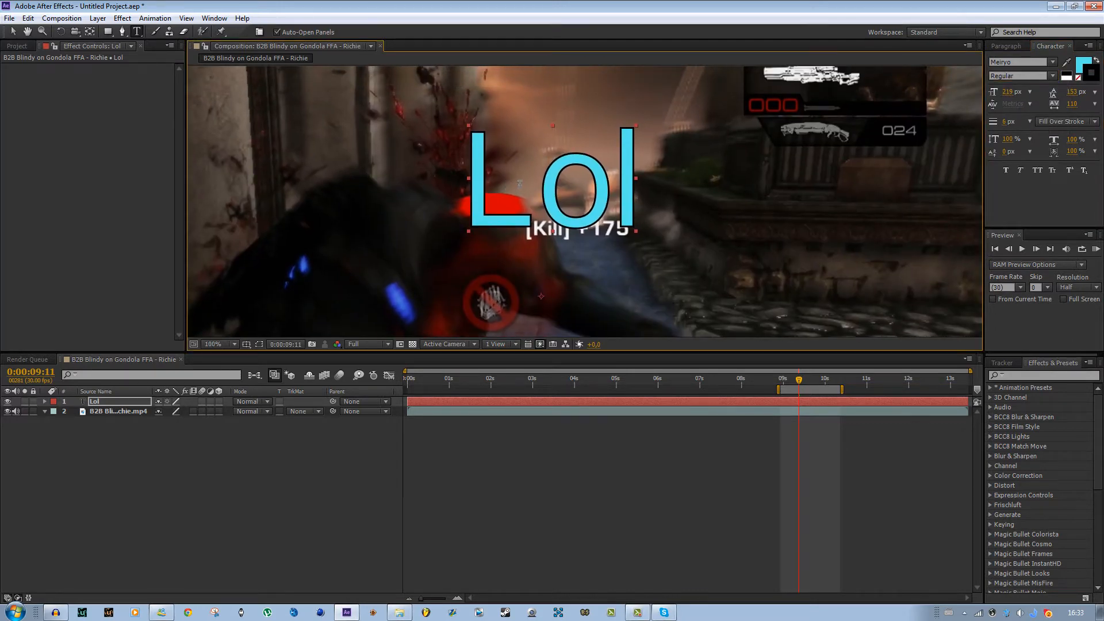
left_click(14, 32)
scroll(449, 177, "down", 1)
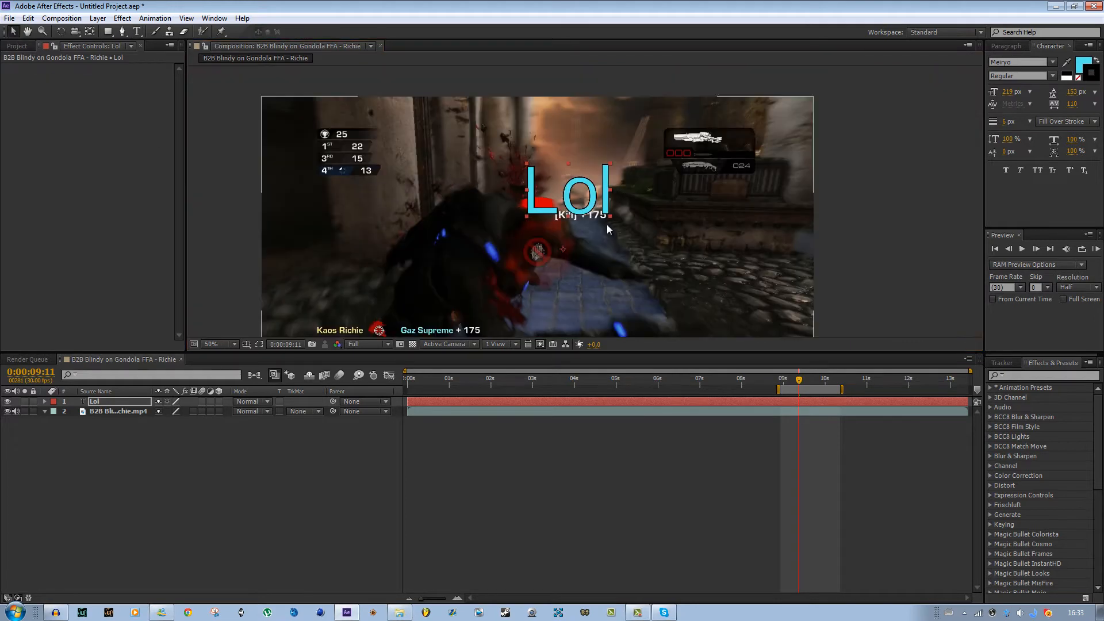
left_click_drag(597, 221, 591, 205)
left_click_drag(790, 381, 780, 379)
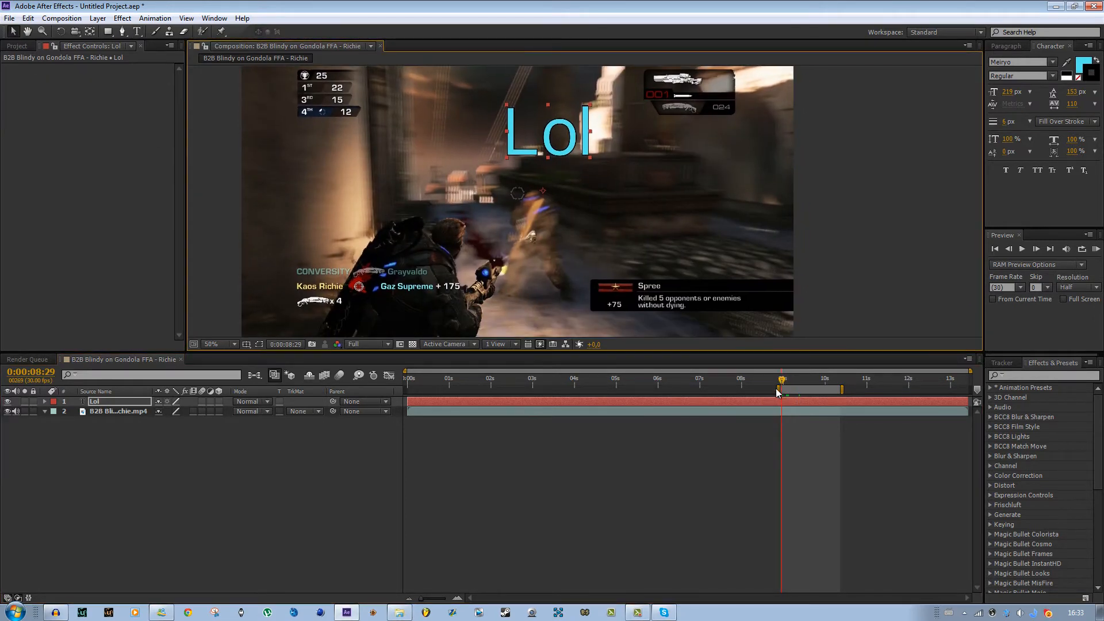
mouse_move(777, 391)
left_mouse_down()
mouse_move(761, 390)
mouse_move(784, 382)
left_mouse_up()
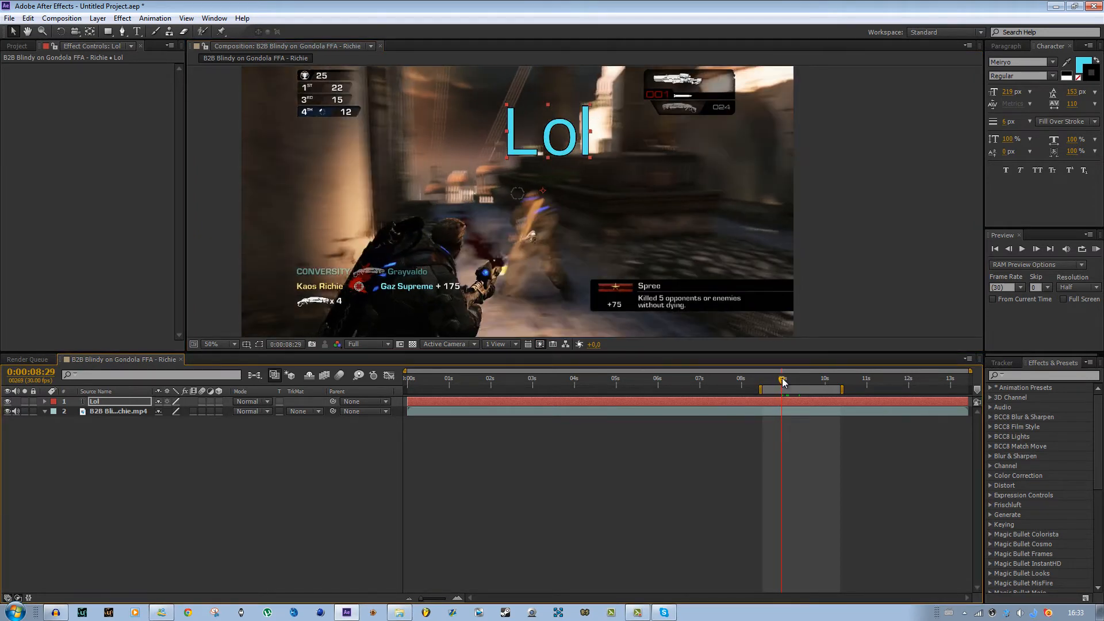
left_click_drag(564, 143, 537, 208)
- Animate the Lol layer's scale from 0% at 0:00:08:29 to 665% at 0:00:09:18 with keyframes
key("s")
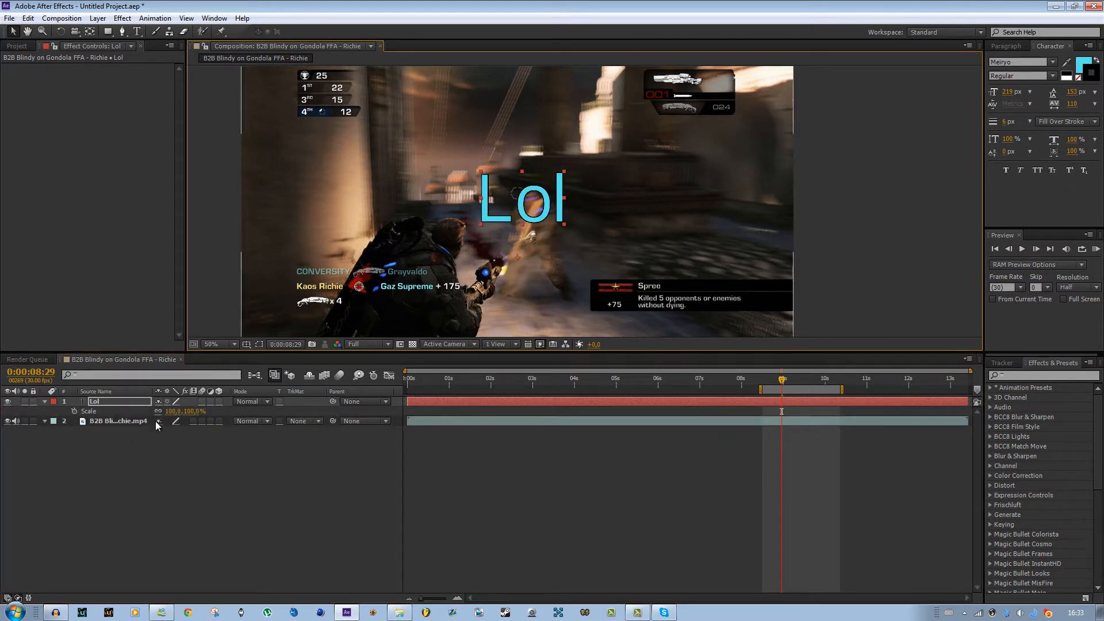
left_click(171, 412)
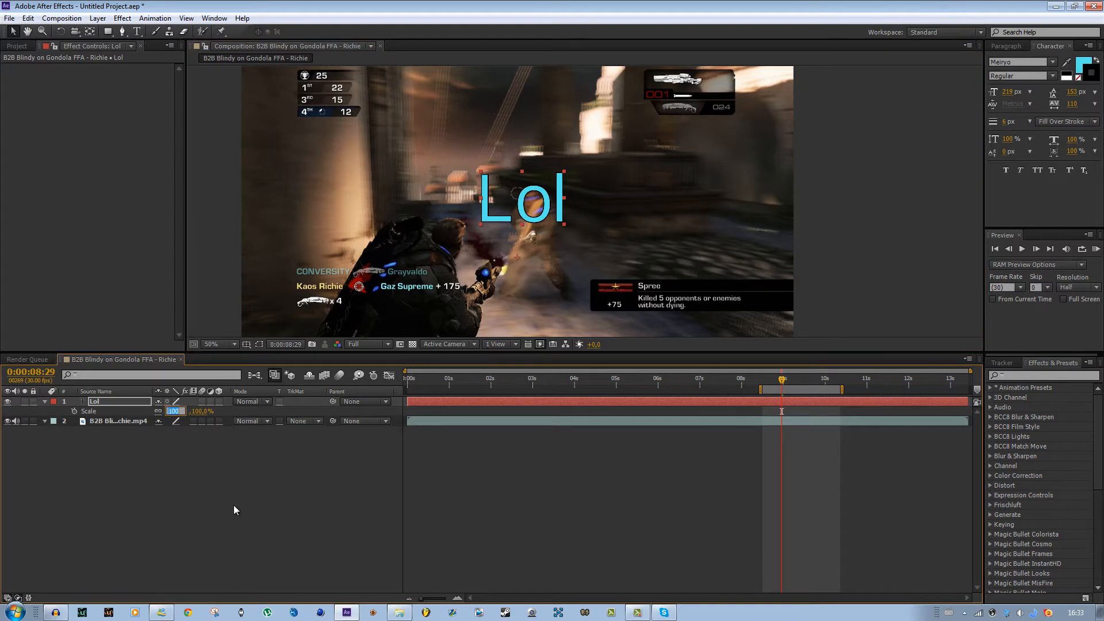
type("0")
key("Return")
left_click(74, 410)
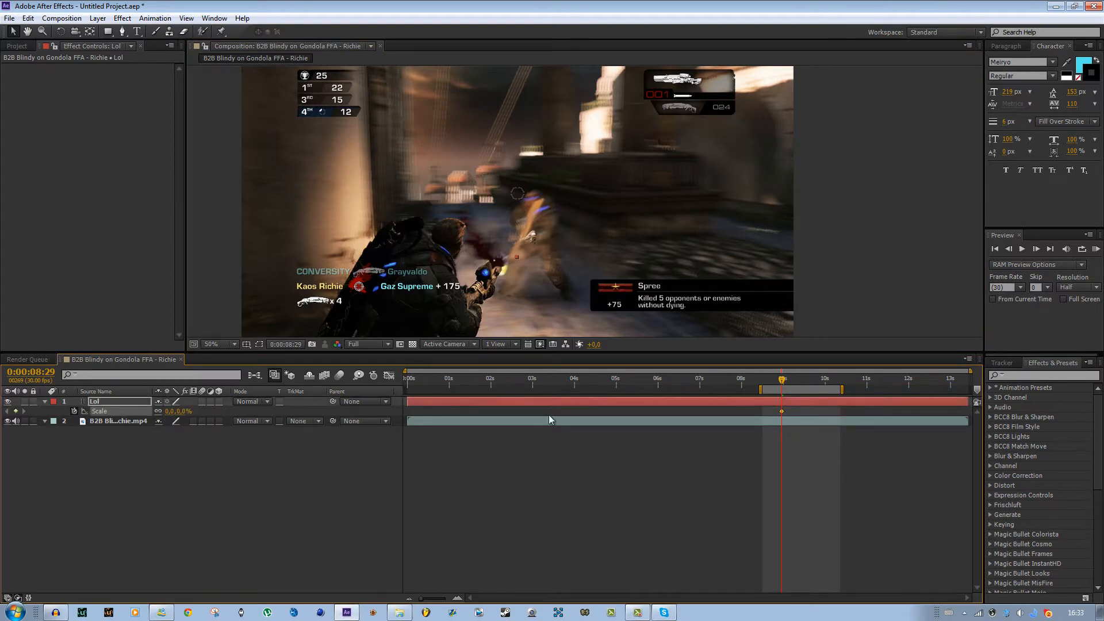
left_click_drag(810, 384, 808, 385)
scroll(692, 281, "down", 2)
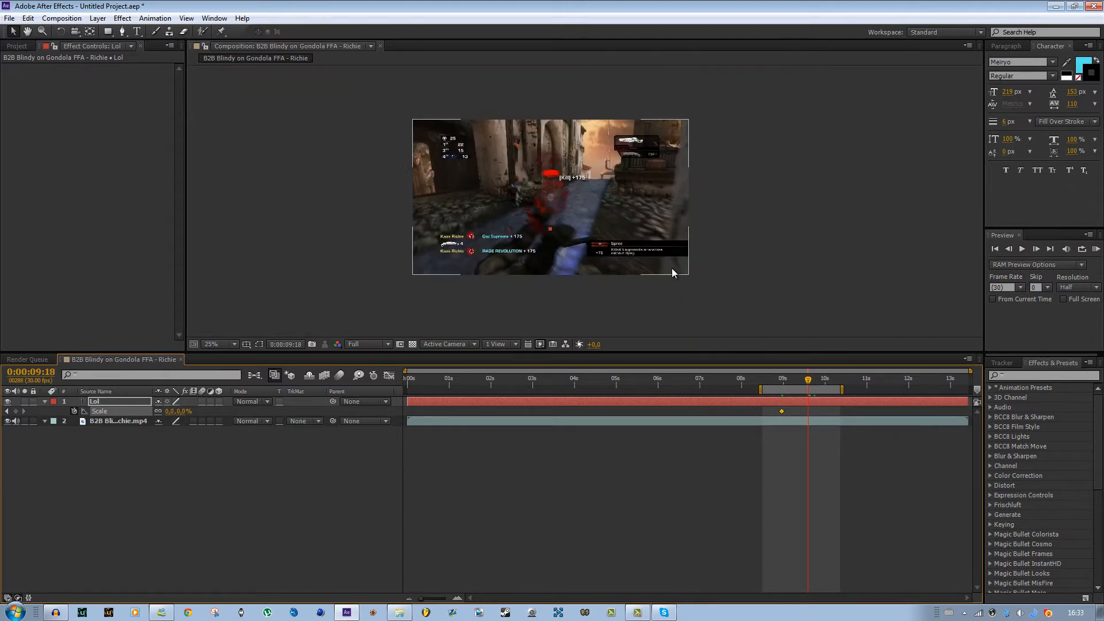
left_click_drag(171, 411, 560, 426)
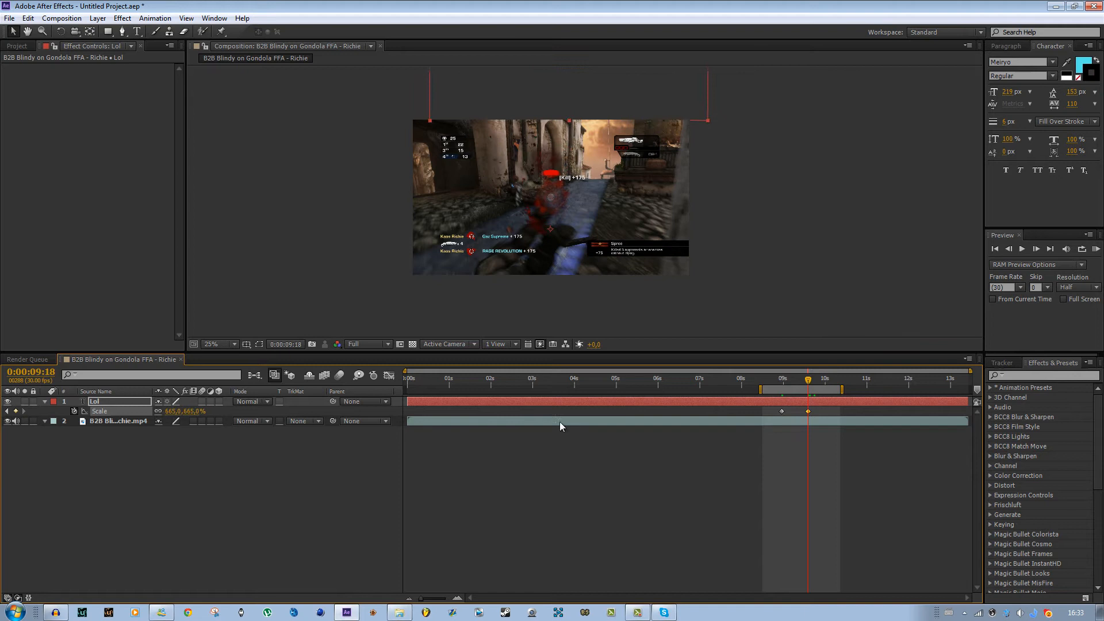
- Keyframe the Lol layer's opacity at 100% at 0:00:09:08 and 0% at 0:00:09:16
left_click(795, 383)
key("t")
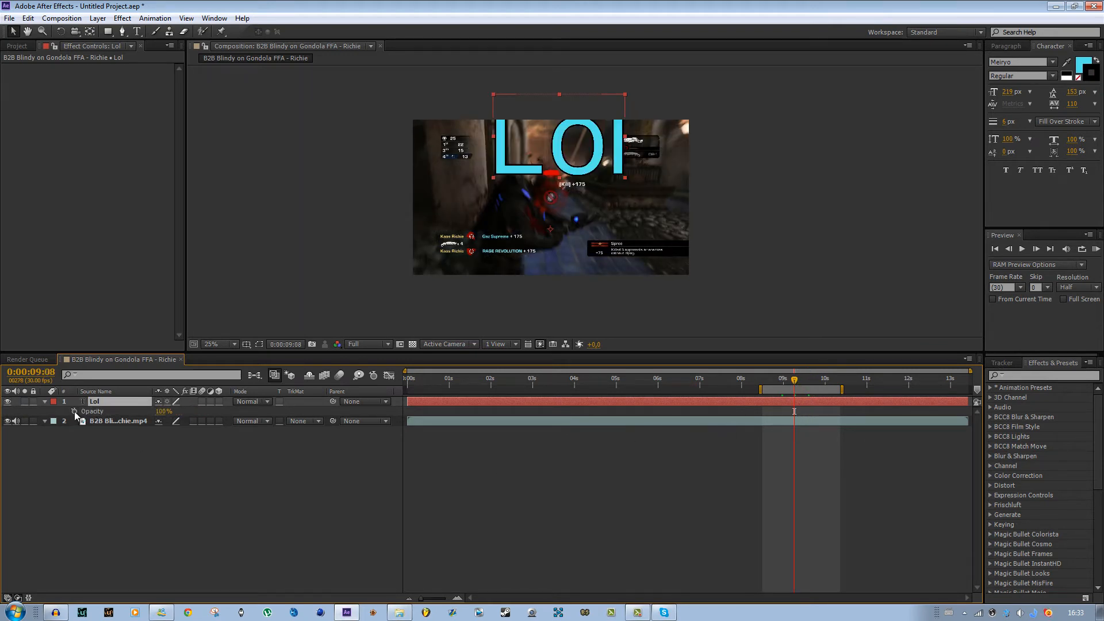
left_click(74, 411)
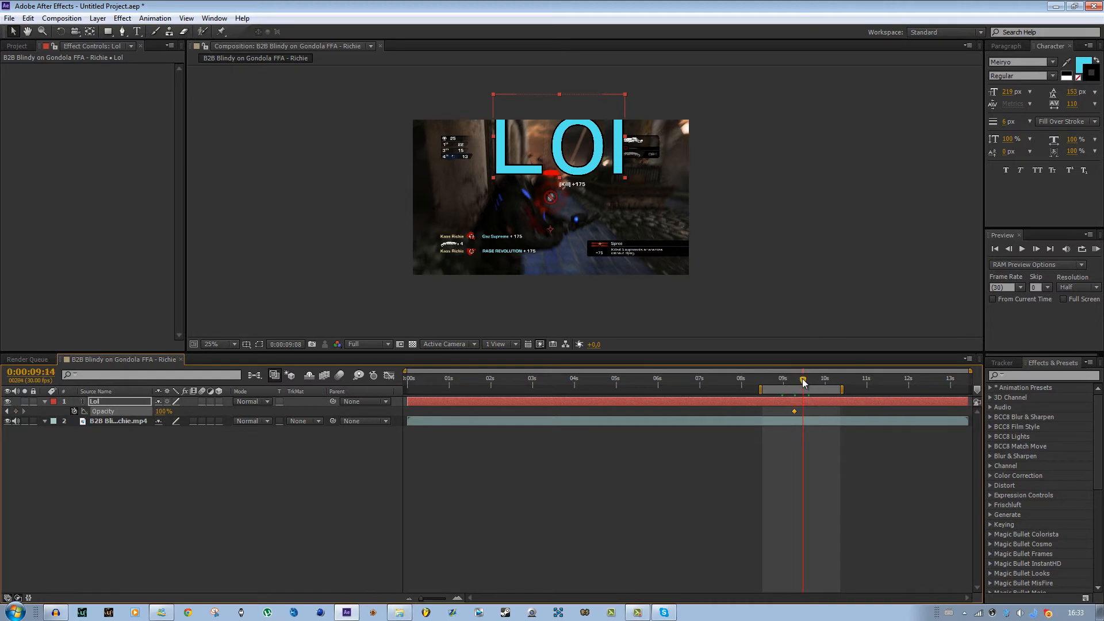
left_click_drag(803, 382, 807, 382)
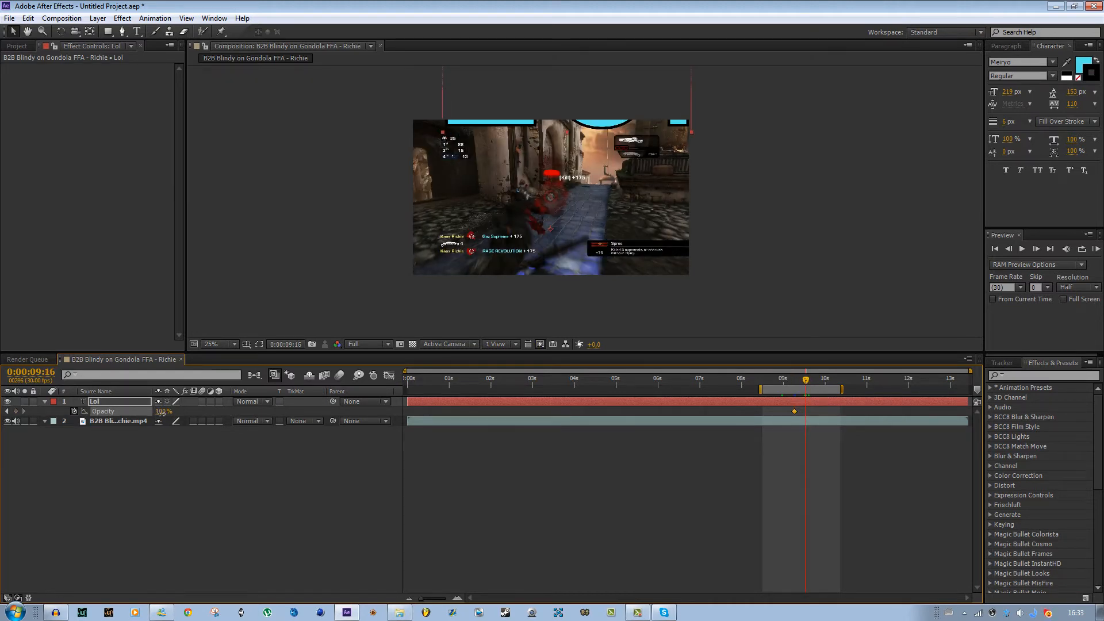
left_click_drag(164, 412, 10, 416)
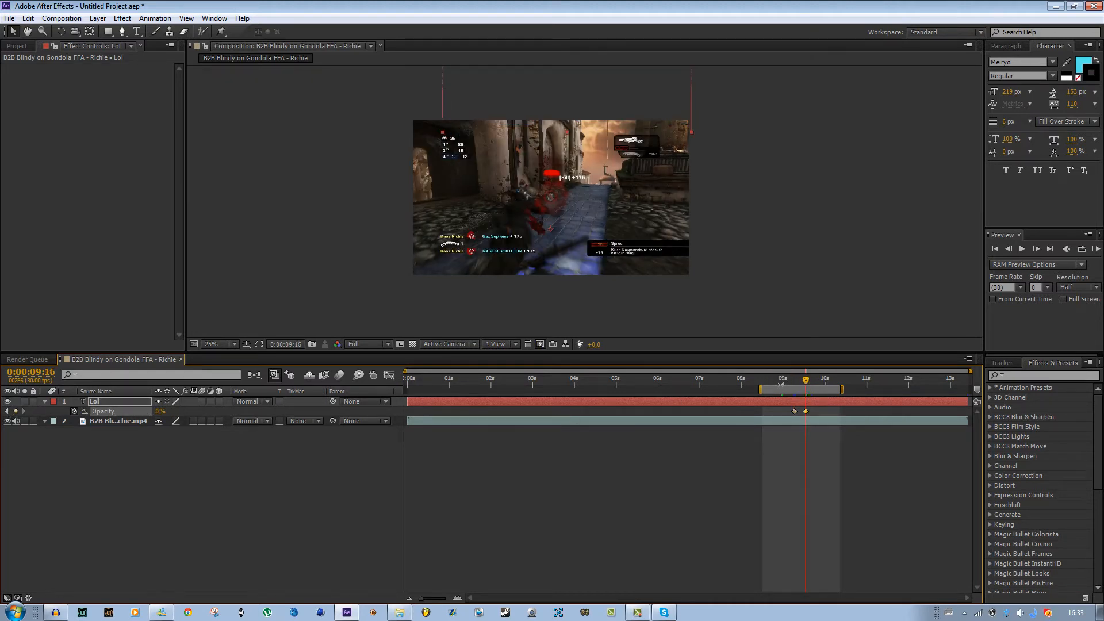
- Scrub the playhead around 0:00:09:00 to review the text animation
mouse_move(796, 384)
left_mouse_down()
mouse_move(811, 385)
mouse_move(797, 384)
left_mouse_up()
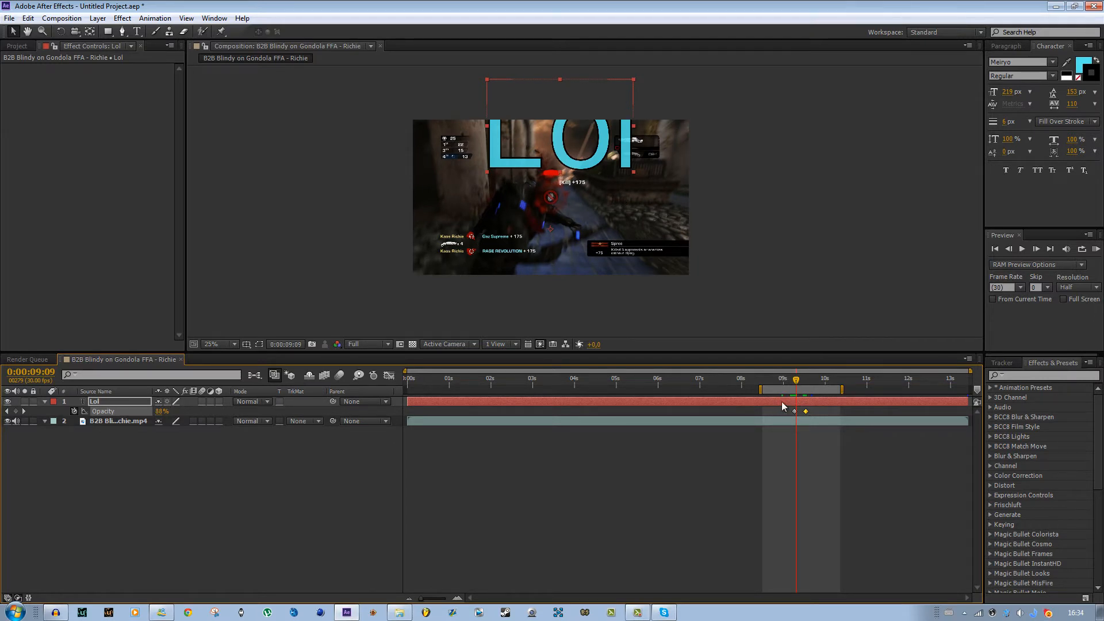
left_click_drag(795, 380, 786, 379)
scroll(595, 234, "up", 4)
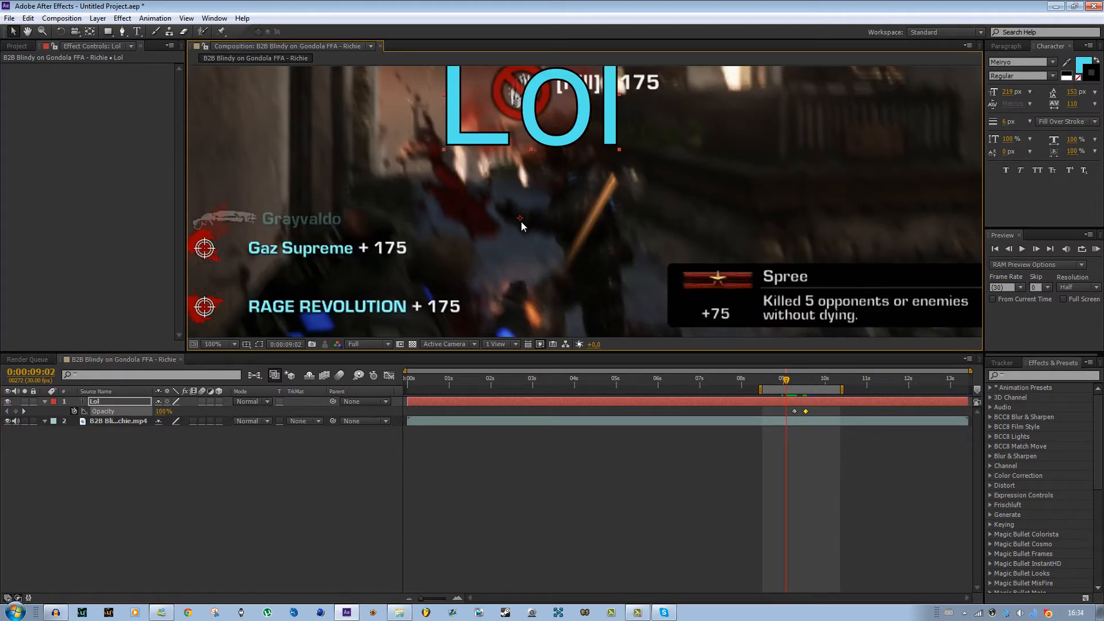
scroll(567, 180, "down", 2)
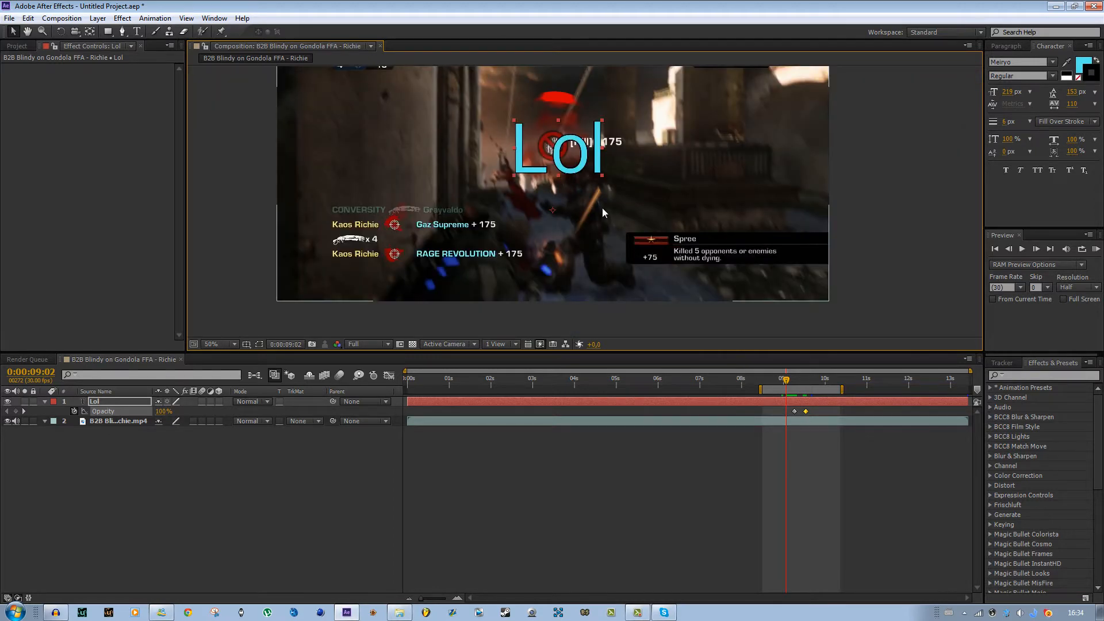
left_click_drag(602, 208, 608, 246)
mouse_move(784, 381)
left_mouse_down()
mouse_move(795, 381)
mouse_move(783, 379)
left_mouse_up()
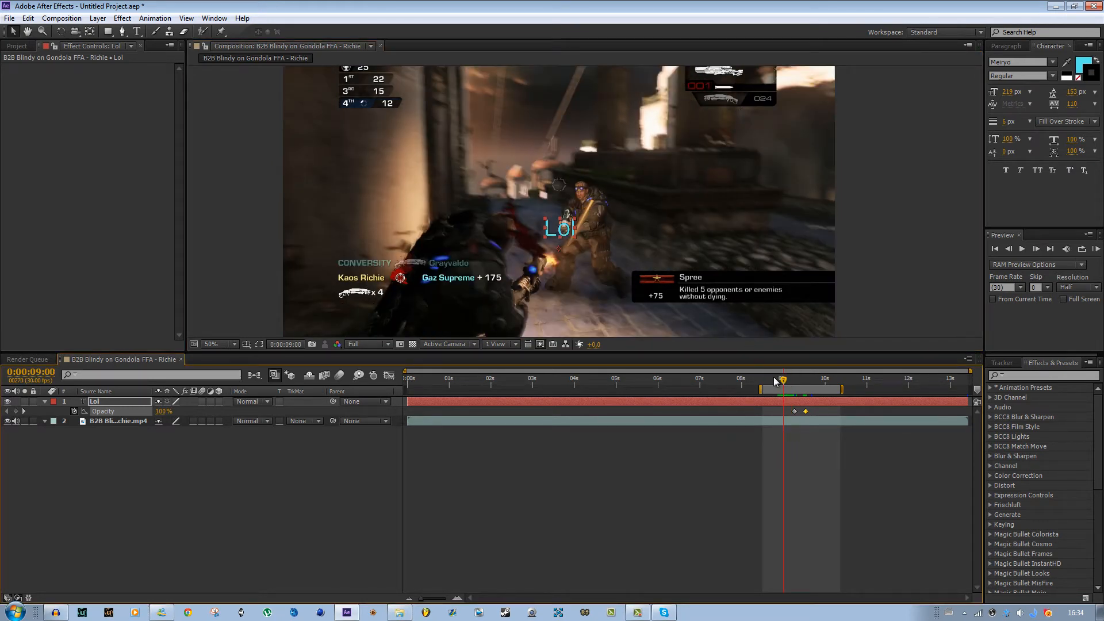
- Try to reposition the Lol layer's anchor point with the Pan Behind tool
left_click_drag(786, 381, 785, 381)
left_click(89, 33)
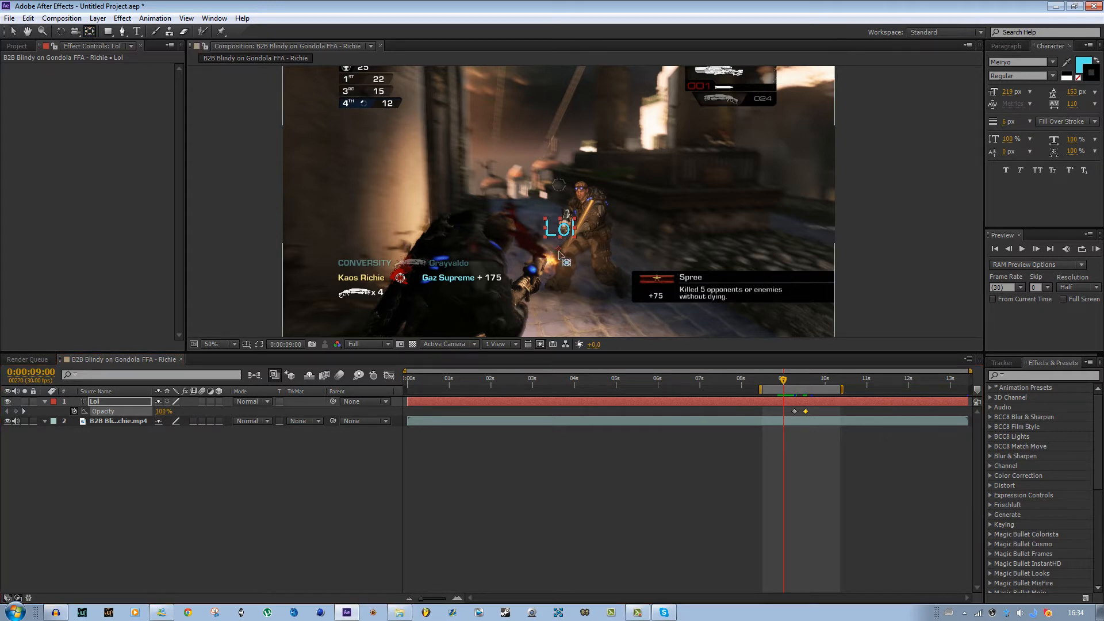
left_click(559, 255)
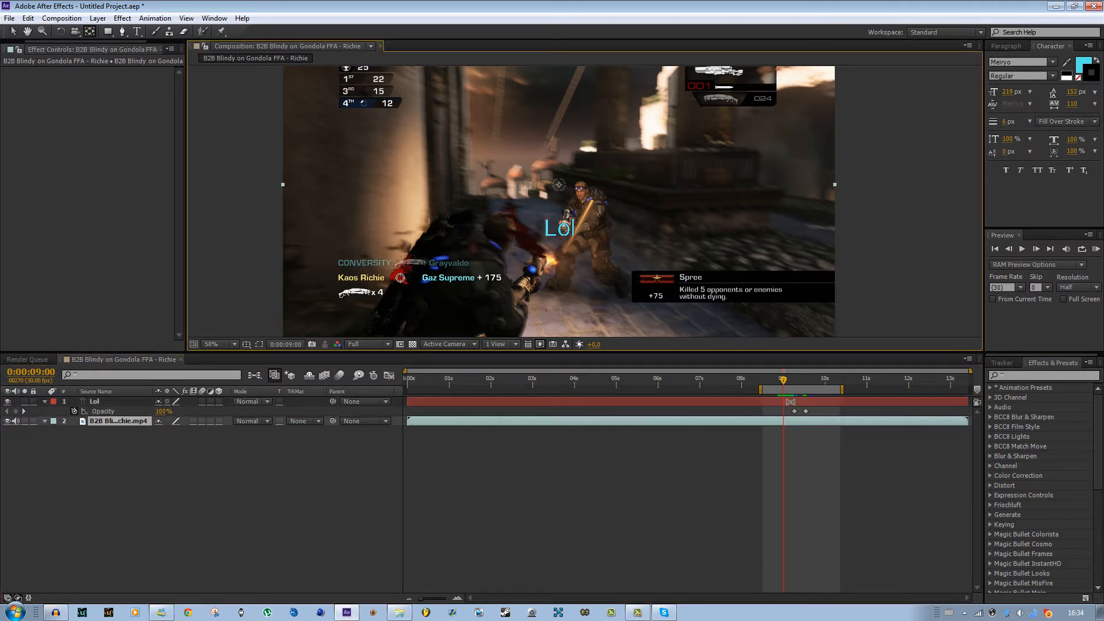
left_click(791, 401)
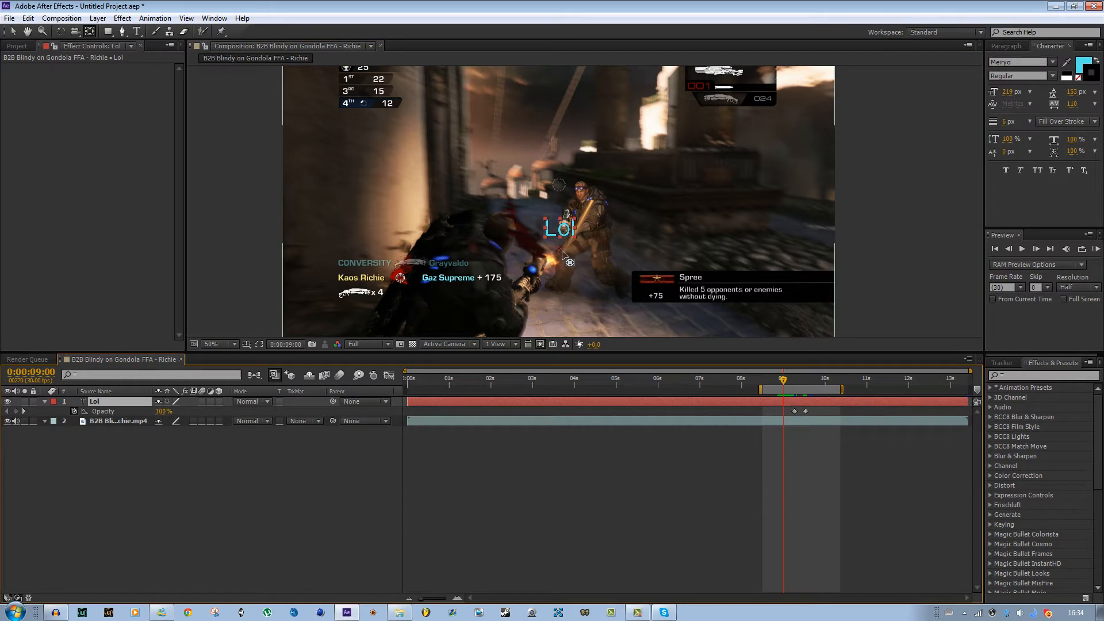
left_click(560, 252)
left_click(739, 402)
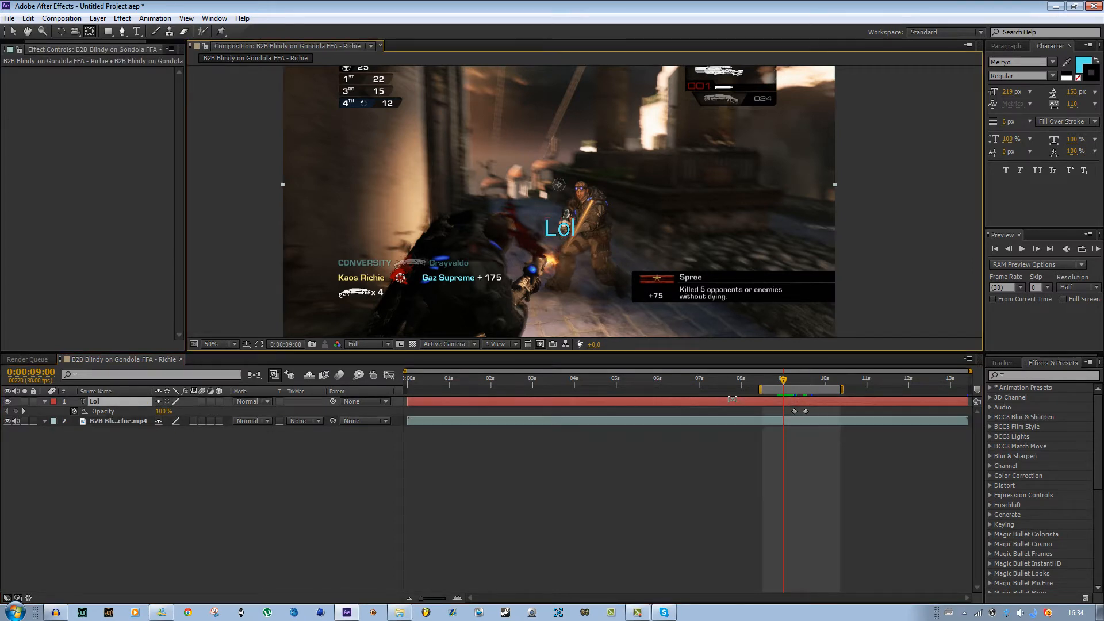
- With the Selection tool, move the Lol text upward to sit above the soldier's head
scroll(613, 257, "up", 4)
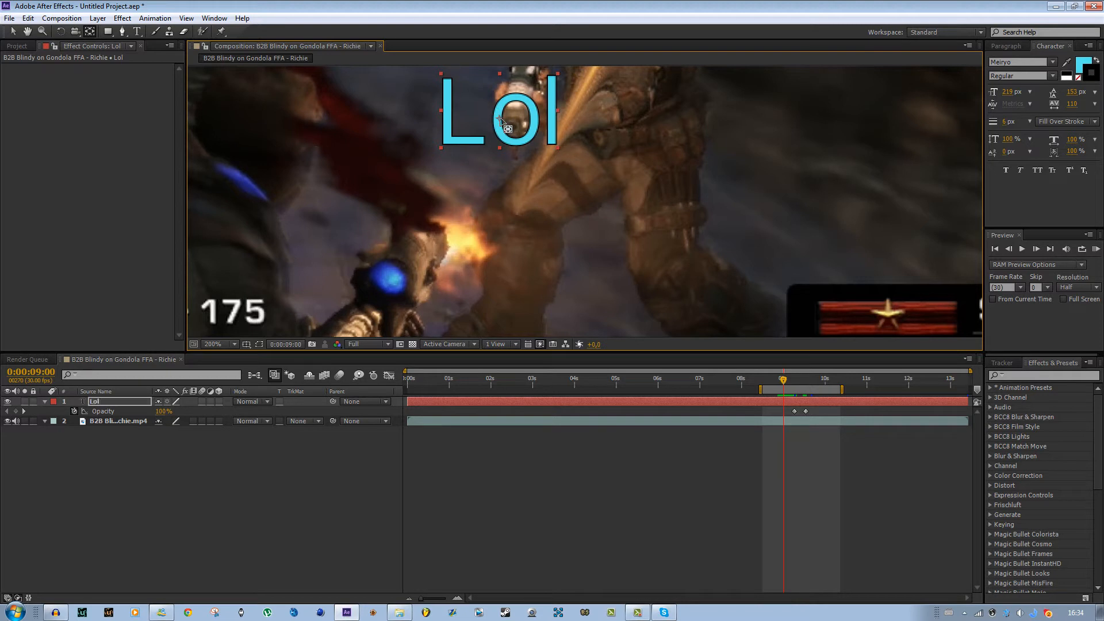
scroll(587, 198, "down", 2)
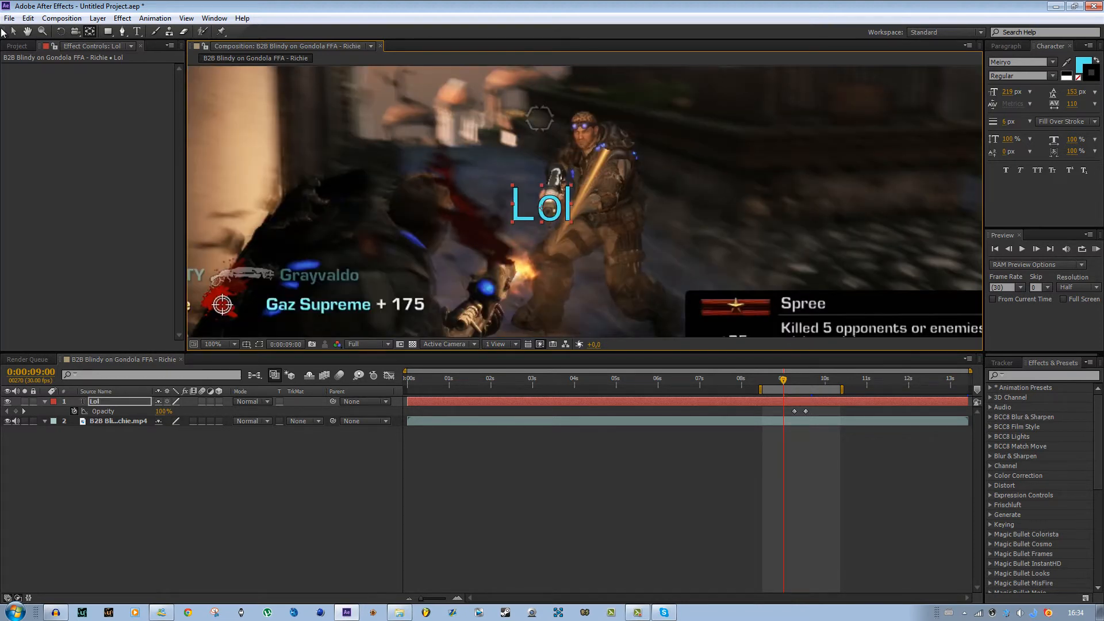
left_click(13, 31)
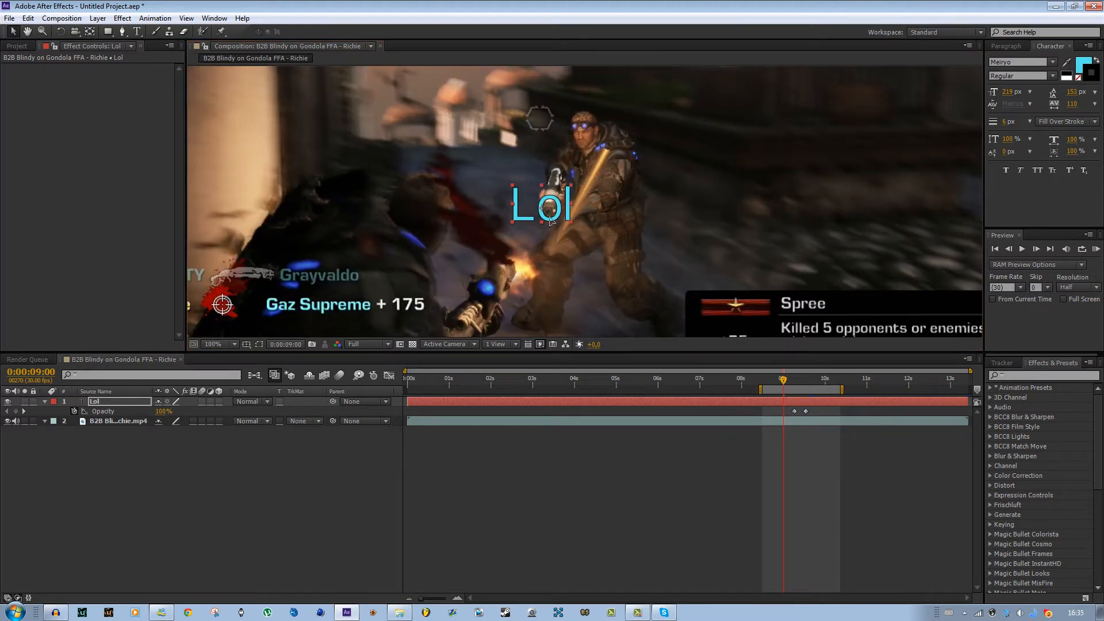
left_click_drag(551, 221, 591, 146)
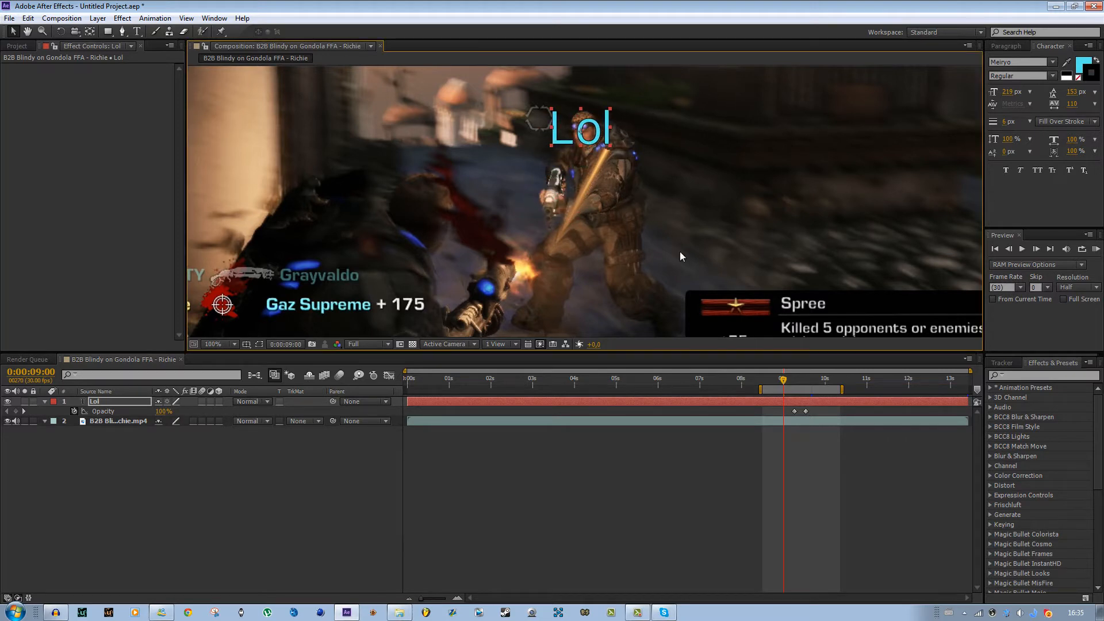
- Move the playhead to 0:00:09:07 and run a RAM preview of the text animation
mouse_move(785, 378)
left_mouse_down()
mouse_move(805, 382)
mouse_move(773, 382)
mouse_move(793, 382)
left_mouse_up()
scroll(633, 233, "down", 1)
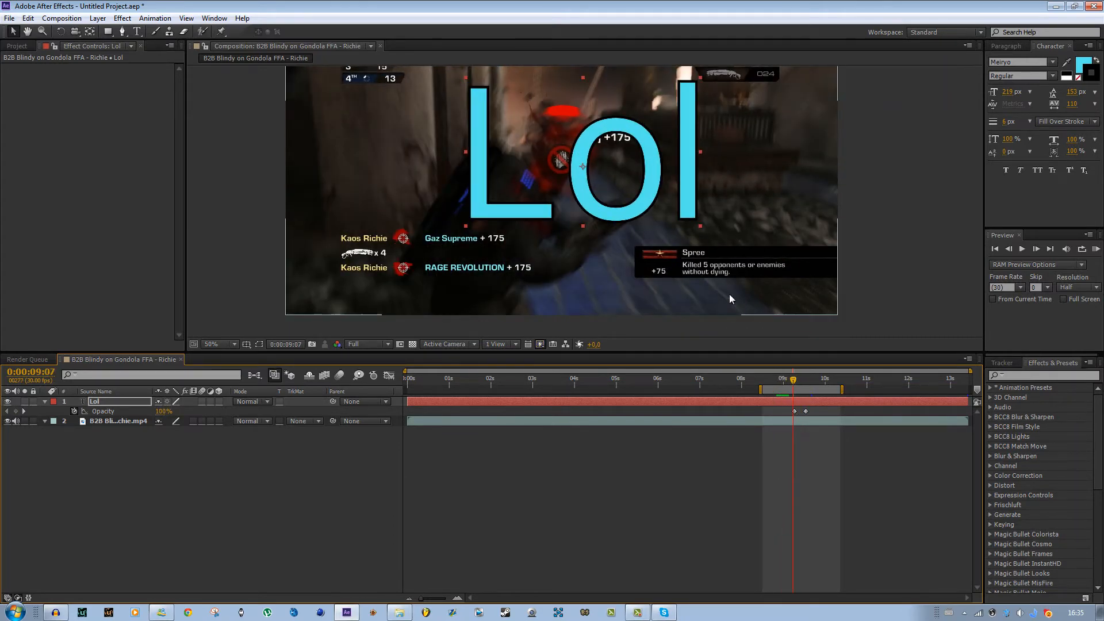
scroll(729, 294, "down", 1)
left_click(1096, 249)
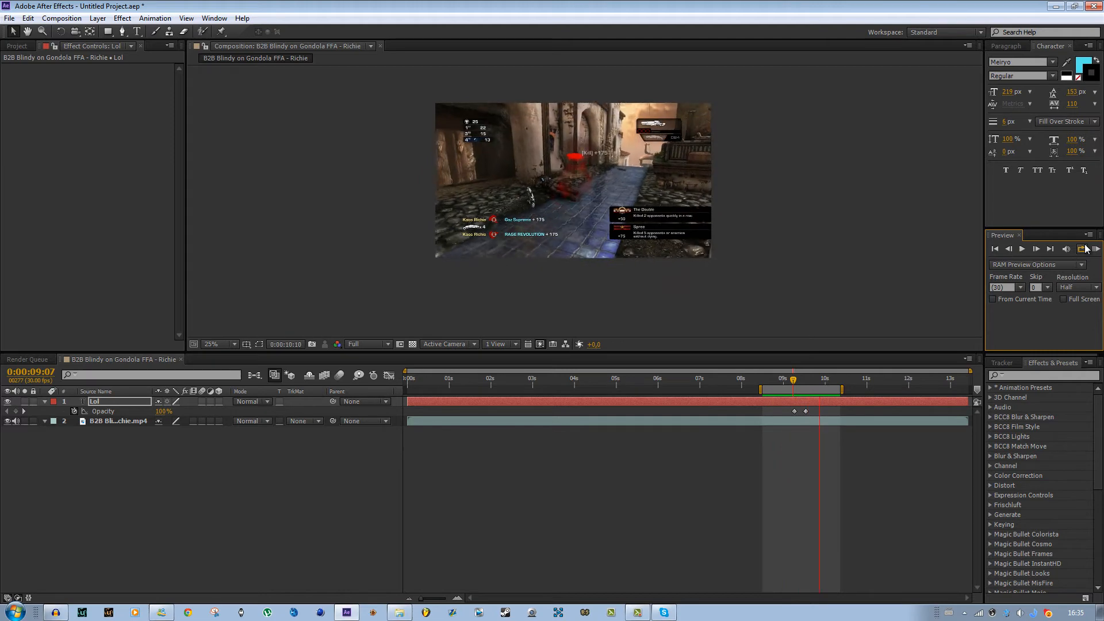
key("space")
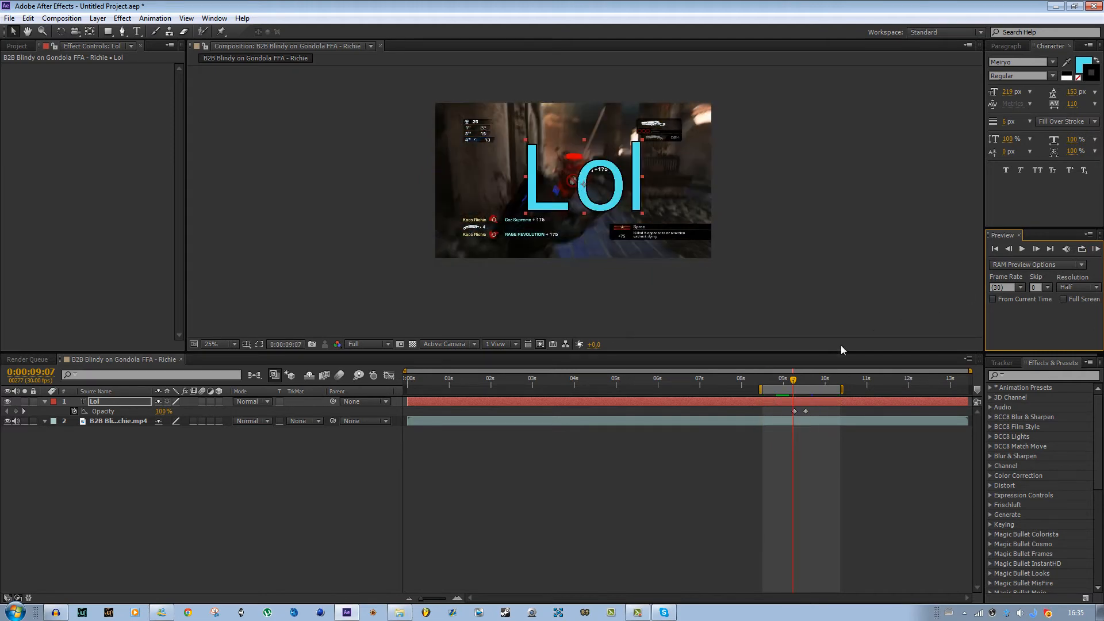
mouse_move(794, 384)
left_mouse_down()
mouse_move(816, 384)
mouse_move(706, 389)
left_mouse_up()
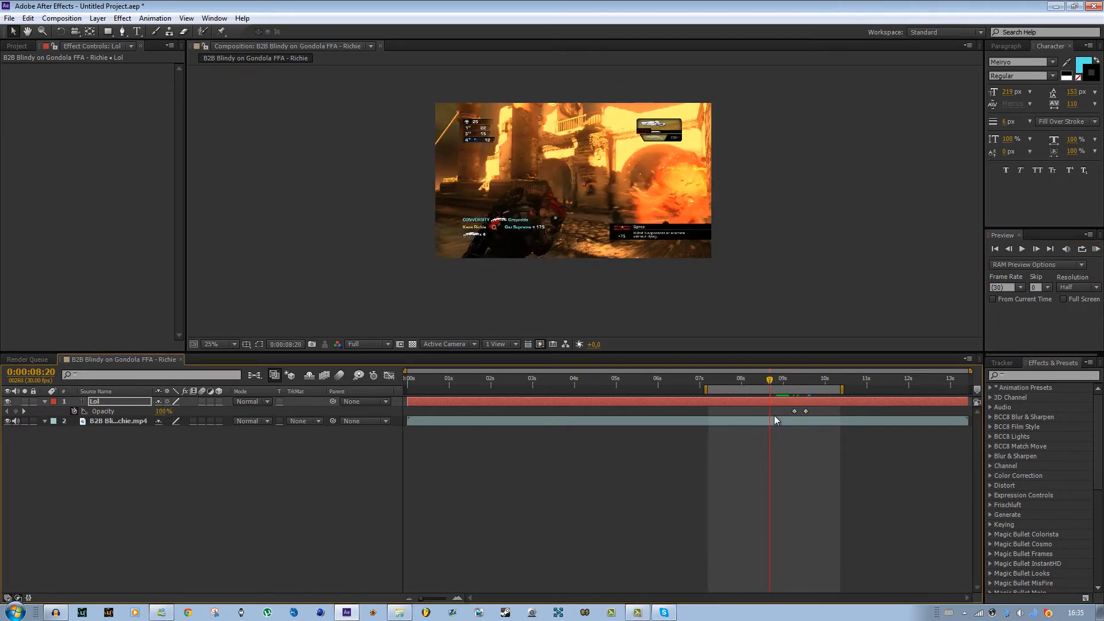
left_click(796, 405)
key("Delete")
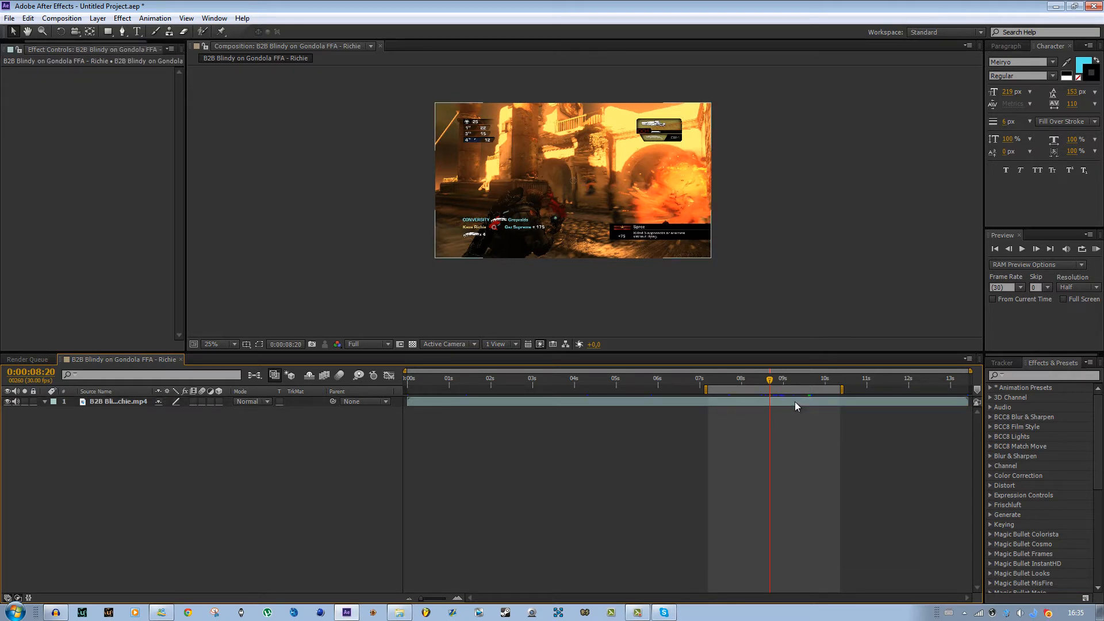
key("ctrl+z")
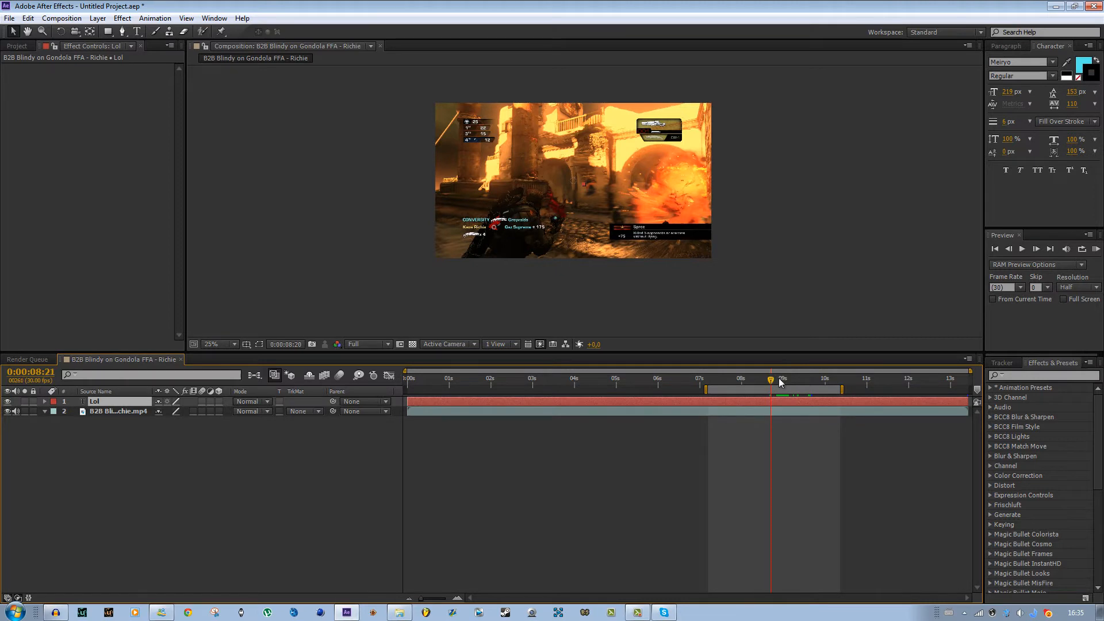
- At 0:00:09:00, reveal the Lol layer's keyframes and delete all scale and opacity keyframes
left_click(784, 381)
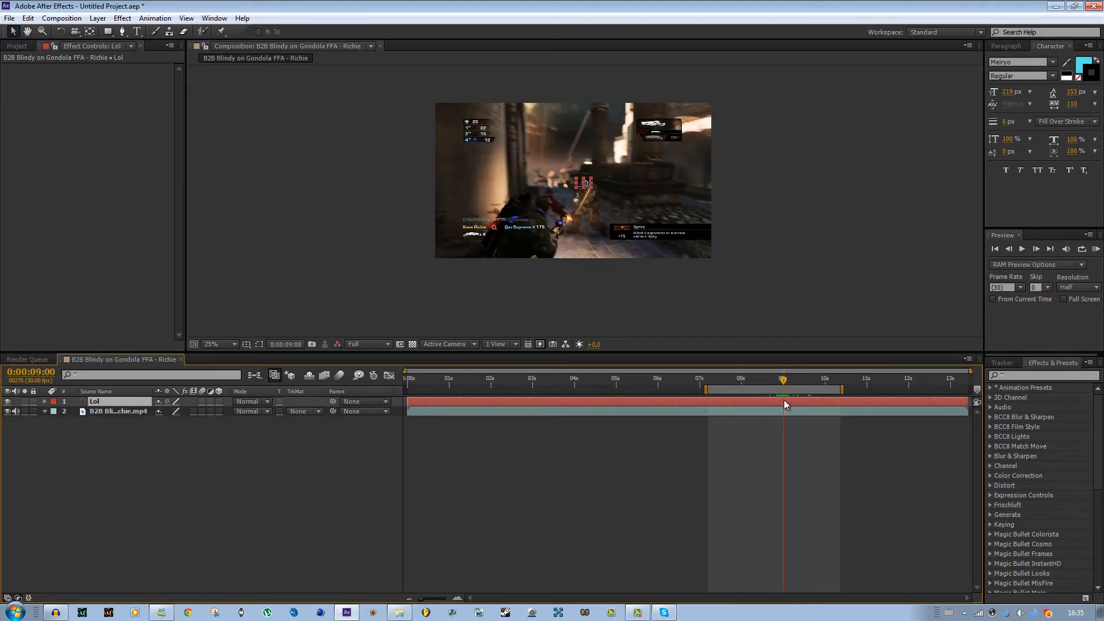
key("u")
left_click_drag(848, 416, 674, 433)
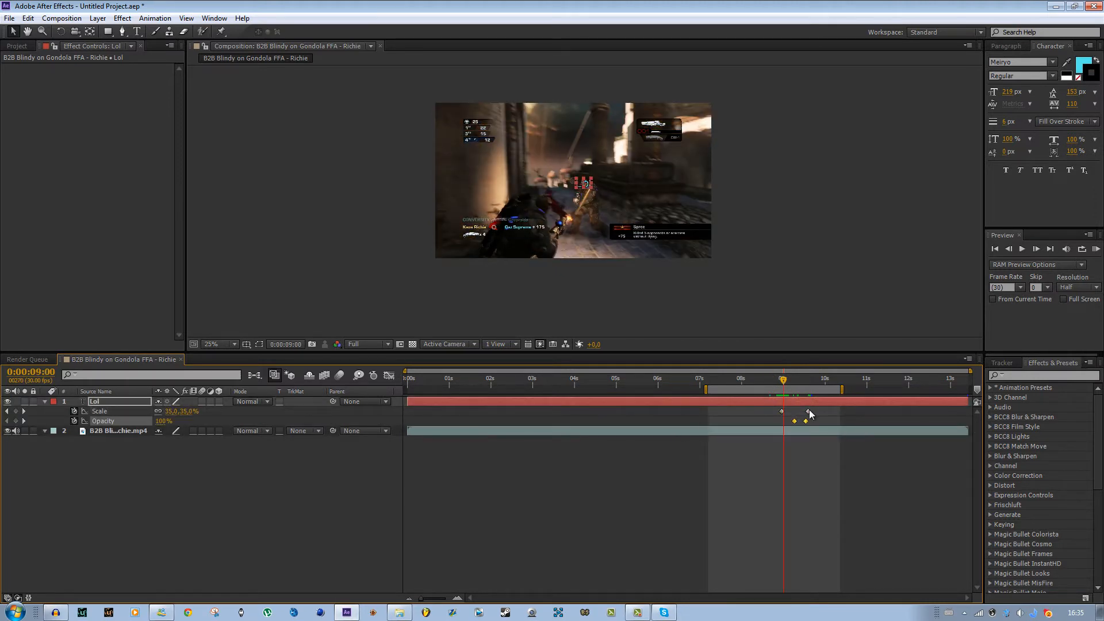
left_click_drag(832, 424, 730, 407)
key("Delete")
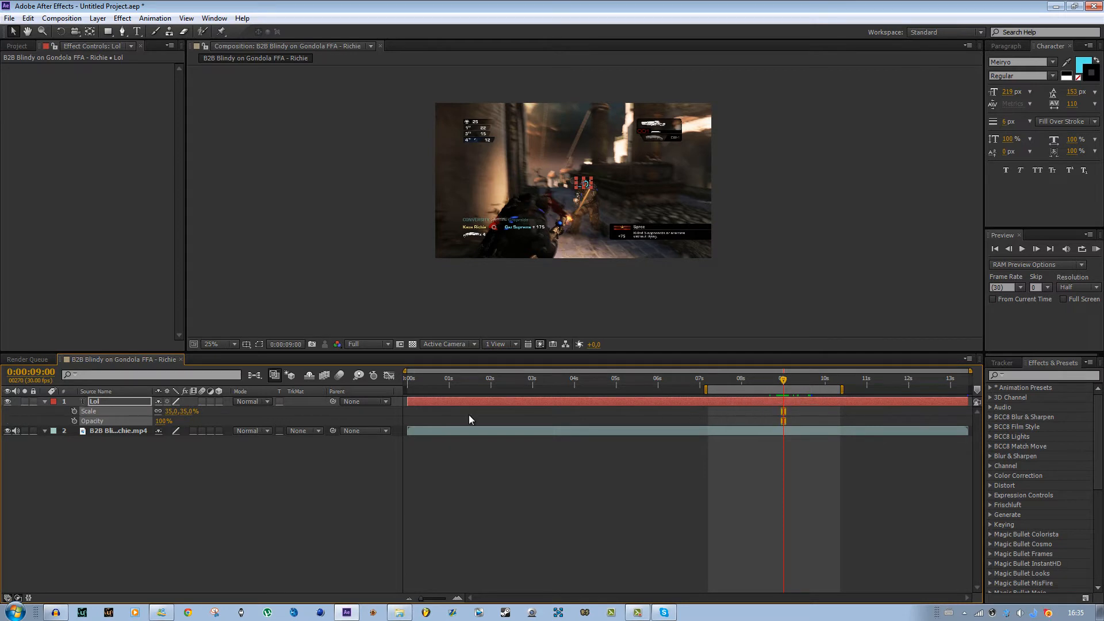
- Set the Lol layer's scale to 100%
left_click(170, 411)
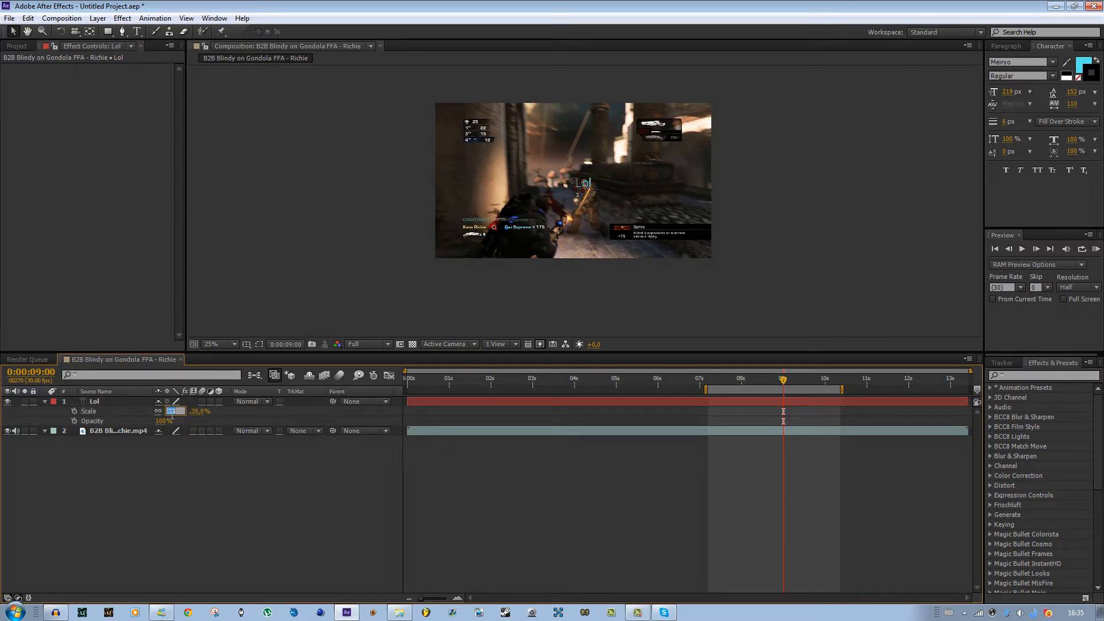
type("100")
key("Return")
- Edit the Lol text and left-align its paragraph
scroll(585, 170, "up", 2)
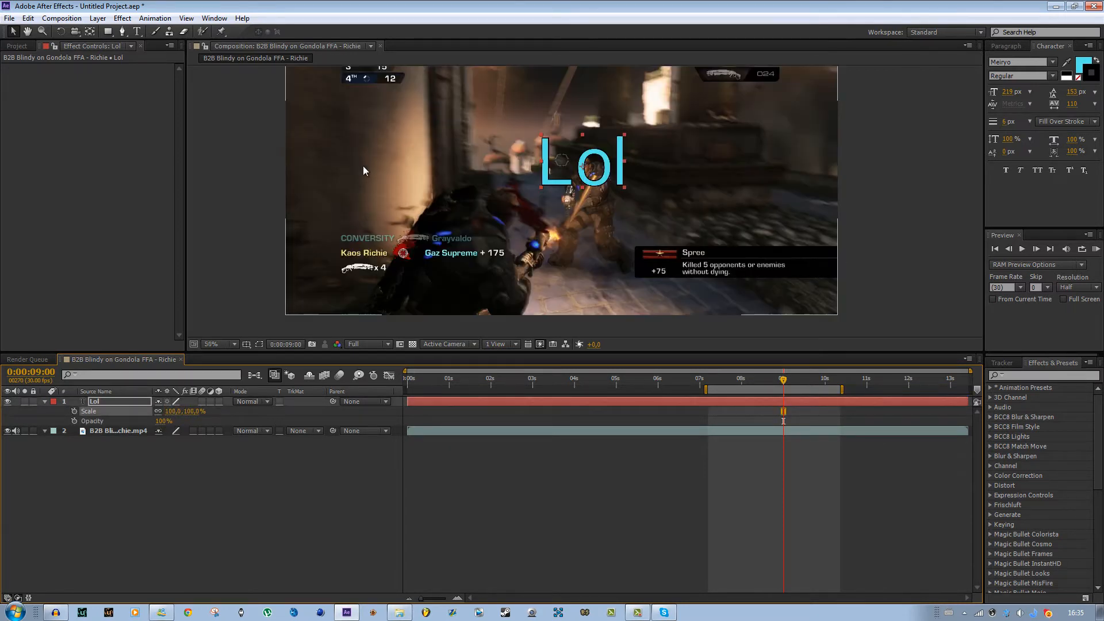
double_click(594, 171)
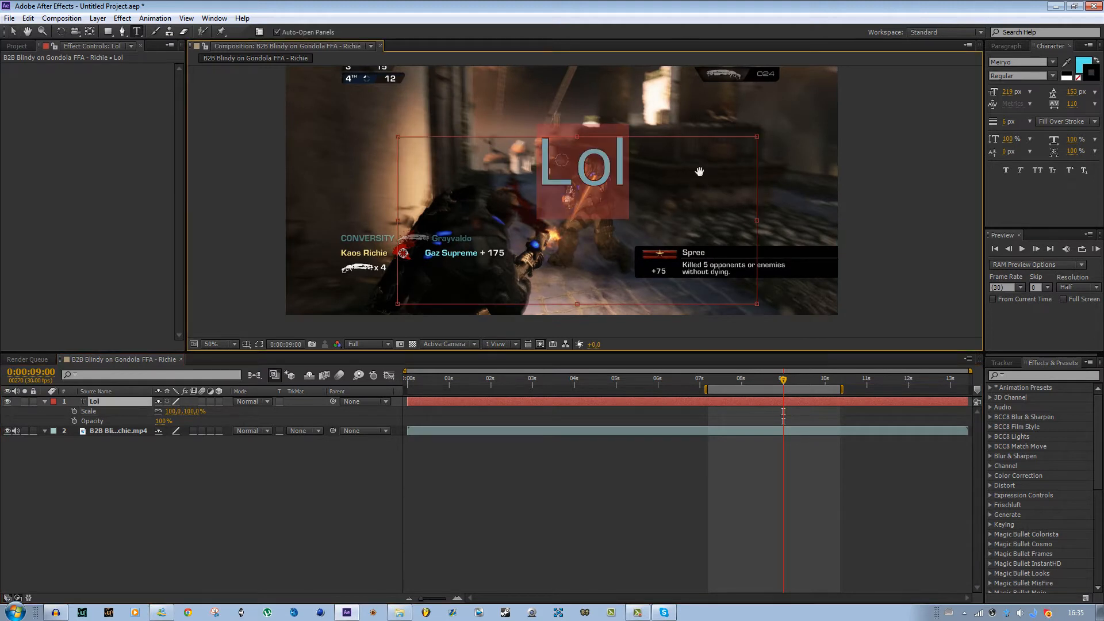
left_click_drag(706, 177, 695, 214)
double_click(574, 204)
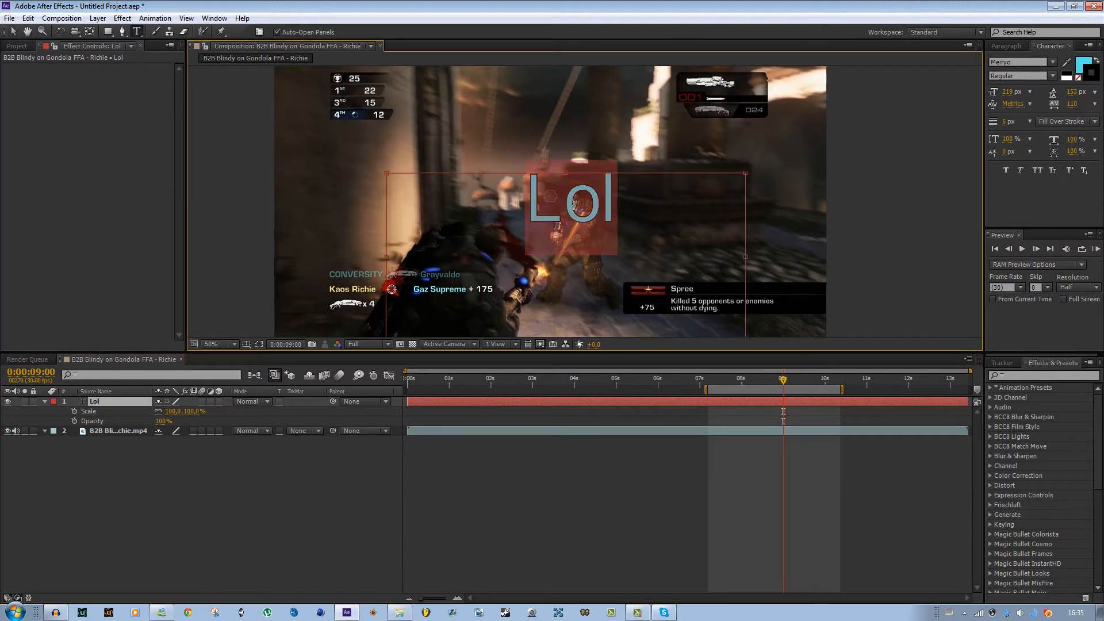
left_click(1008, 46)
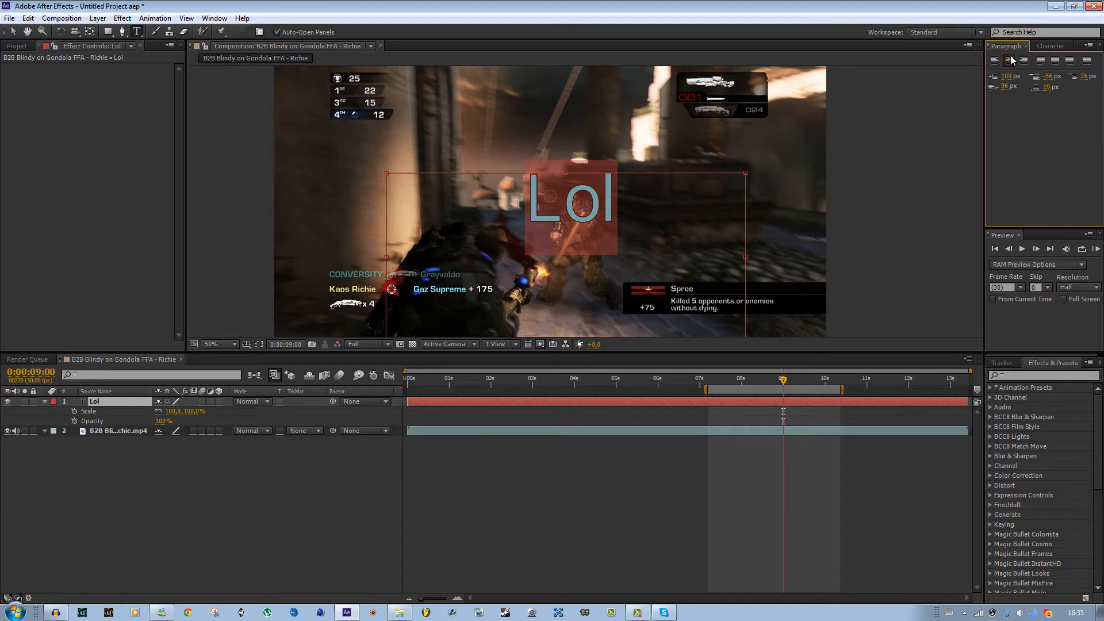
left_click(991, 63)
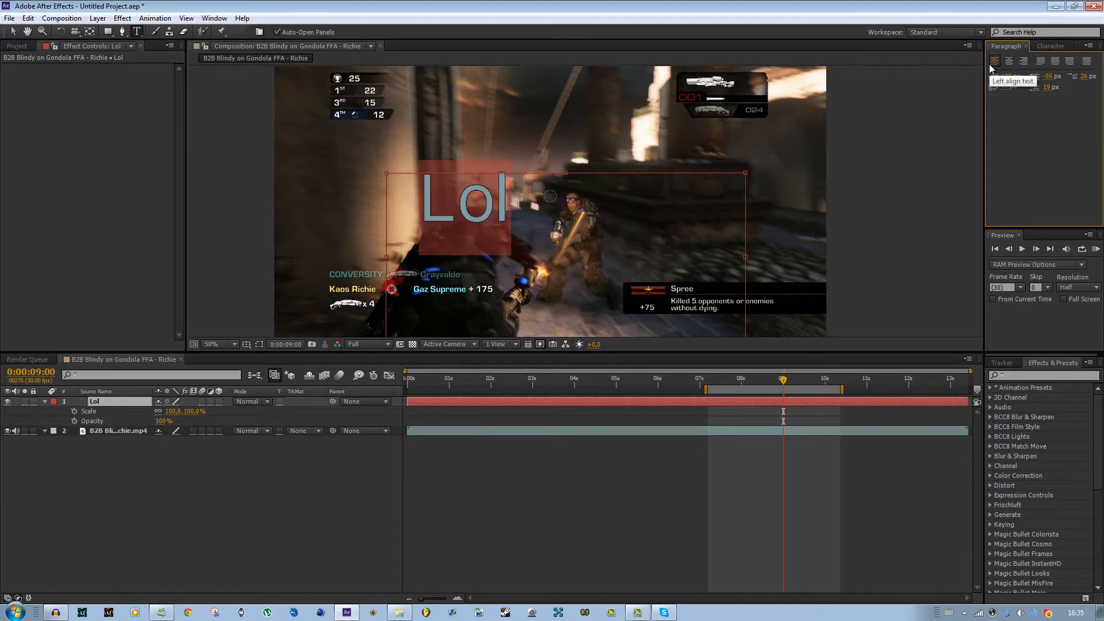
left_click(463, 219)
left_click(554, 503)
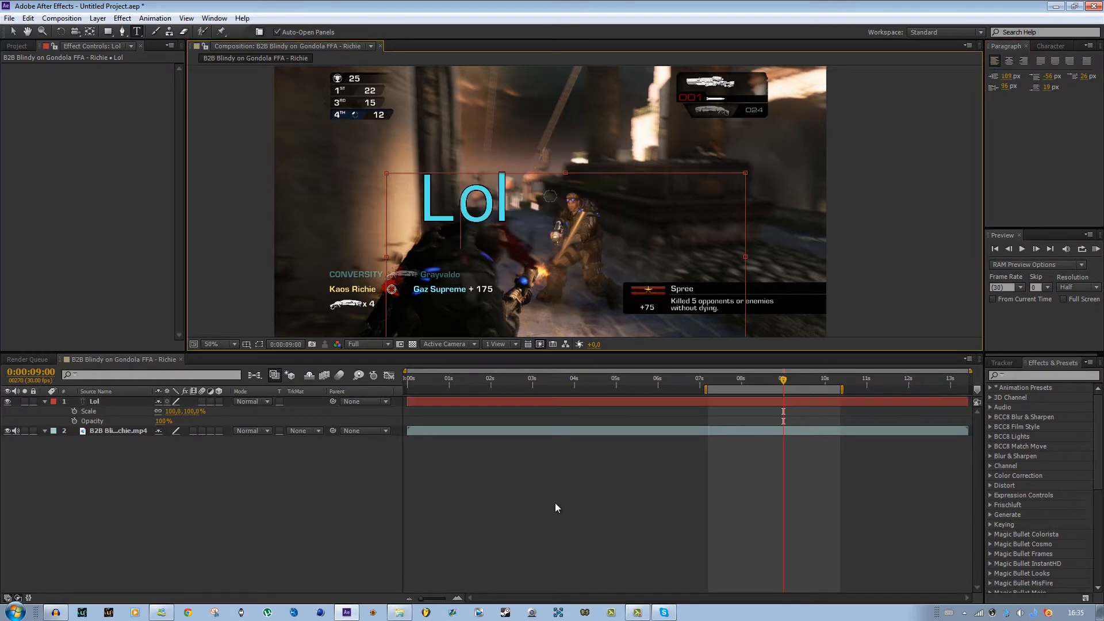
left_click(481, 207)
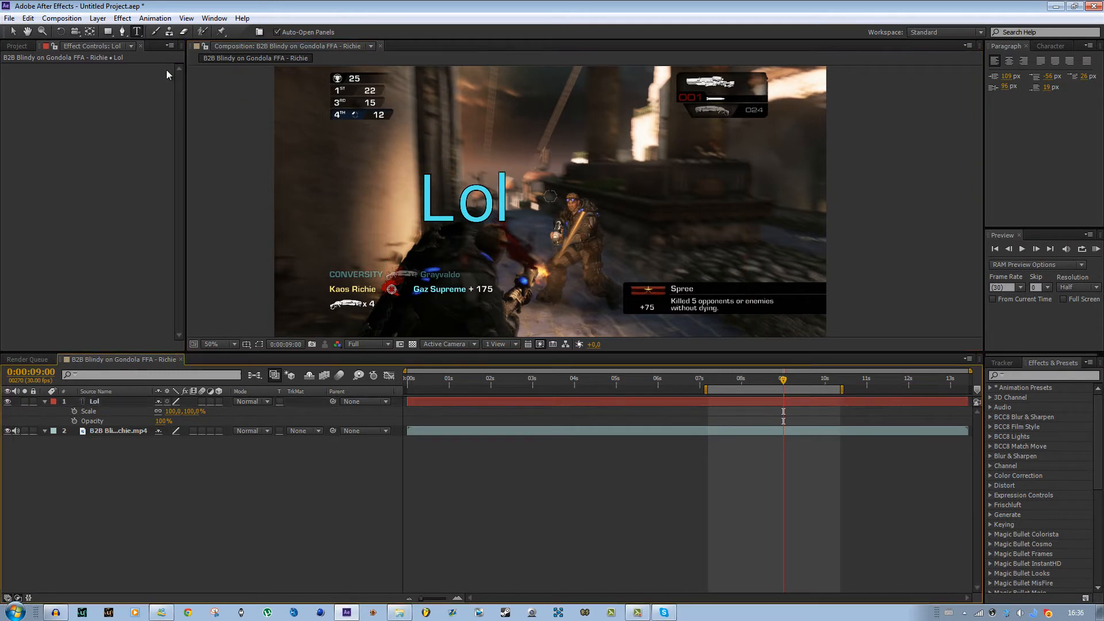
- Reopen the Lol text for editing and type test characters dsfskdfjslkfjsdfkls and jfklsdjf after Lol
key("v")
left_click(475, 216)
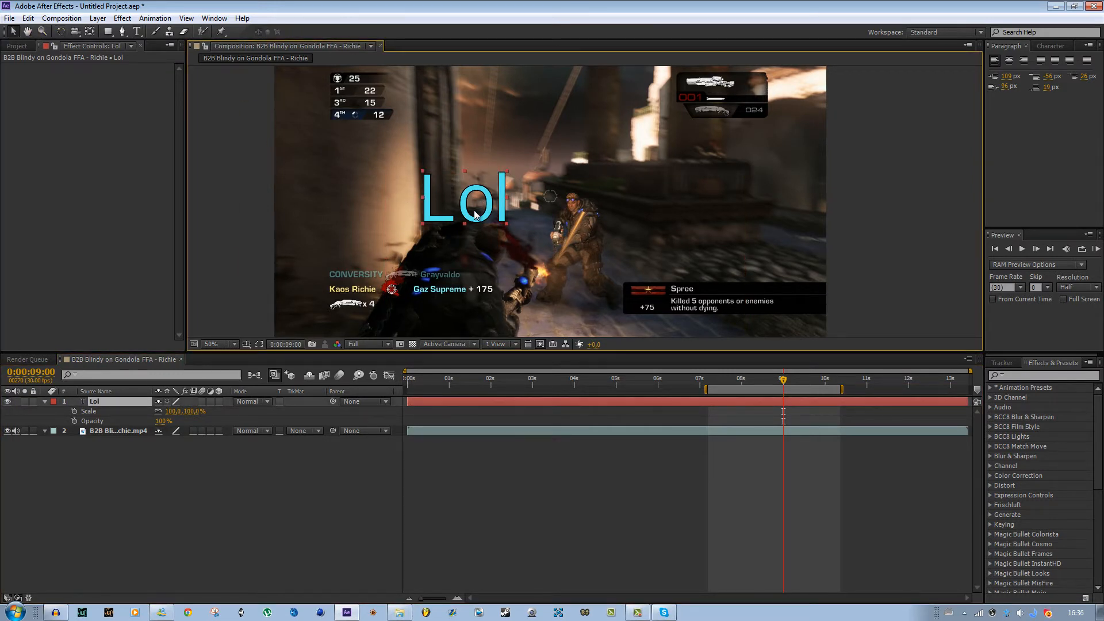
double_click(475, 215)
left_click(511, 199)
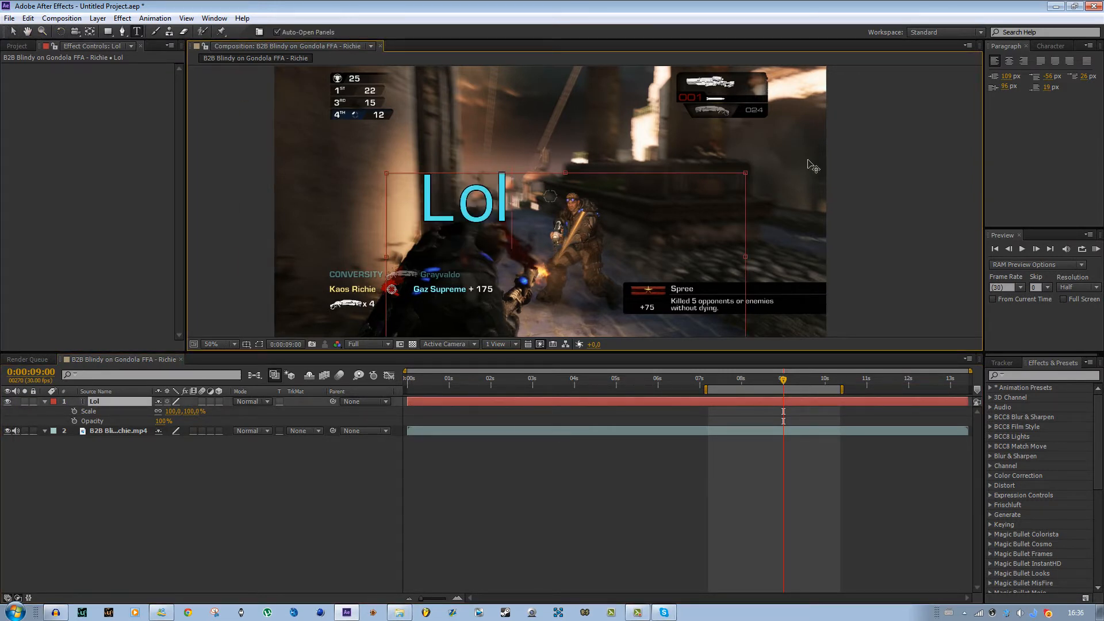
scroll(552, 212, "down", 2)
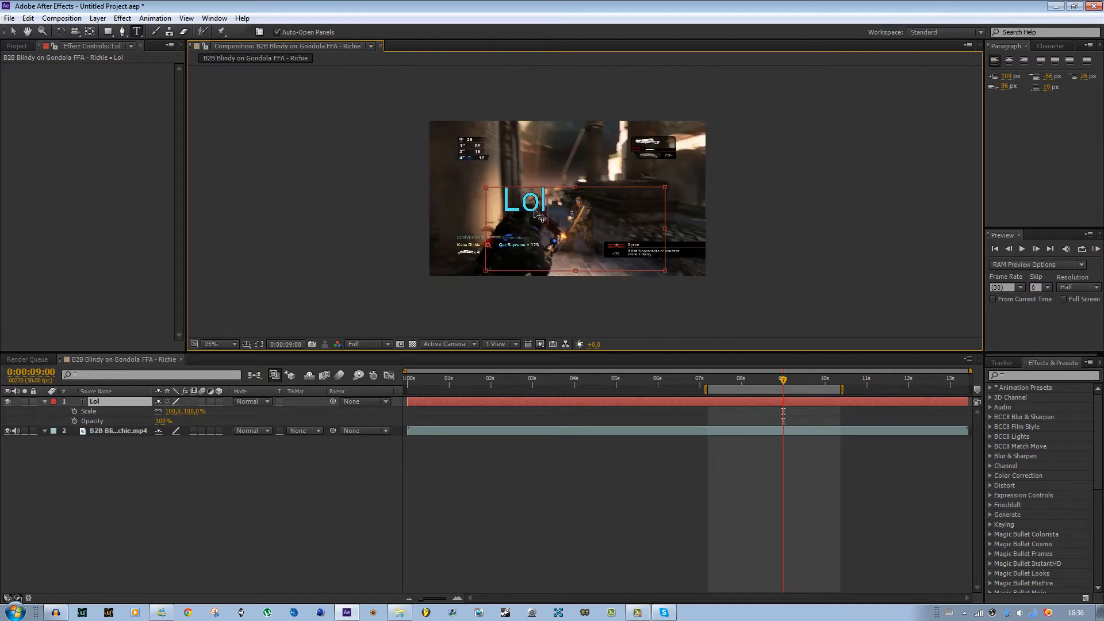
left_click(1051, 46)
left_click(1006, 46)
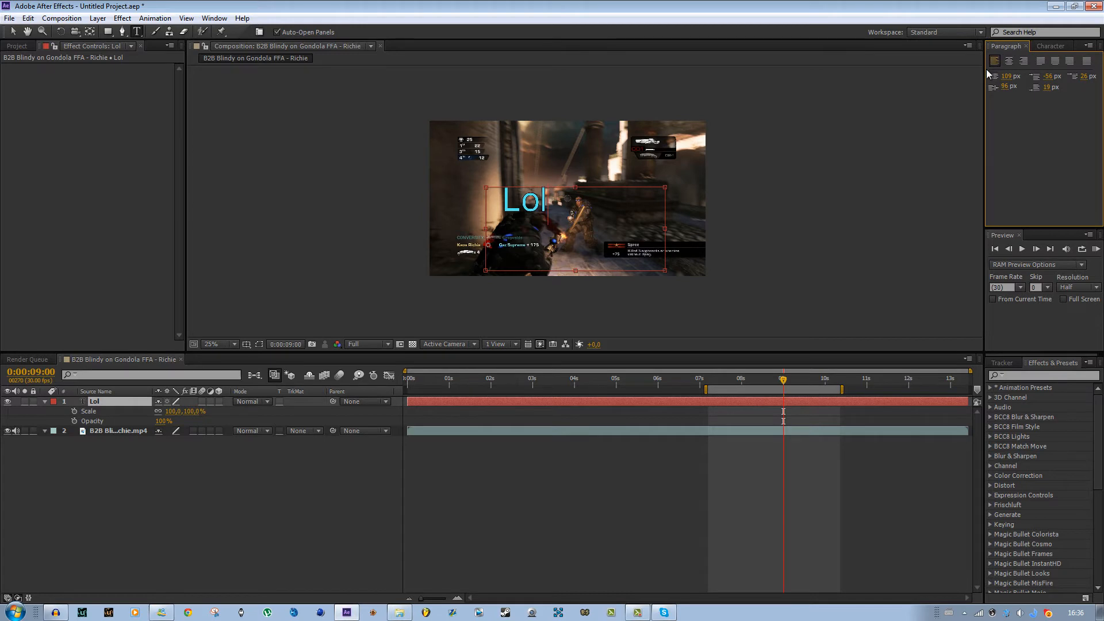
type("dsfskdfjslkf")
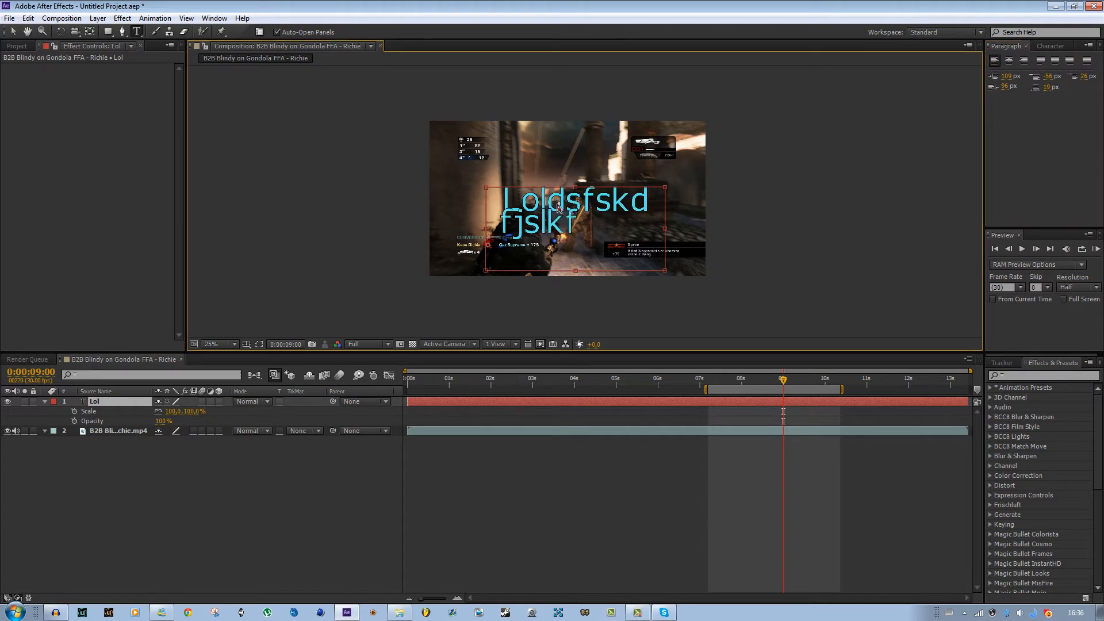
type("jsdfklsjfklsdjf")
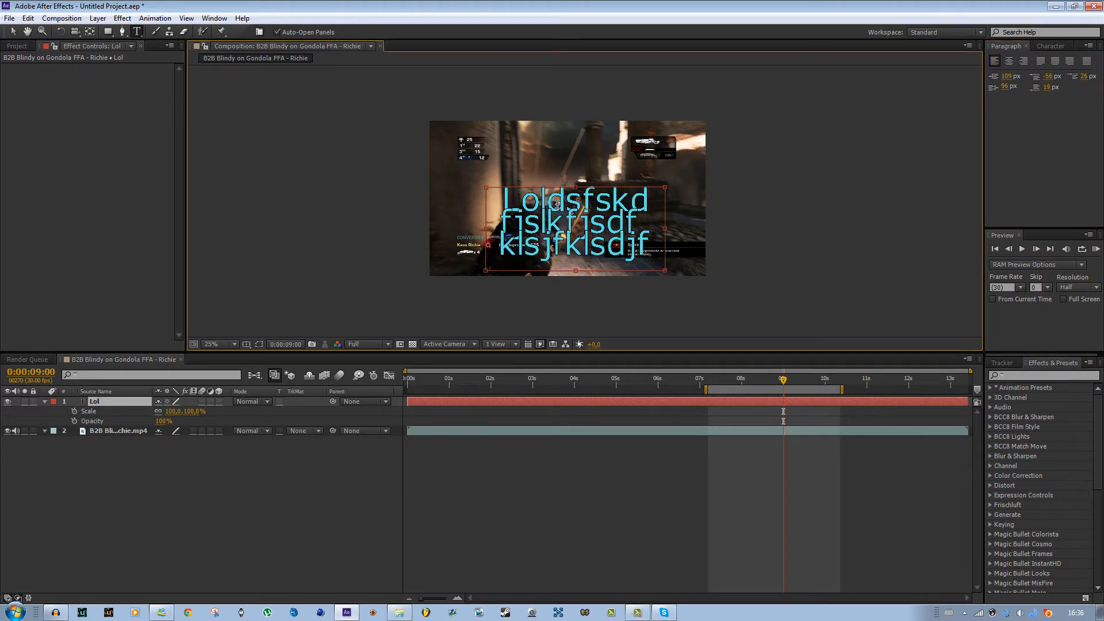
- Delete characters back to Loldsfs and center-align the text paragraph
key("BackSpace")
key("BackSpace")
key("BackSpace")
key("BackSpace")
key("BackSpace")
key("BackSpace")
key("BackSpace")
key("BackSpace")
key("BackSpace")
key("BackSpace")
key("BackSpace")
key("BackSpace")
key("BackSpace")
key("BackSpace")
key("BackSpace")
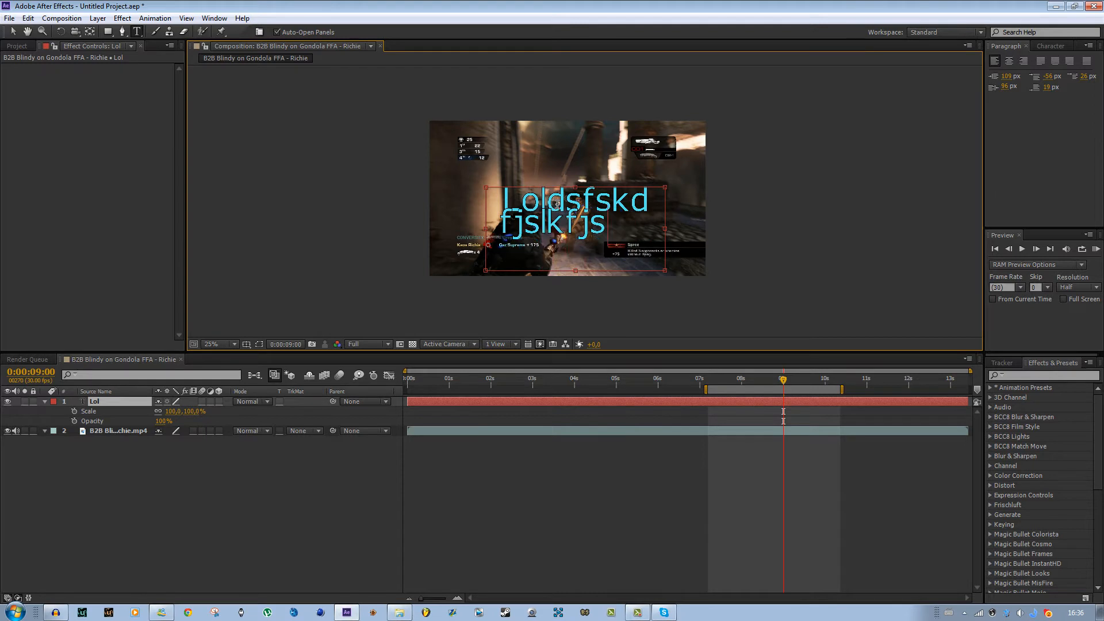
key("BackSpace")
key("BackSpace")
key("BackSpace")
key("BackSpace")
key("BackSpace")
key("BackSpace")
key("BackSpace")
key("BackSpace")
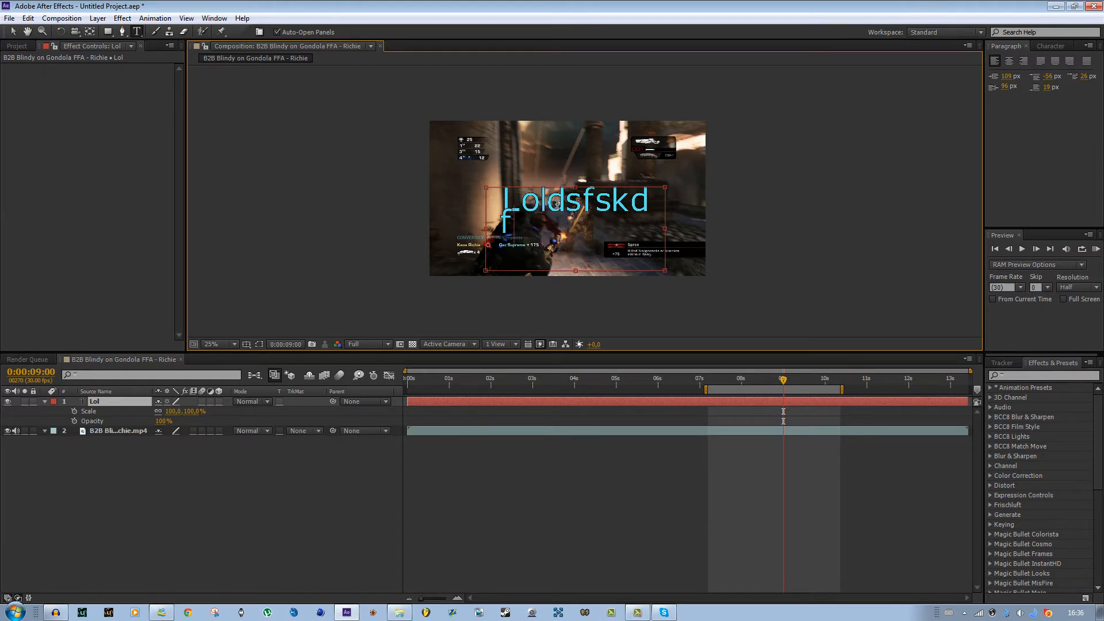
left_click(1009, 60)
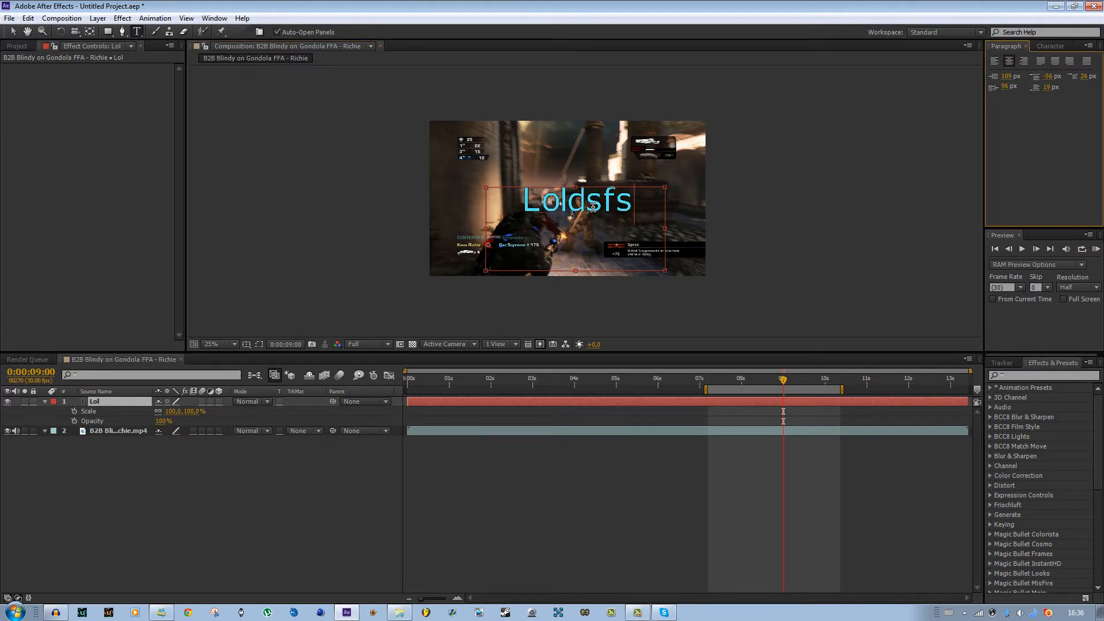
- Type more test characters into the Loldsfs text, then select all the text and delete it
left_click(618, 205)
type("df ksdfslkfj; d")
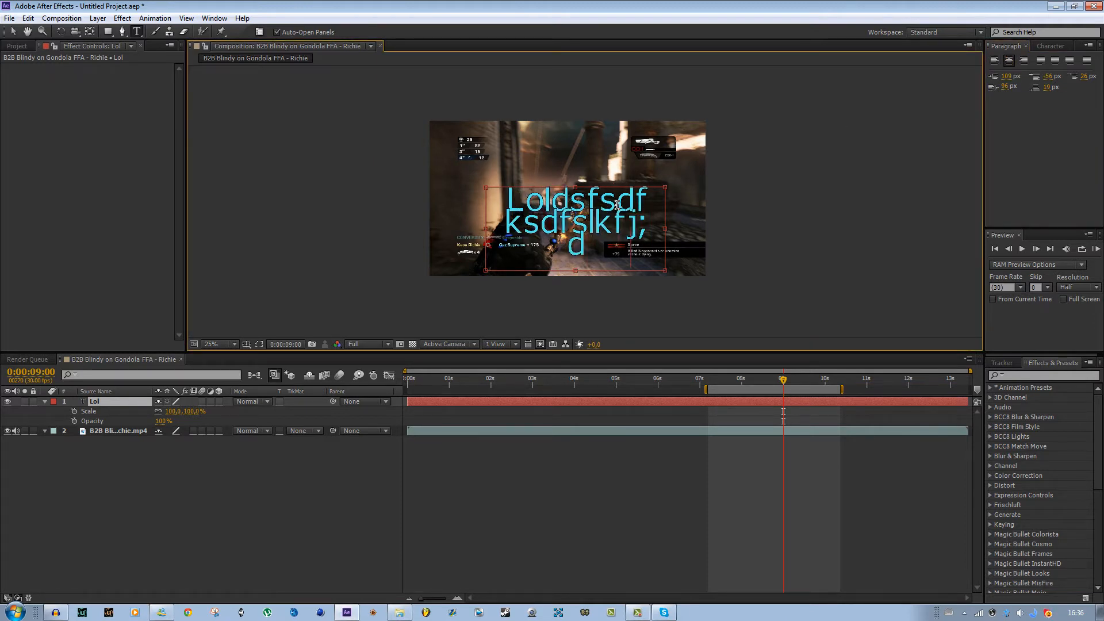
type("ka;sldka")
key("ctrl+a")
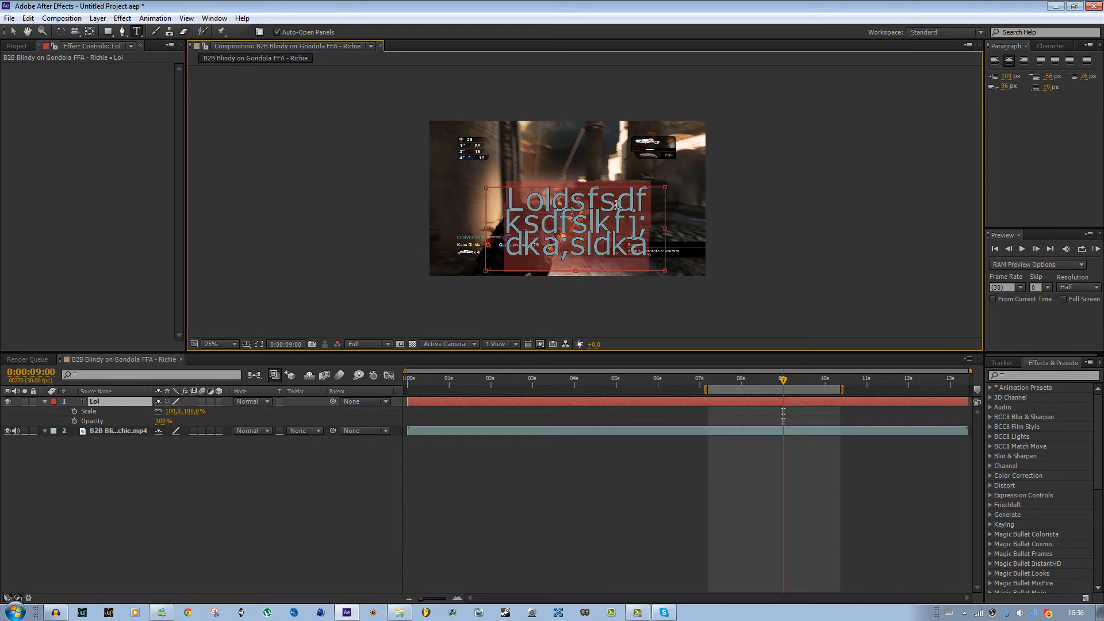
key("BackSpace")
- Right-align the paragraph and type the test text sfdsdkfjsldkfjsldjfsldkfjslkfdc into the text layer
left_click(1024, 61)
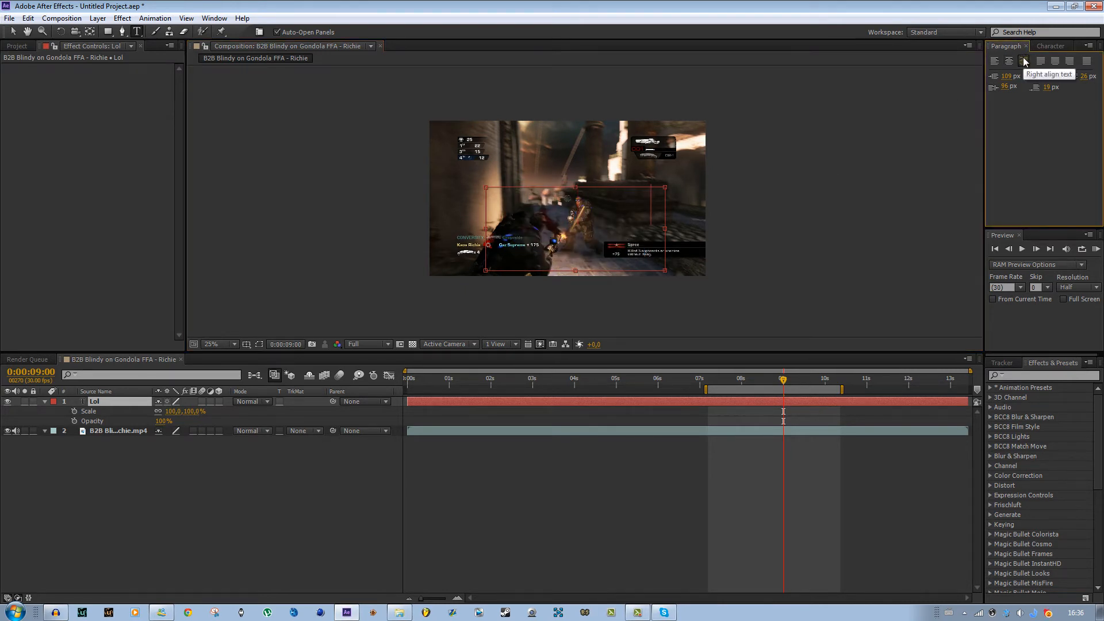
left_click(602, 252)
type("sfdsdkfjsldkfjsldjfsldkfjslkfdc")
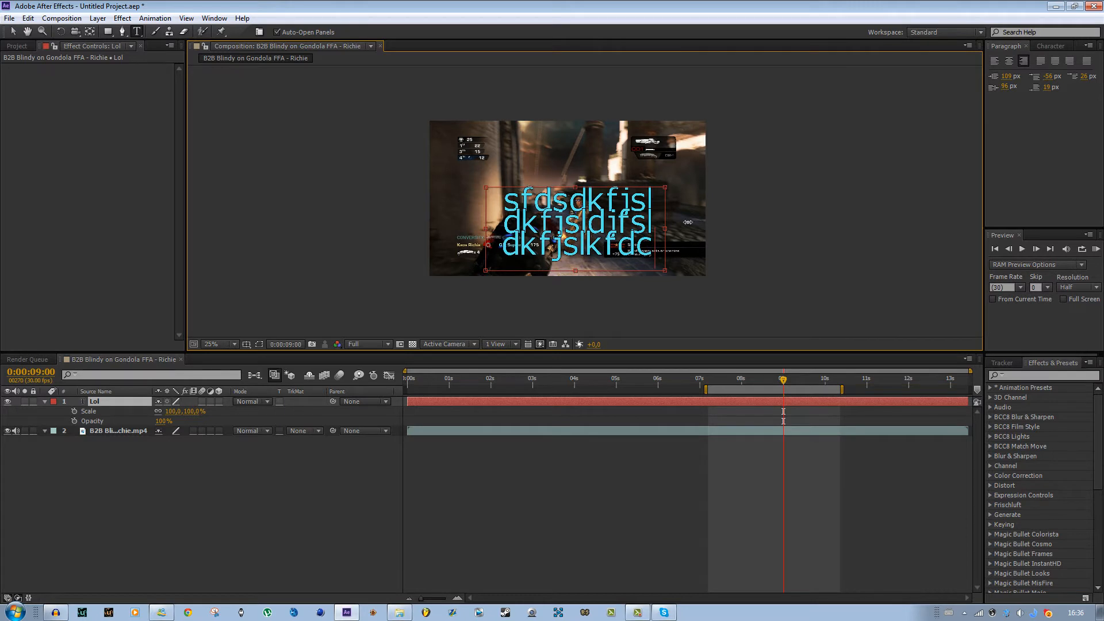
- Clear all the text and delete the now empty text layer from the composition
key("ctrl+a")
key("BackSpace")
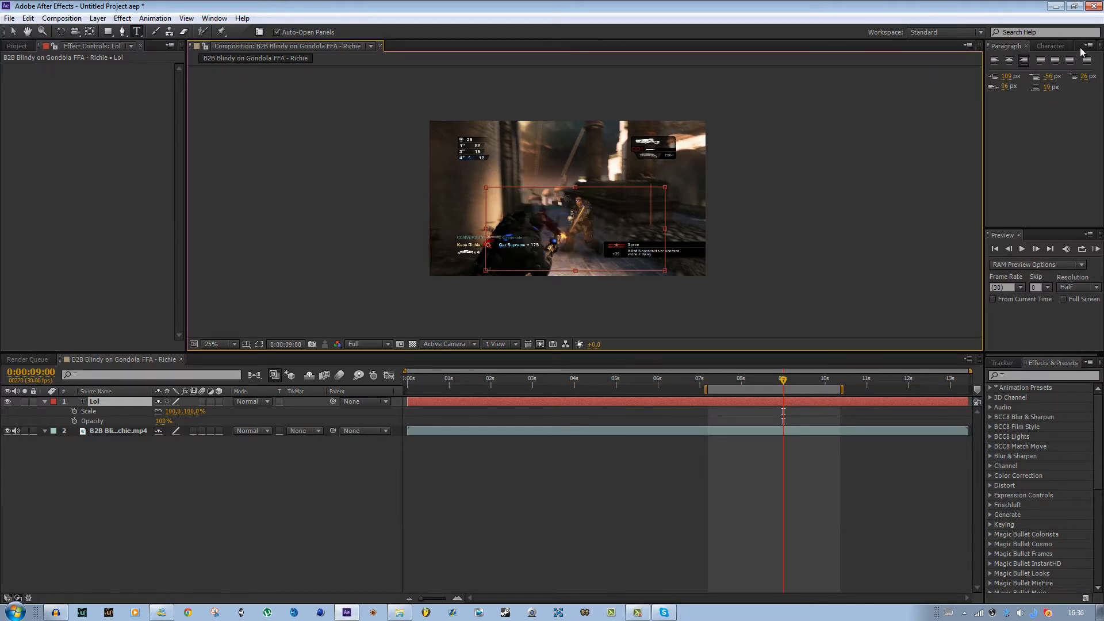
left_click(799, 403)
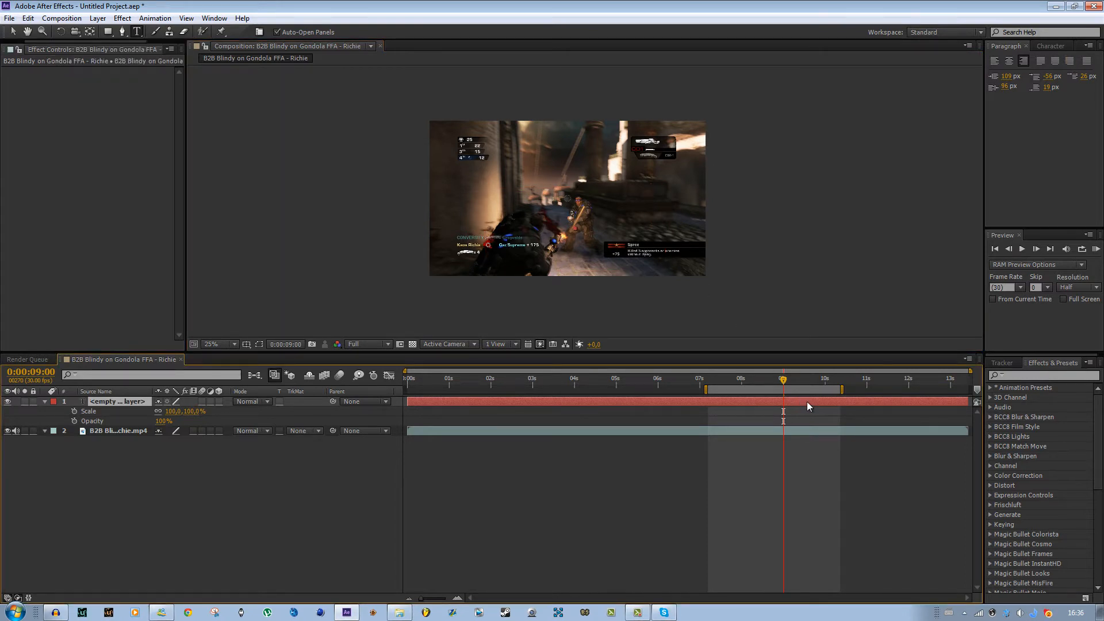
key("Delete")
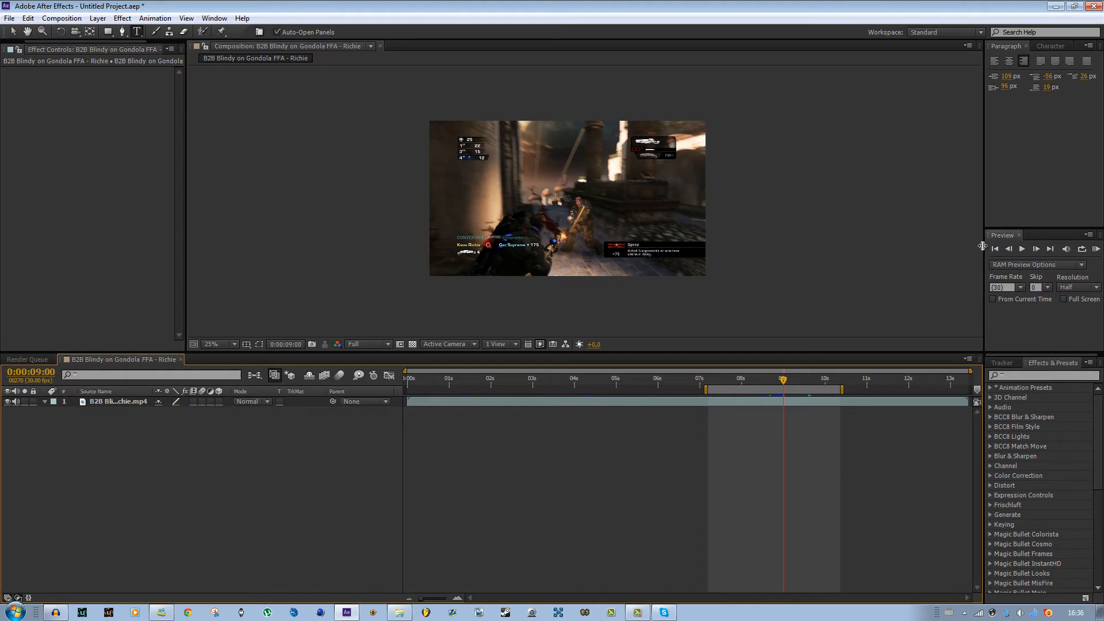
- Scrub and step frame by frame through the gameplay clip, jumping to its first and last frames to examine it
left_click_drag(783, 381, 749, 384)
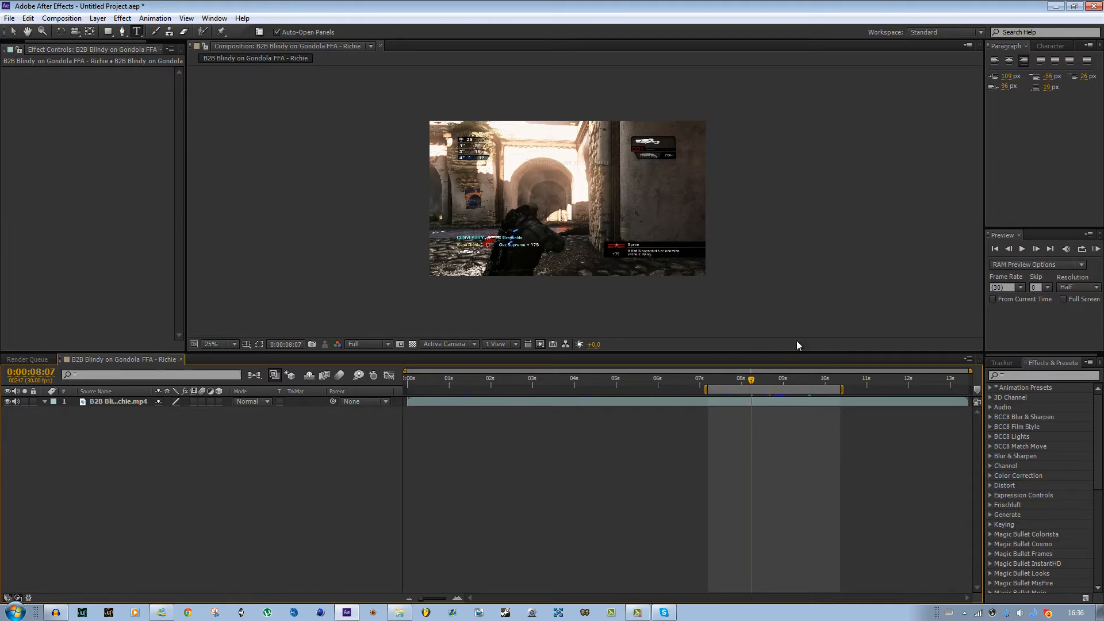
left_click(1040, 250)
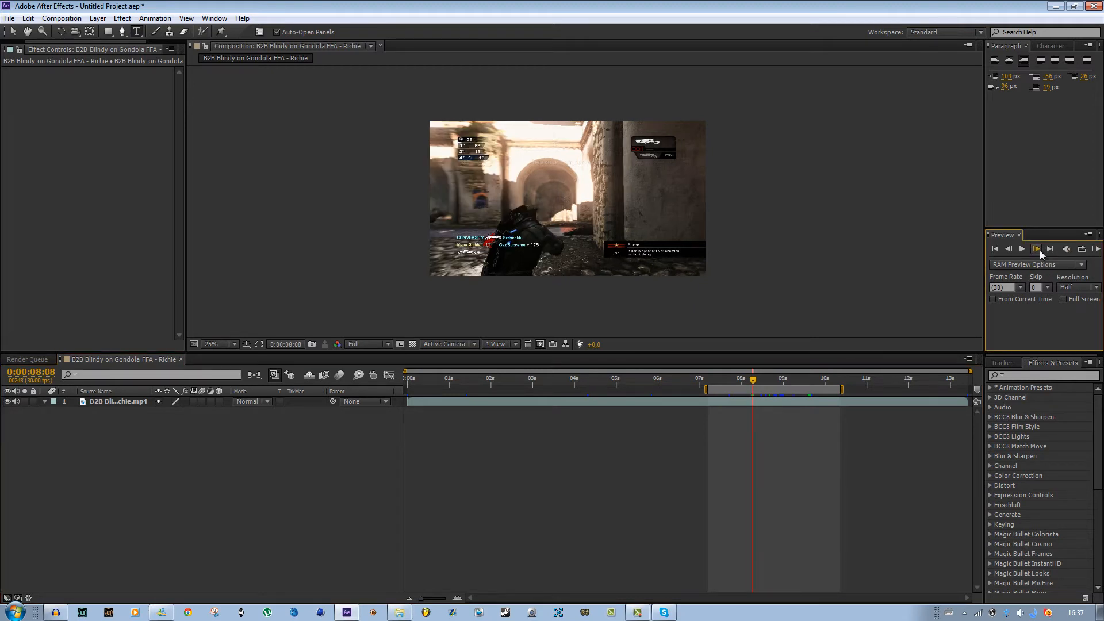
left_click(1040, 250)
left_click(1040, 250)
left_click(1008, 250)
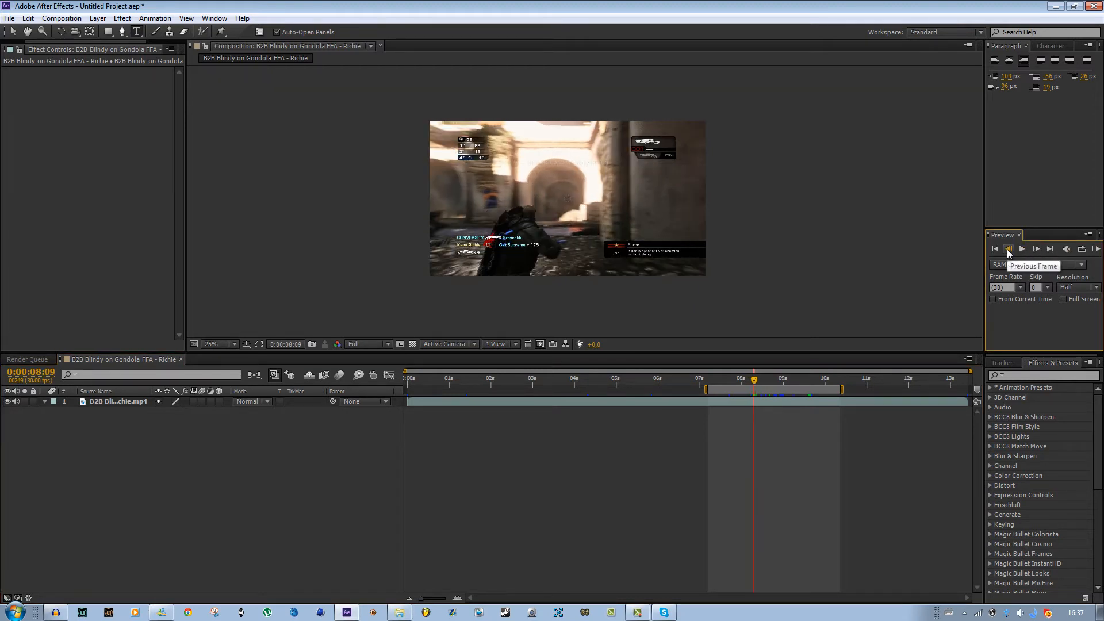
left_click(1008, 250)
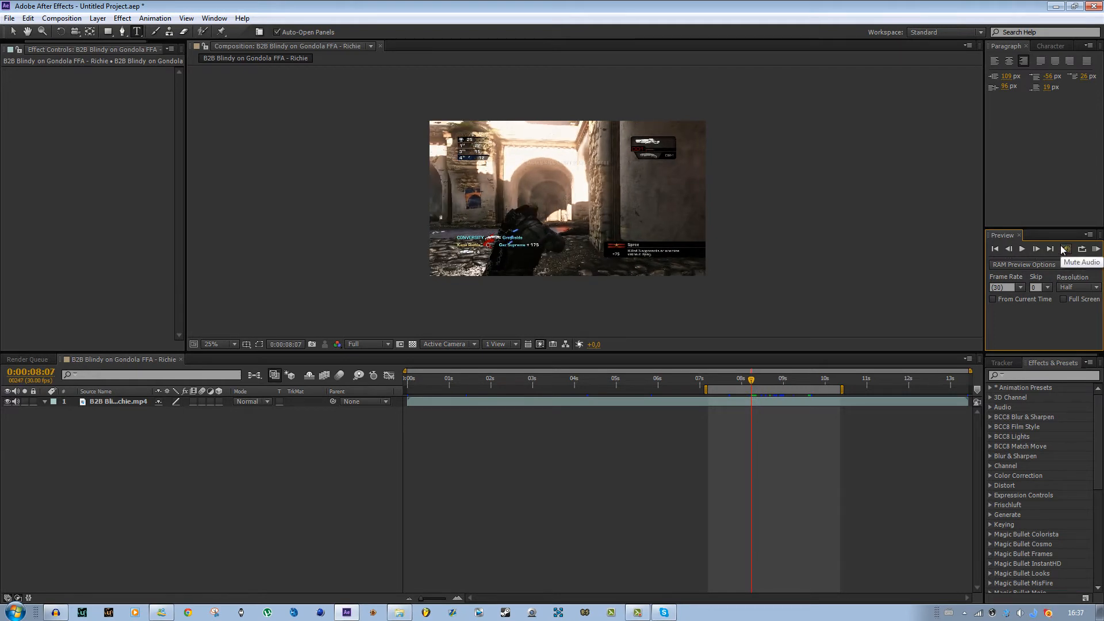
key("Page_Up")
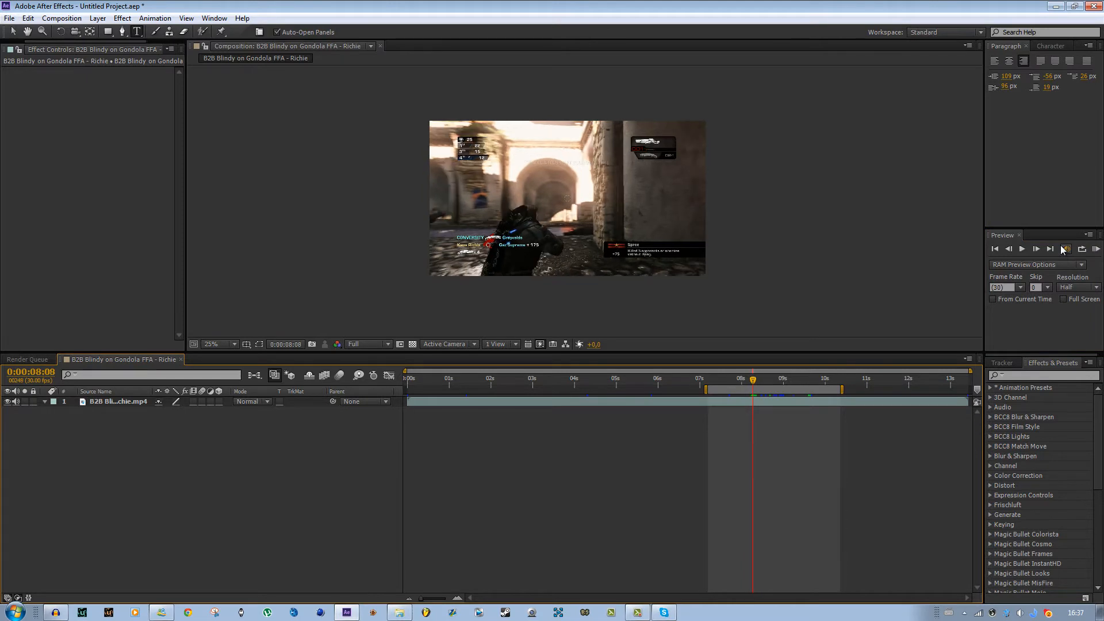
key("Page_Down")
key("Page_Down")
key("Page_Down")
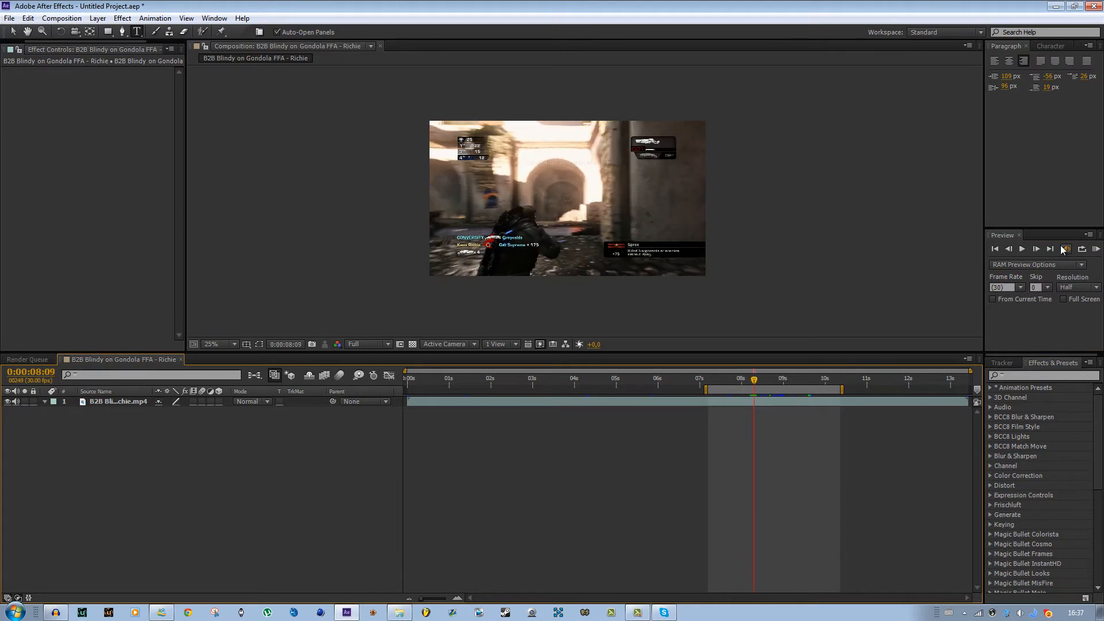
left_click(995, 249)
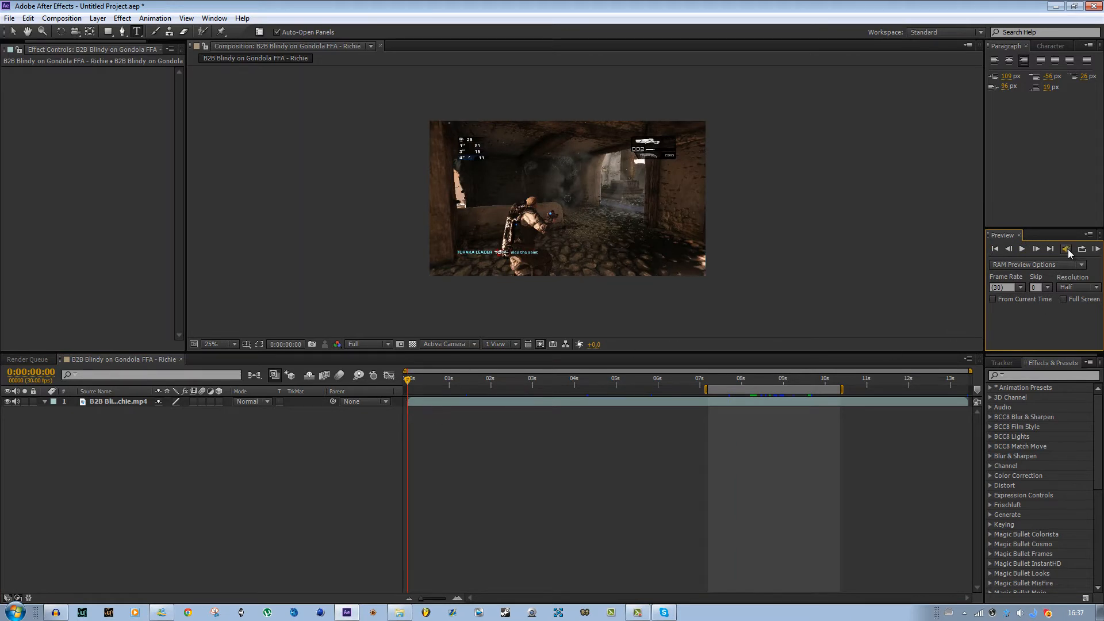
key("End")
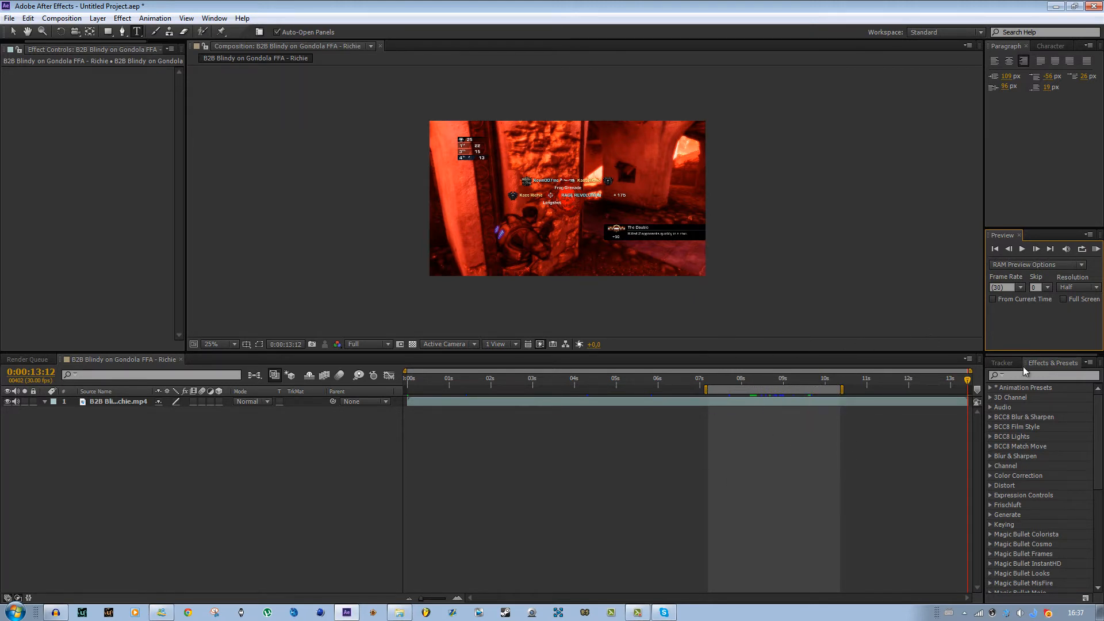
- Move the work area start to about 9 seconds and run a RAM preview of it
left_click(1088, 253)
left_click_drag(705, 389, 776, 389)
left_click(1096, 249)
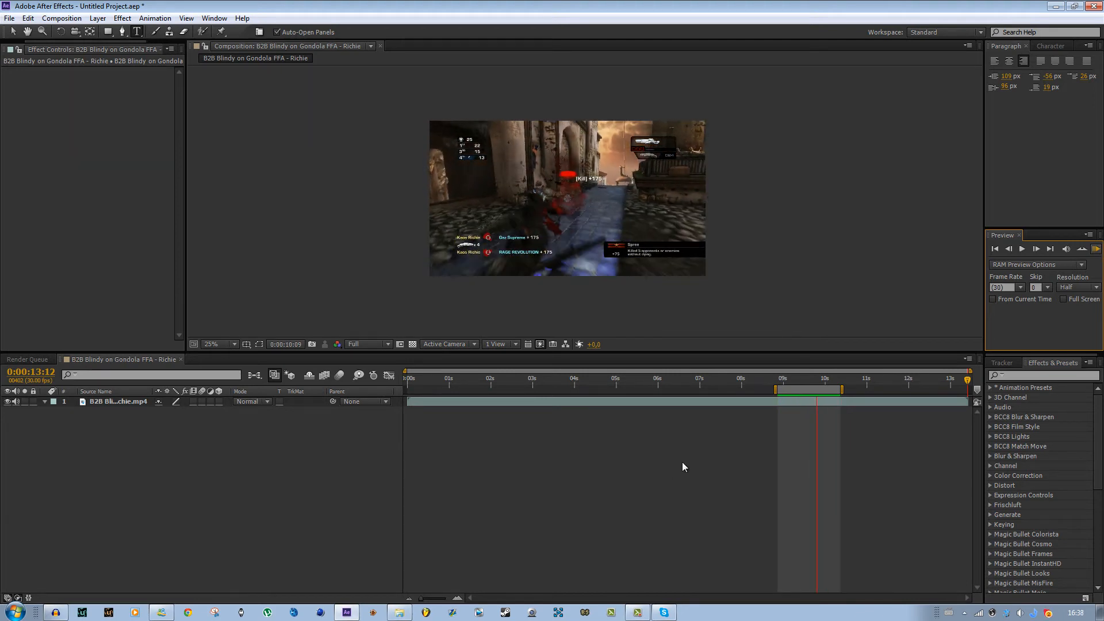
key("space")
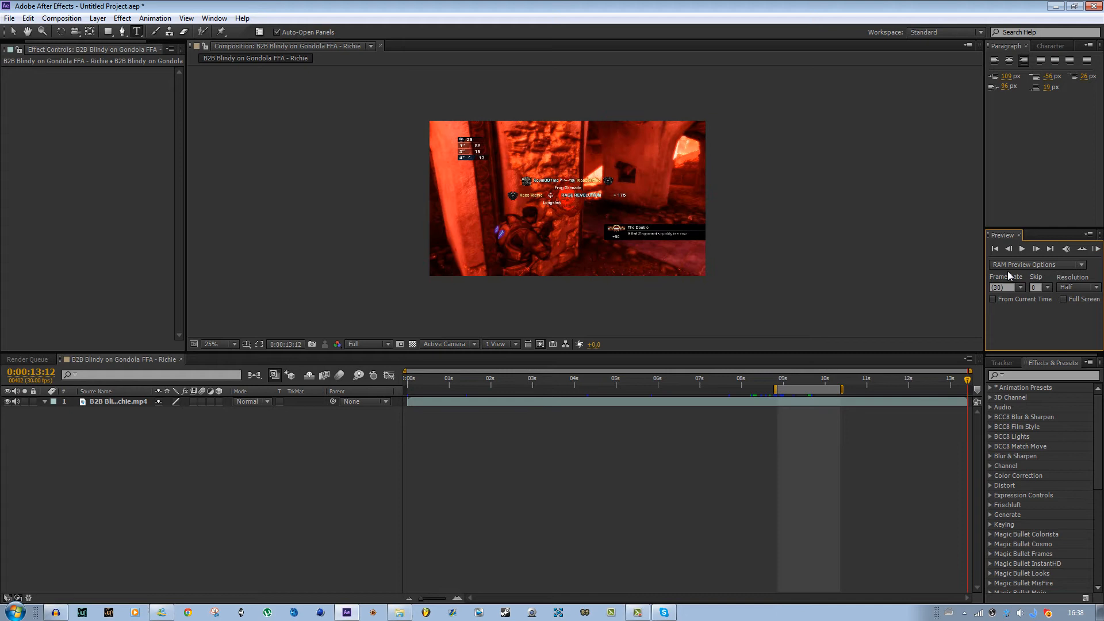
- Toggle the preview loop option and run RAM previews of the work area
left_click(1080, 251)
left_click(1096, 249)
left_click(1082, 250)
left_click(1096, 249)
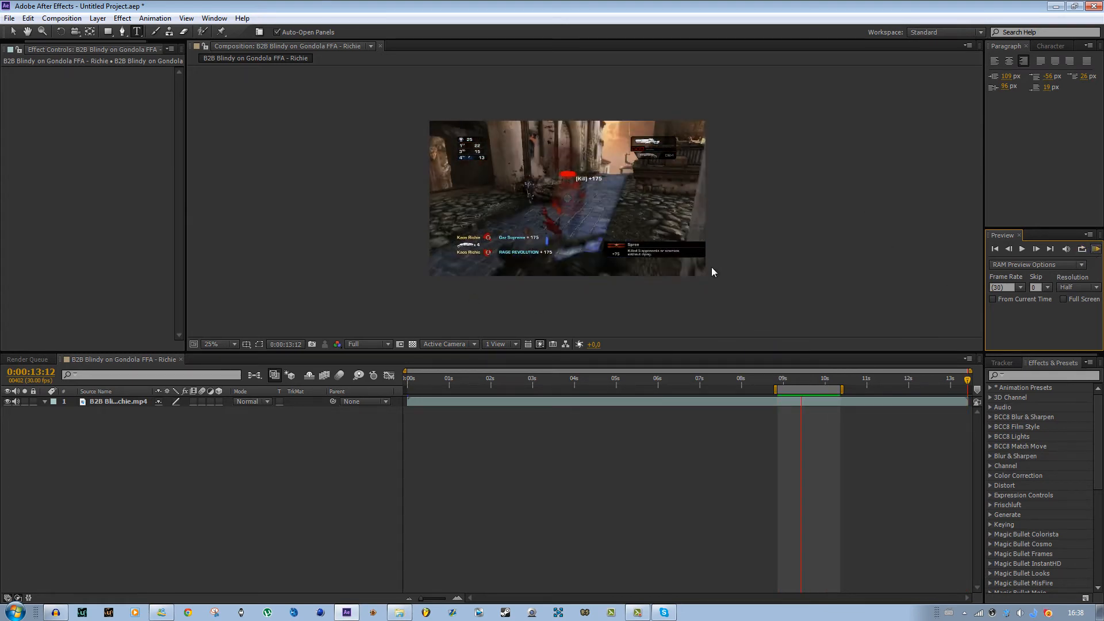
key("space")
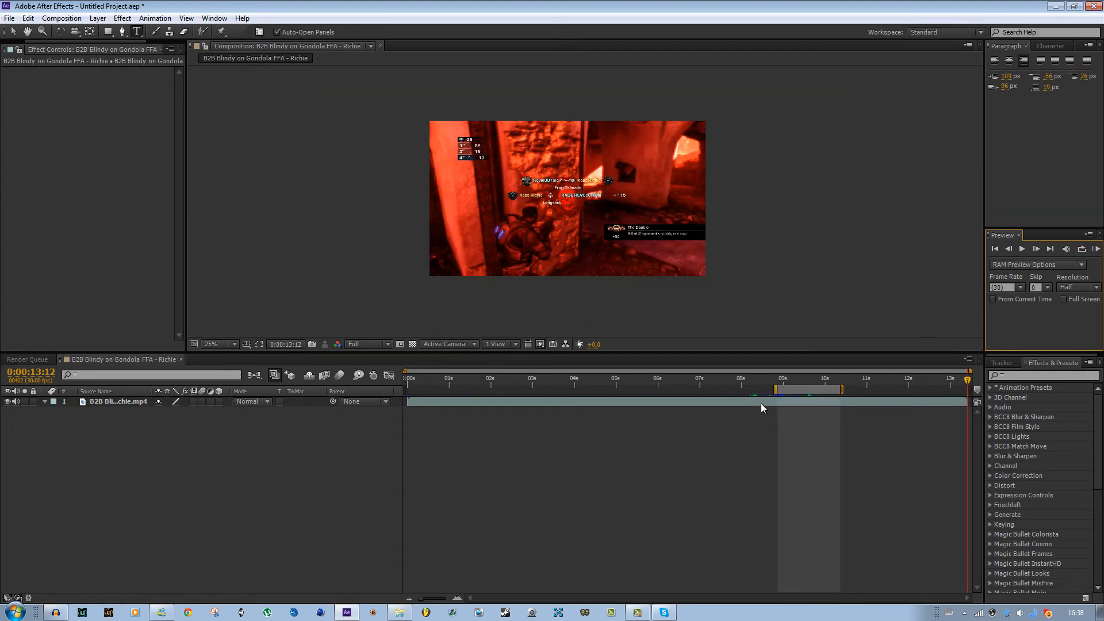
- Set the RAM preview Skip value to 1 and play a RAM preview
left_click(1038, 267)
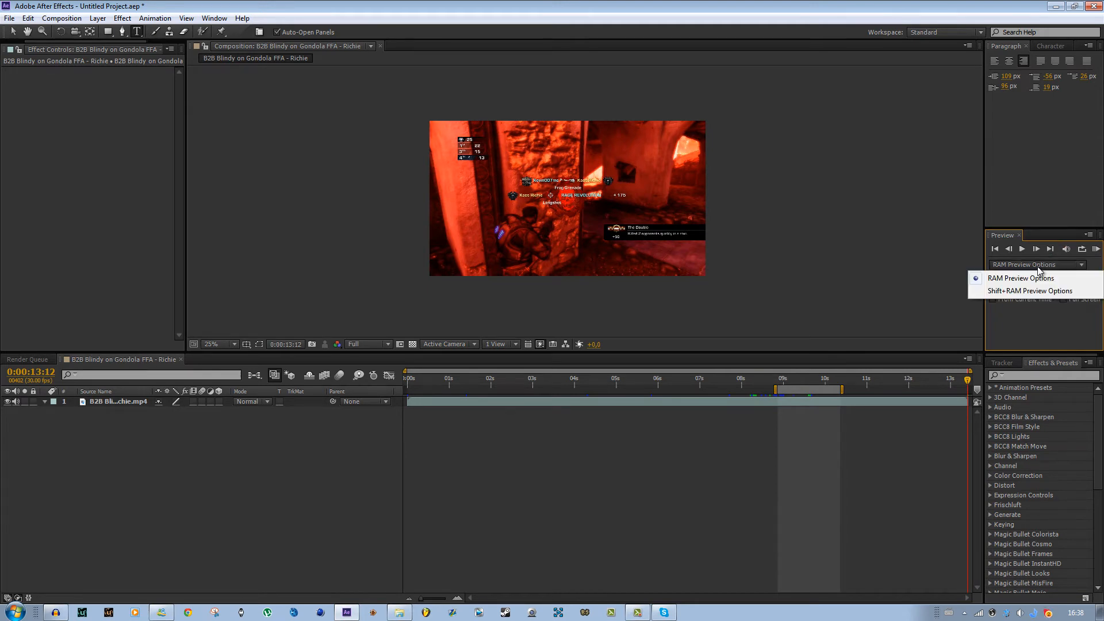
left_click(1035, 342)
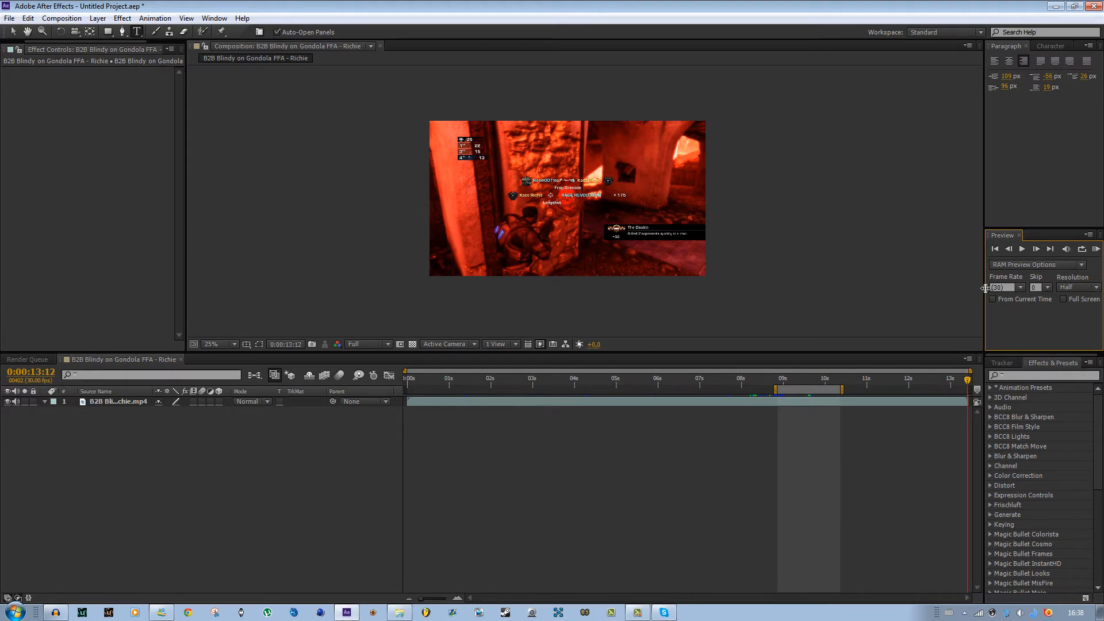
left_click(1049, 290)
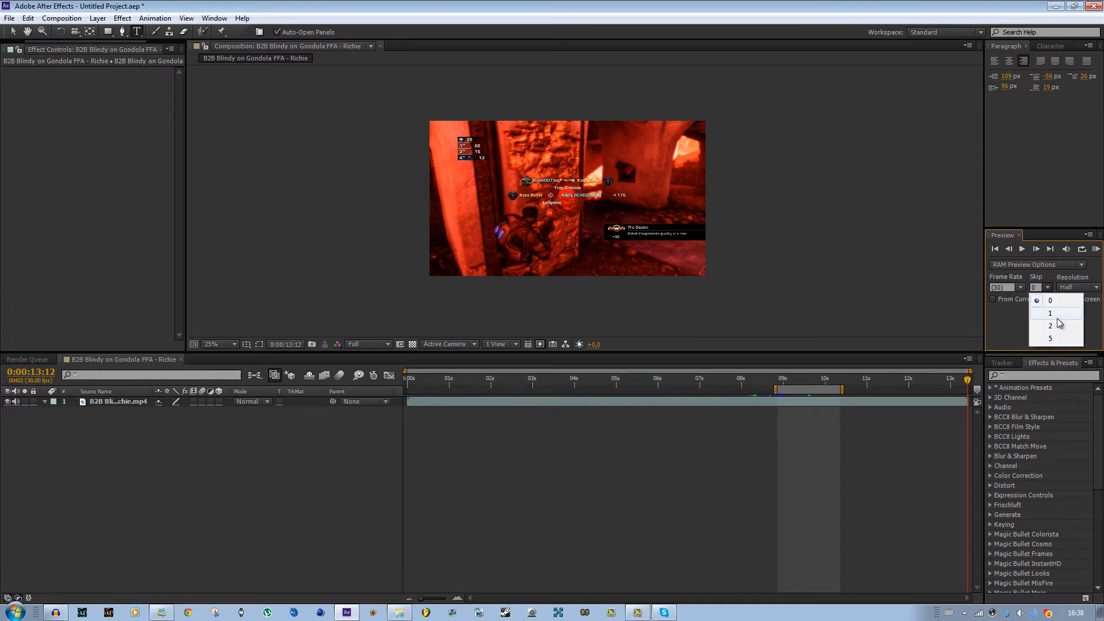
left_click(1055, 314)
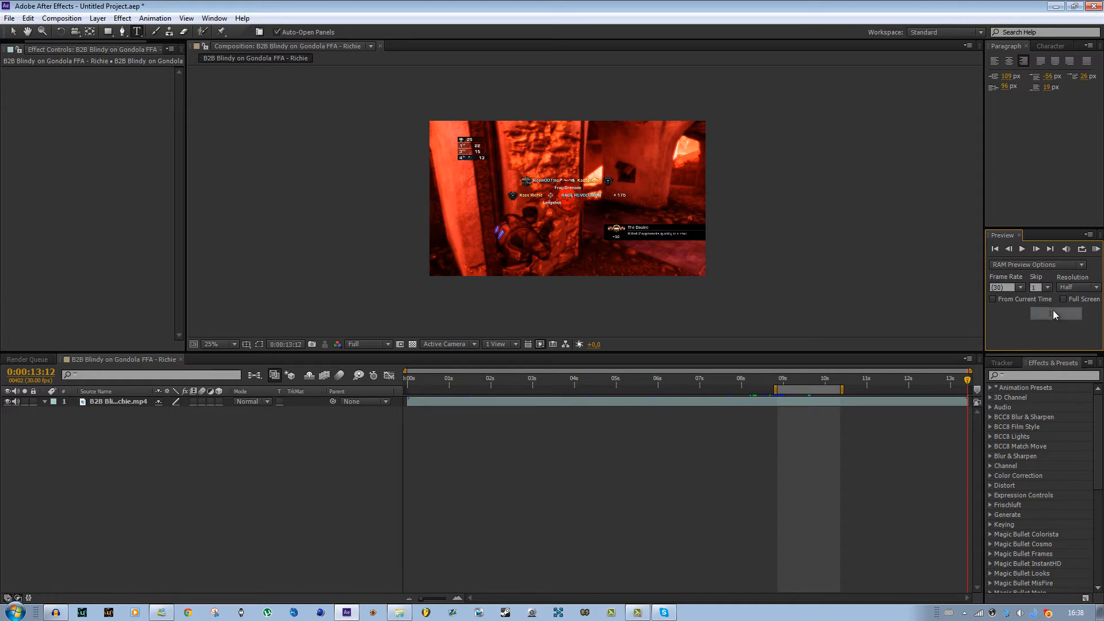
left_click(1097, 249)
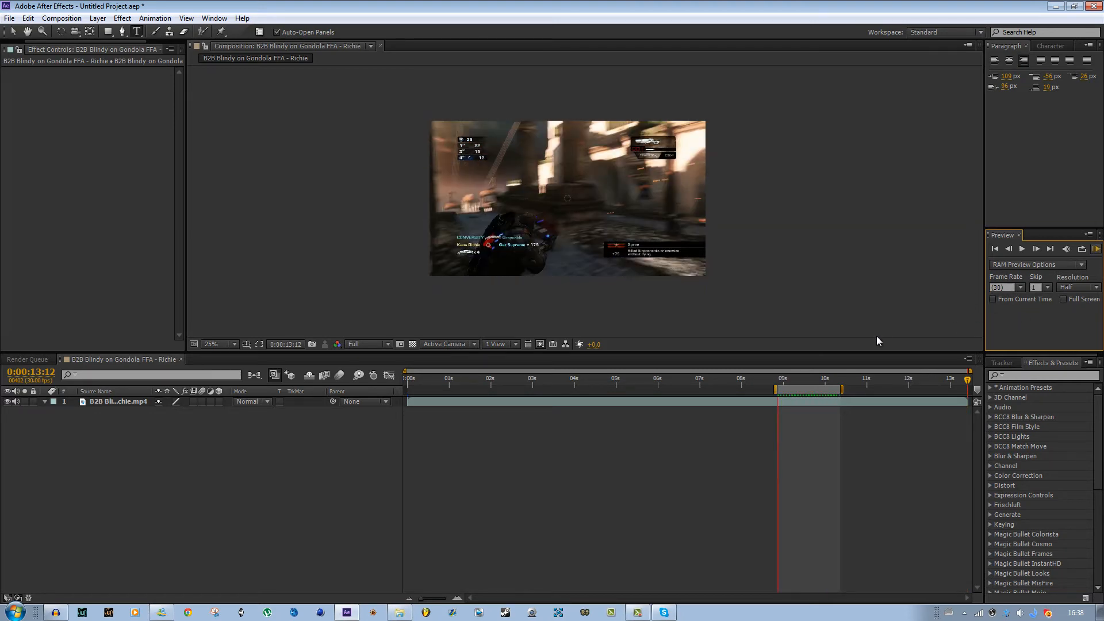
left_click(1096, 249)
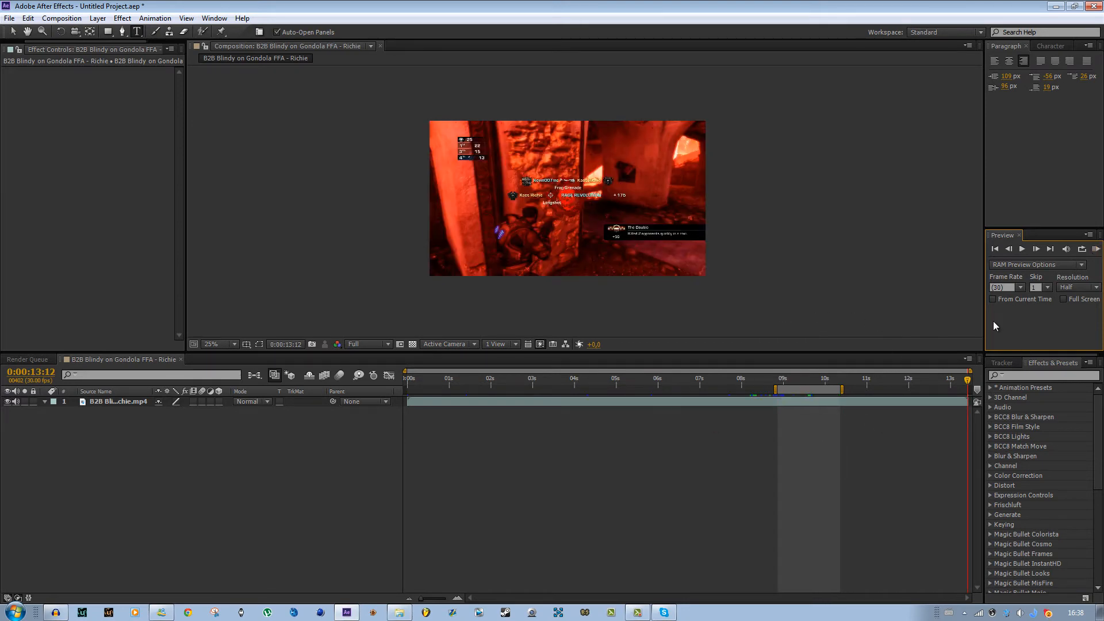
- Set the RAM preview Skip value back to 0 and open the preview Resolution choices
left_click(1044, 288)
left_click(1043, 300)
left_click(1079, 287)
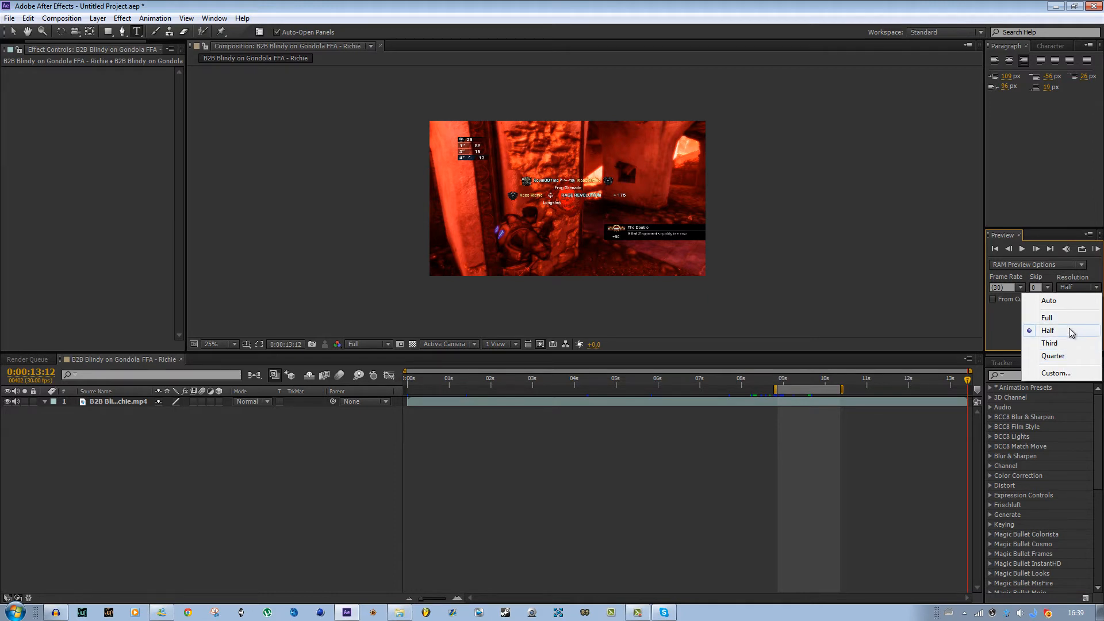
- Turn on From Current Time, place the current time at about 10 seconds and run RAM previews from there
left_click(997, 325)
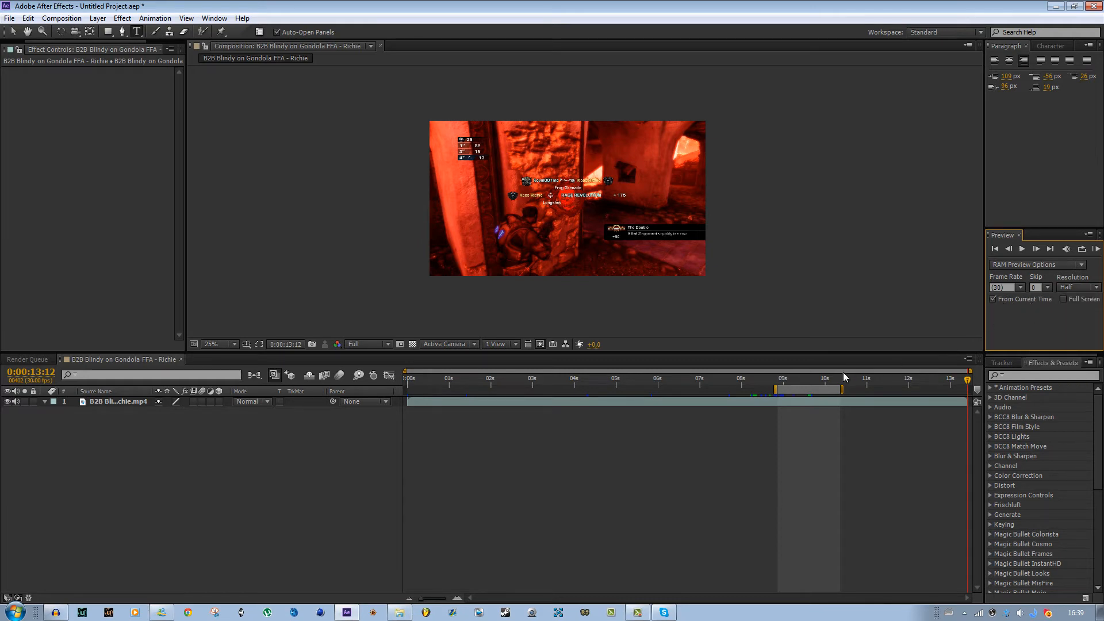
left_click(862, 378)
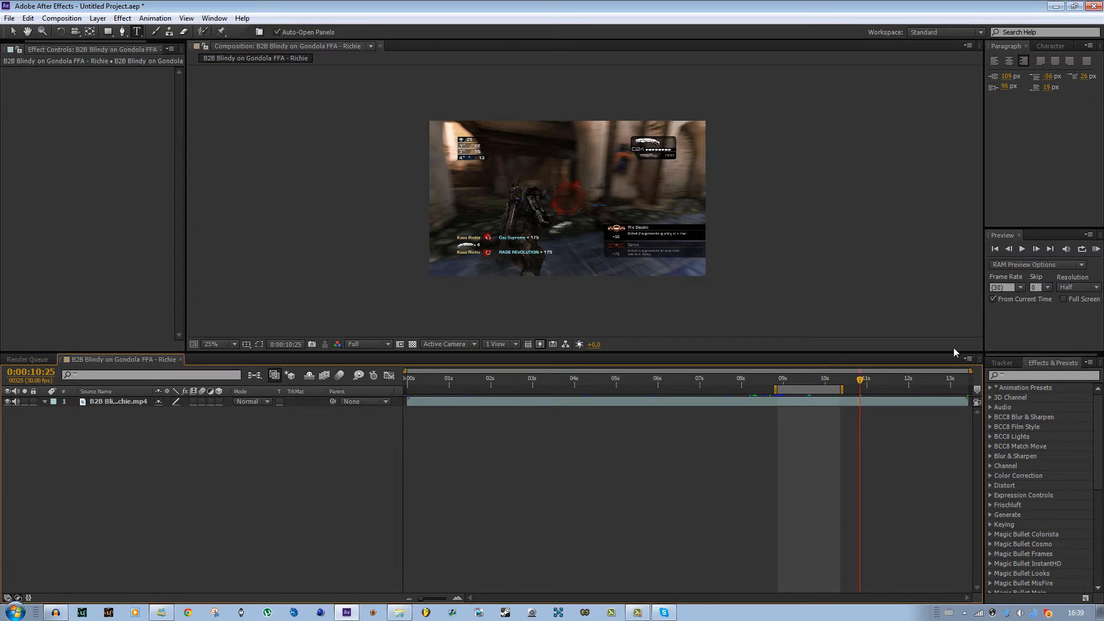
left_click(1096, 249)
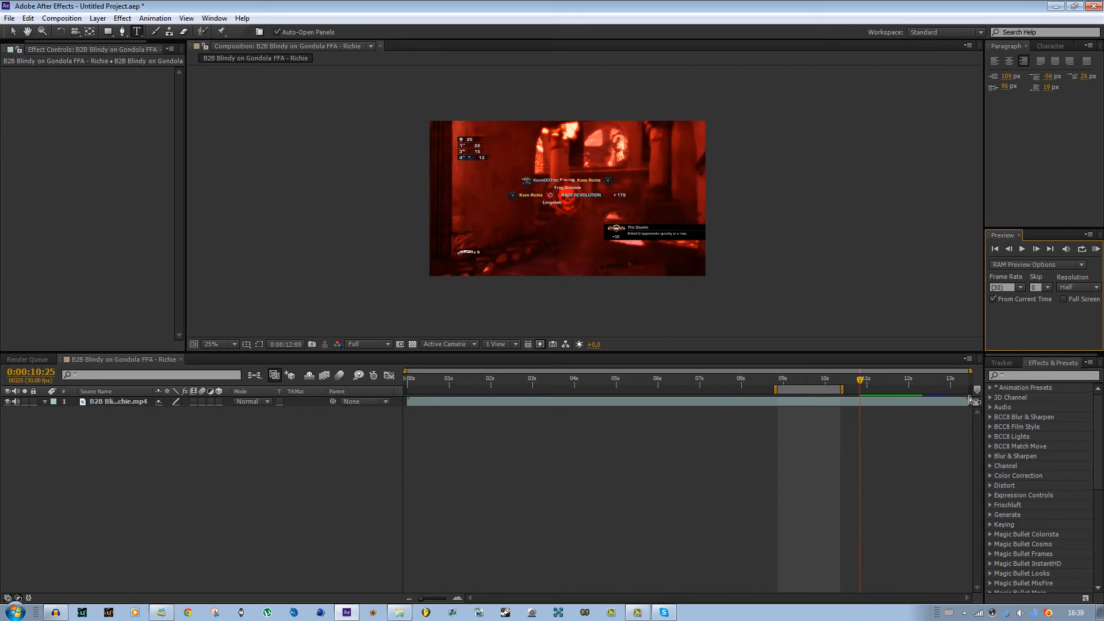
left_click(1098, 251)
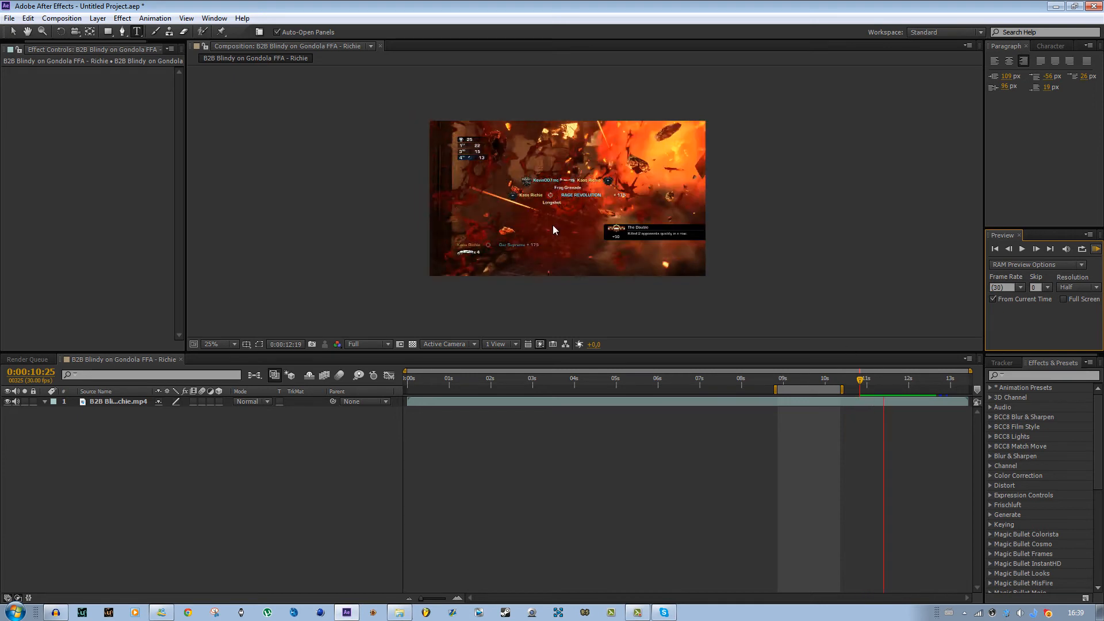
left_click(1099, 249)
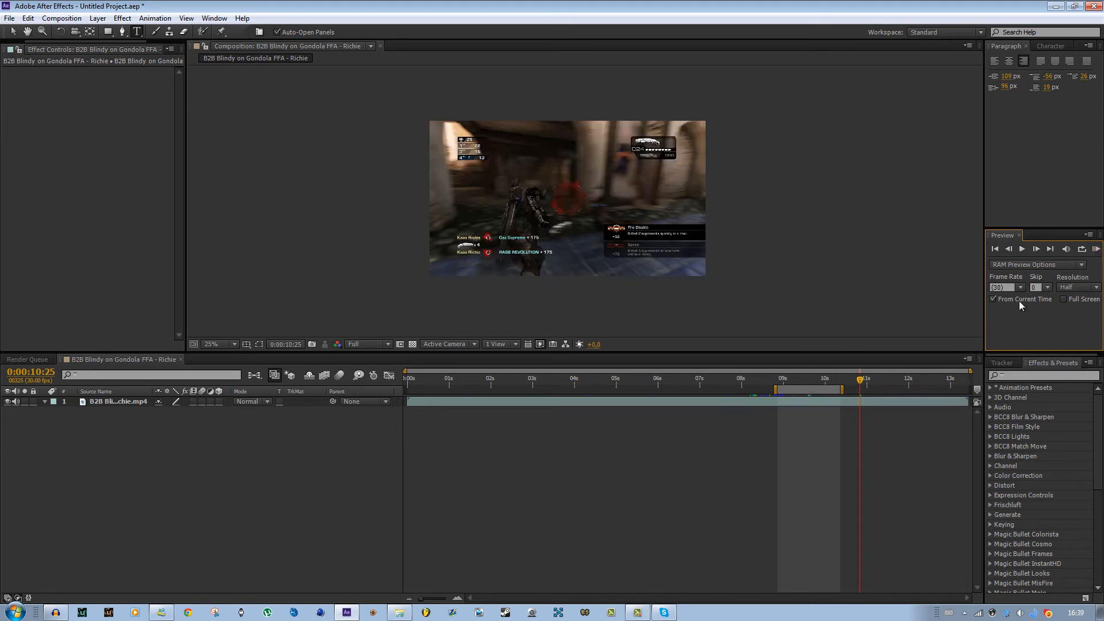
- Turn off From Current Time and move the current time back to about 7 seconds 17 frames
left_click(999, 299)
left_click_drag(800, 377, 724, 377)
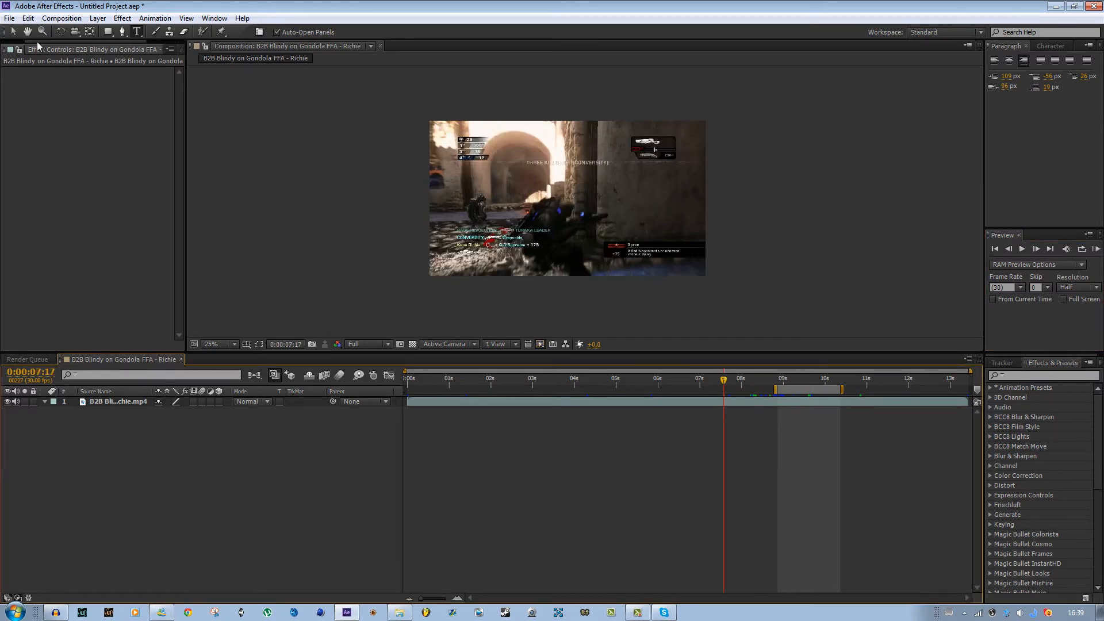
- Pan around the composition viewer with the Hand tool
left_click(31, 32)
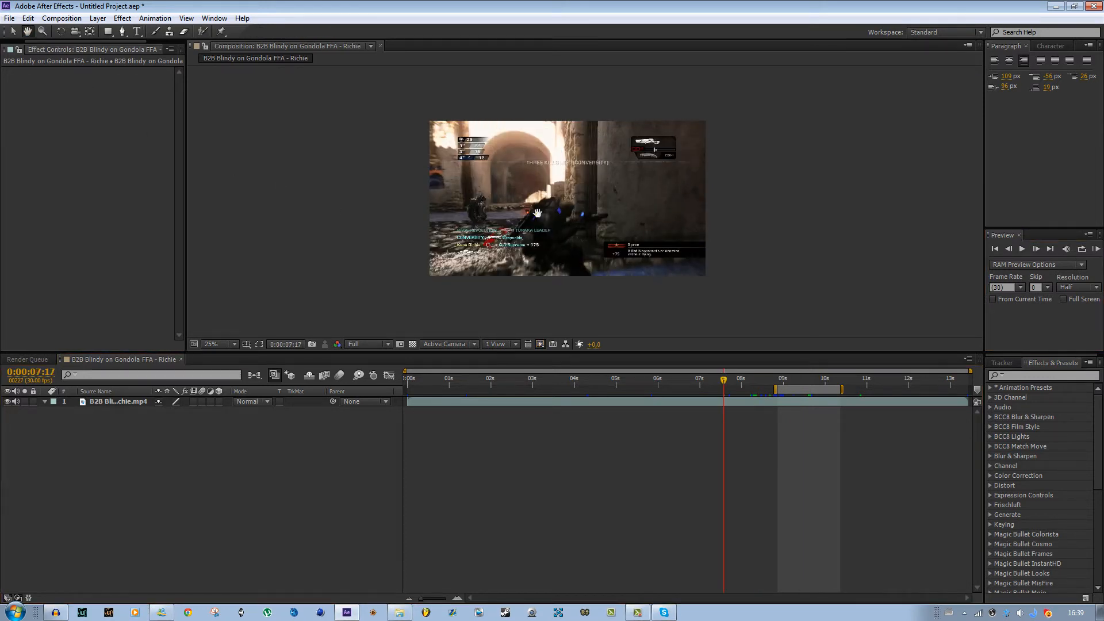
left_click_drag(572, 211, 588, 174)
left_click(14, 31)
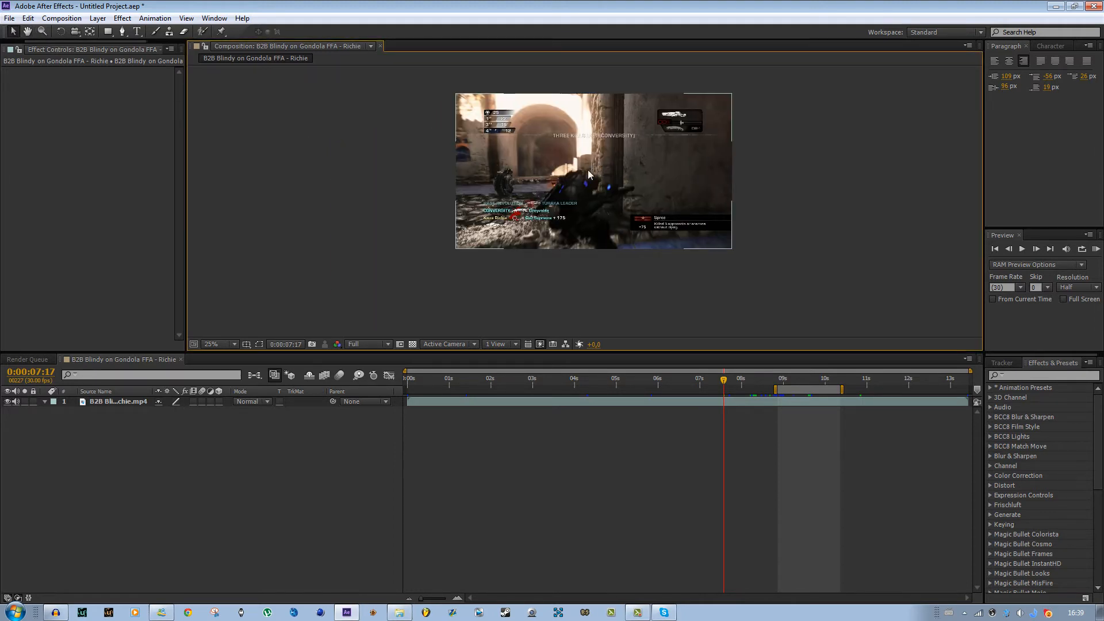
left_click_drag(490, 214, 501, 258)
scroll(501, 257, "up", 2)
left_click(30, 32)
left_click_drag(579, 137, 452, 157)
key("comma")
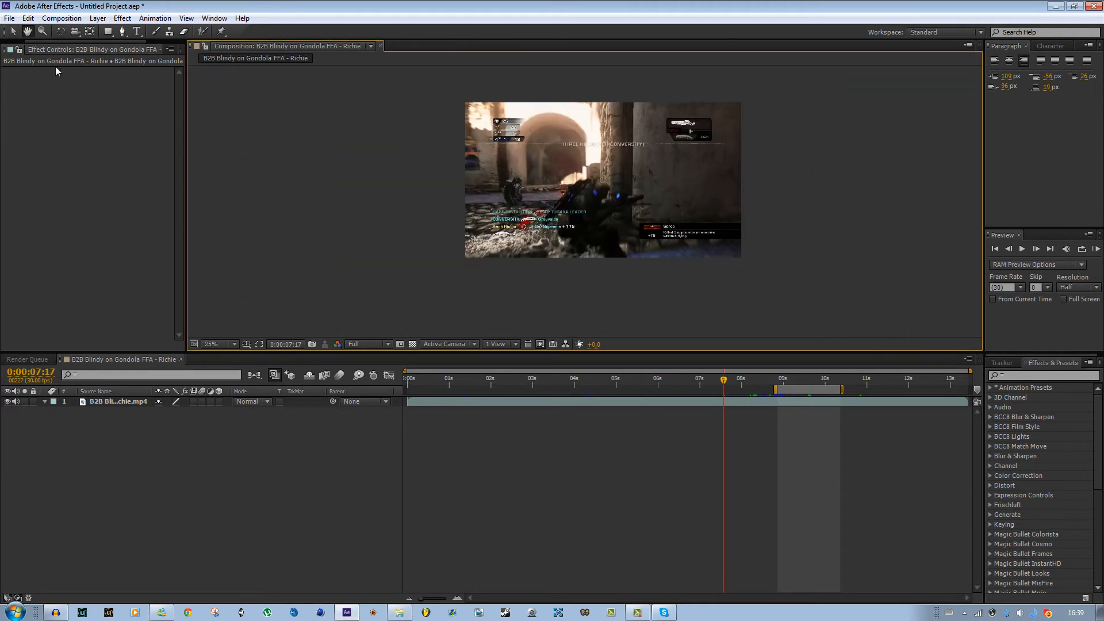
- Zoom the composition viewer in and out with the Zoom tool
left_click(41, 31)
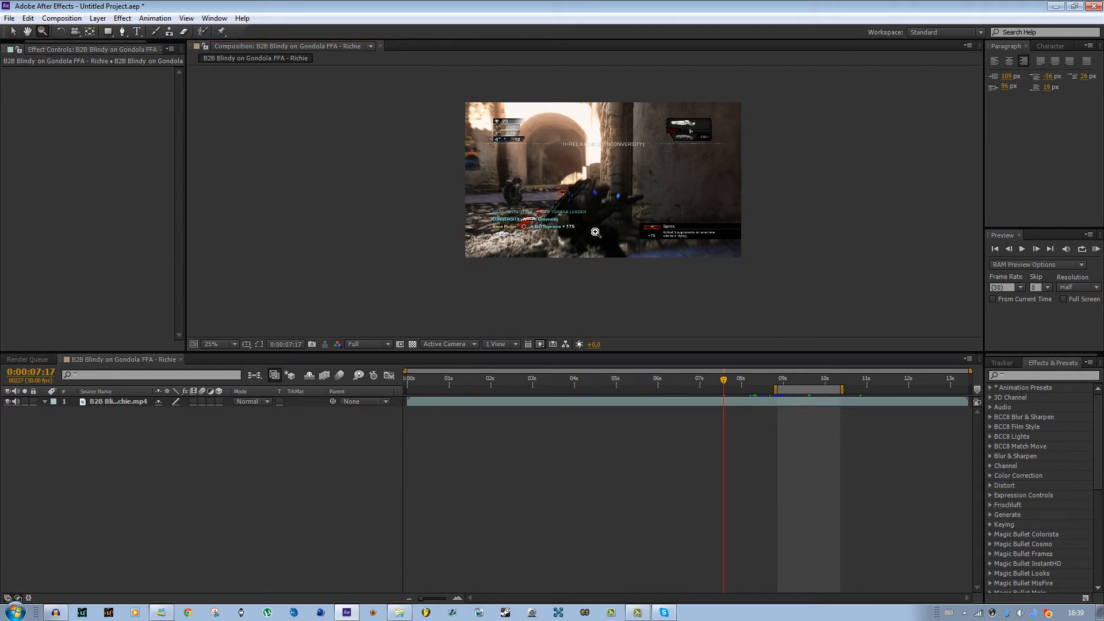
left_click(577, 189)
left_click(578, 188)
scroll(576, 194, "down", 5)
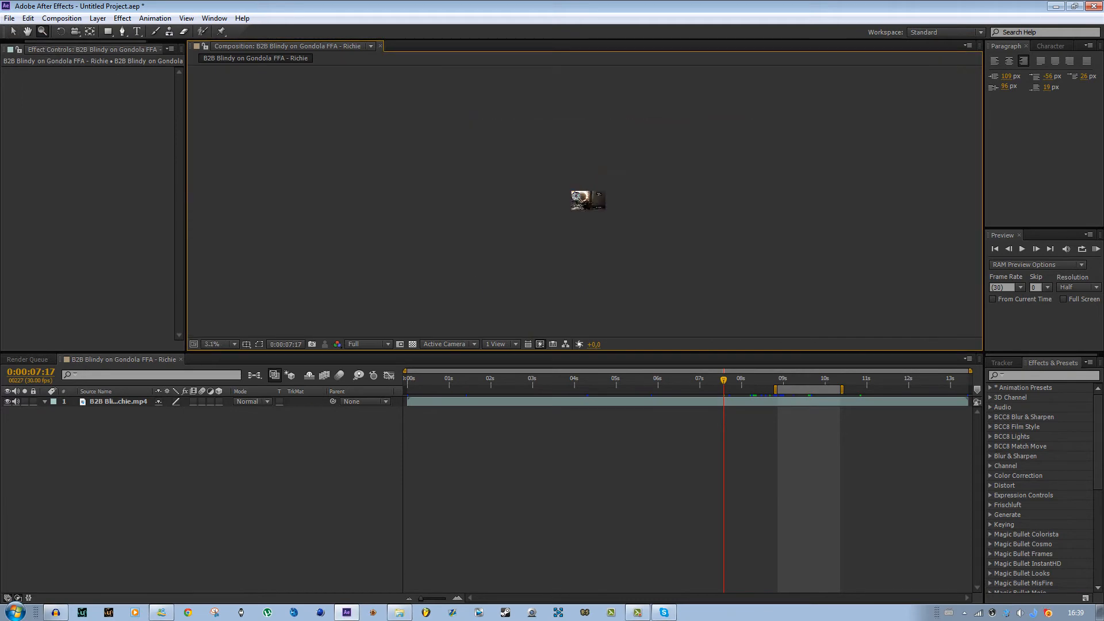
scroll(574, 195, "up", 4)
scroll(574, 195, "down", 1)
scroll(575, 193, "up", 2)
scroll(566, 189, "down", 4)
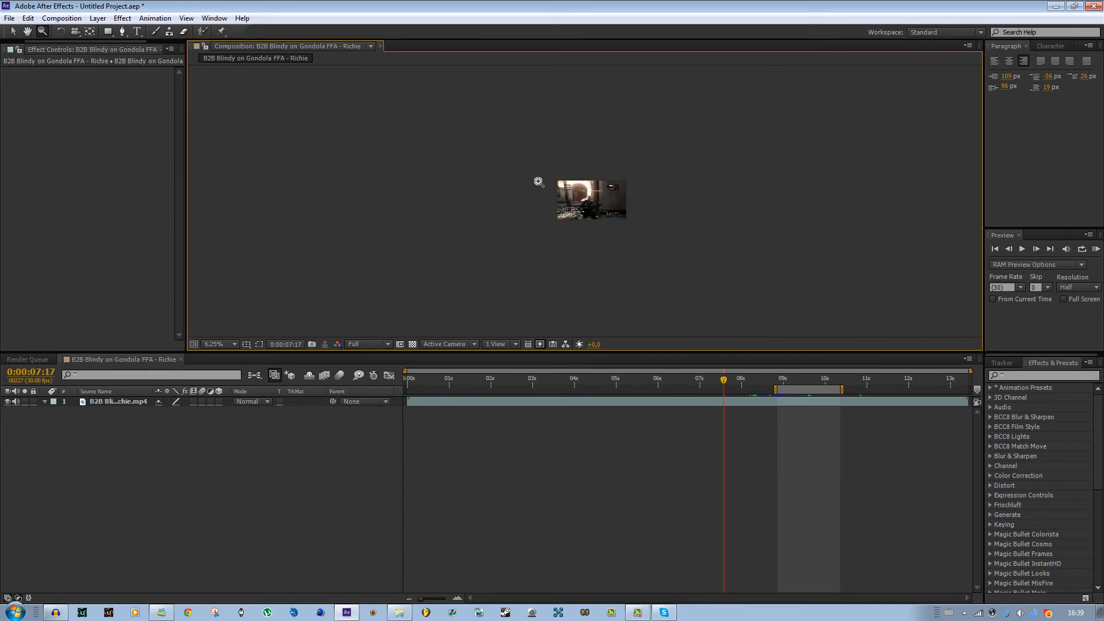
scroll(535, 180, "up", 3)
- Rotate the gameplay layer with the Rotation tool and undo the rotation
left_click(61, 32)
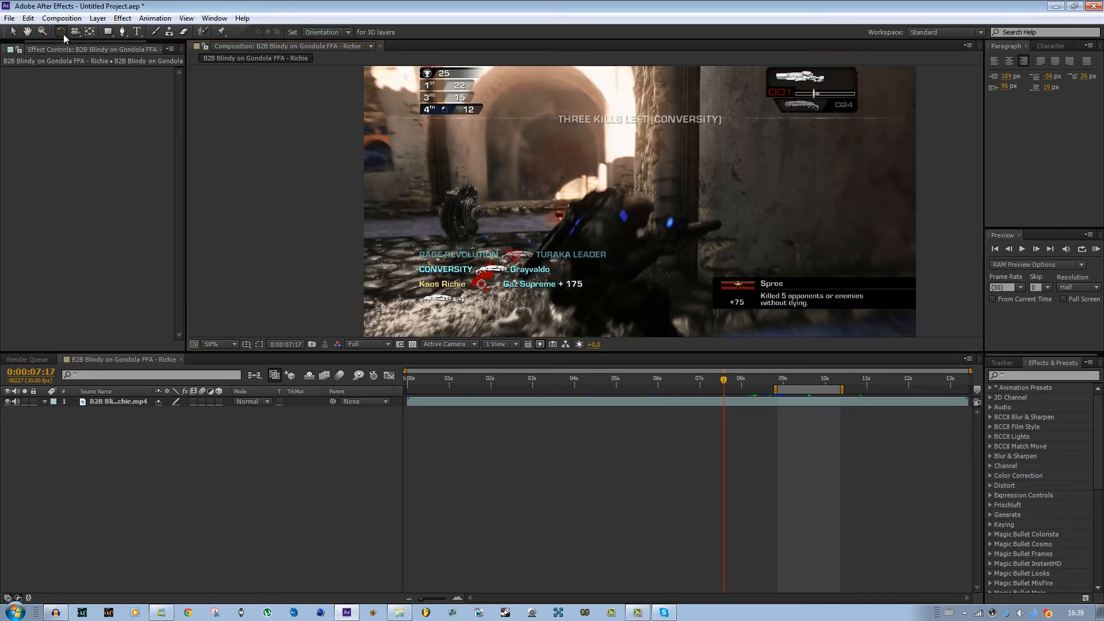
scroll(525, 231, "down", 1)
left_click_drag(591, 197, 589, 301)
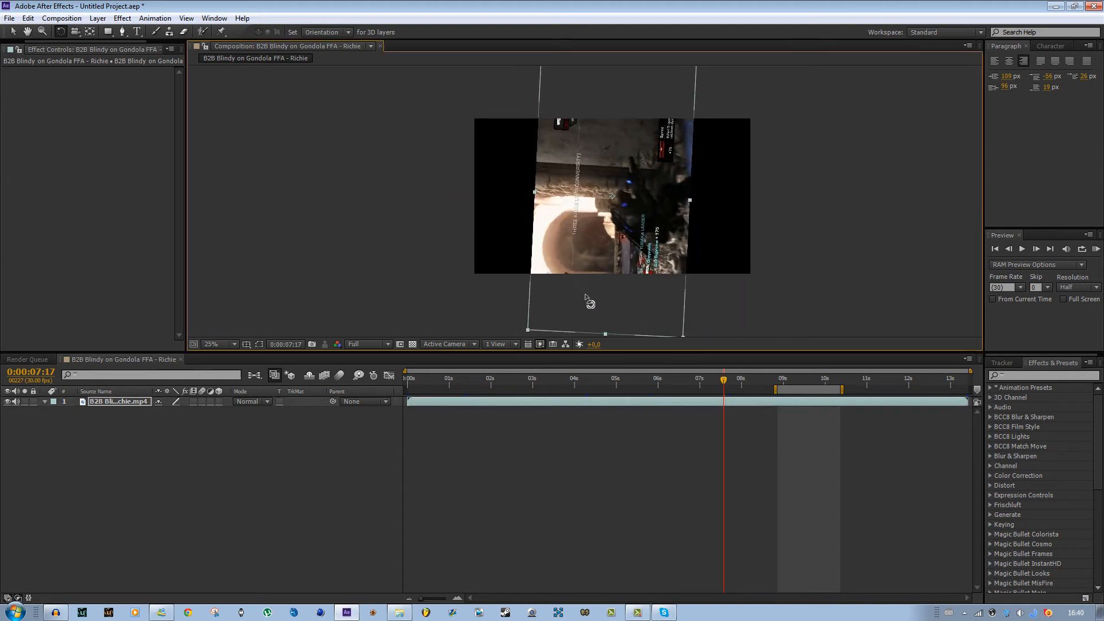
key("ctrl+z")
- Reveal the gameplay layer's Rotation property, scrub its value and undo the change
left_click(654, 405)
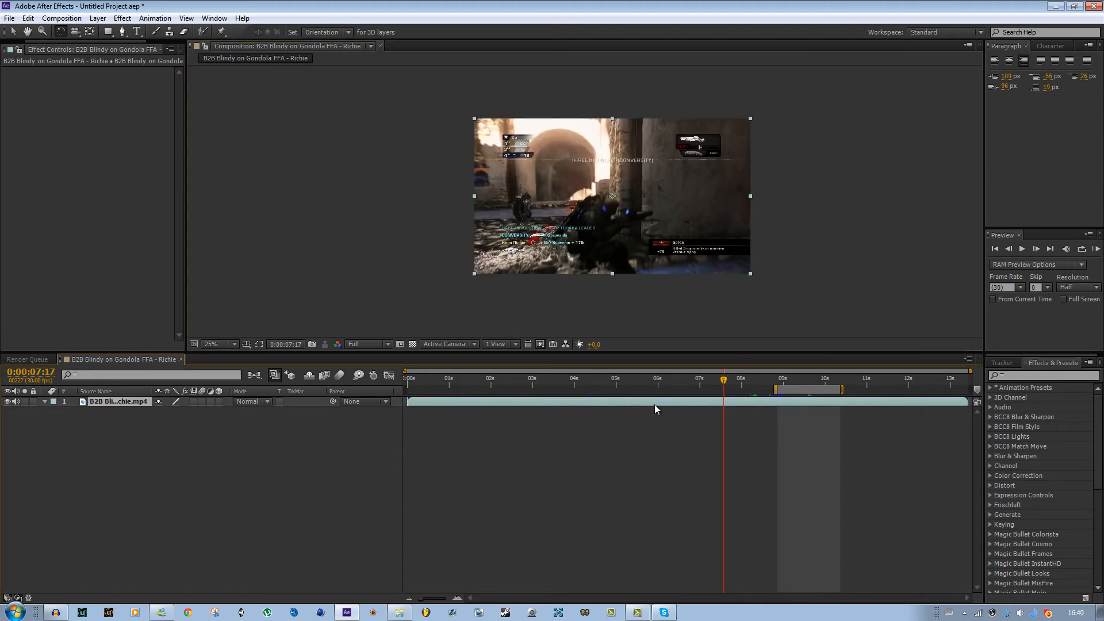
key("r")
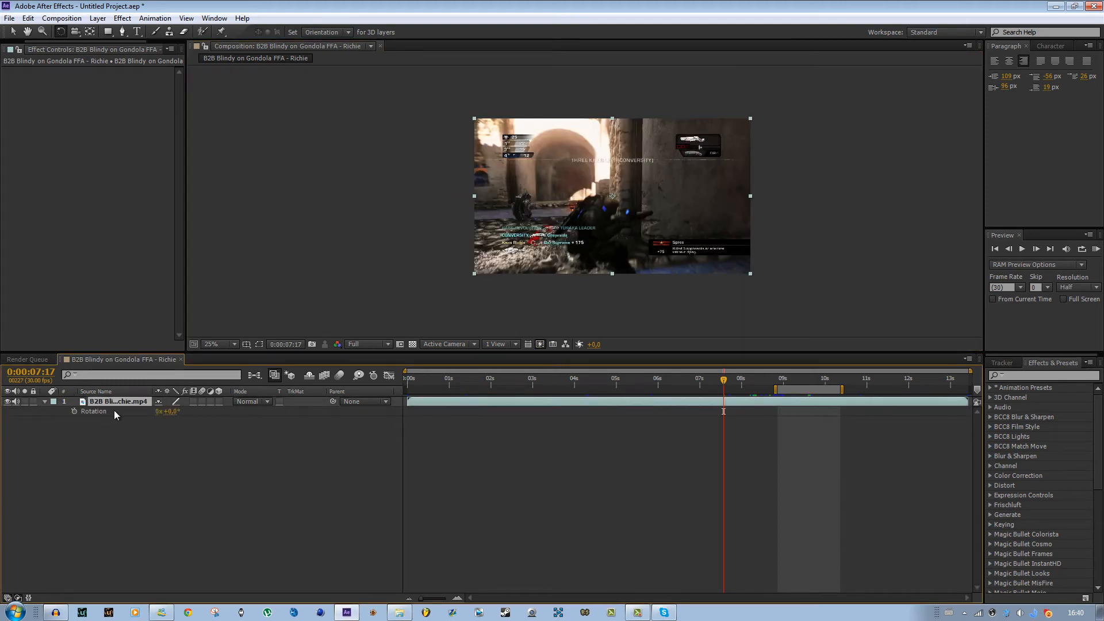
left_click_drag(172, 411, 234, 426)
key("ctrl+z")
left_click(89, 33)
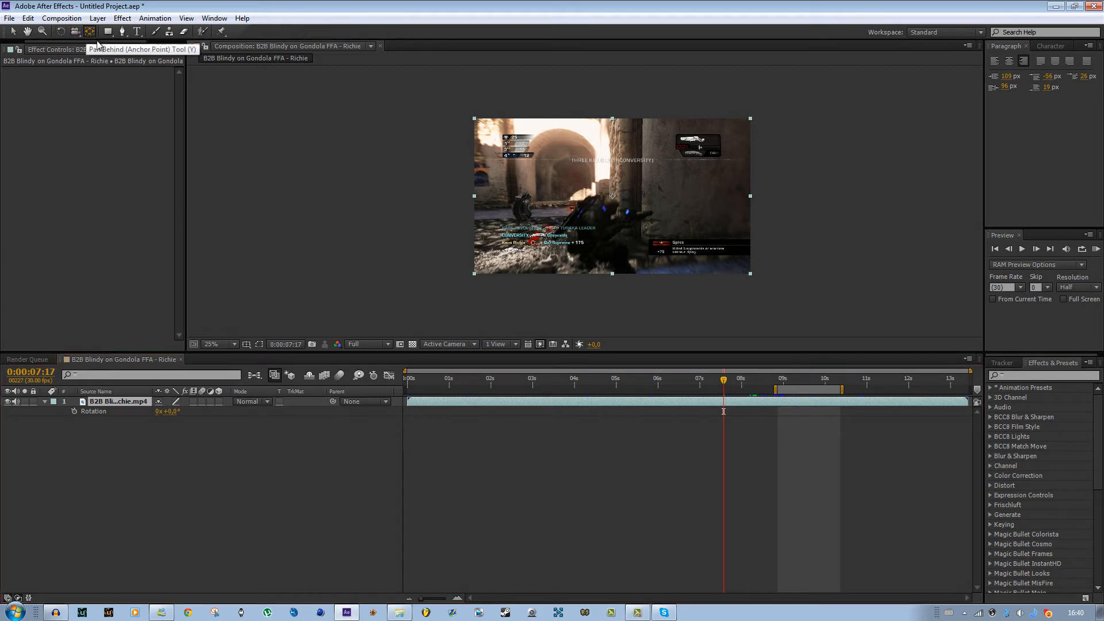
left_click(716, 408)
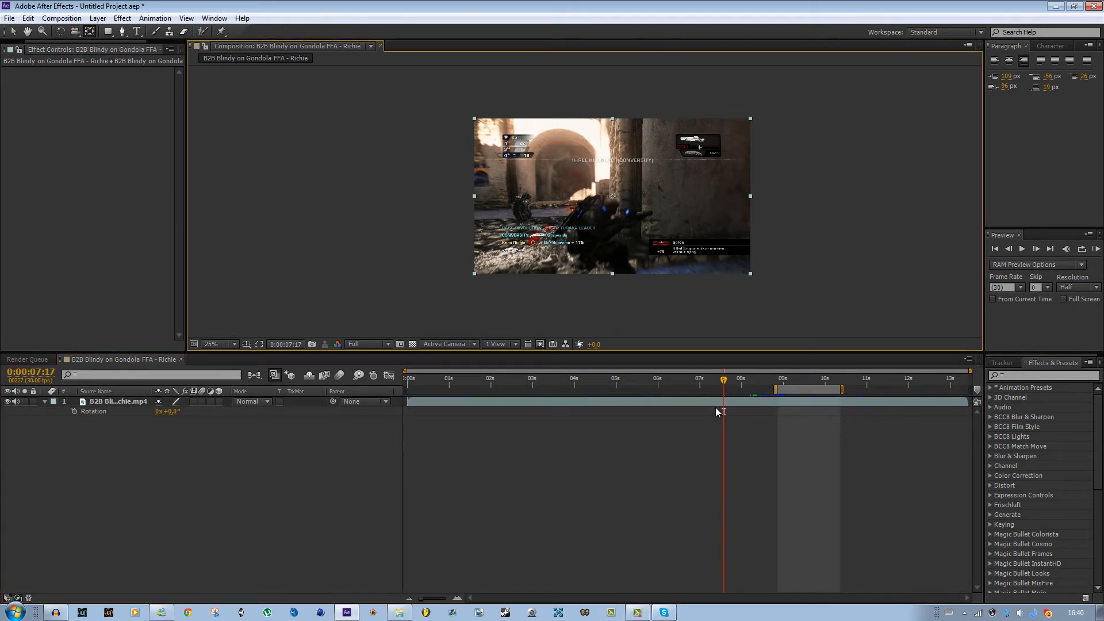
left_click(726, 401)
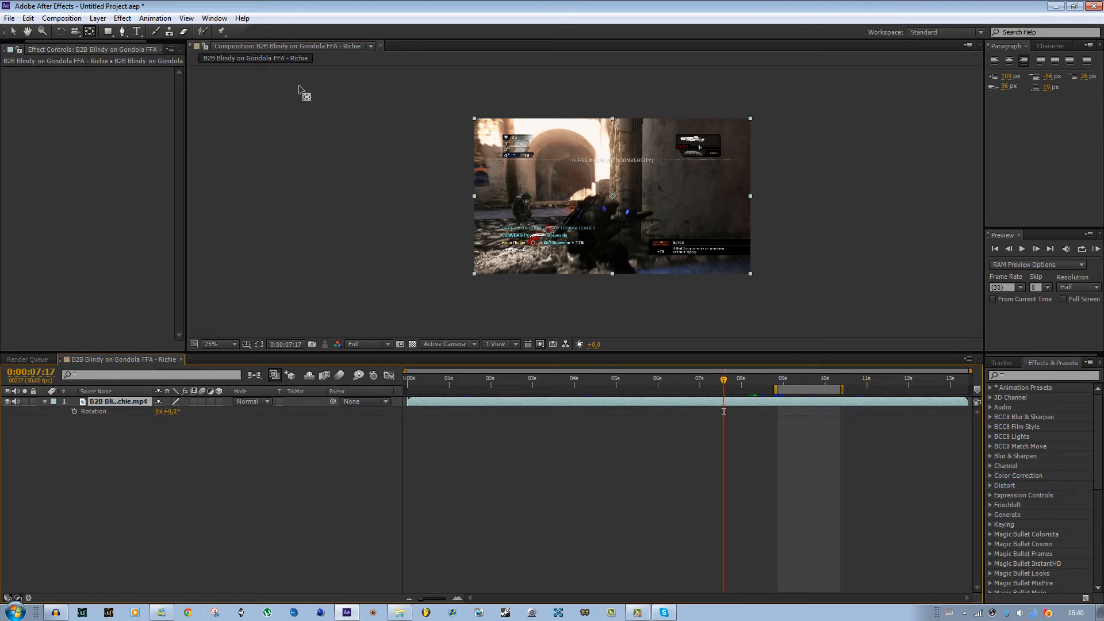
left_click(13, 31)
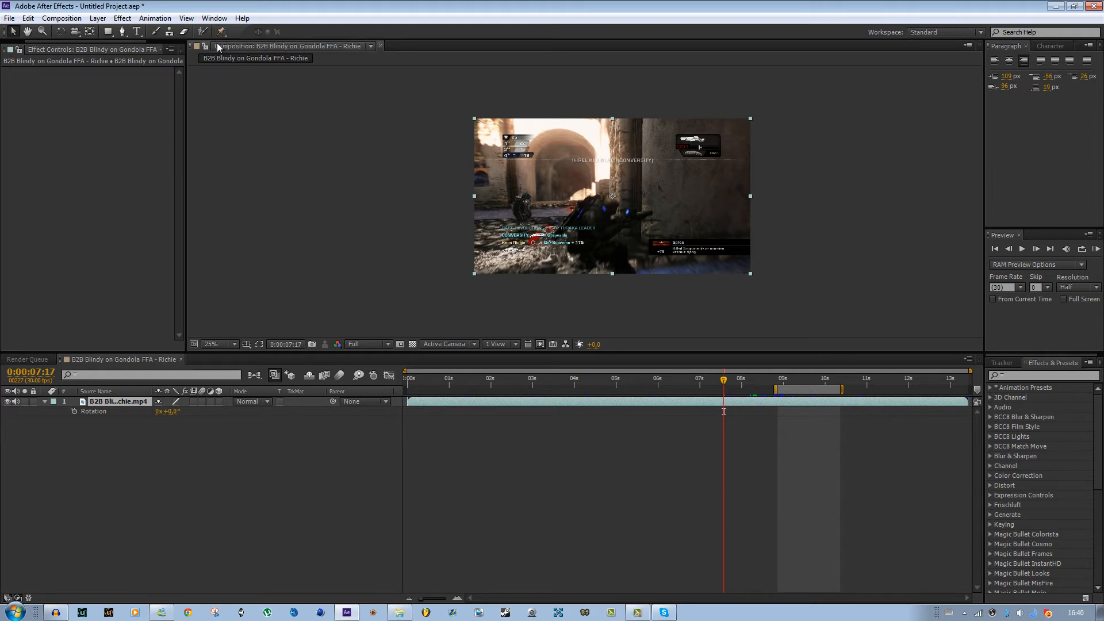
left_click(114, 35)
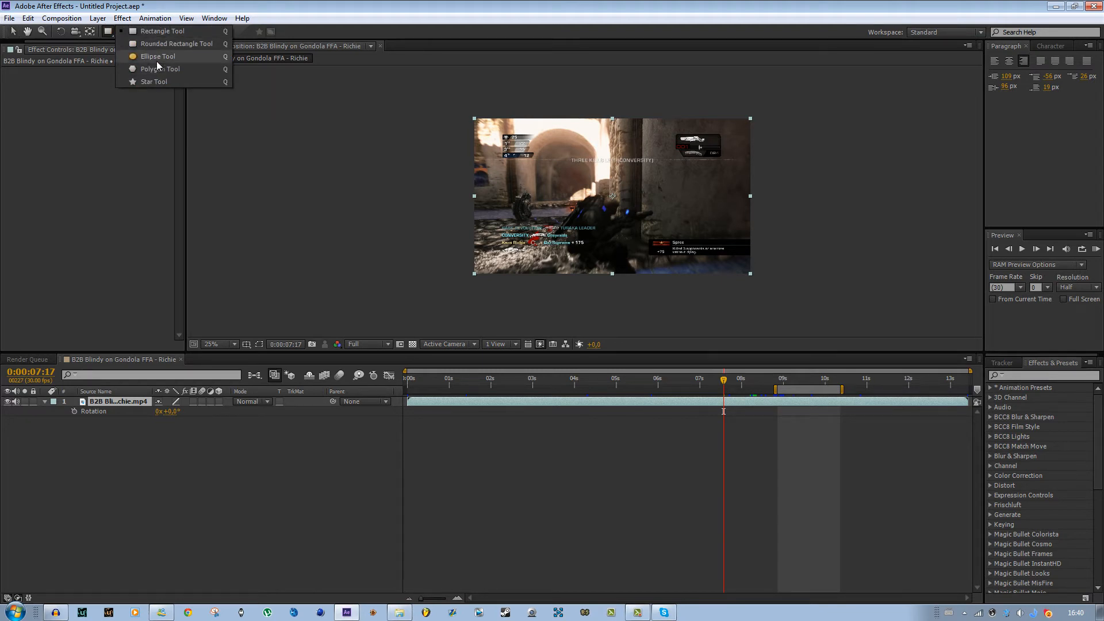
left_click(110, 30)
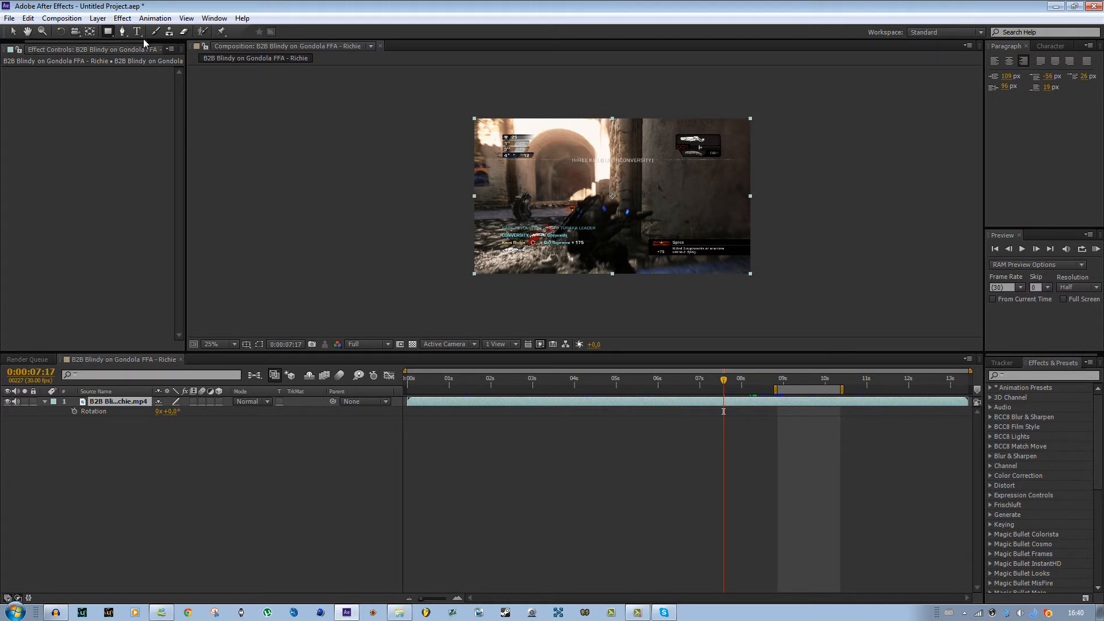
left_click(137, 33)
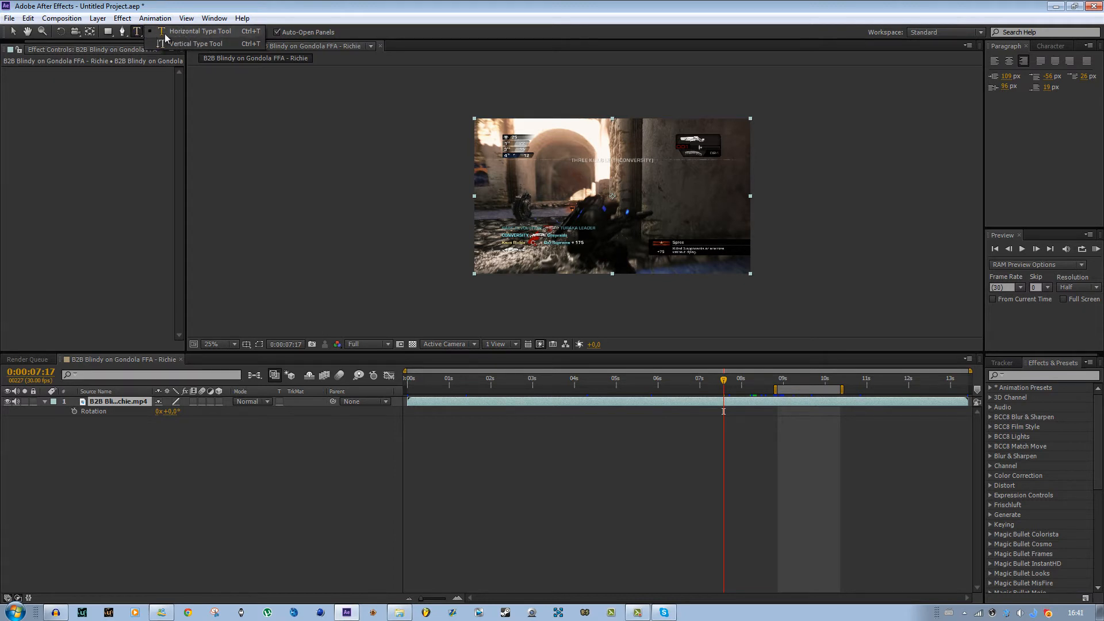
left_click(124, 31)
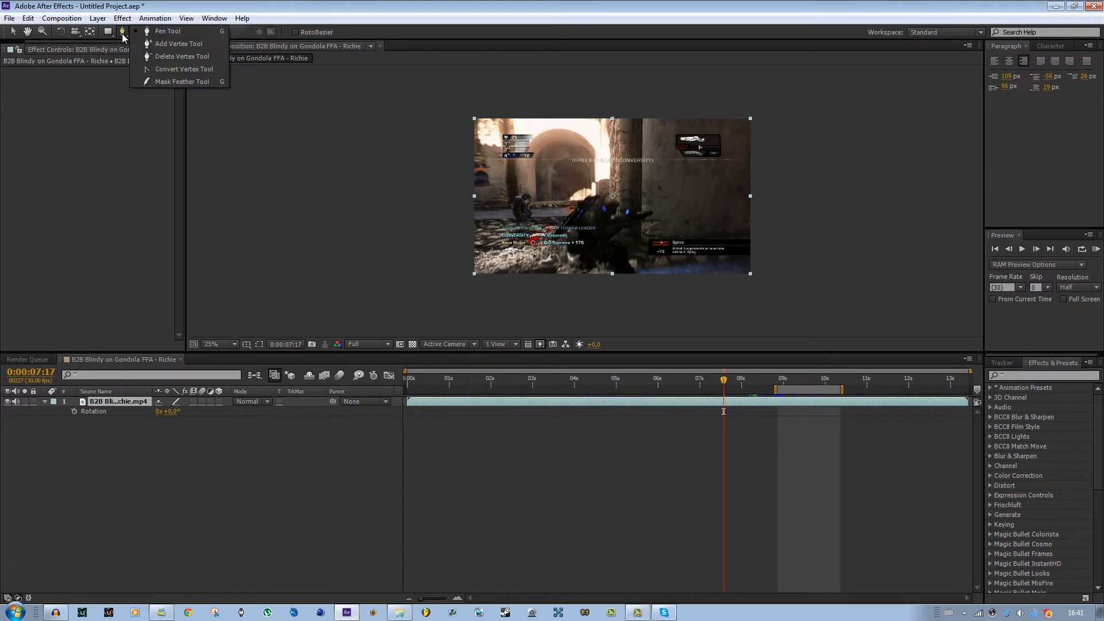
- Draw a closed Pen tool mask around the THREE KILLS LEFT (CONVERSITY) text on the gameplay layer
left_click(127, 32)
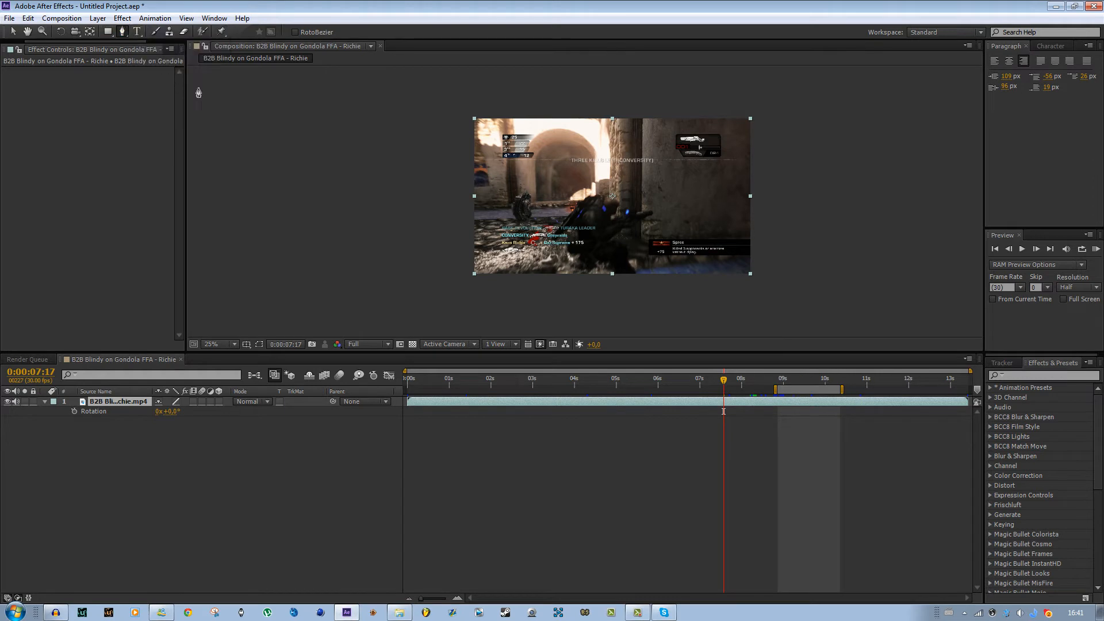
key("period")
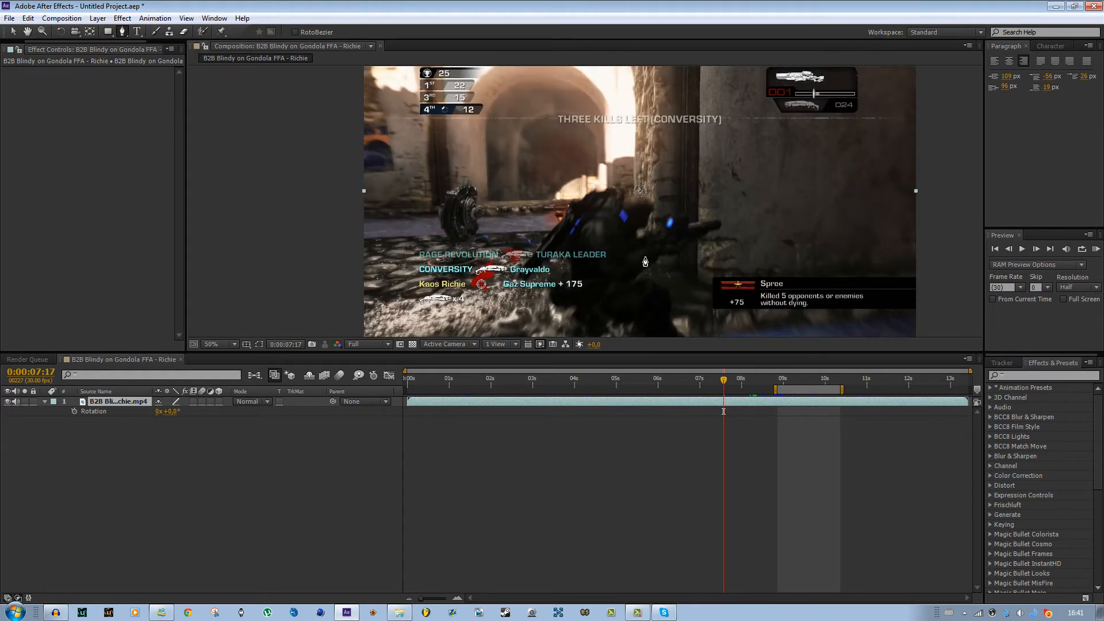
left_click_drag(803, 283, 759, 322)
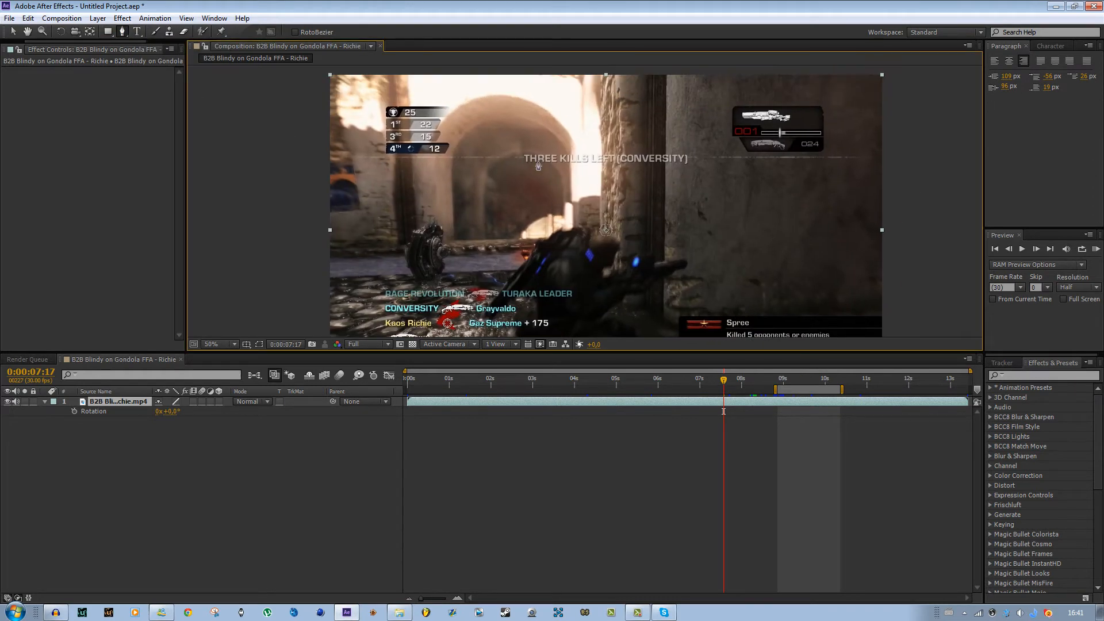
left_click(514, 146)
left_click(520, 171)
left_click(605, 178)
left_click(697, 185)
left_click(698, 158)
left_click(684, 140)
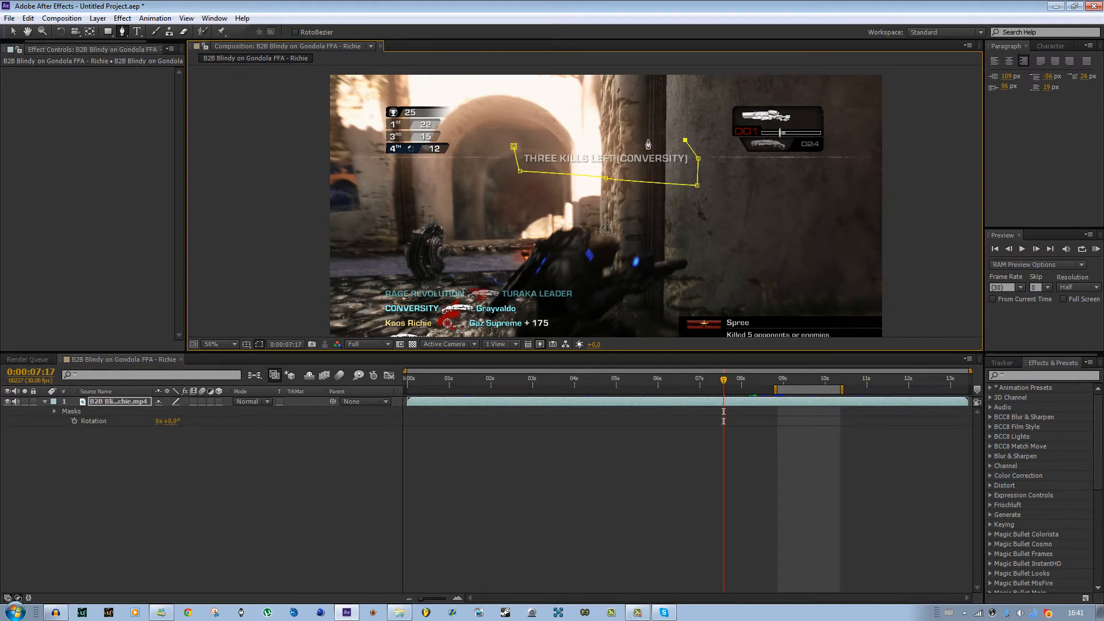
left_click(603, 134)
left_click(575, 134)
left_click(521, 133)
left_click(514, 147)
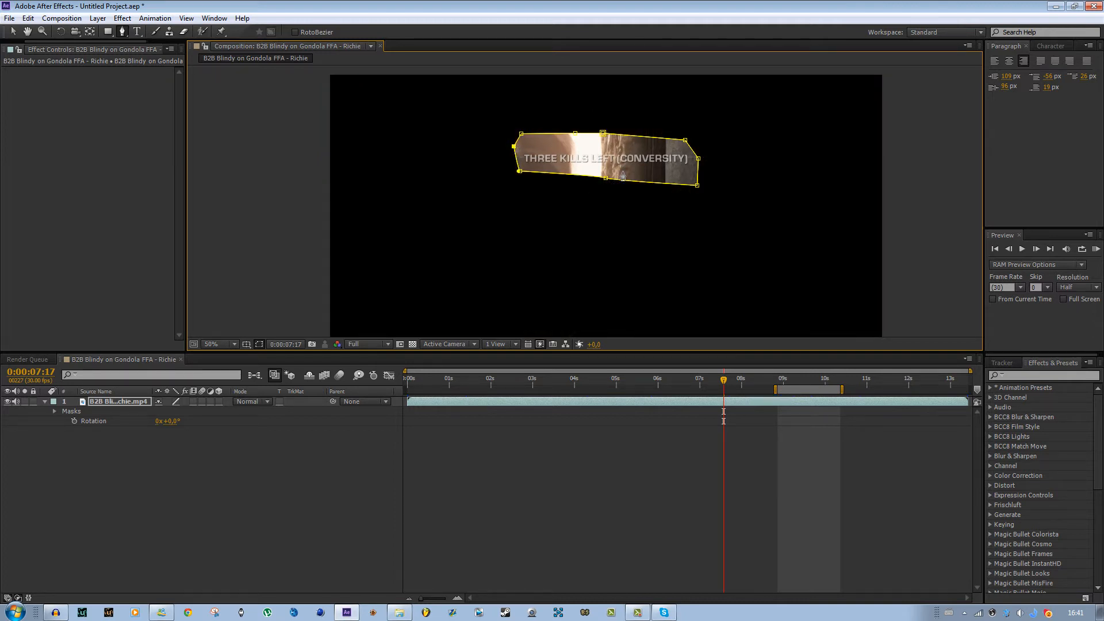
- Drag the mask's vertices to reshape it more tightly around the kill-feed text
scroll(623, 176, "down", 2)
scroll(558, 188, "up", 4)
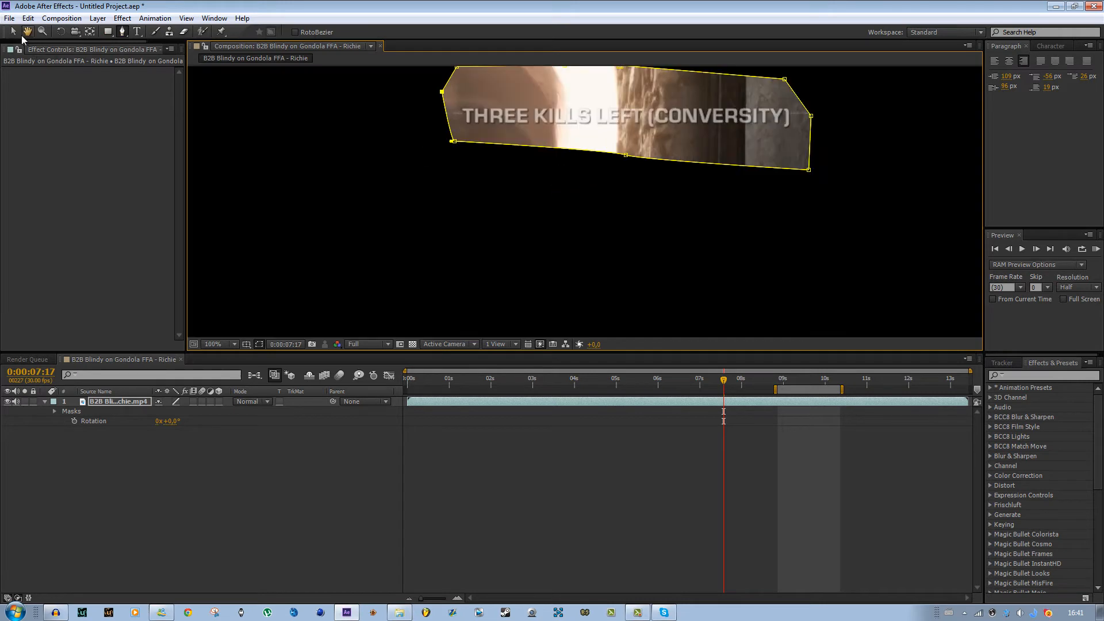
left_click(12, 34)
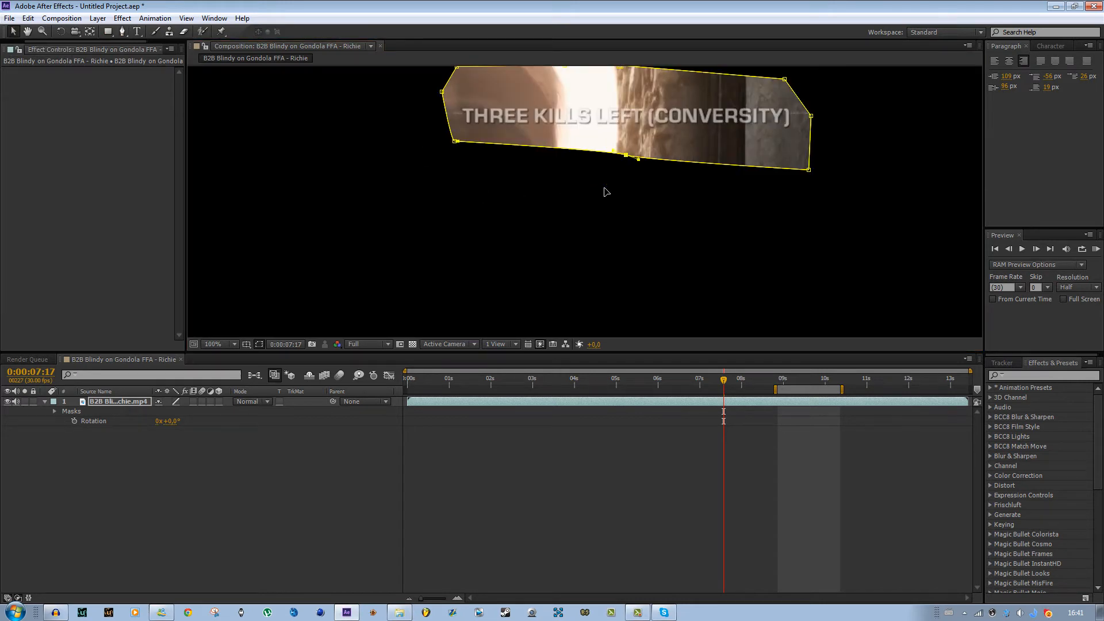
left_click_drag(604, 188, 656, 156)
left_click_drag(454, 141, 429, 161)
left_click_drag(442, 92, 427, 113)
- Expand the gameplay layer's Masks group and the Mask 1 properties
scroll(581, 222, "down", 4)
scroll(640, 205, "up", 2)
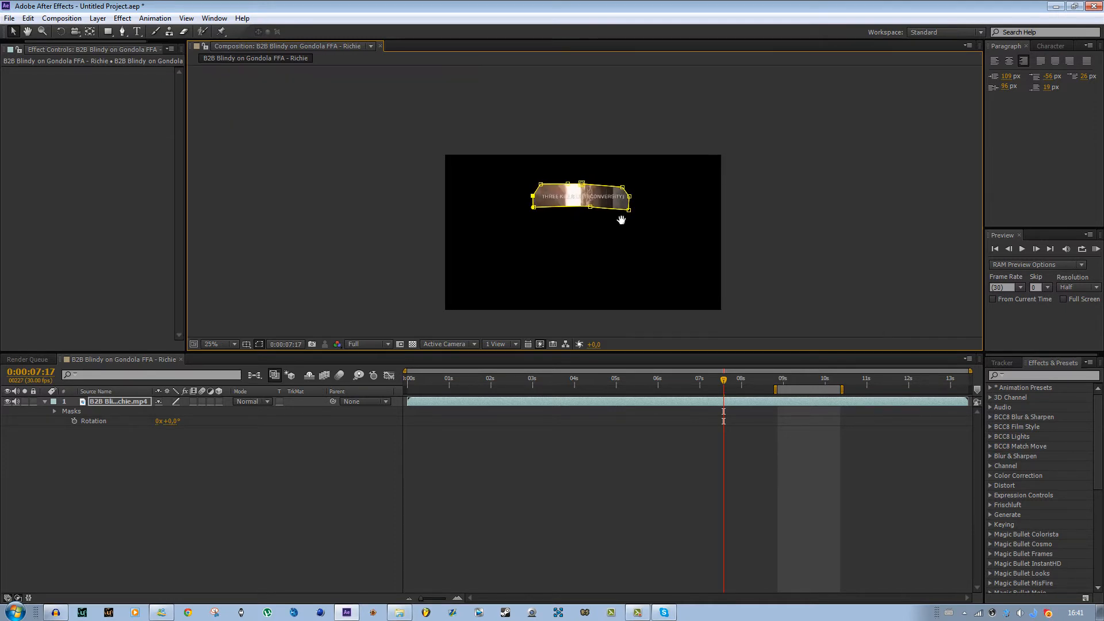
left_click(746, 402)
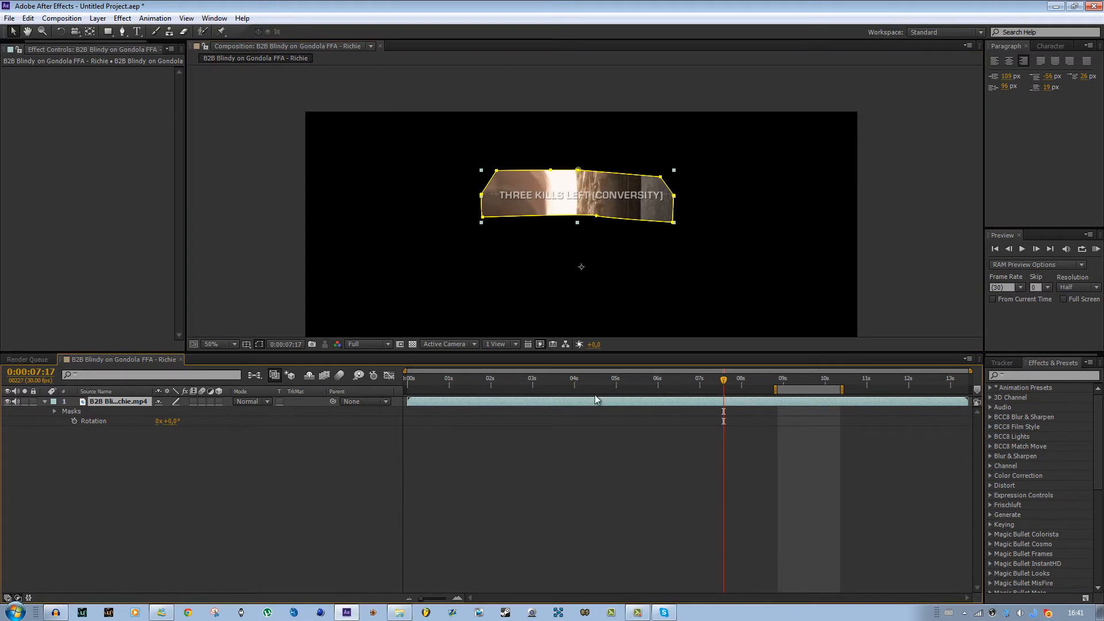
left_click(55, 412)
left_click(59, 423)
left_click(64, 422)
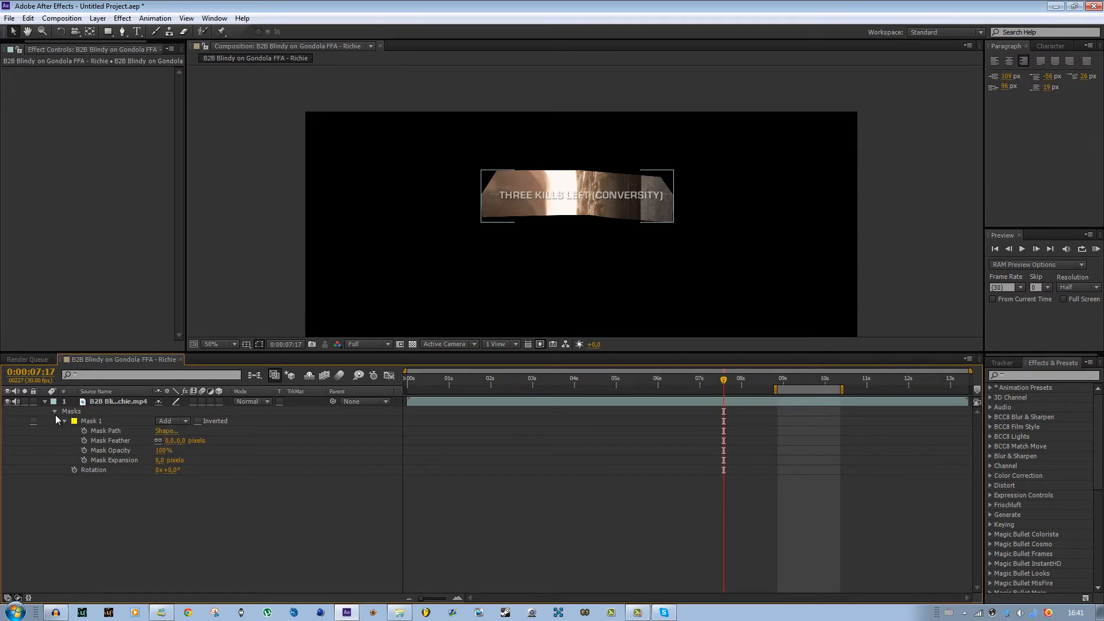
- Reveal Mask 1's properties and enlarge the mask upward by scrubbing the Top bounding-box value in its Mask Shape dialog
left_click(44, 402)
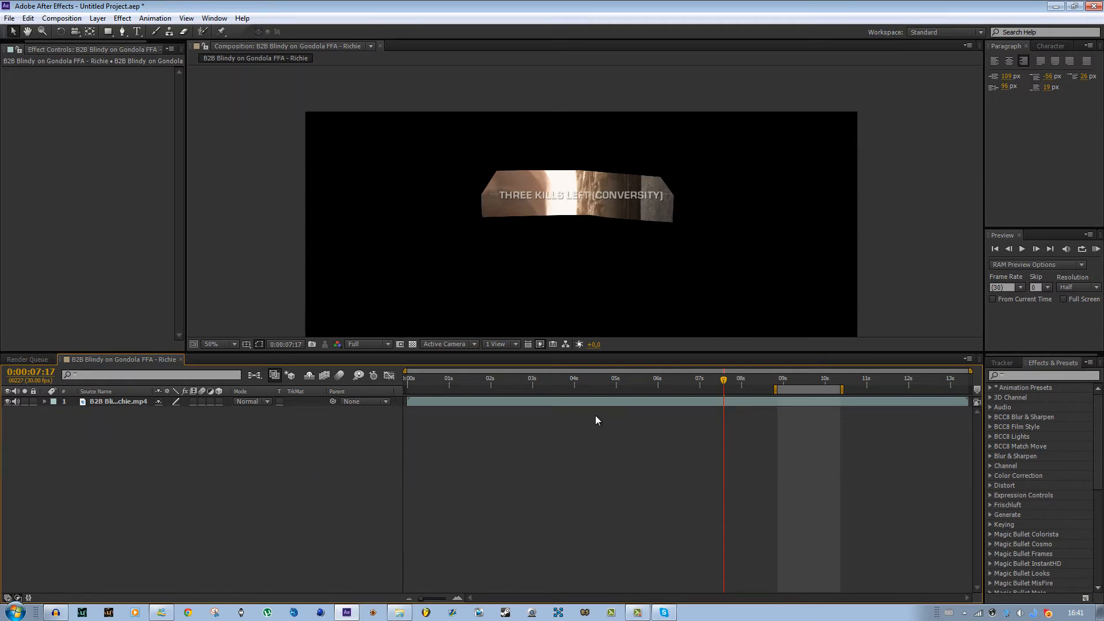
left_click(633, 398)
key("m")
key("m")
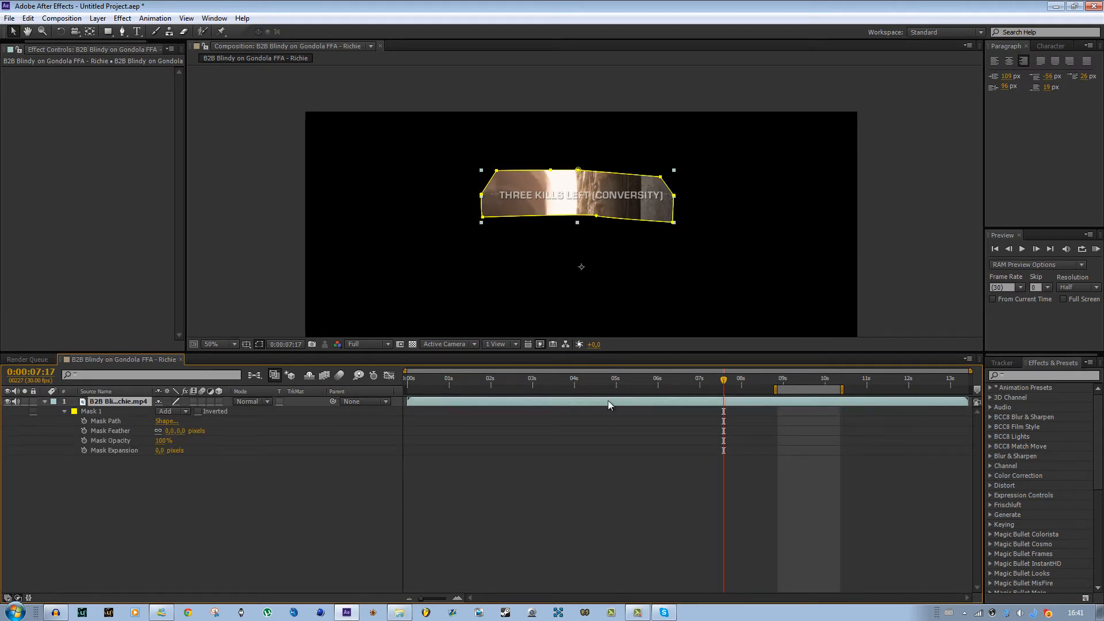
left_click(165, 422)
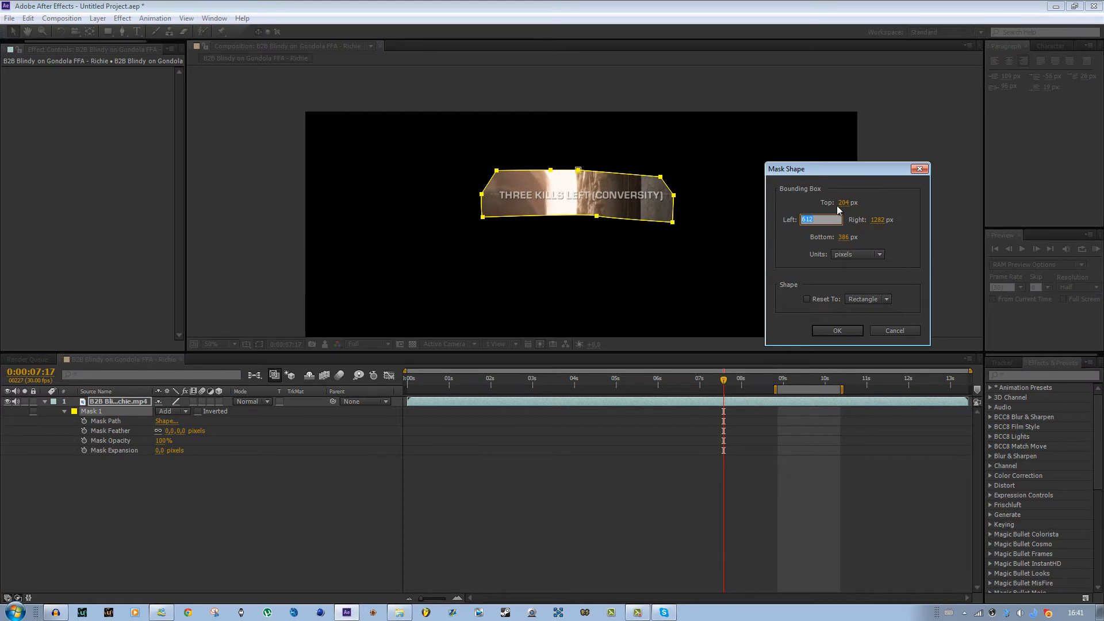
left_click_drag(838, 204, 790, 207)
left_click(830, 331)
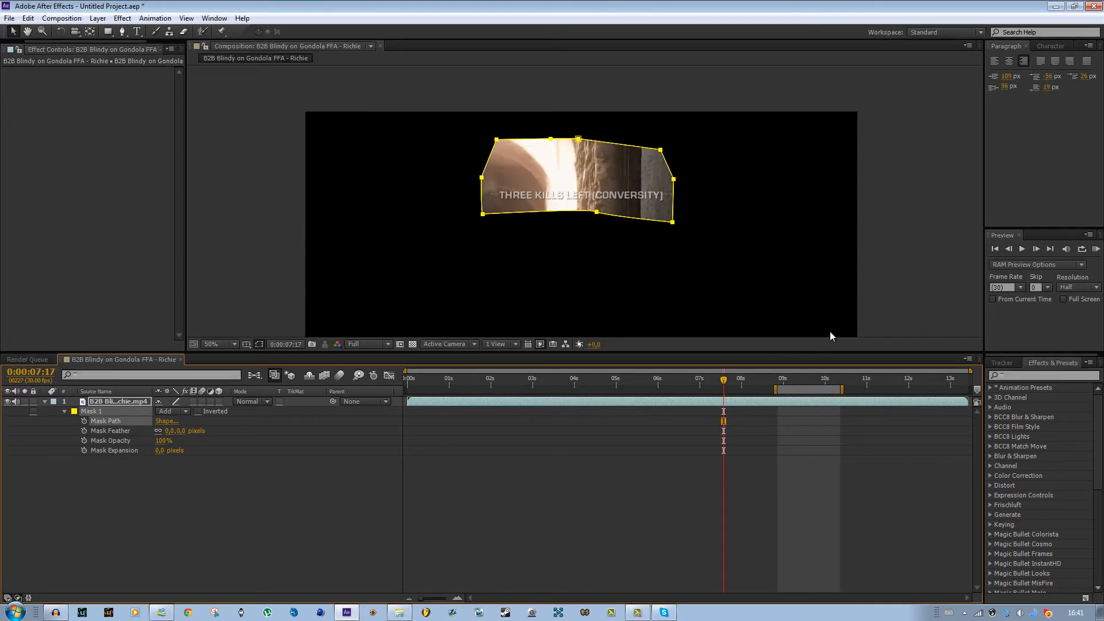
left_click(163, 421)
left_click_drag(838, 206, 882, 220)
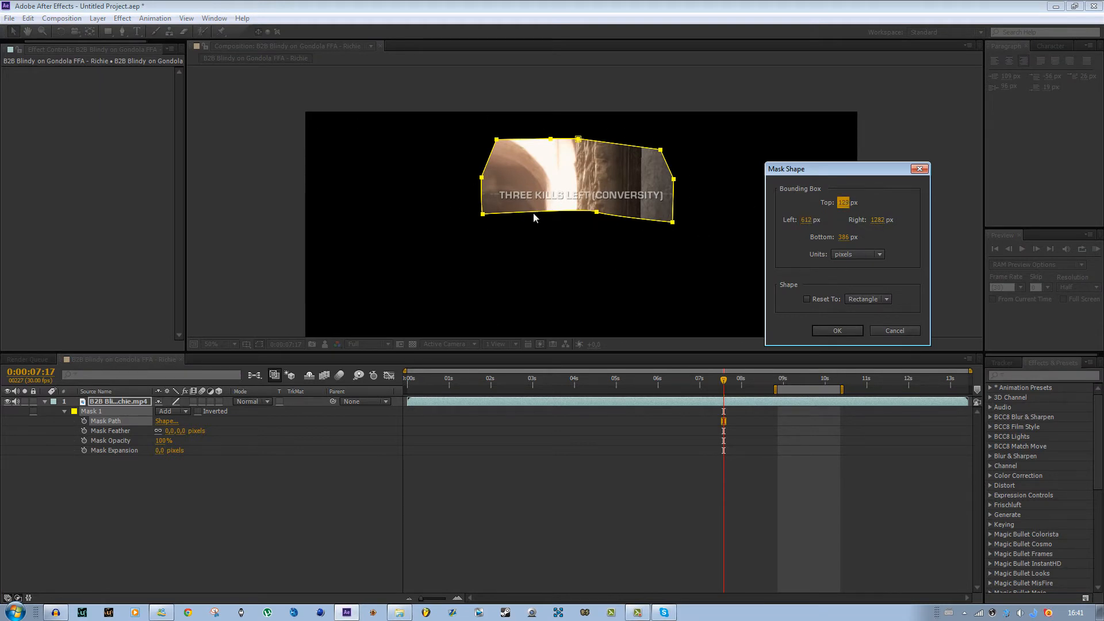
left_click(893, 330)
- Scrub the Mask Feather value up and down, then set it back to 0 pixels
left_click(161, 468)
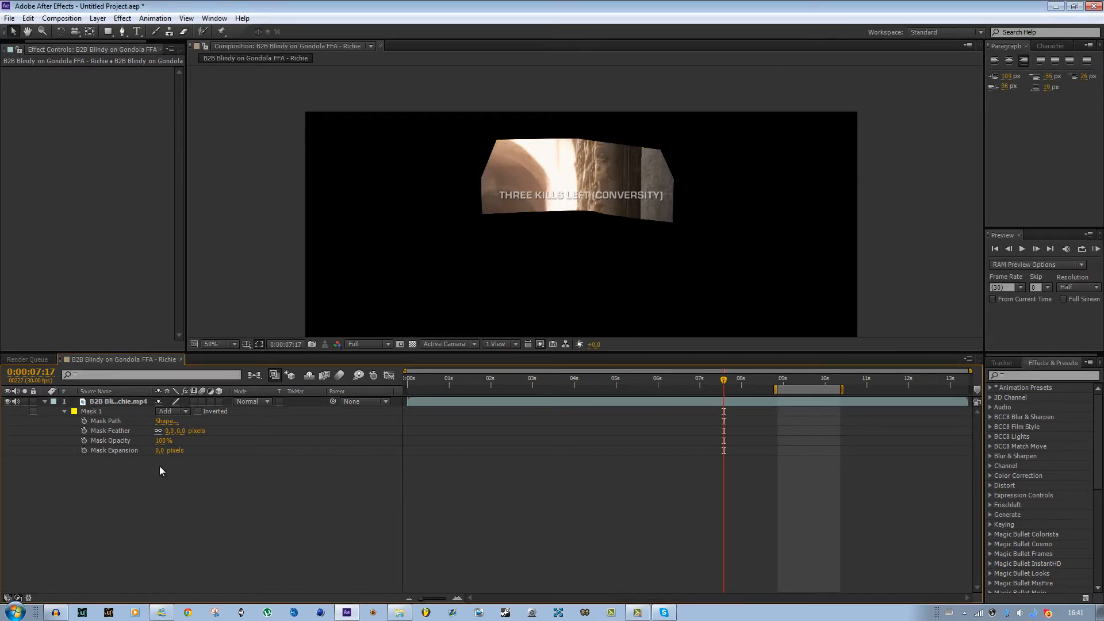
left_click_drag(168, 435, 305, 431)
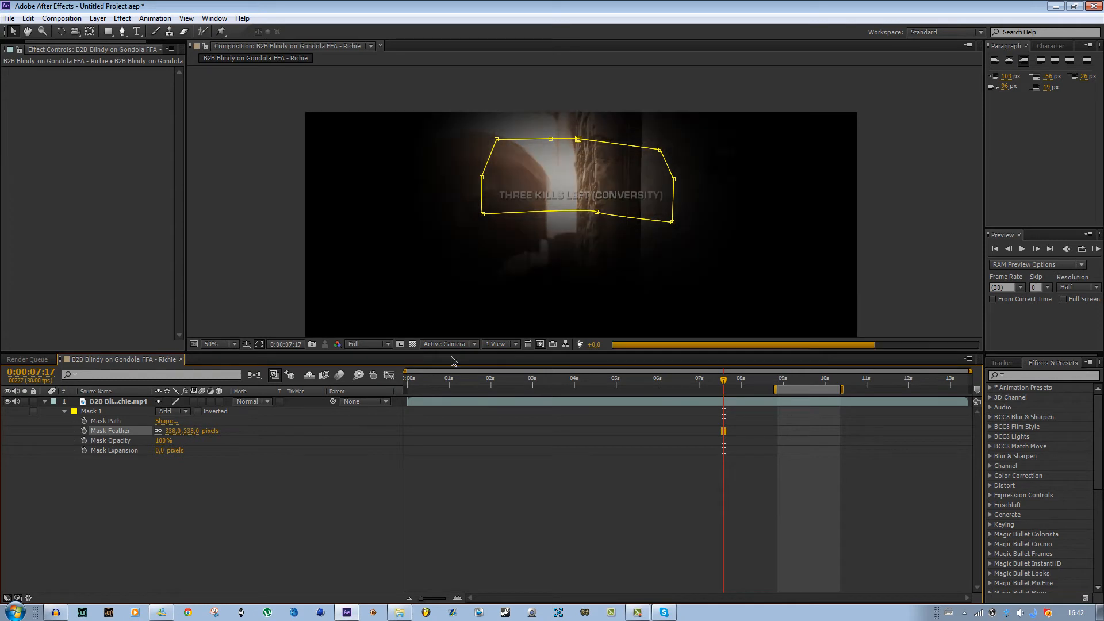
left_click_drag(160, 434, 2, 442)
left_click(169, 430)
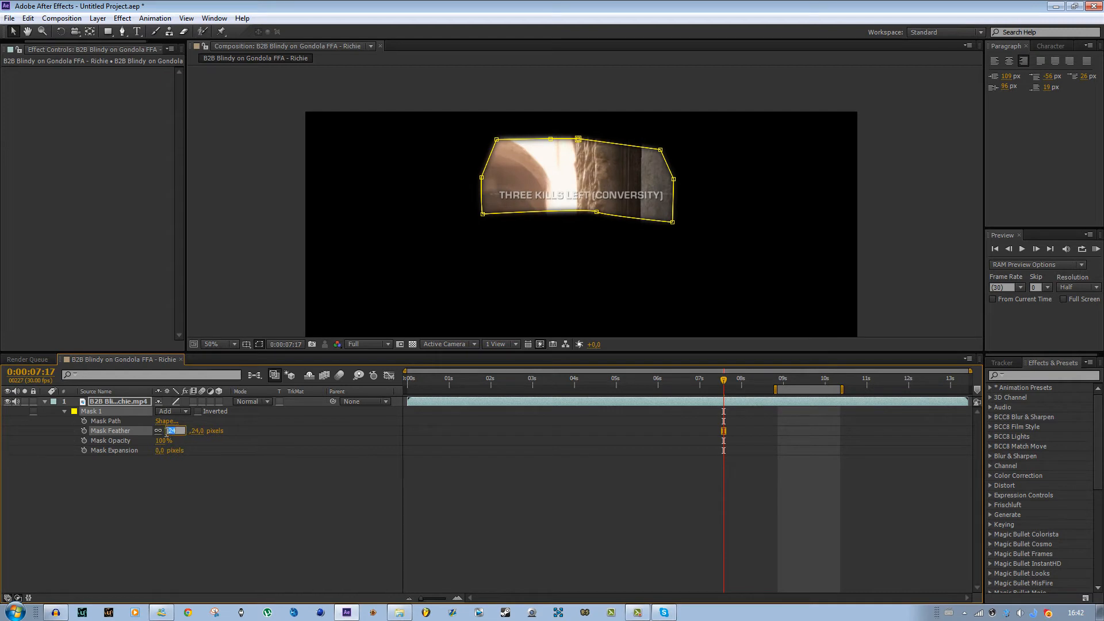
type("0")
key("Return")
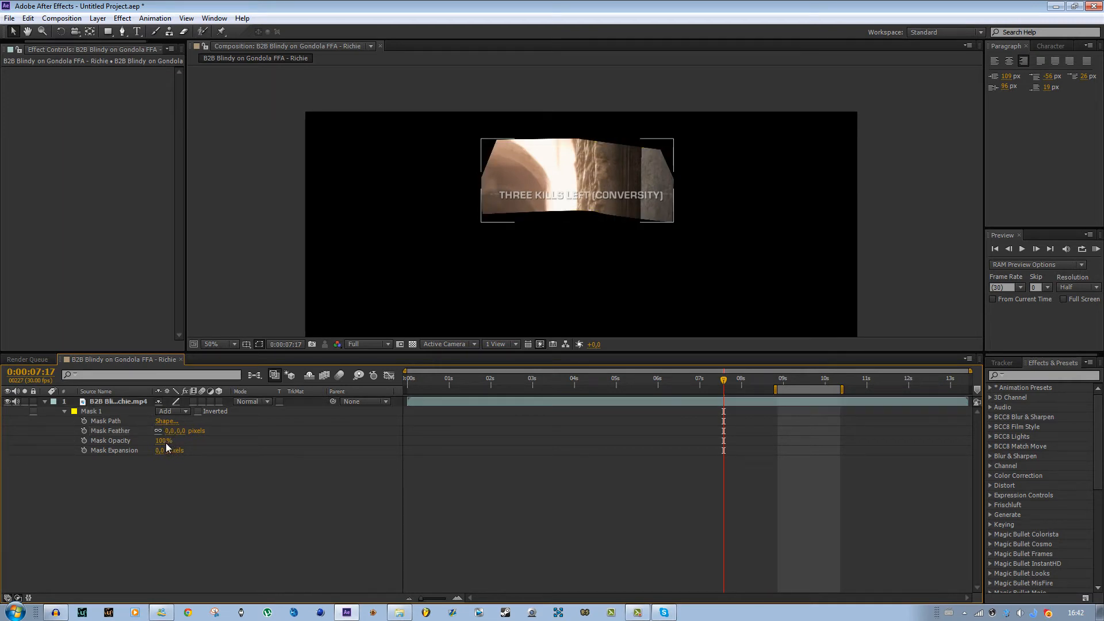
- Scrub Mask Opacity and Mask Expansion, then set Mask Expansion back to 0 pixels
left_click_drag(161, 440, 403, 439)
left_click_drag(170, 450, 826, 451)
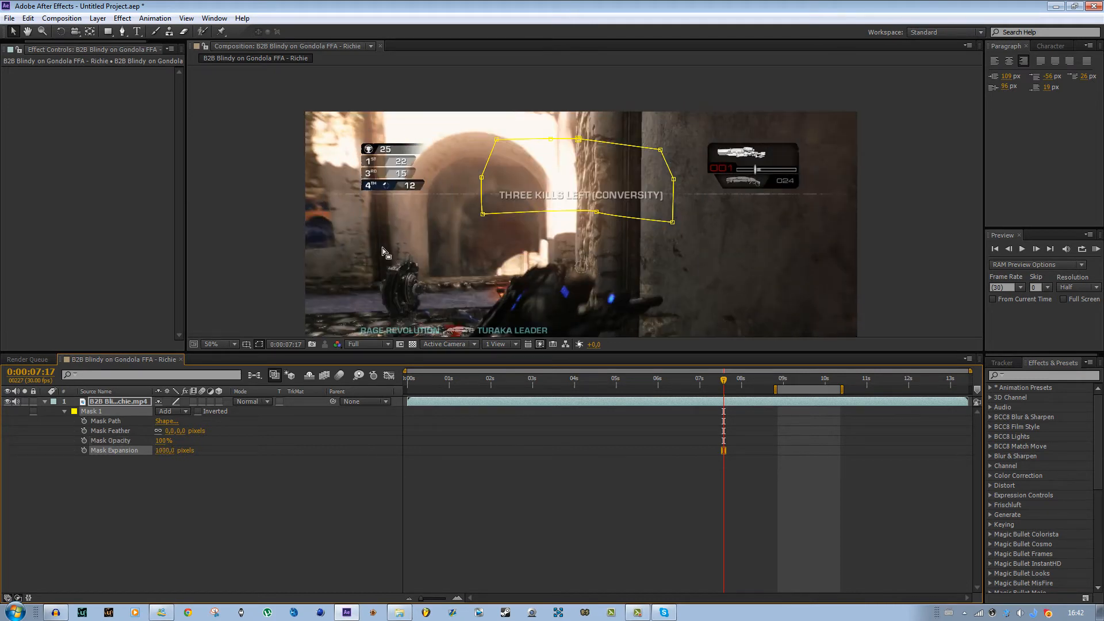
left_click(164, 450)
type("0")
key("Return")
- Delete Mask 1 from the gameplay layer
scroll(444, 236, "down", 1)
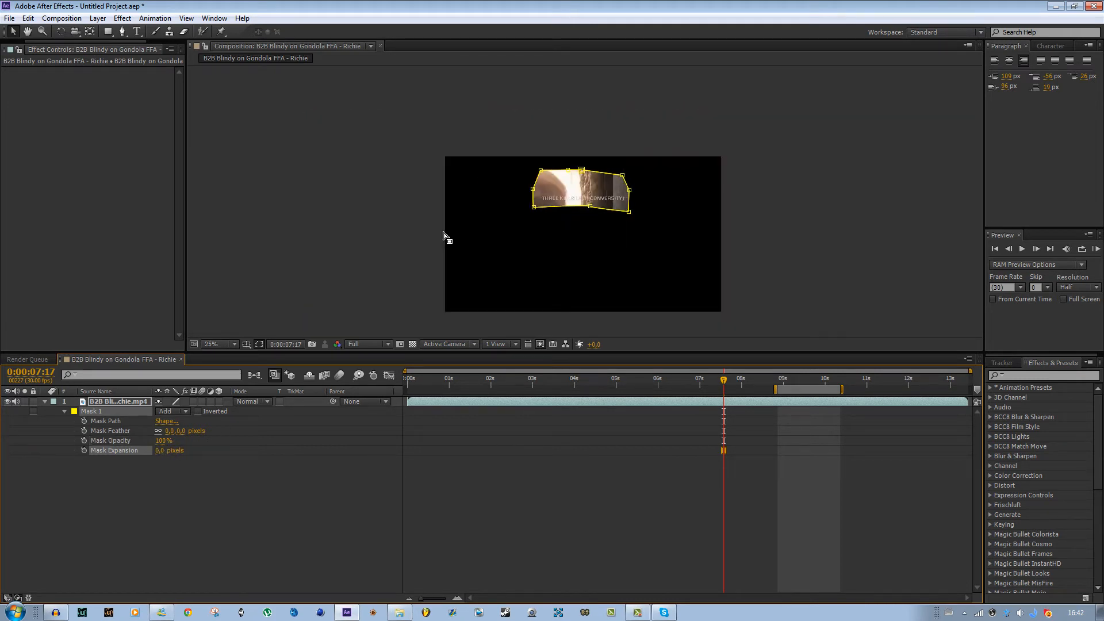
left_click(185, 485)
left_click(120, 410)
key("Delete")
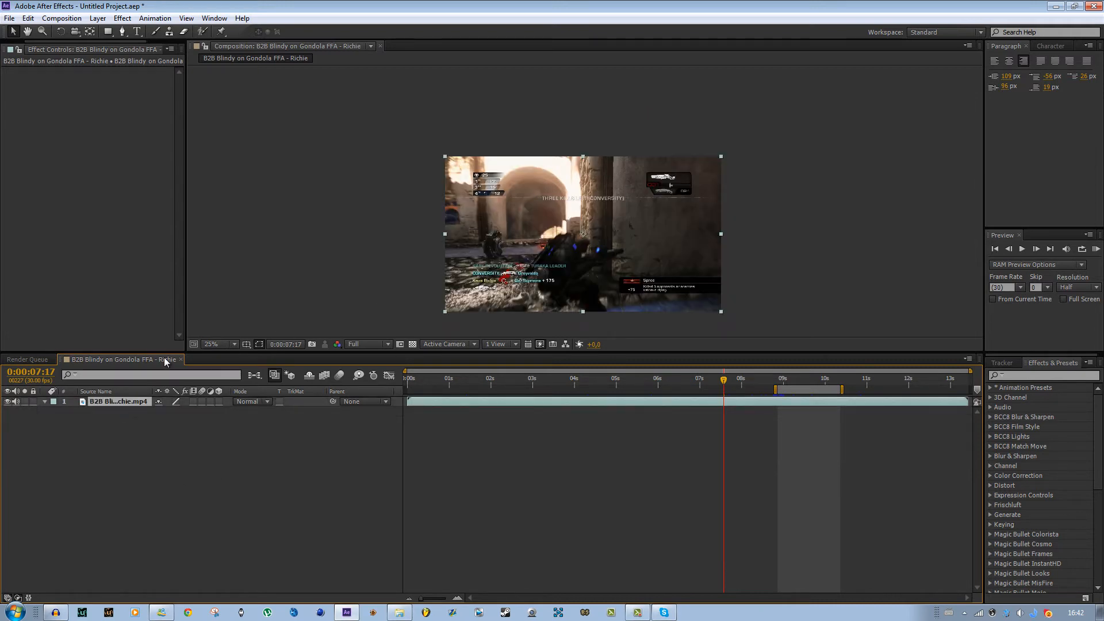
- Draw a rectangle mask over the clip with the Rectangle Tool and undo it
left_click(109, 30)
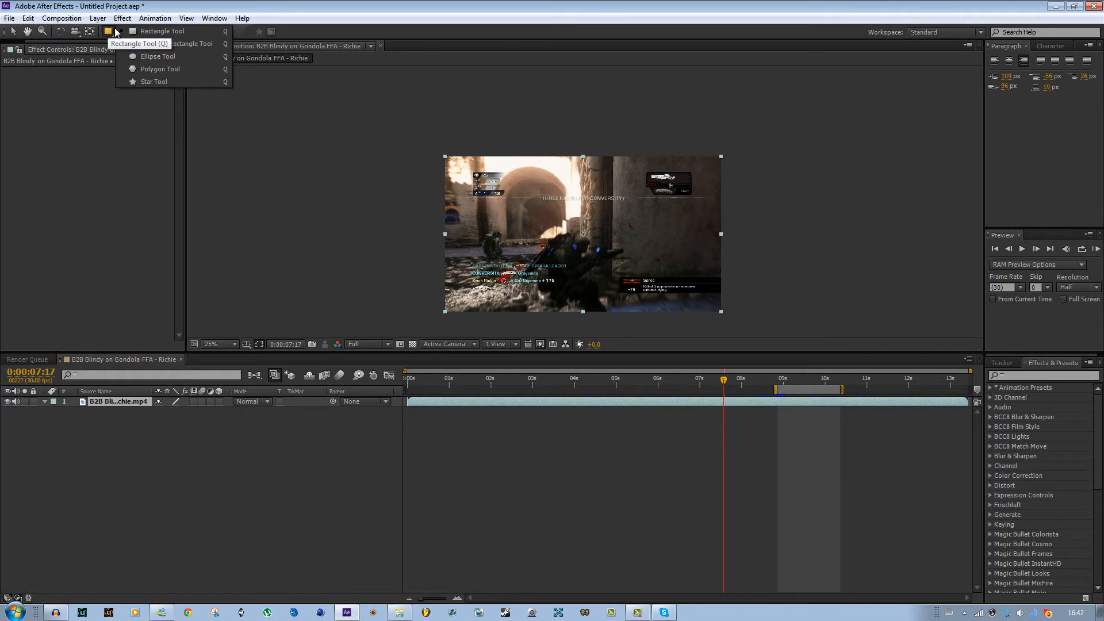
left_click(166, 33)
left_click_drag(527, 201, 630, 276)
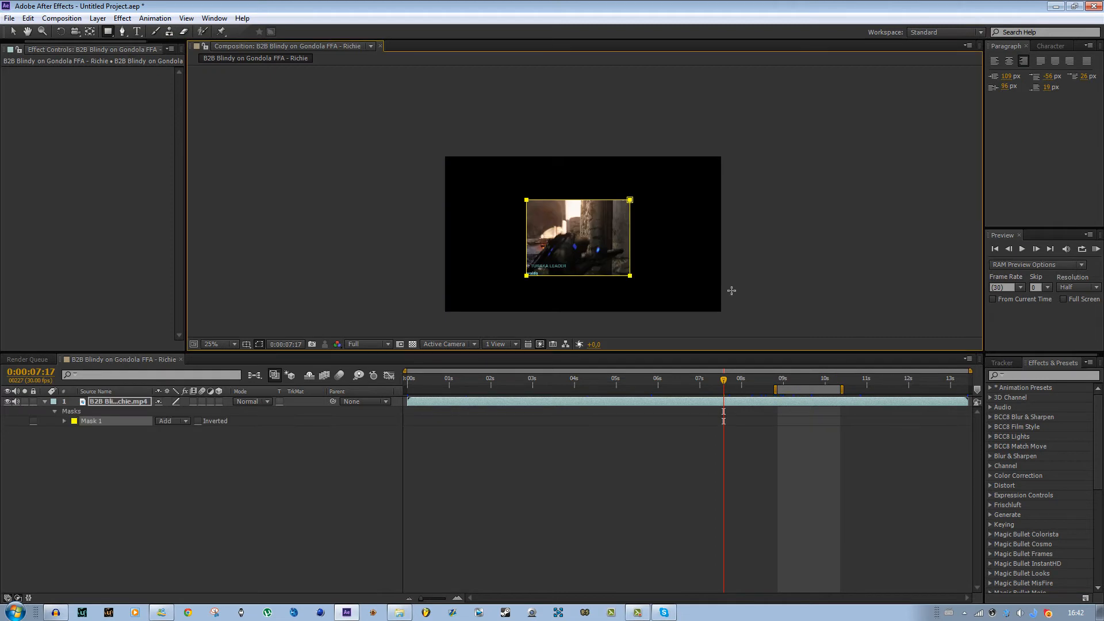
key("ctrl+z")
- Draw a small polygon mask with the Polygon Tool and undo it
left_click(113, 33)
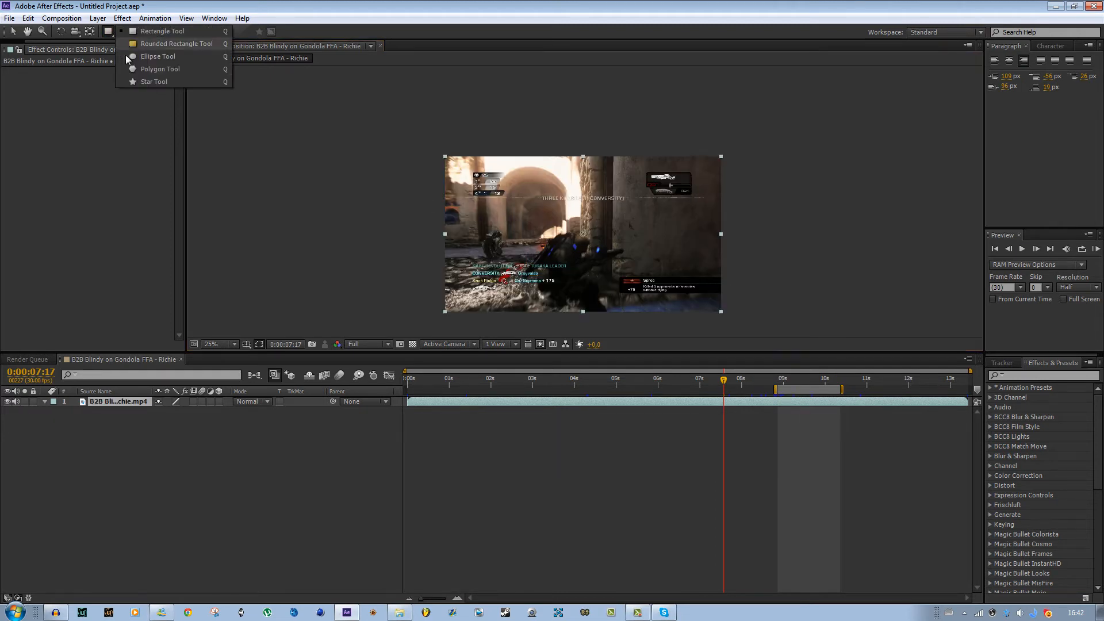
left_click(165, 69)
left_click_drag(478, 178, 480, 211)
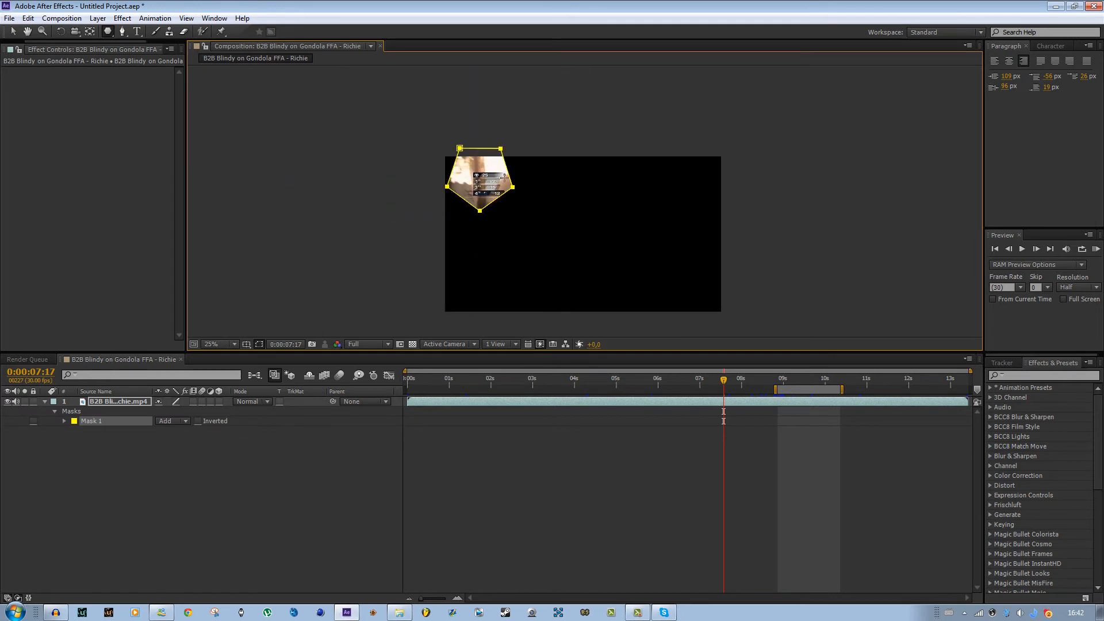
key("ctrl+z")
- Draw a star mask with the Star Tool and undo it
left_click(112, 36)
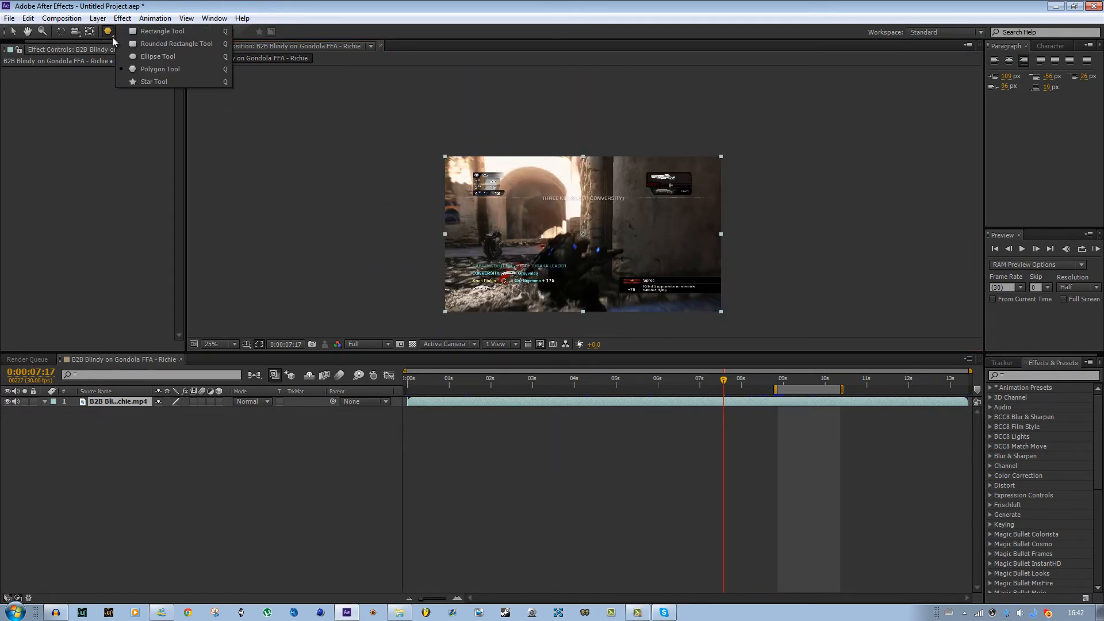
left_click(167, 82)
left_click_drag(533, 217, 641, 123)
key("ctrl+z")
- Draw another rectangle mask across most of the clip and undo it
left_click(112, 32)
left_click(150, 32)
left_click_drag(491, 183, 716, 284)
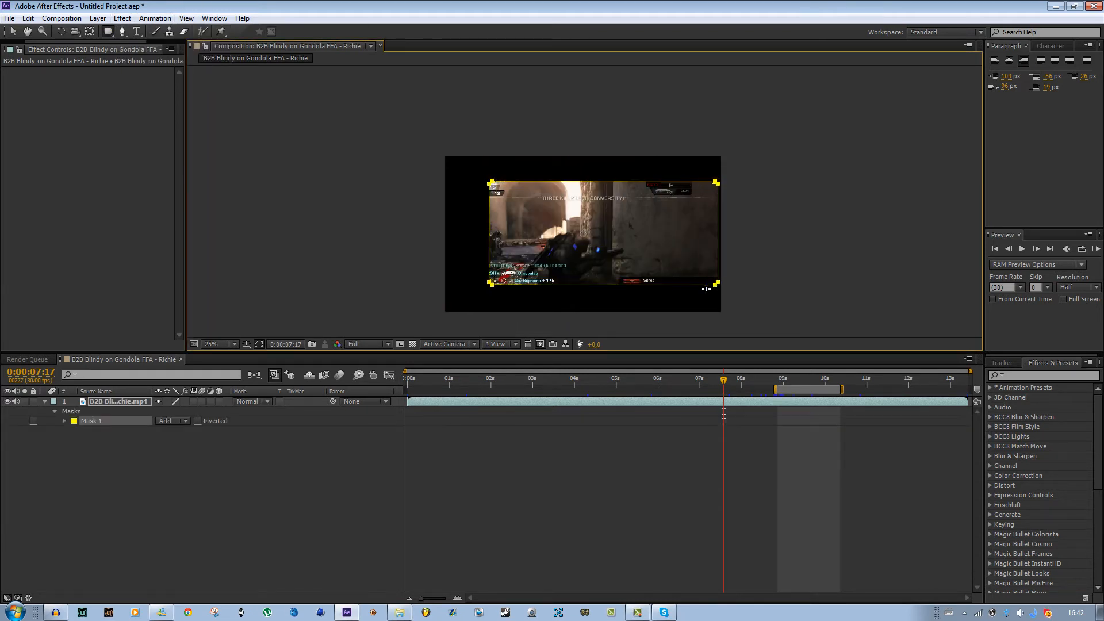
key("ctrl+z")
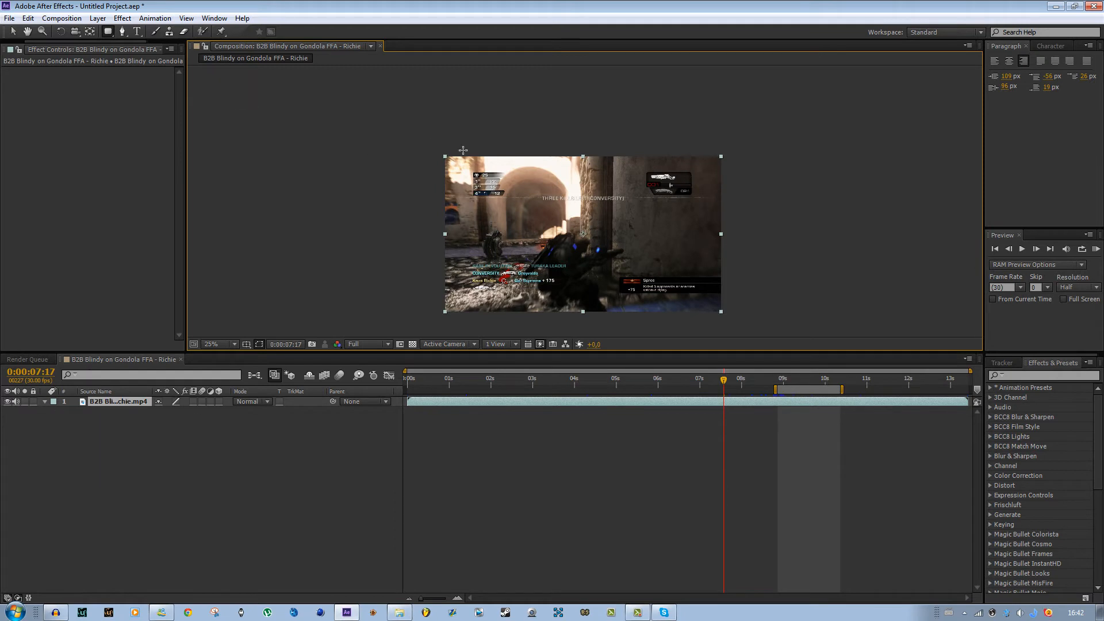
- Draw an ellipse mask with the Ellipse Tool and undo it
left_click_drag(109, 35, 154, 53)
left_click_drag(517, 179, 667, 257)
key("ctrl+z")
- Create a layer-sized ellipse mask from the Ellipse Tool and delete it
double_click(108, 32)
key("v")
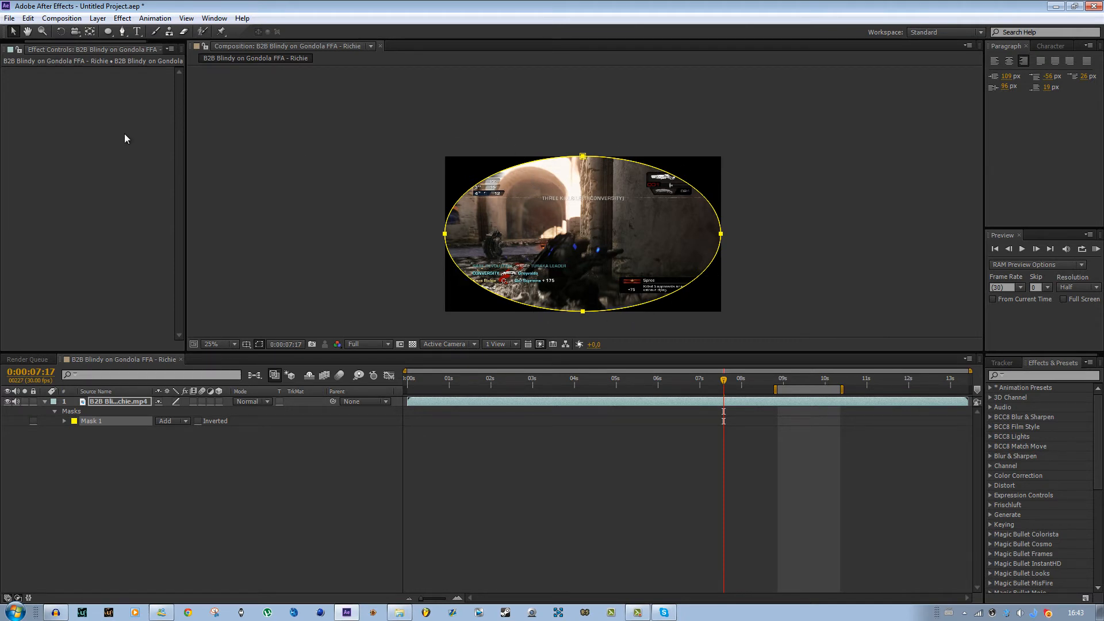
key("Delete")
- Create a layer-sized polygon mask with the Polygon Tool and delete it
left_click_drag(109, 27, 158, 72)
double_click(108, 31)
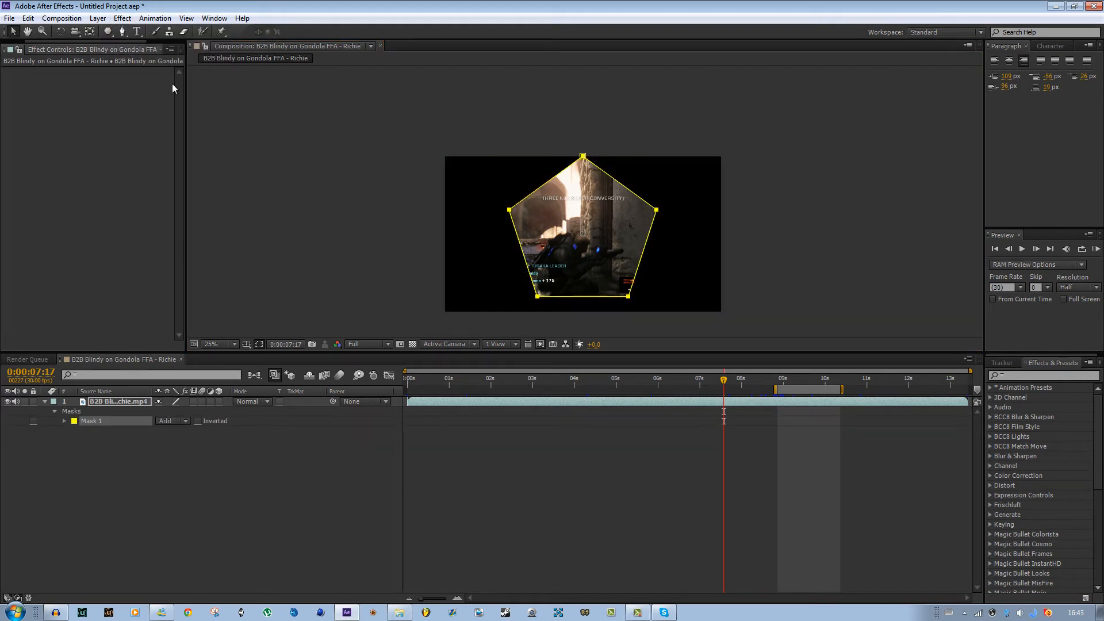
key("v")
key("Delete")
- Create a layer-sized star mask with the Star Tool and delete it
left_click_drag(107, 31, 173, 81)
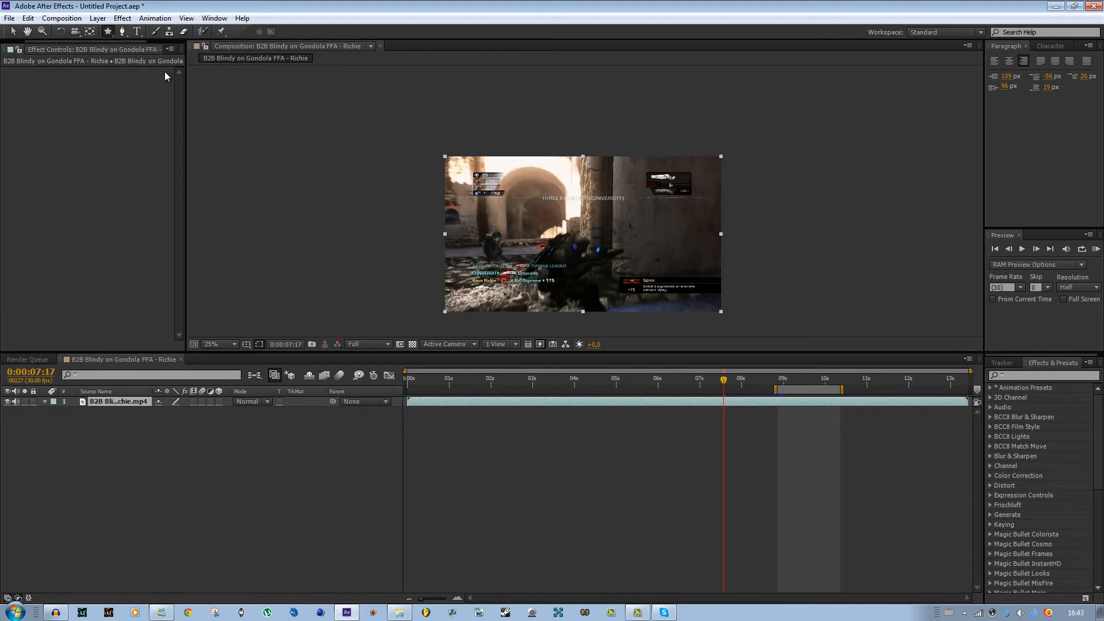
double_click(109, 35)
key("v")
key("Delete")
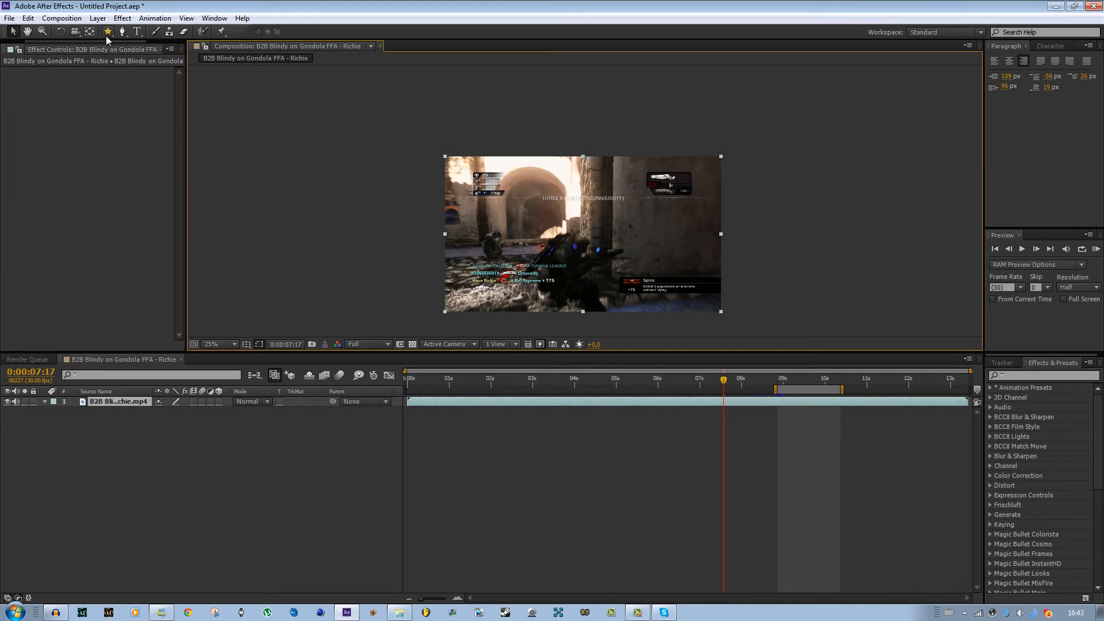
- Create a layer-sized rounded rectangle mask and delete it
left_click_drag(108, 32, 120, 42)
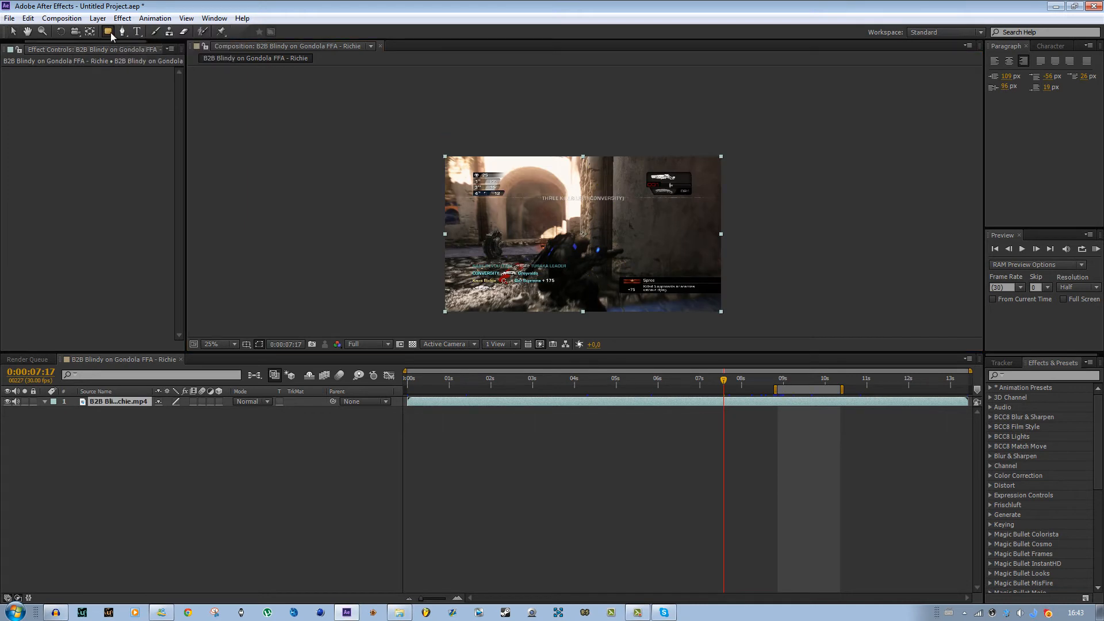
double_click(108, 31)
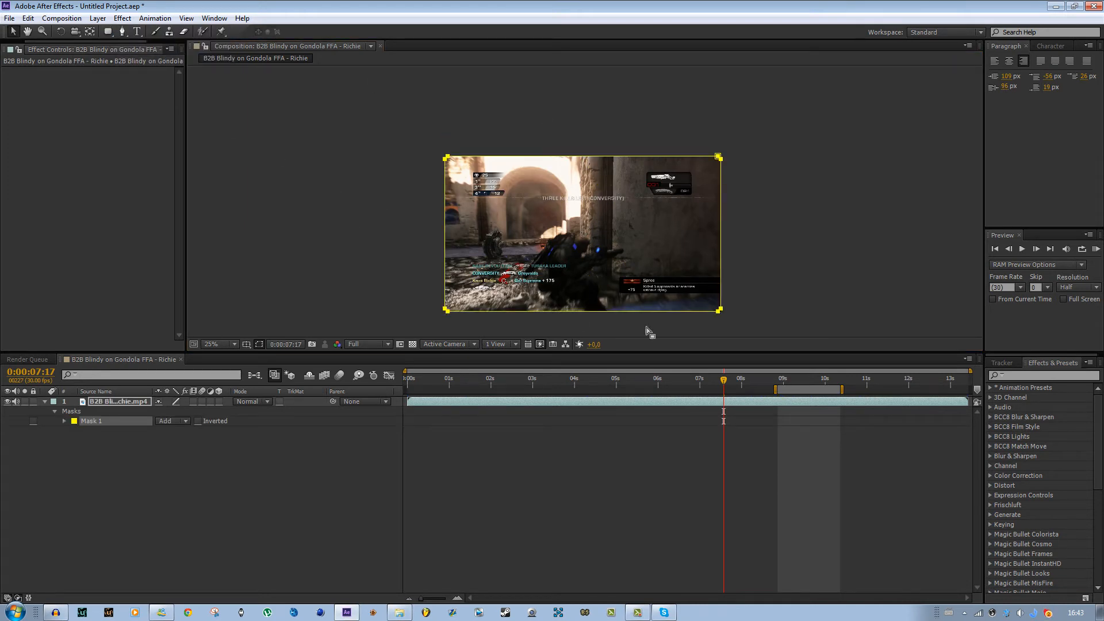
key("Delete")
- Create a layer-sized rectangle mask, drag its top-right corner inward and undo the drag
mouse_move(108, 32)
left_mouse_down()
mouse_move(131, 41)
mouse_move(112, 38)
left_mouse_up()
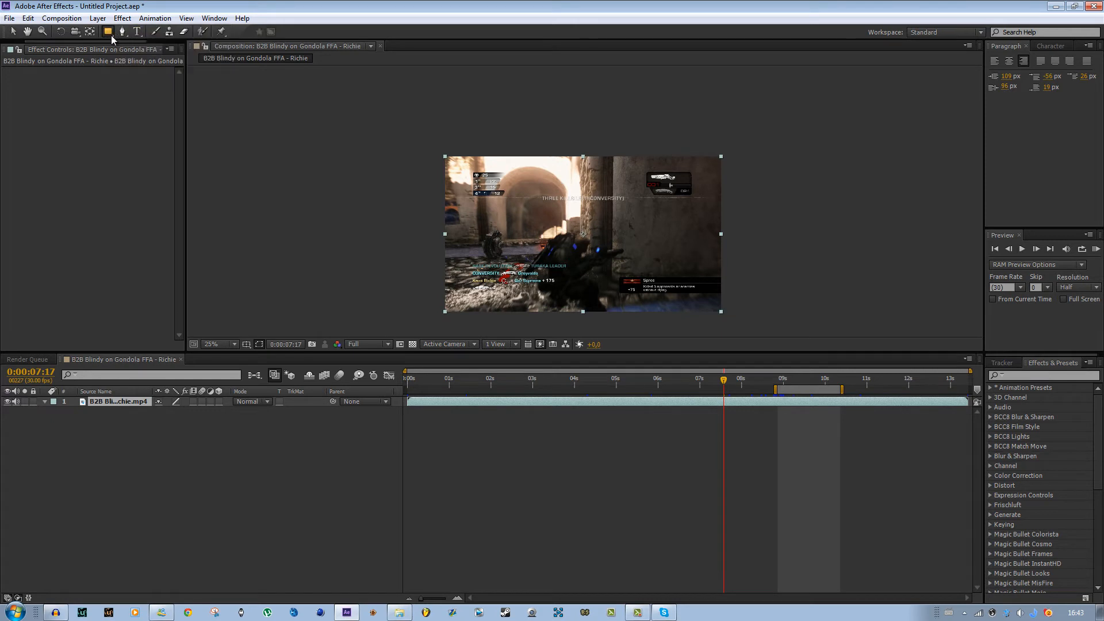
double_click(109, 34)
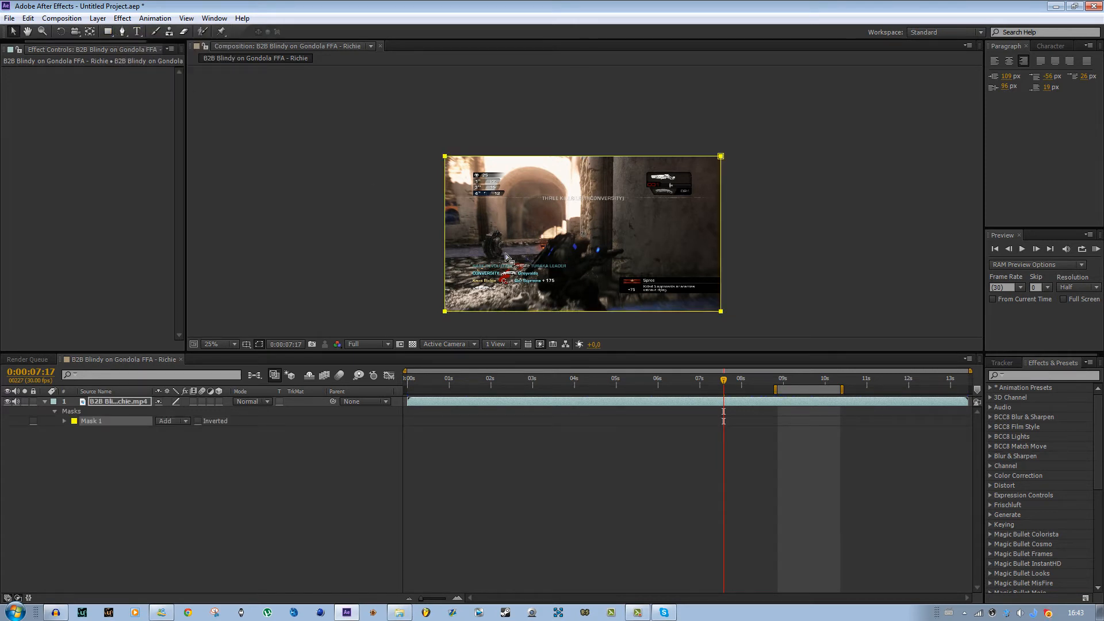
left_click_drag(722, 157, 641, 229)
key("ctrl+z")
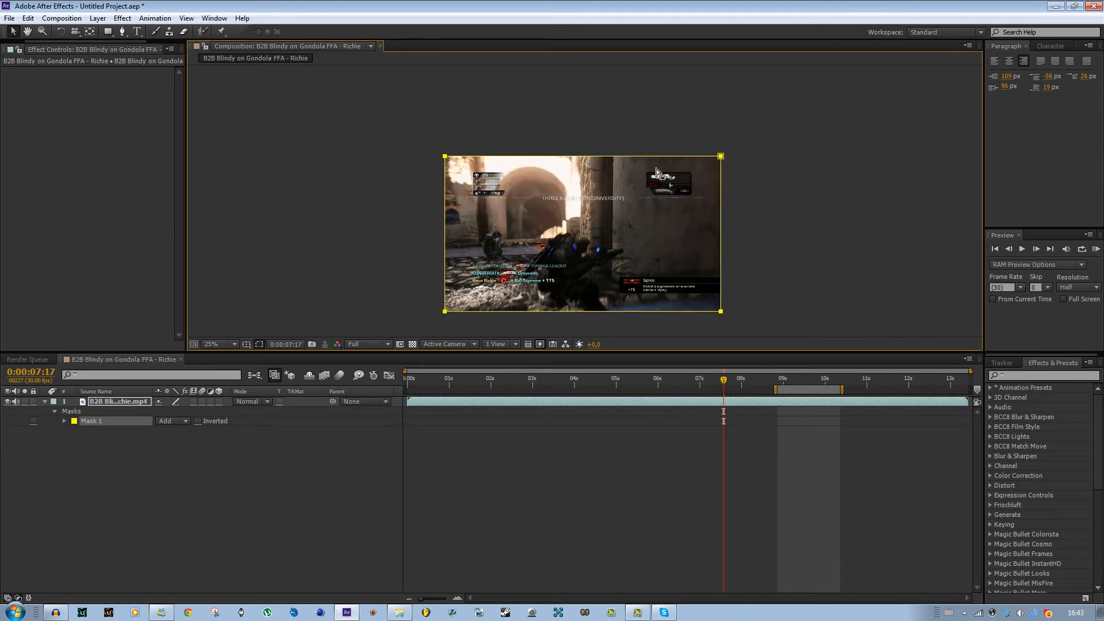
- Delete the rectangle mask from the gameplay layer
left_click(156, 486)
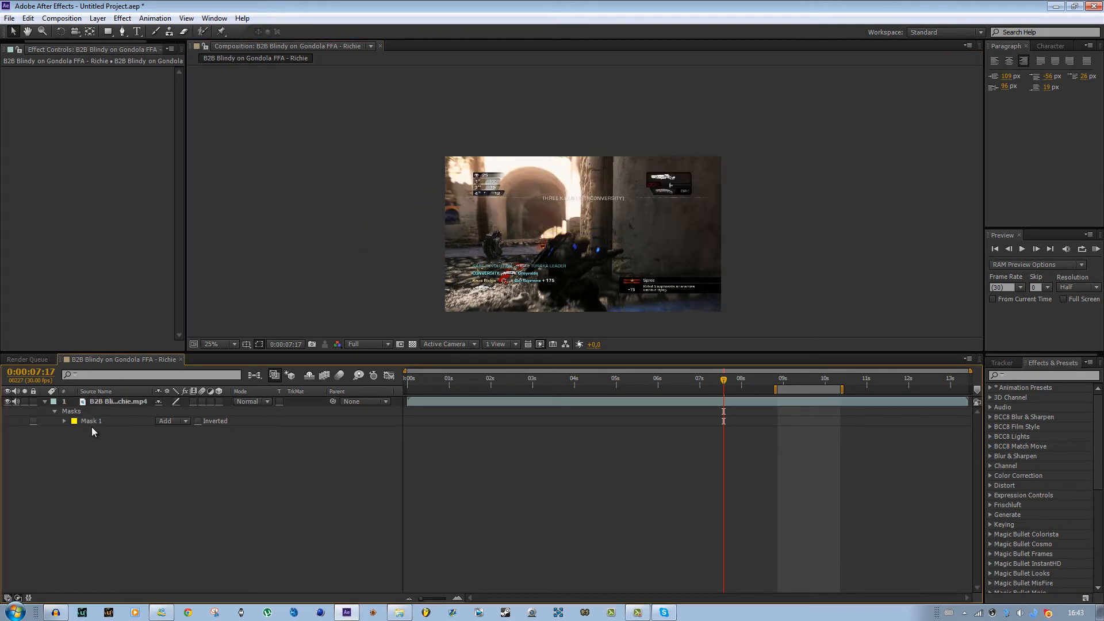
left_click(97, 420)
key("Delete")
- Zoom the composition view in and out step by step
left_click(124, 453)
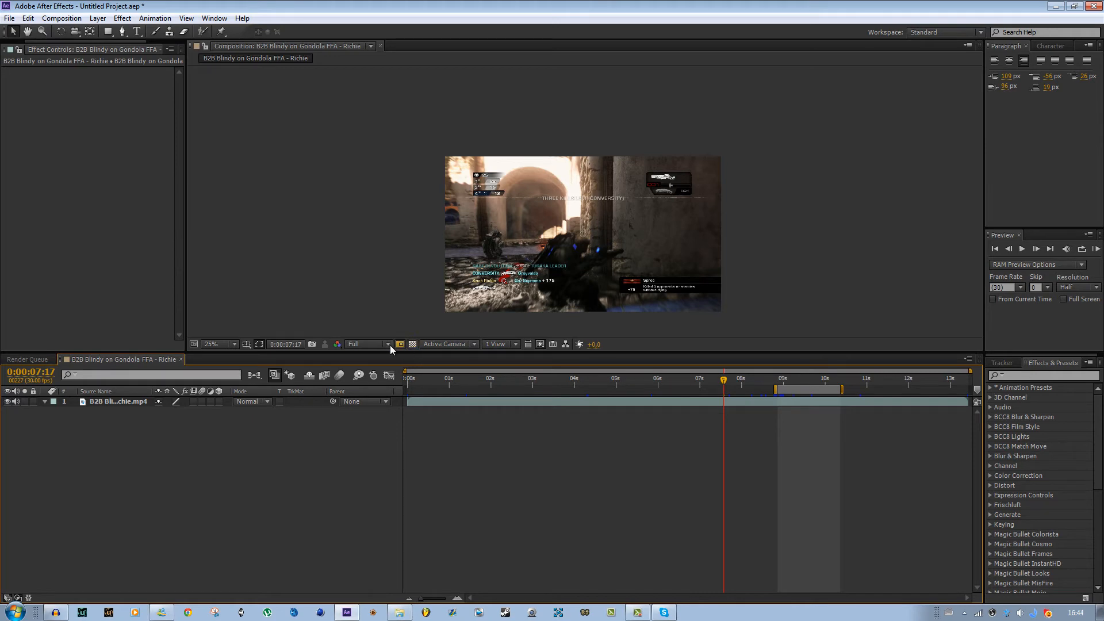
key("comma")
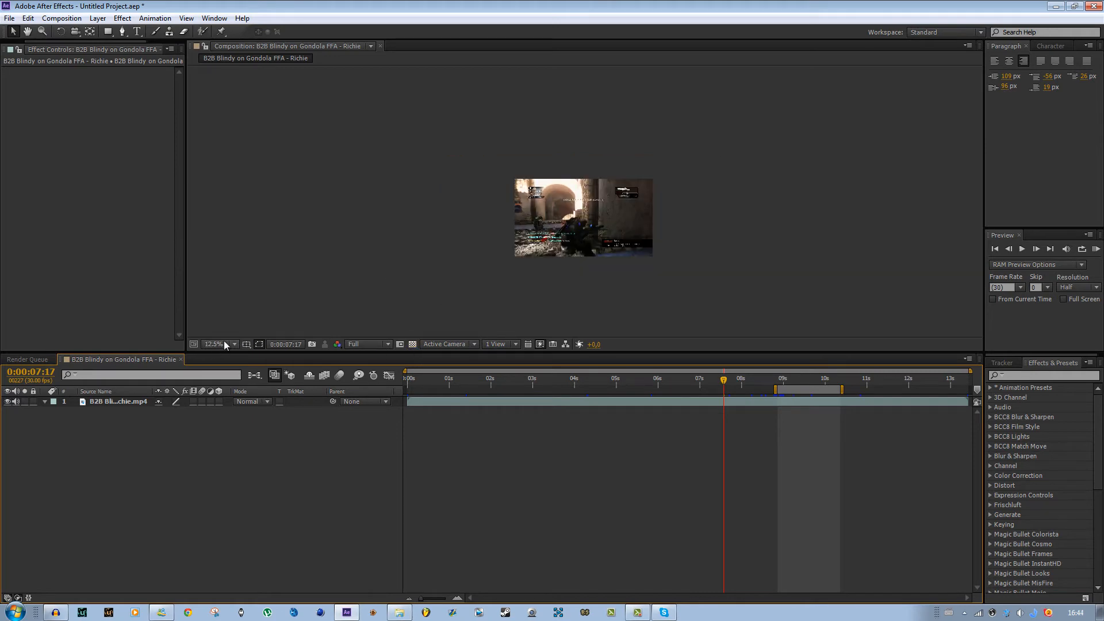
key("period")
key("period")
key("period")
key("period")
key("comma")
key("comma")
key("comma")
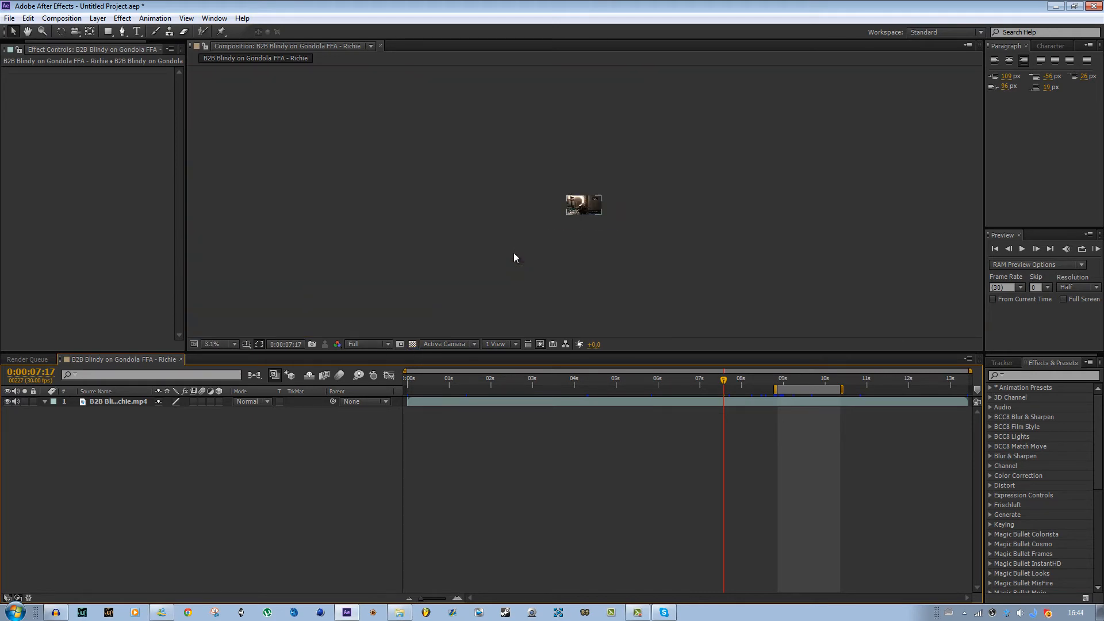
- Set the composition magnification to 1.5%, then 12.5%, then Fit up to 100%
left_click(226, 345)
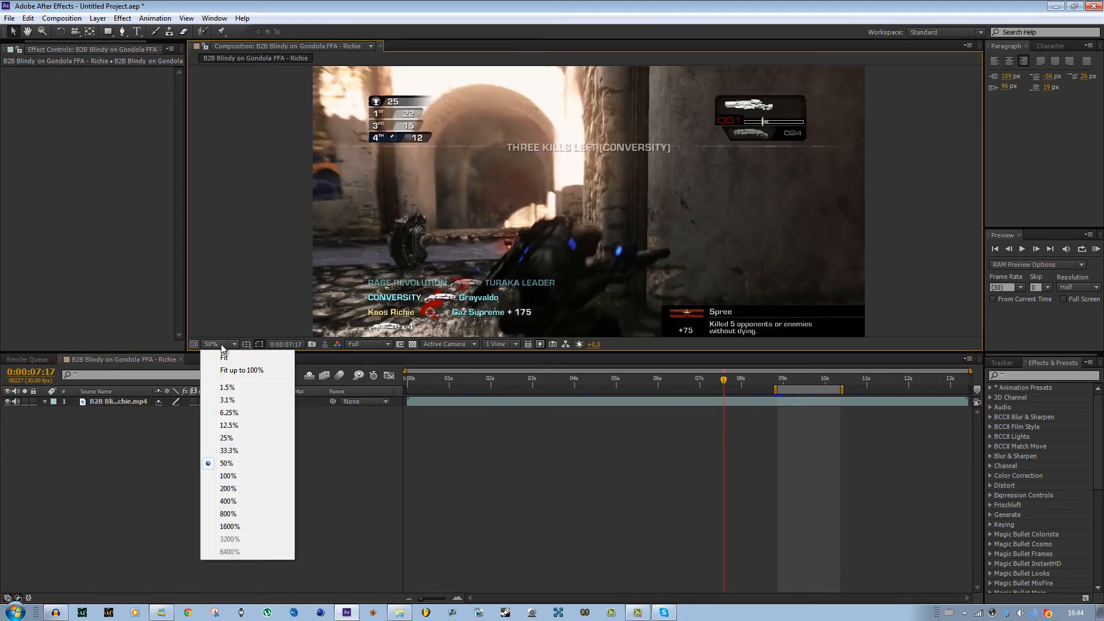
left_click(232, 390)
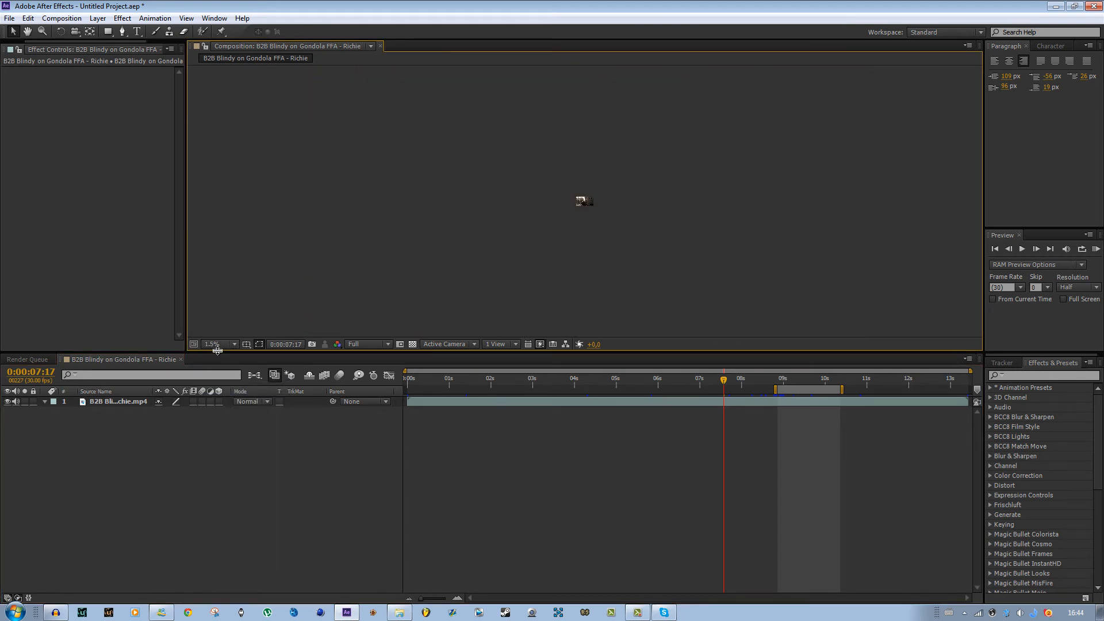
left_click(215, 345)
left_click(228, 425)
left_click(217, 345)
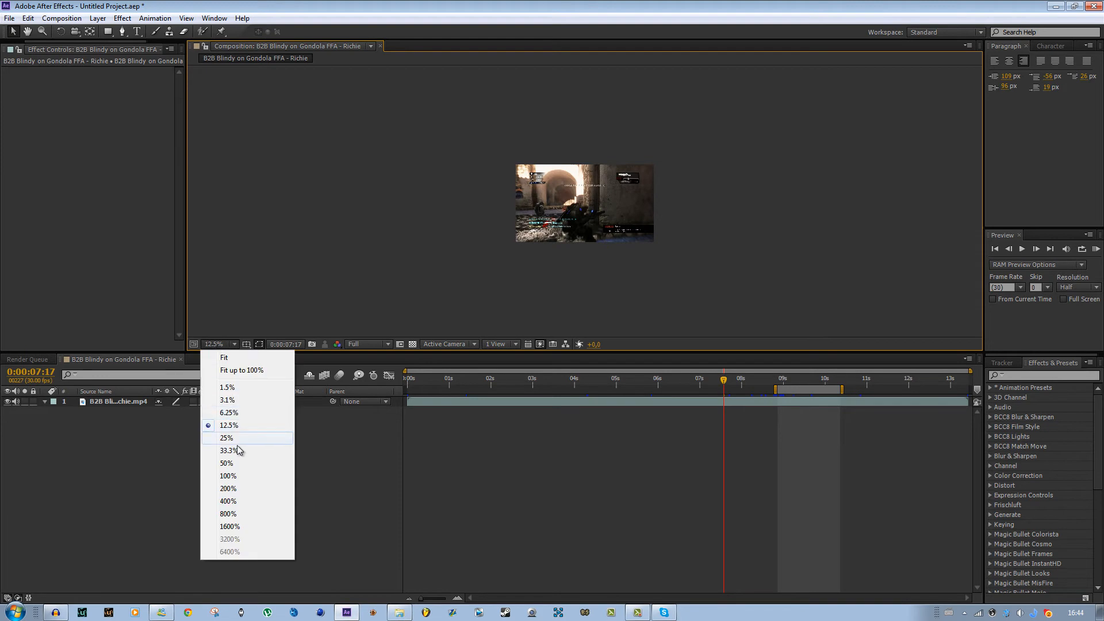
left_click(242, 371)
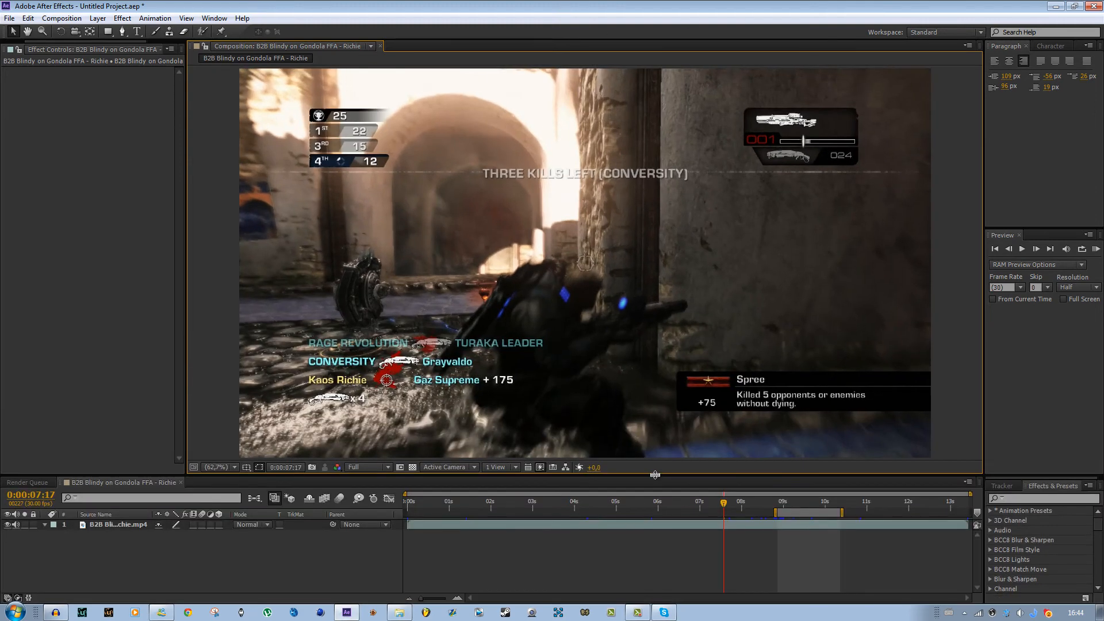
- Shrink the composition panel and refit the view to it with Fit up to 100% and Fit
left_click_drag(670, 352, 583, 361)
left_click(218, 352)
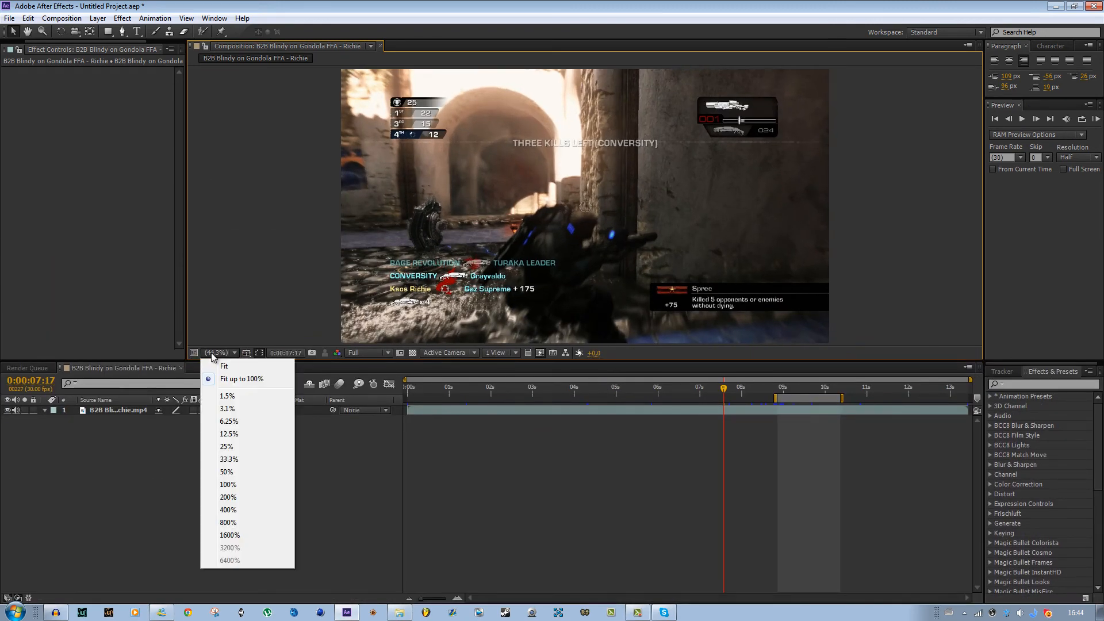
left_click(225, 367)
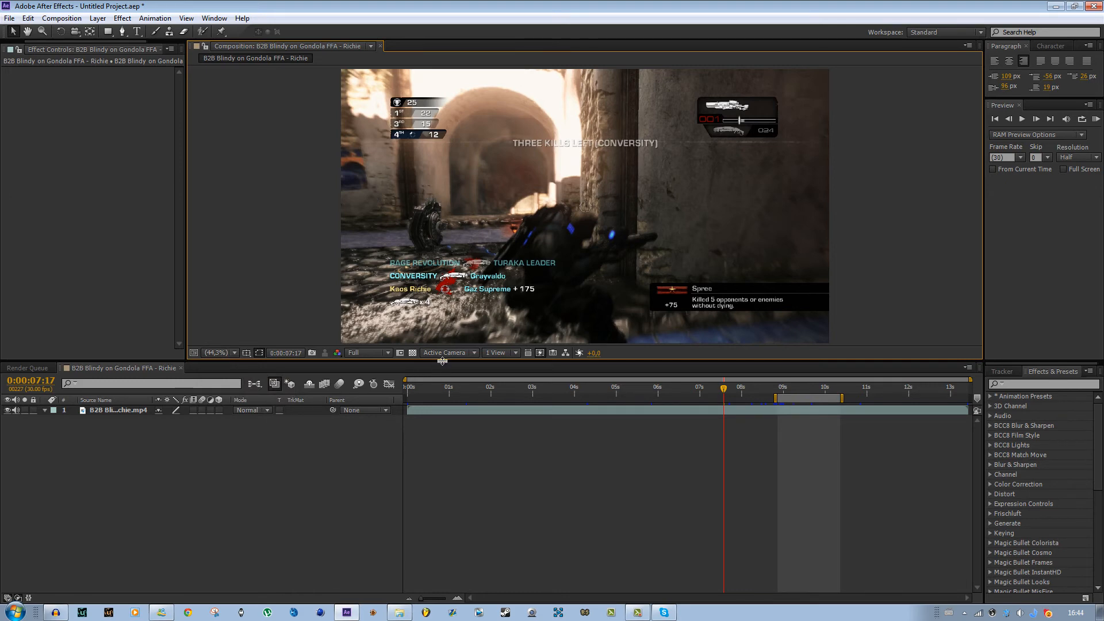
left_click_drag(443, 363, 456, 332)
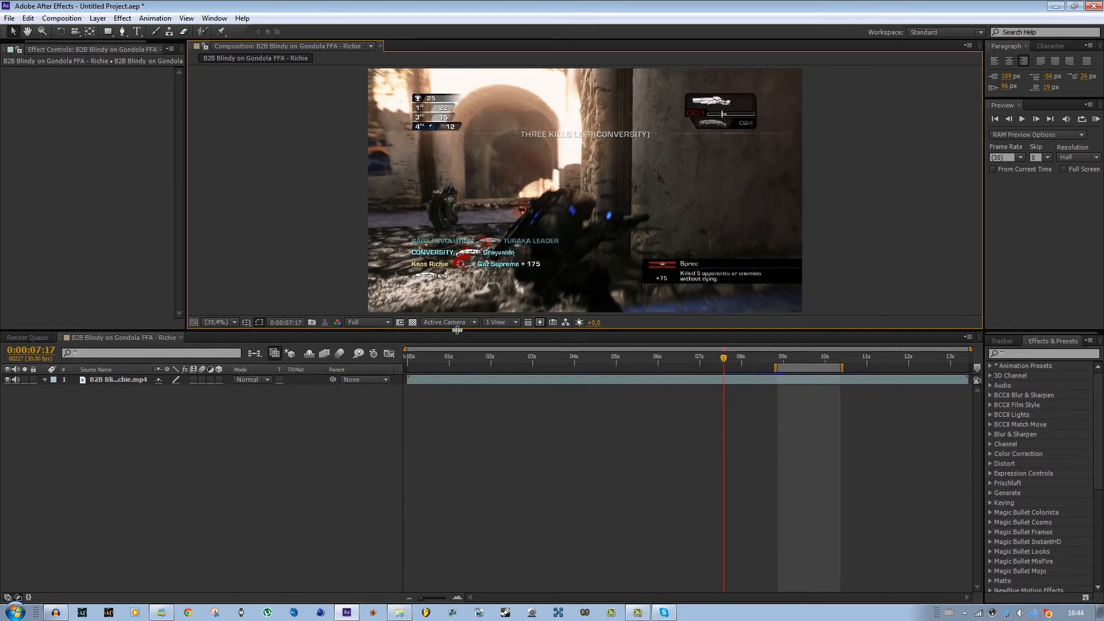
left_click(219, 322)
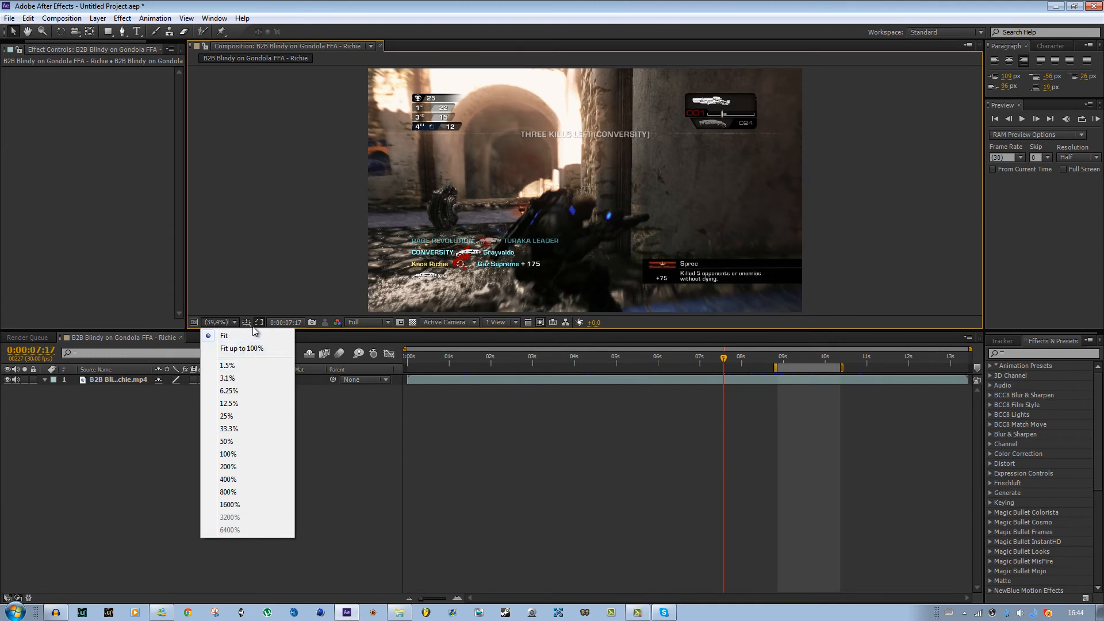
left_click(243, 337)
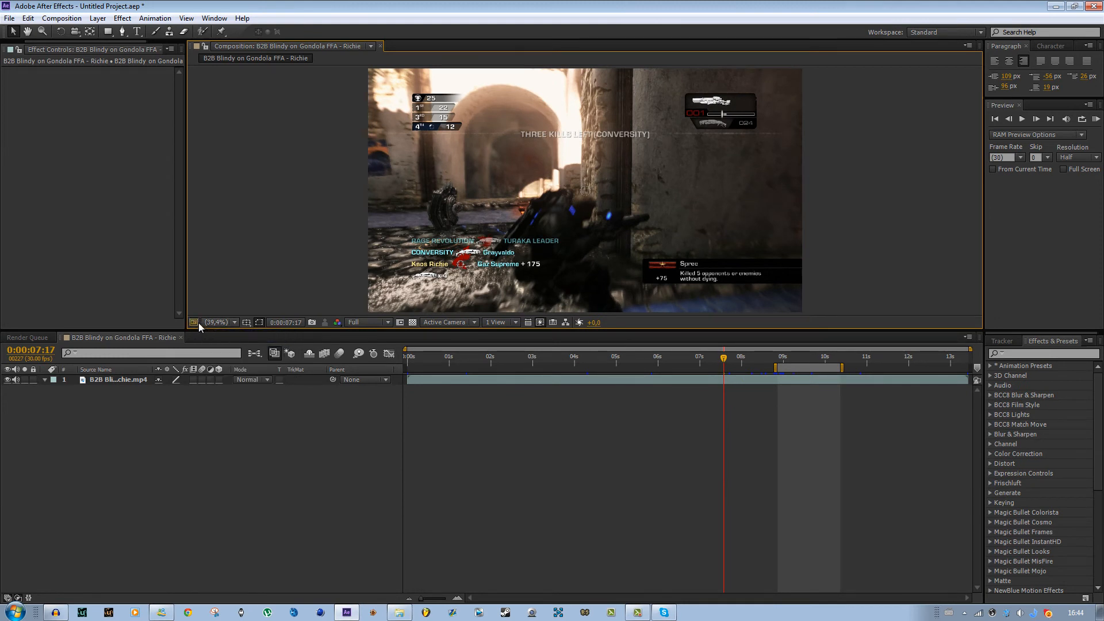
- Turn on the Title/Action Safe guides in the composition viewer
left_click(199, 323)
left_click(246, 323)
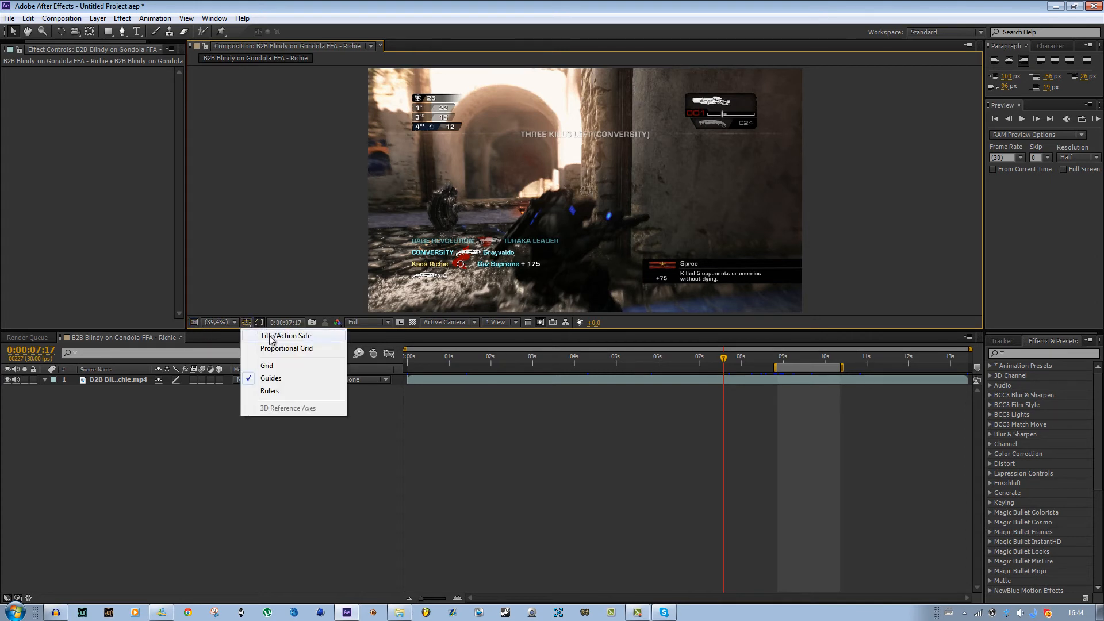
left_click(270, 337)
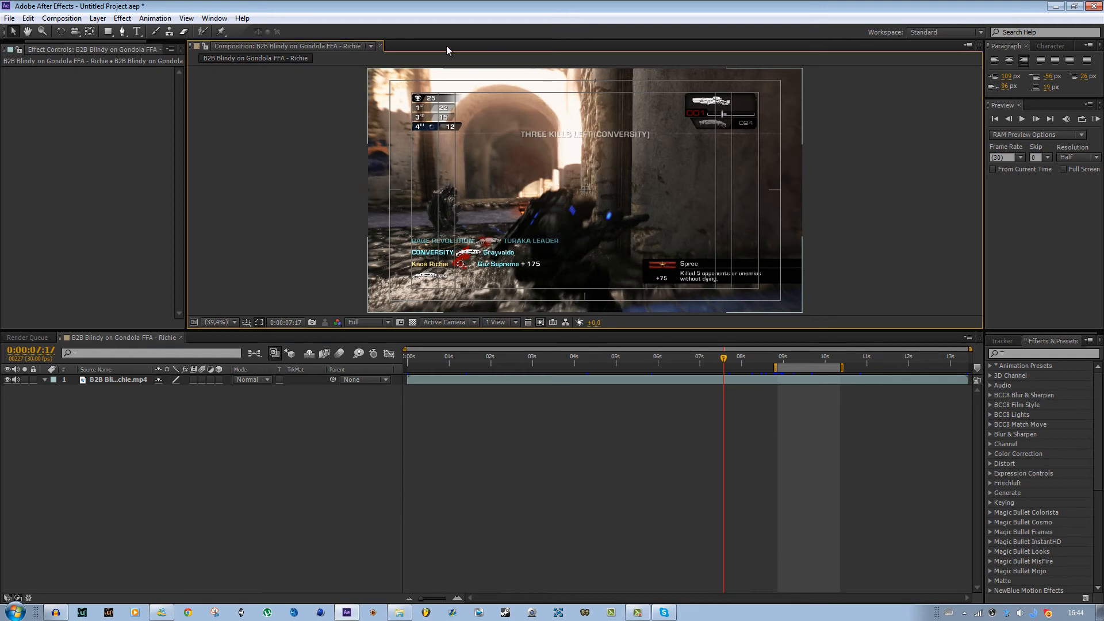
- Zoom the composition view in and out to examine the title/action safe guides
scroll(608, 186, "down", 2)
scroll(601, 193, "up", 2)
scroll(598, 196, "down", 2)
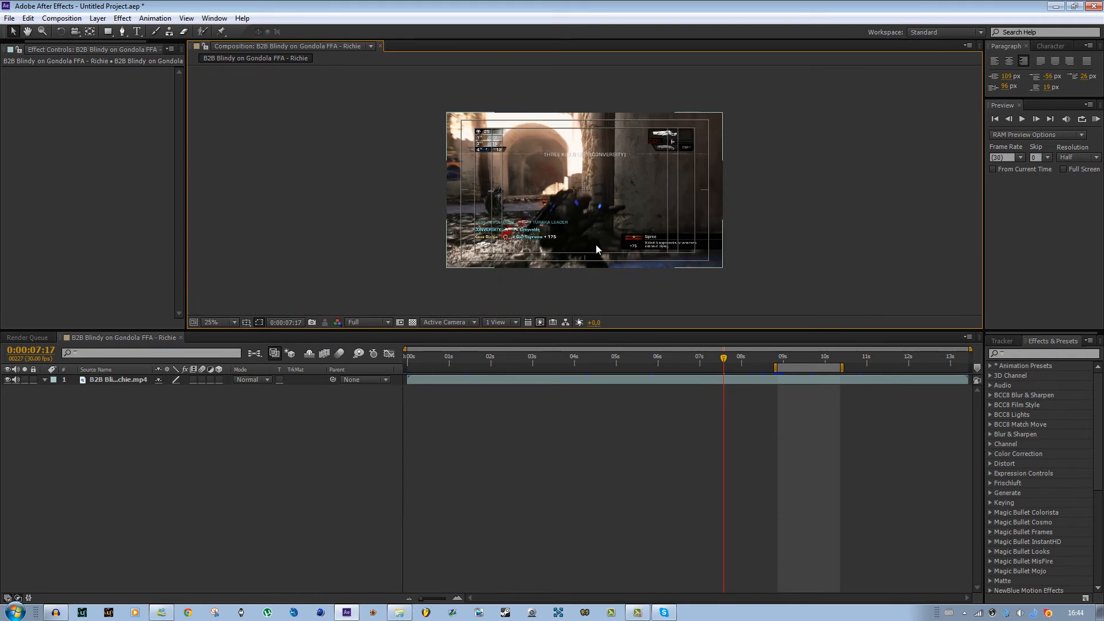
scroll(596, 195, "up", 5)
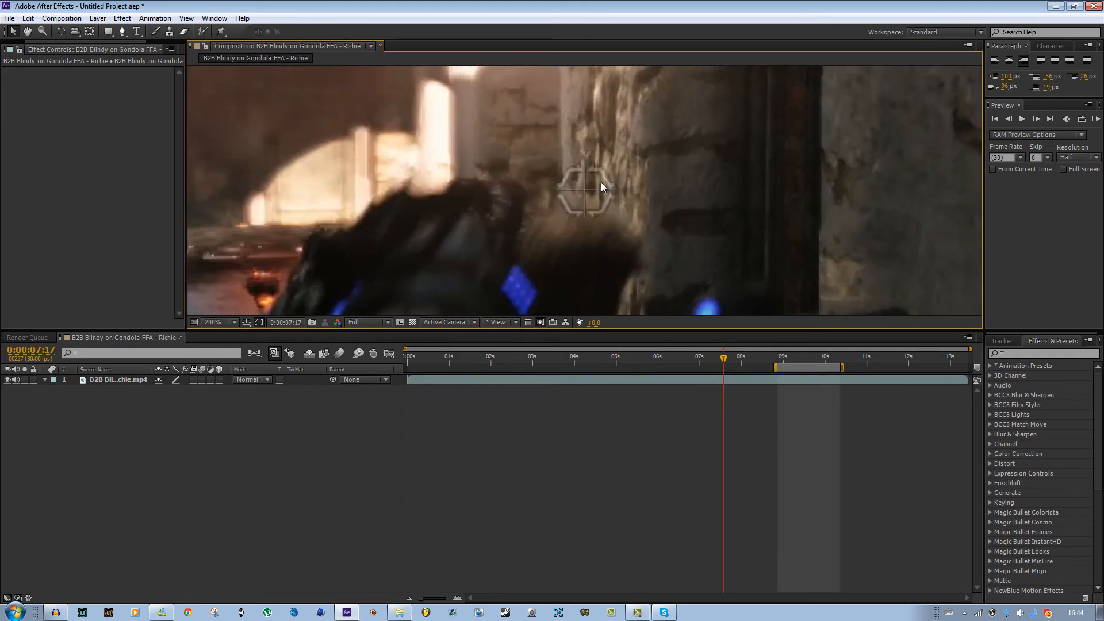
scroll(653, 232, "down", 4)
scroll(742, 263, "down", 2)
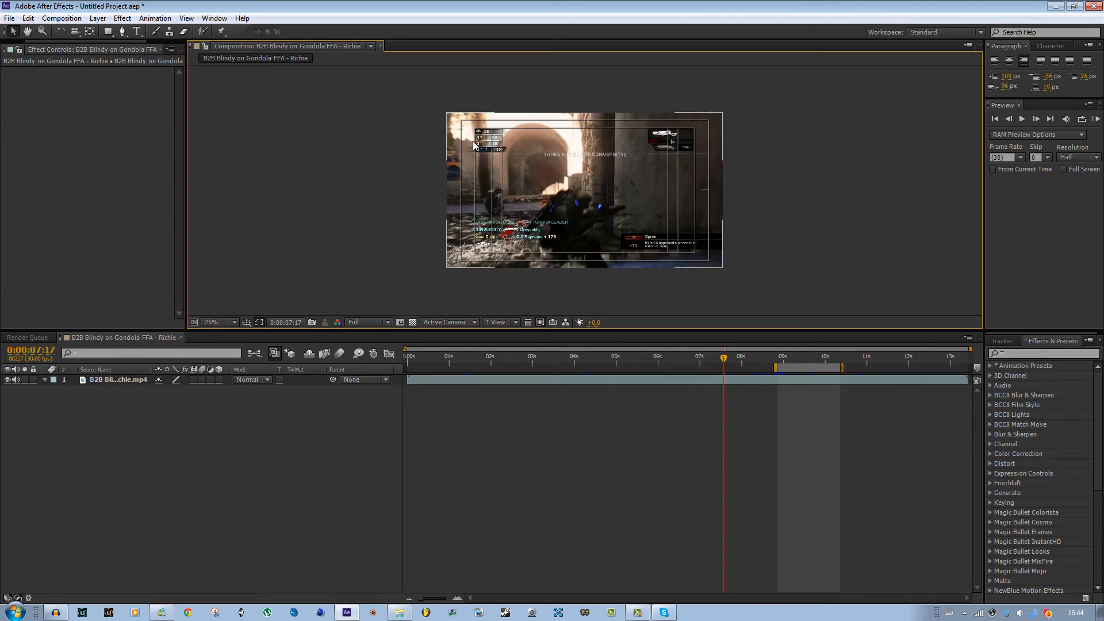
scroll(489, 210, "up", 2)
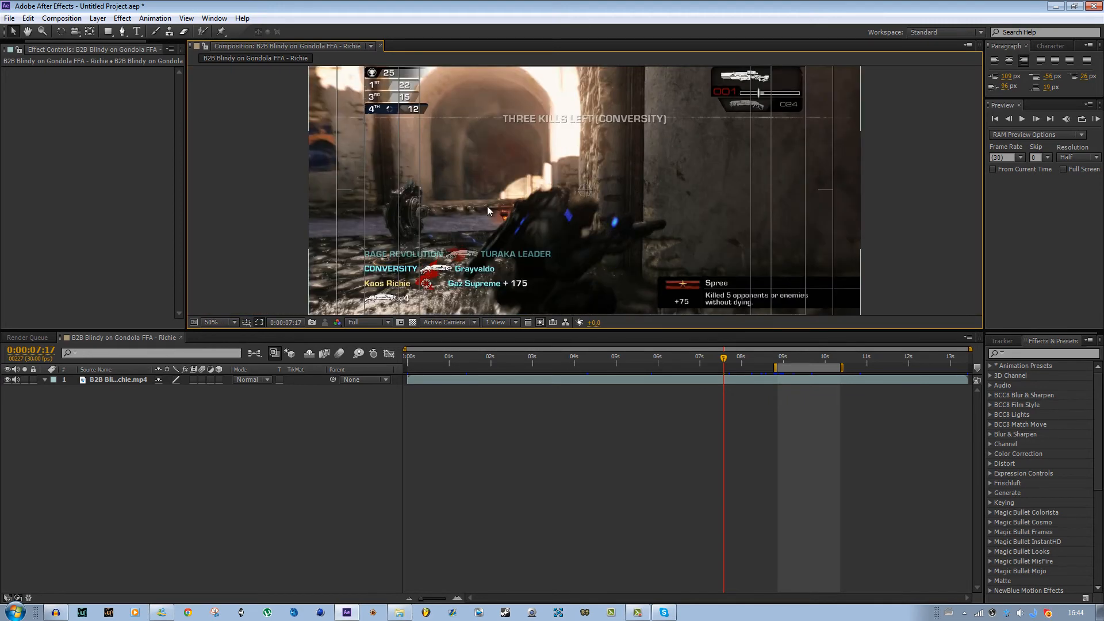
scroll(489, 210, "down", 2)
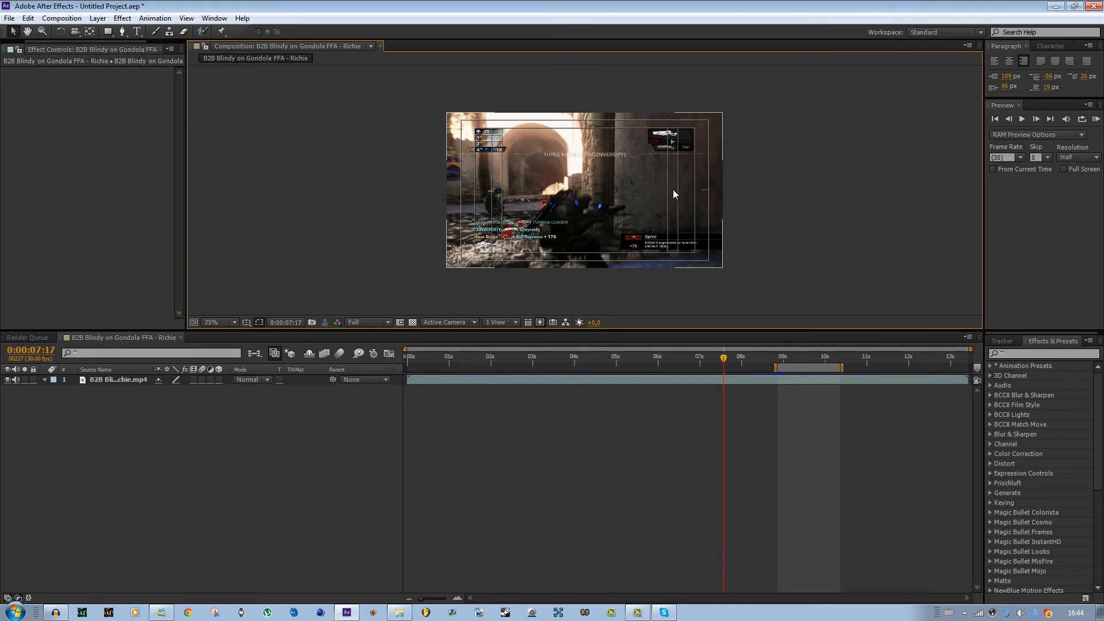
left_click(249, 324)
left_click(267, 377)
left_click(248, 324)
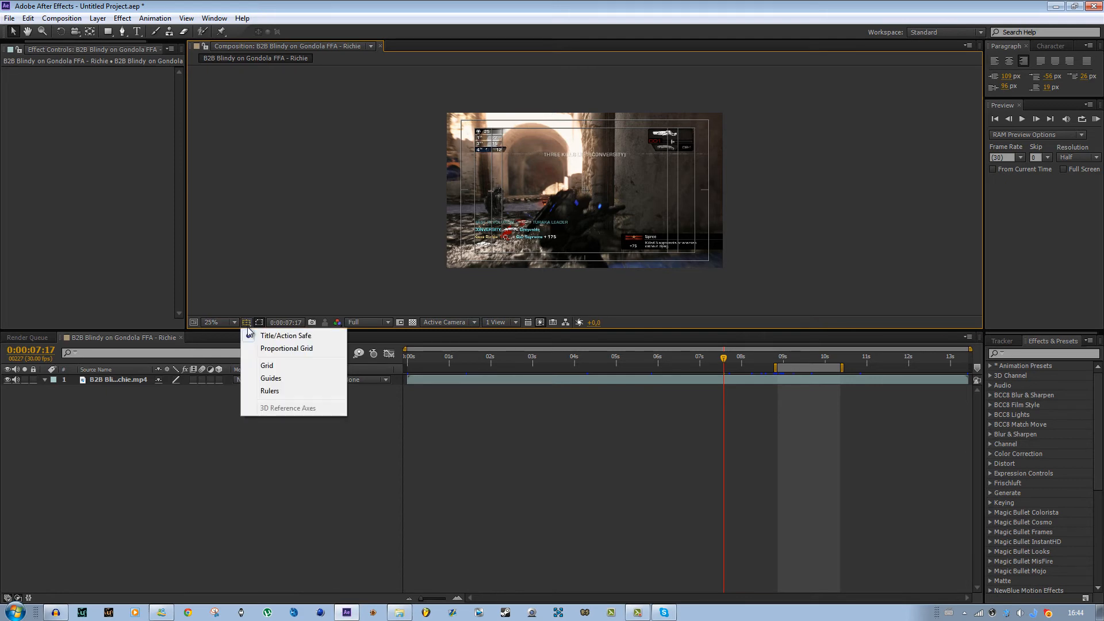
left_click(267, 378)
- Show the grid overlay on the composition and zoom in and out to inspect it
left_click(246, 323)
left_click(267, 365)
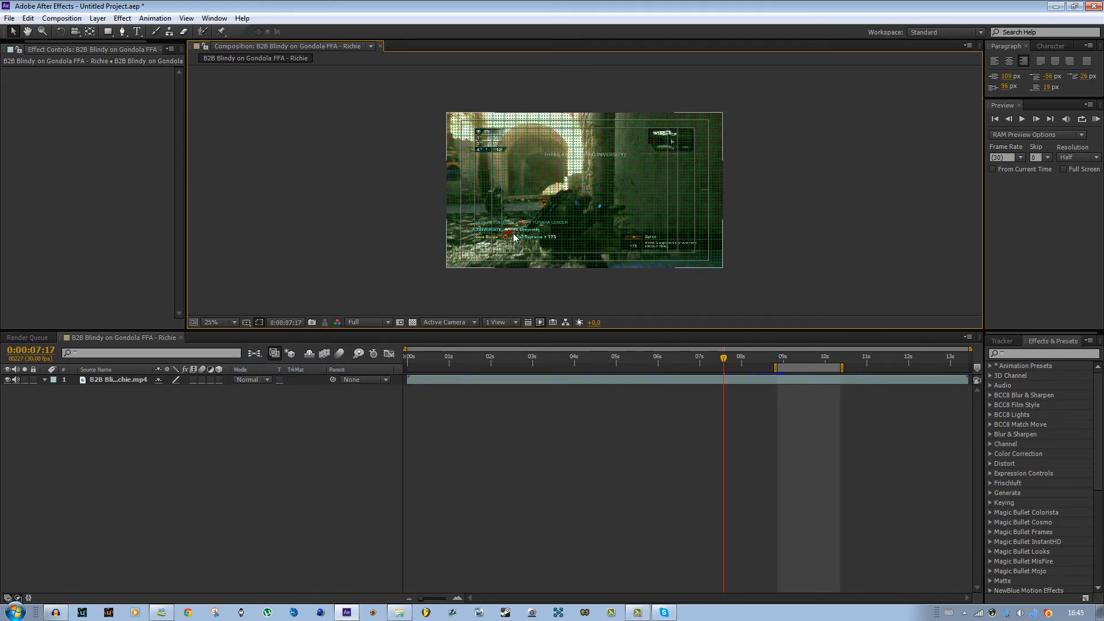
scroll(513, 241, "up", 4)
scroll(512, 250, "down", 1)
scroll(583, 207, "down", 4)
scroll(482, 247, "up", 3)
scroll(575, 217, "down", 3)
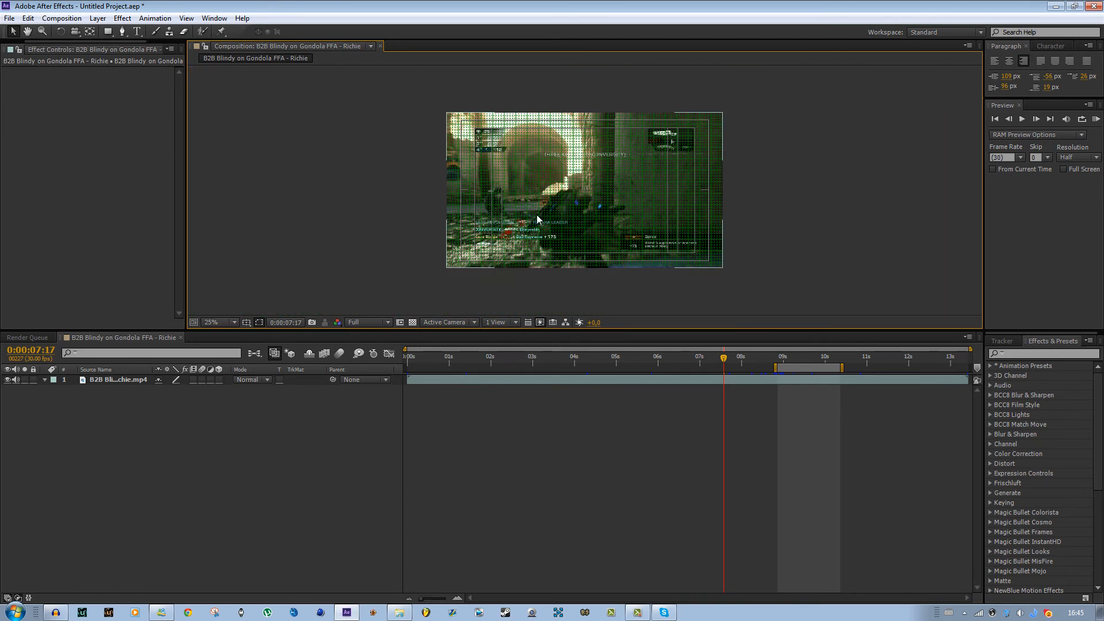
- Turn off the Title/Action Safe guides and the grid overlay
left_click(246, 322)
left_click(276, 335)
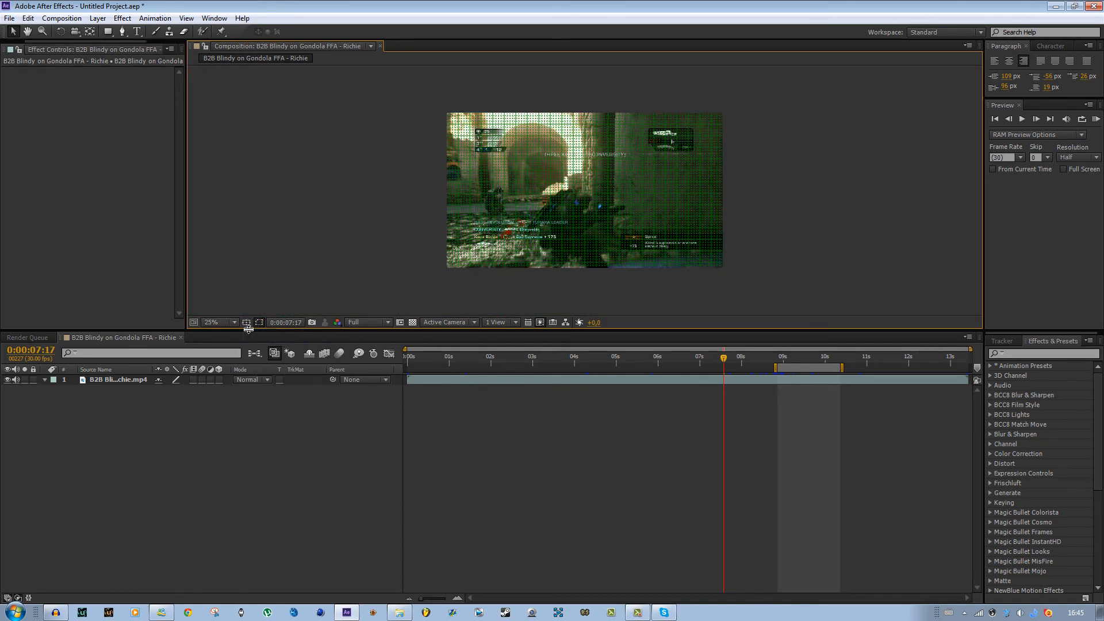
left_click(246, 322)
left_click(268, 368)
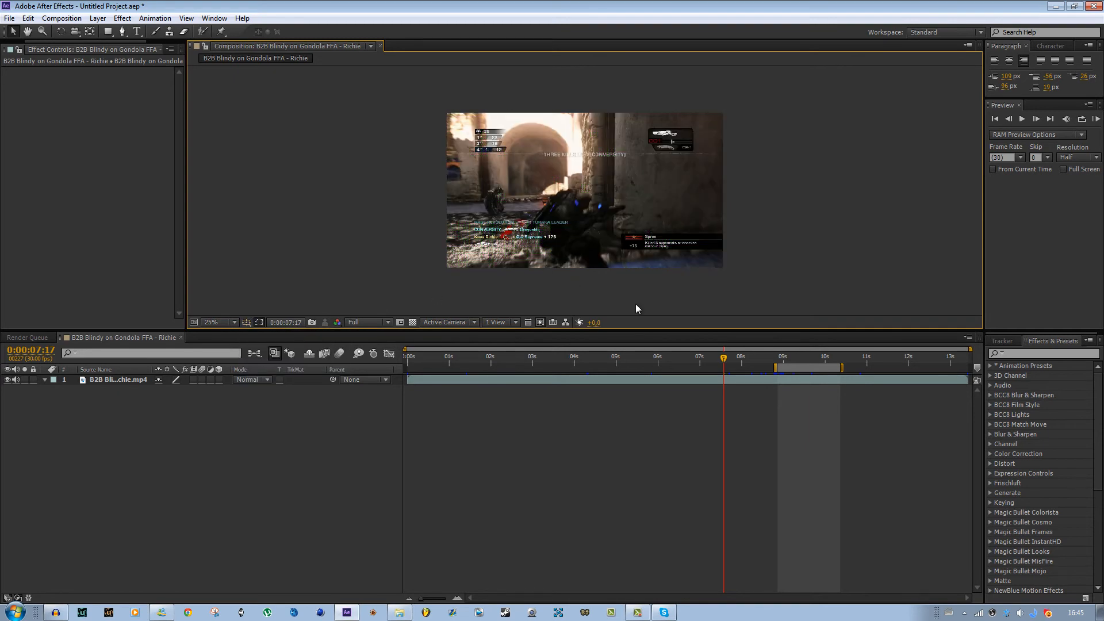
- Draw a curved four-point Pen-tool mask over the soldier on the gameplay layer
left_click(746, 379)
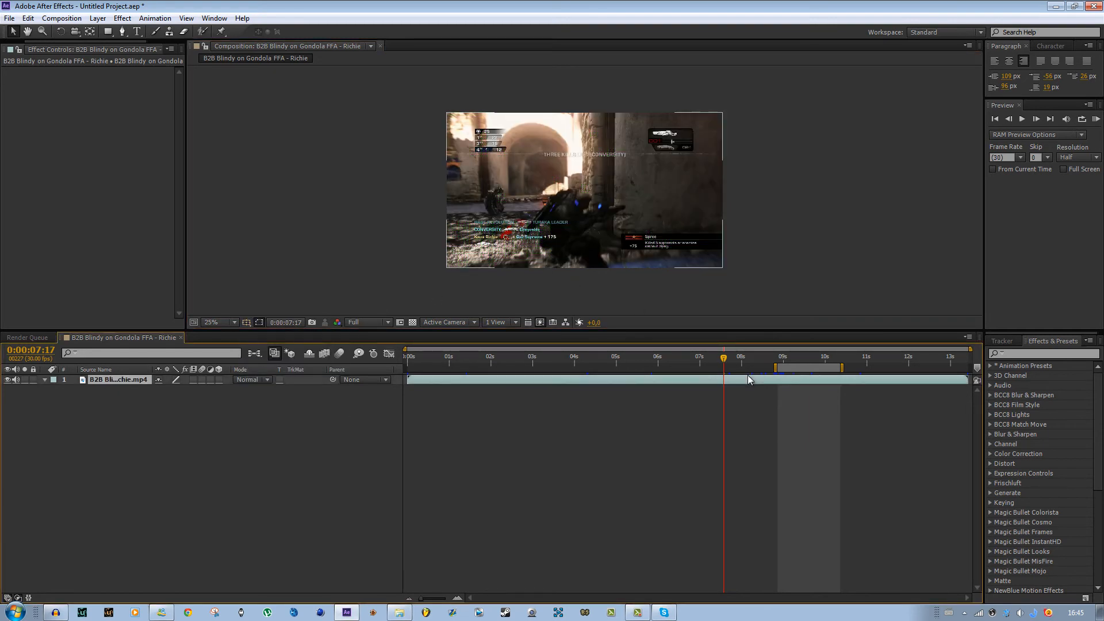
left_click(123, 32)
left_click(565, 171)
left_click(507, 199)
left_click_drag(628, 230, 637, 230)
mouse_move(636, 189)
left_mouse_down()
mouse_move(625, 167)
mouse_move(576, 161)
left_mouse_up()
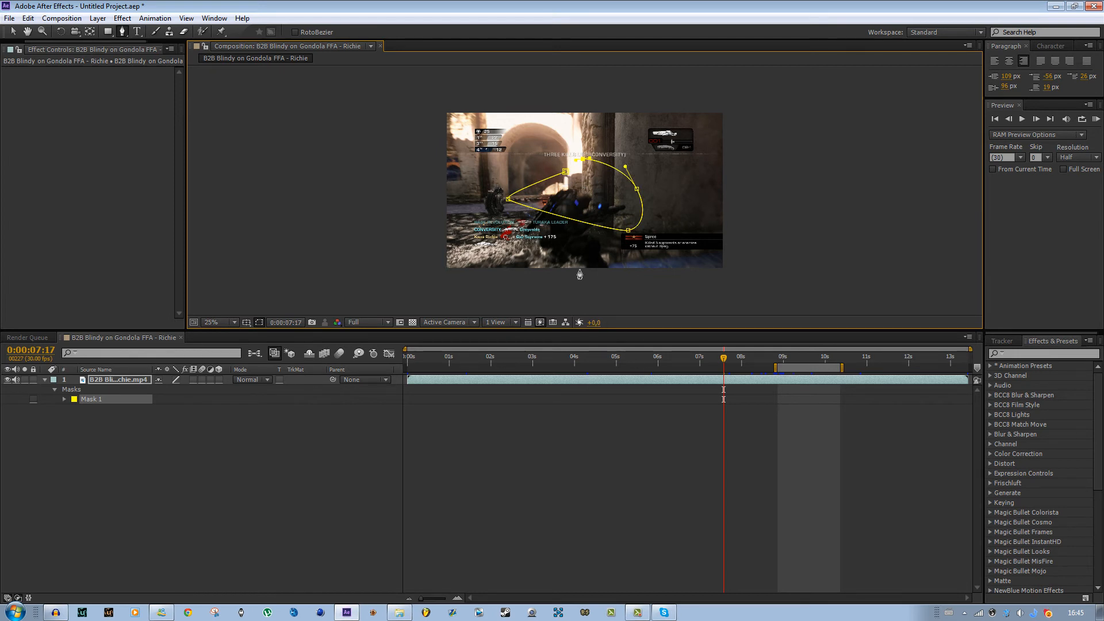
- Zoom in and deselect and reselect the gameplay layer to hide and show its mask path
scroll(529, 206, "up", 2)
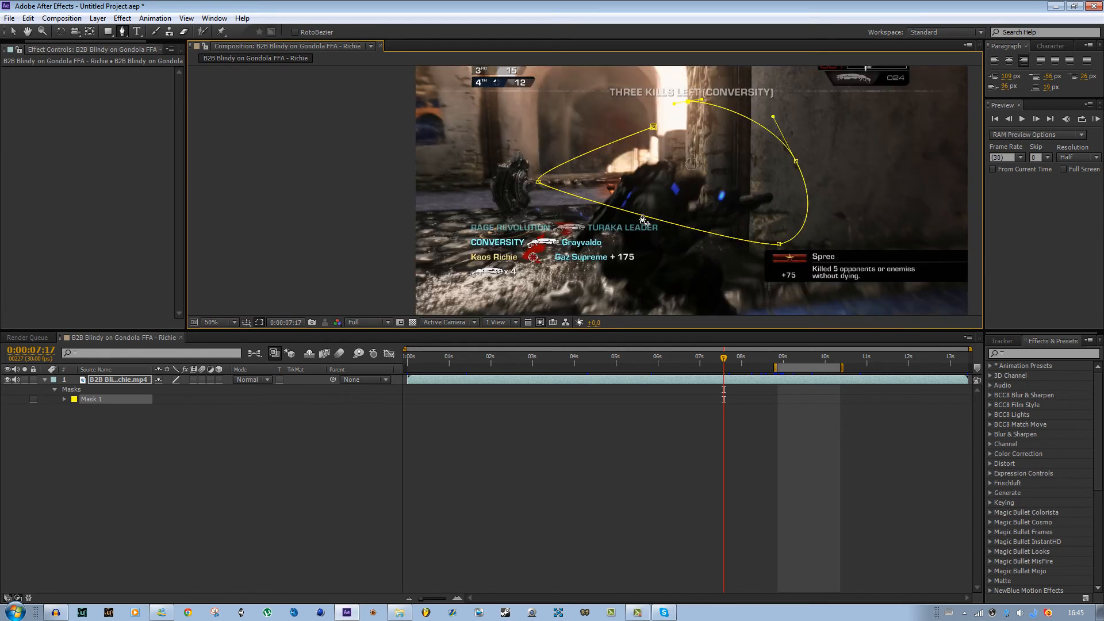
left_click(665, 397)
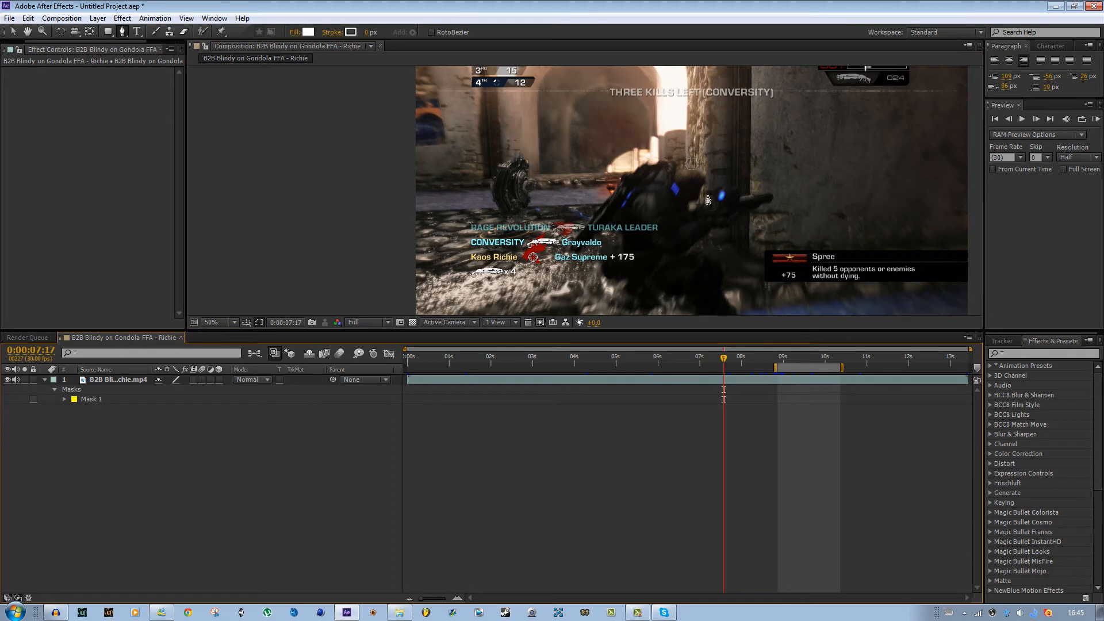
left_click(738, 384)
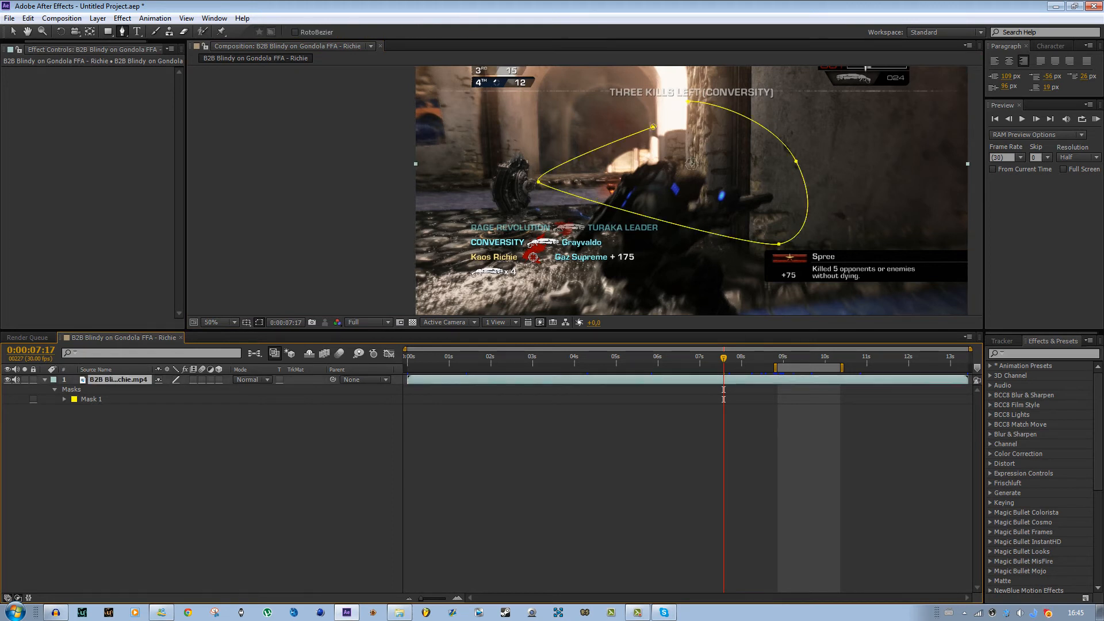
left_click(568, 448)
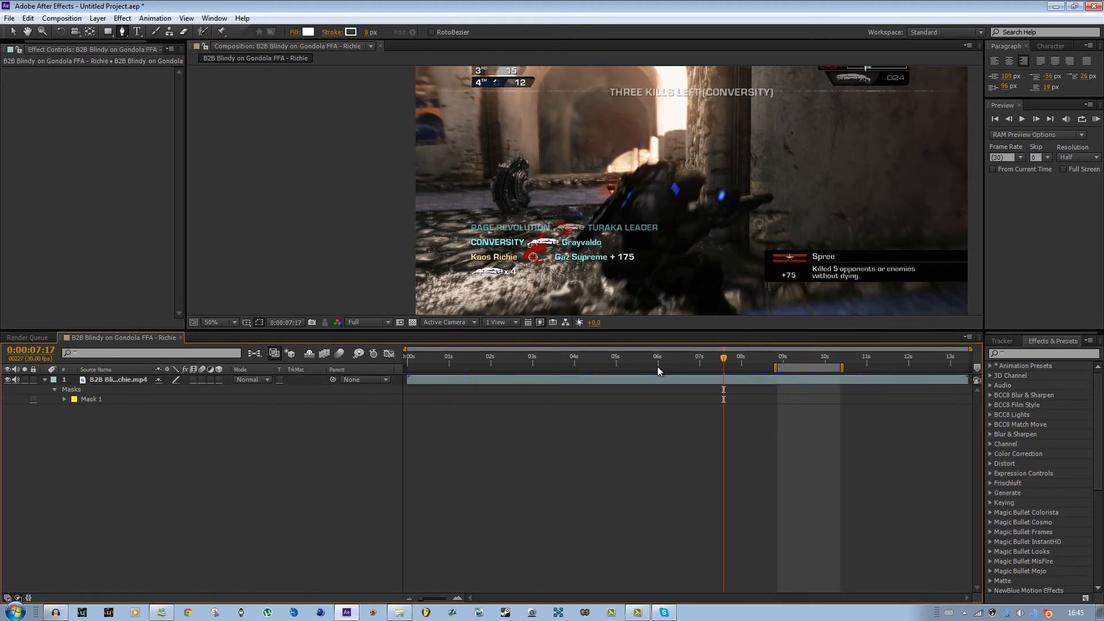
left_click(677, 379)
left_click_drag(634, 234, 596, 243)
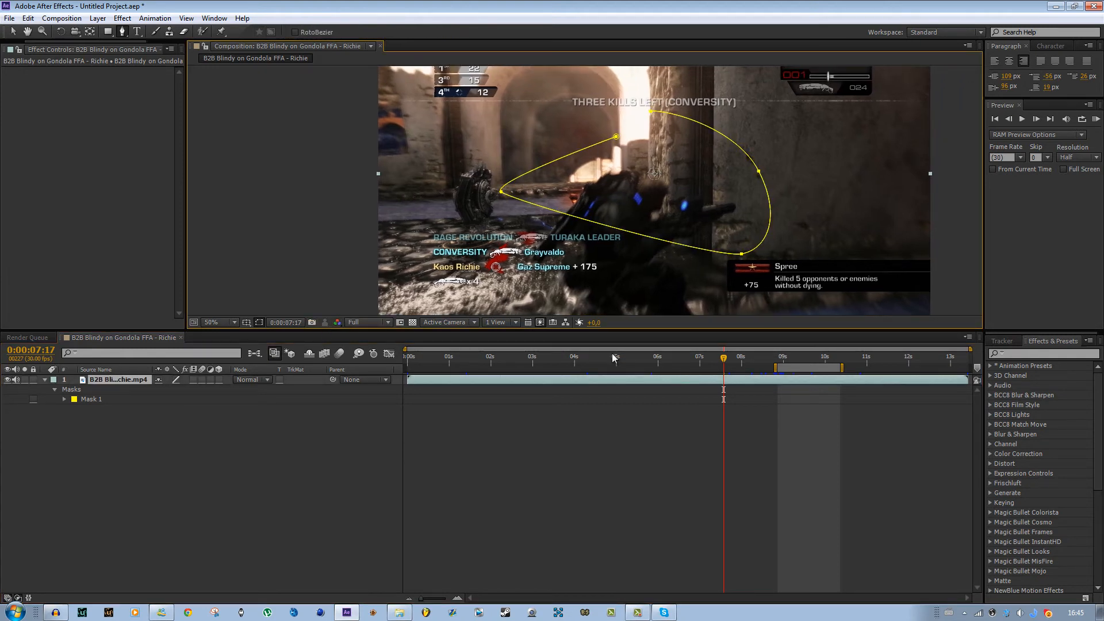
- Toggle the mask path visibility in the viewer, then delete Mask 1
left_click(262, 326)
left_click(261, 326)
left_click(260, 323)
left_click(260, 323)
left_click(259, 323)
left_click(260, 323)
left_click(85, 400)
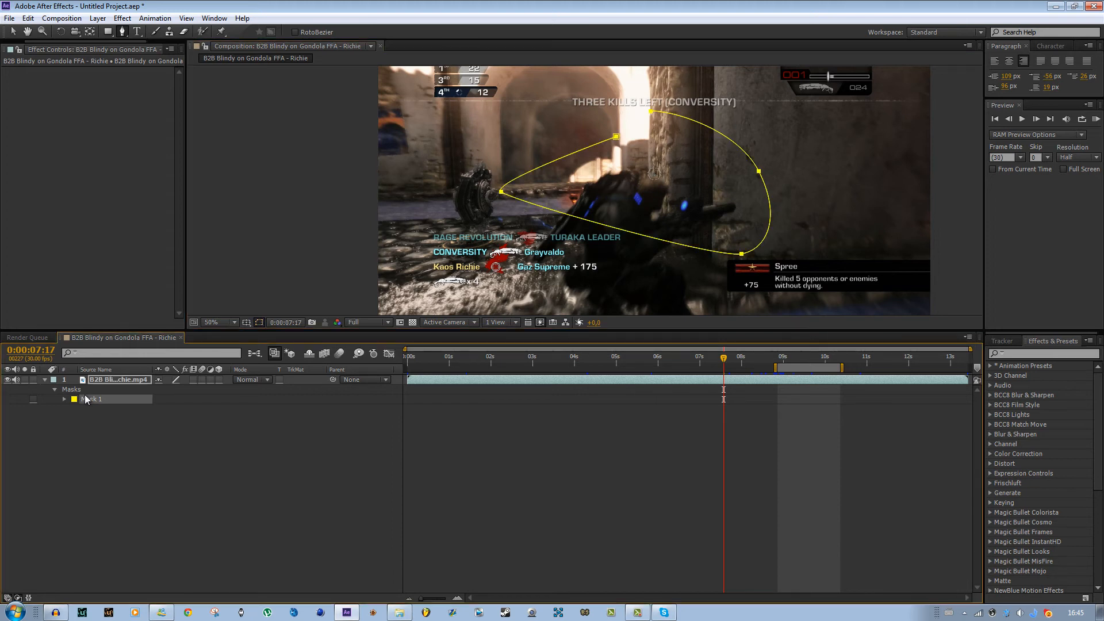
key("Delete")
- Jump to 0:00:06:17 with Go to Time and zoom the view out to 25%
left_click(283, 323)
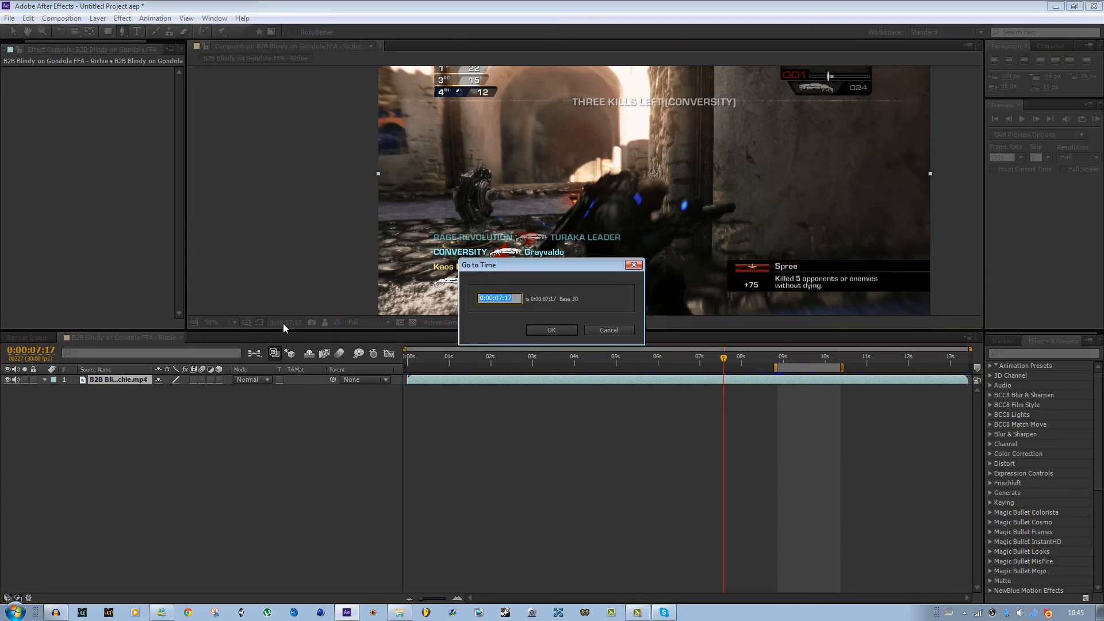
left_click(503, 298)
left_click(552, 332)
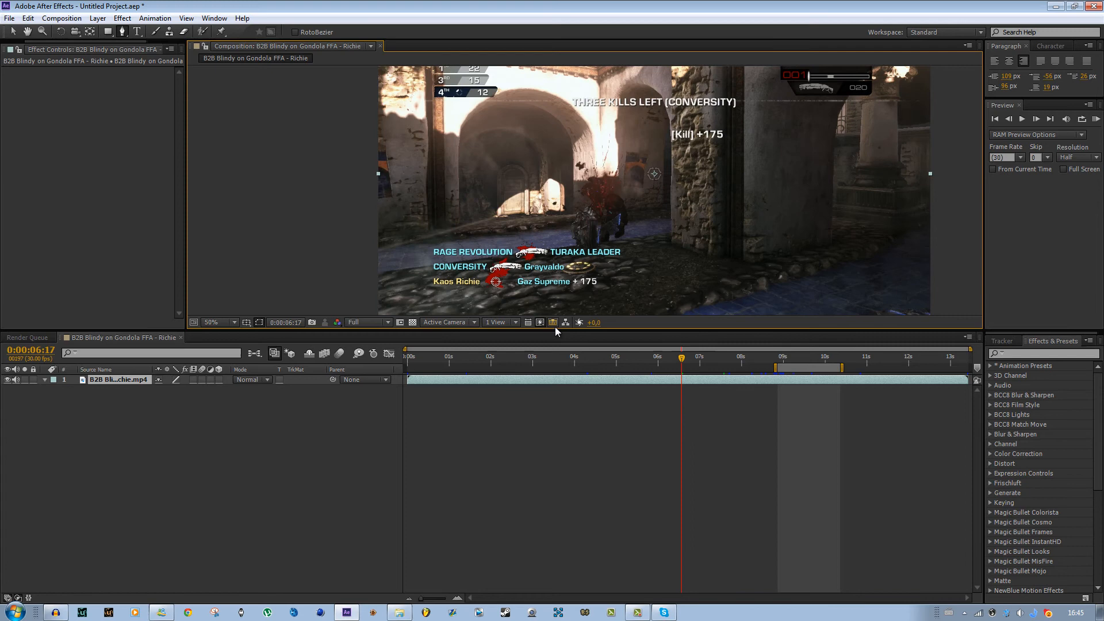
key("comma")
key("comma")
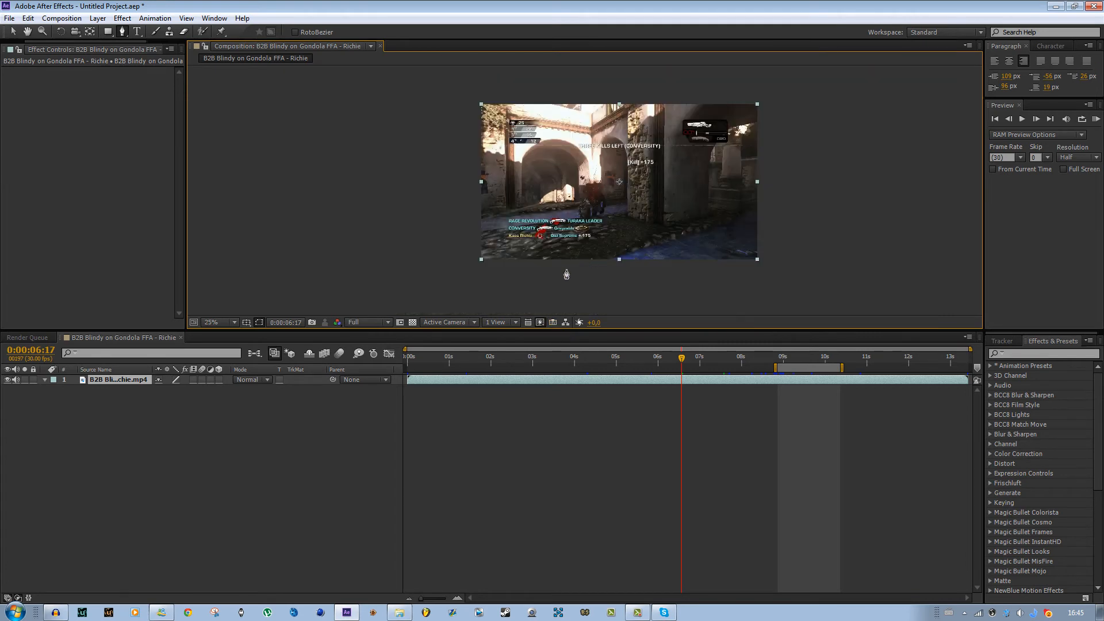
- Set the current time to 0:00:07:17 and zoom the view back in to 50%
left_click(38, 349)
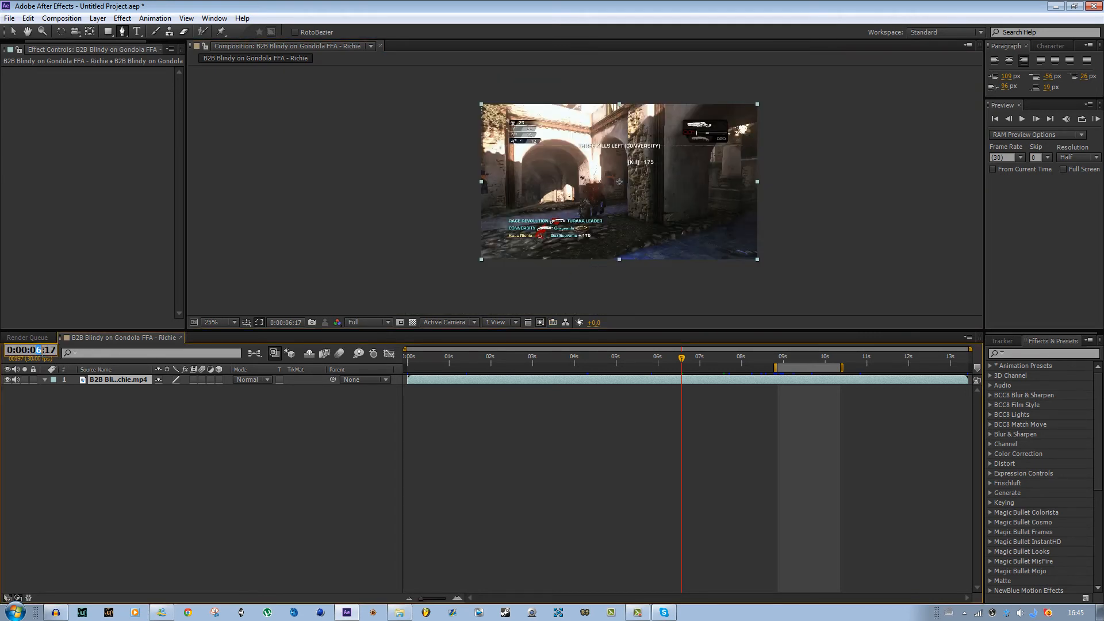
type("7")
left_click(99, 410)
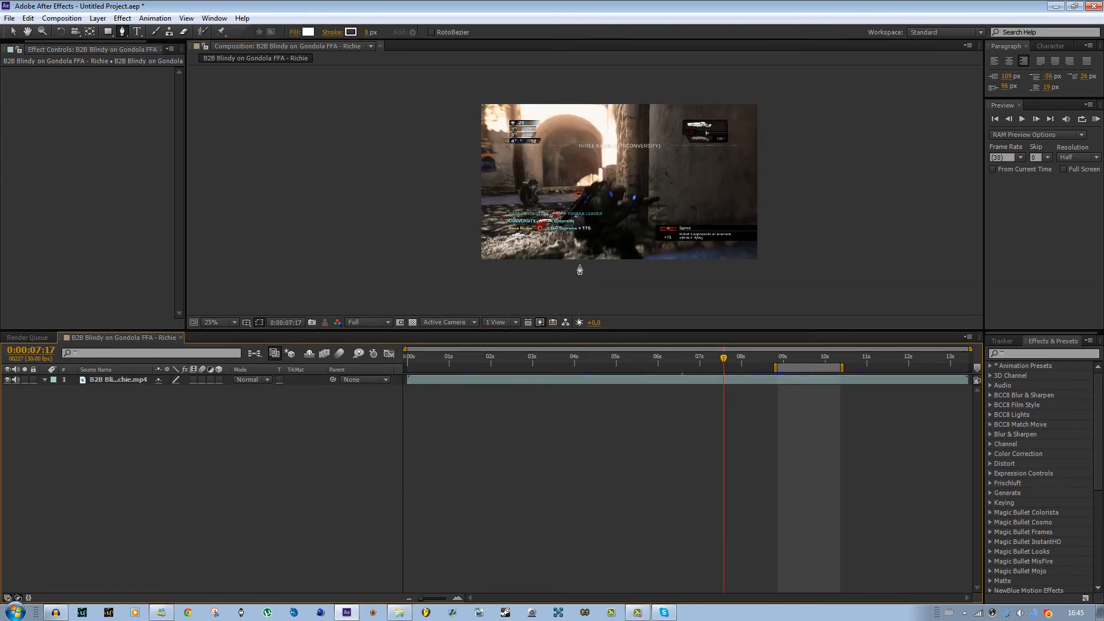
key("period")
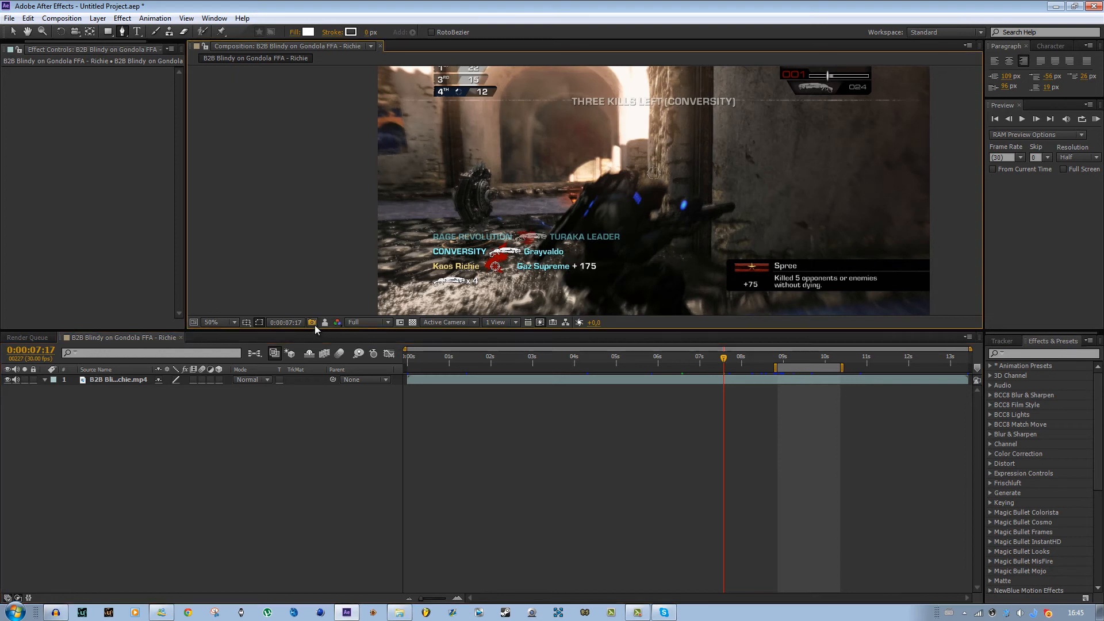
- Zoom out to 25%, scrub to 0:00:07:01 and toggle Show Snapshot to compare the frame with the saved snapshot
key("comma")
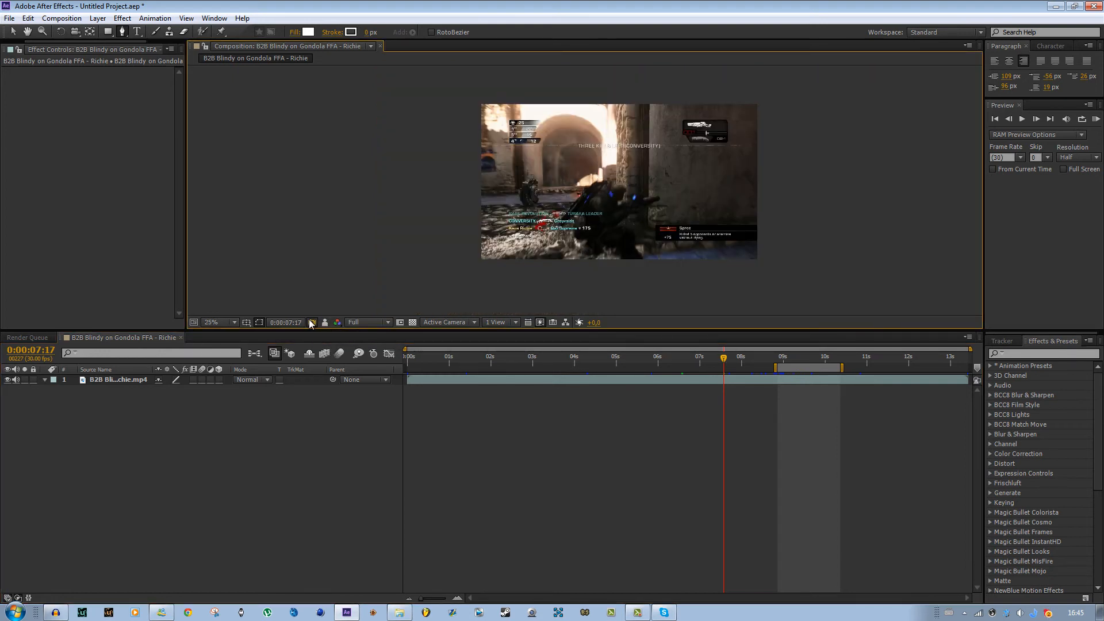
left_click_drag(725, 359, 701, 359)
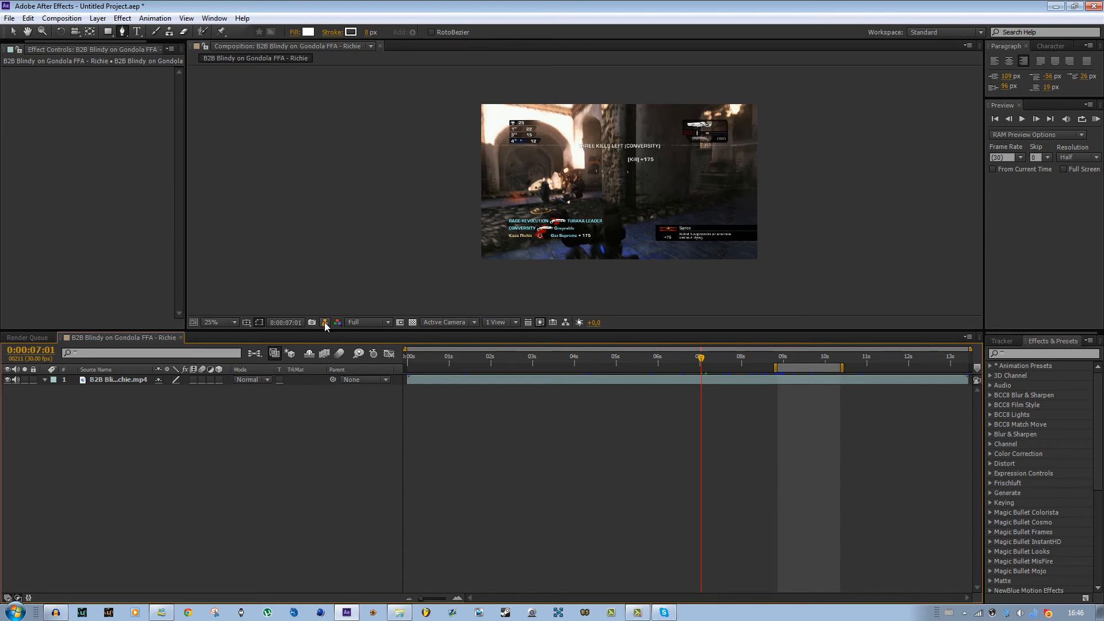
left_click(325, 323)
left_click(325, 323)
left_click(324, 324)
left_click(324, 323)
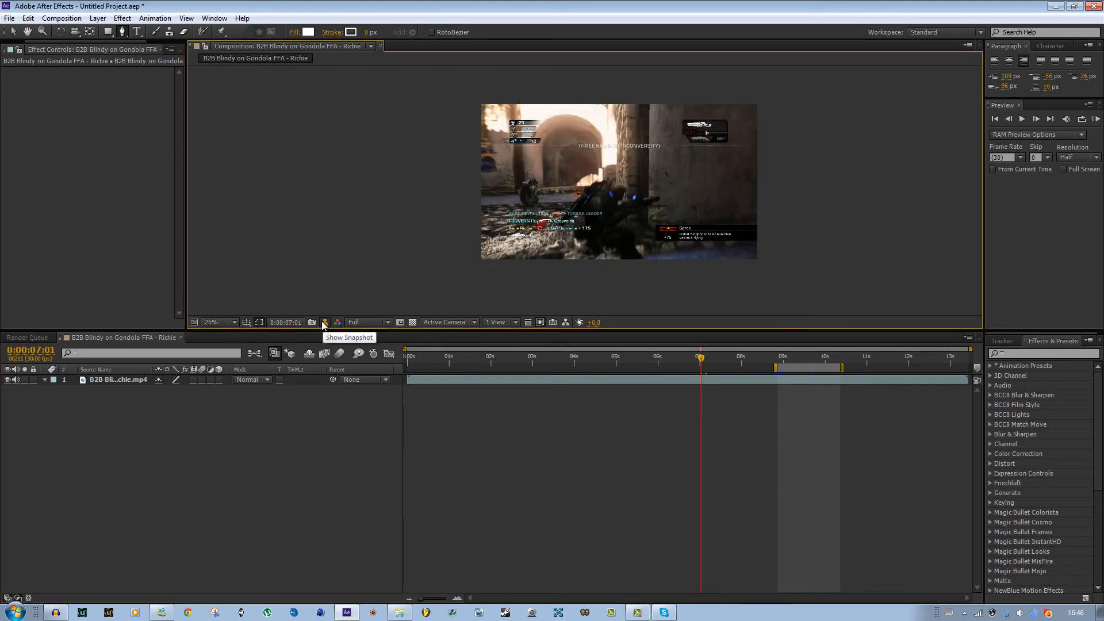
left_click(324, 323)
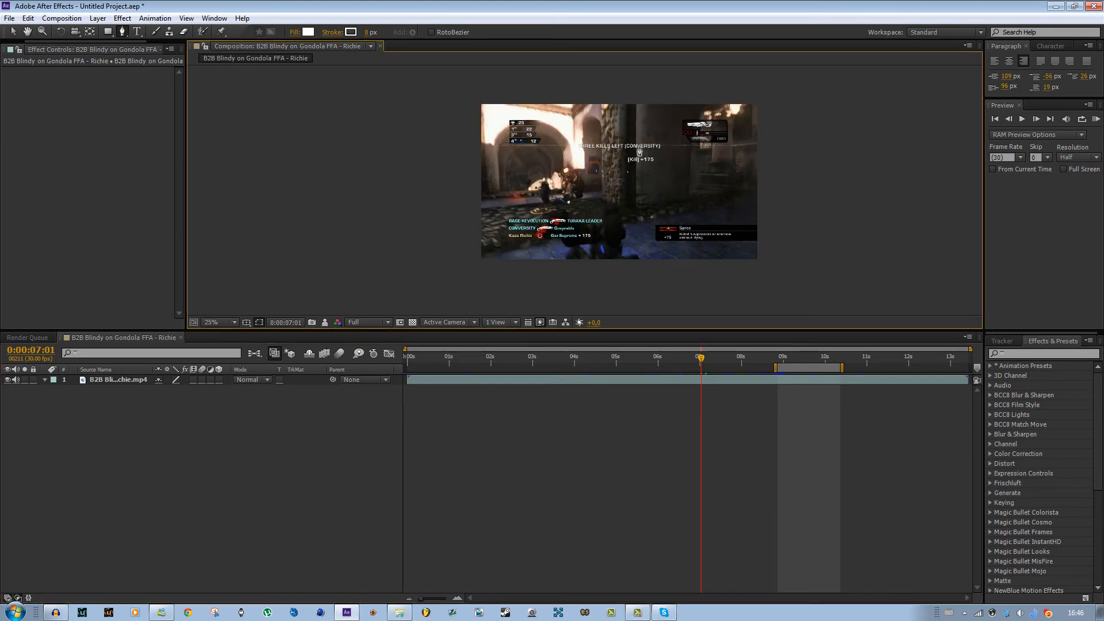
- Display the Red, Green and Blue channels one after another in the viewer
left_click(337, 323)
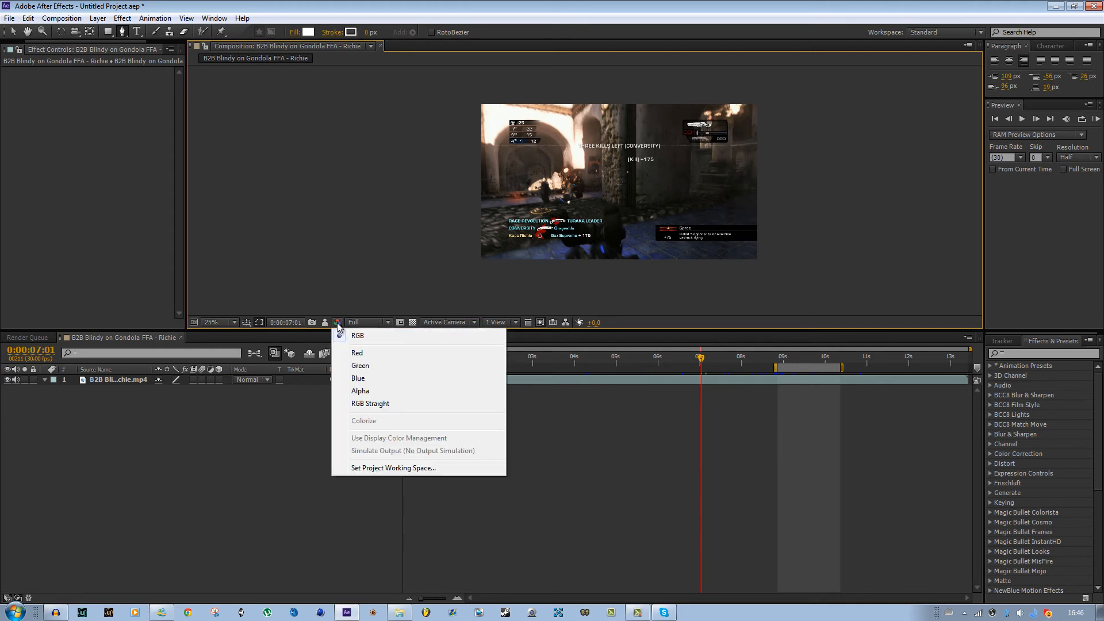
left_click(357, 349)
left_click(337, 323)
left_click(356, 360)
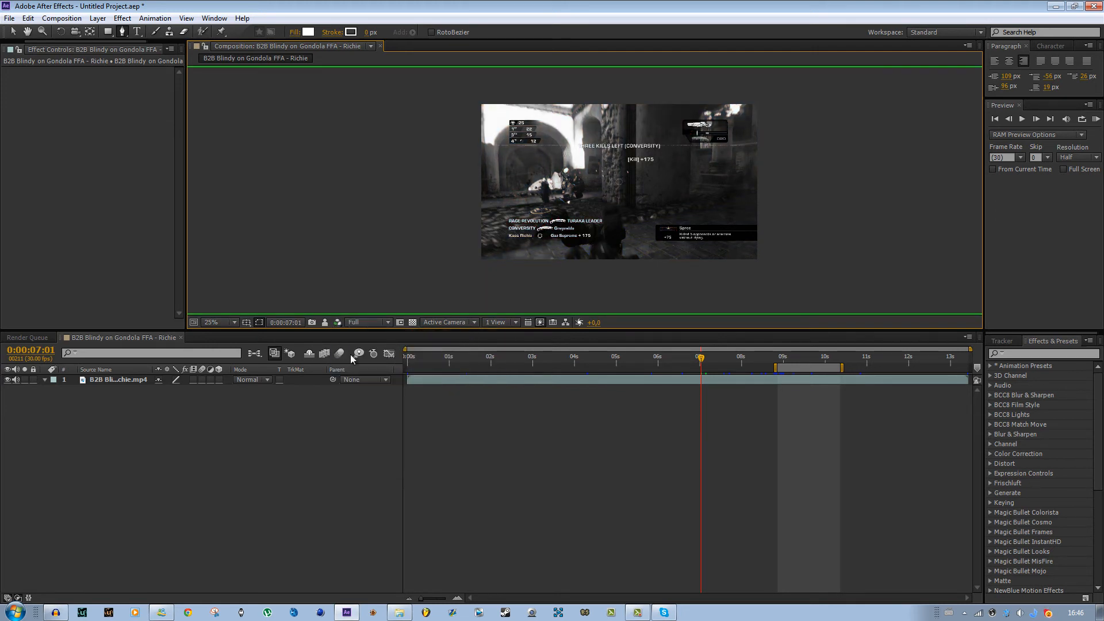
left_click(337, 323)
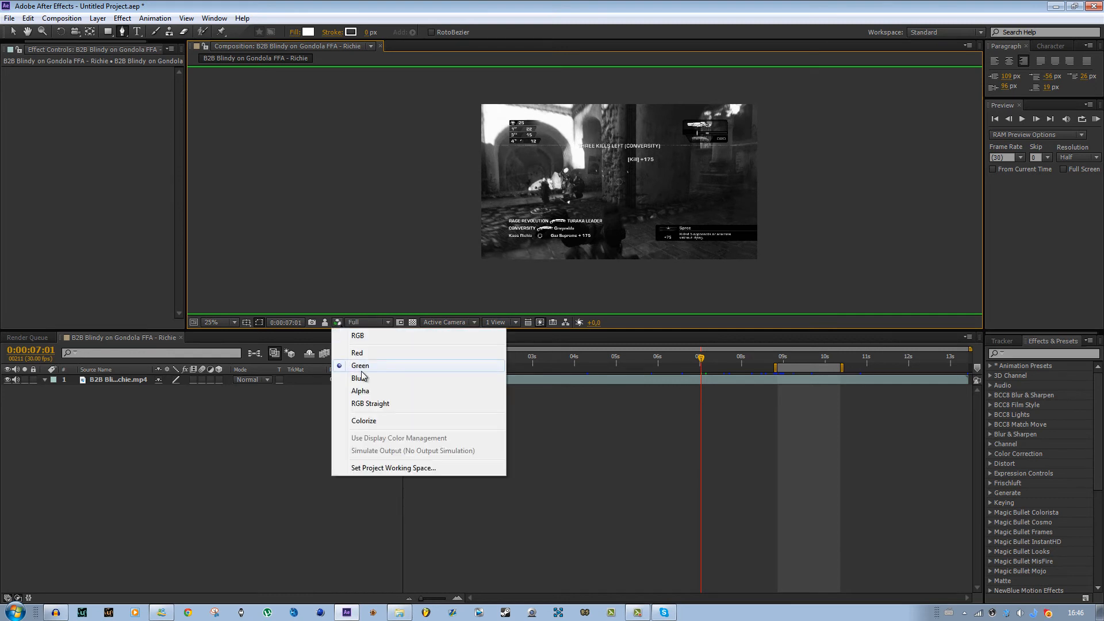
left_click(361, 371)
key("period")
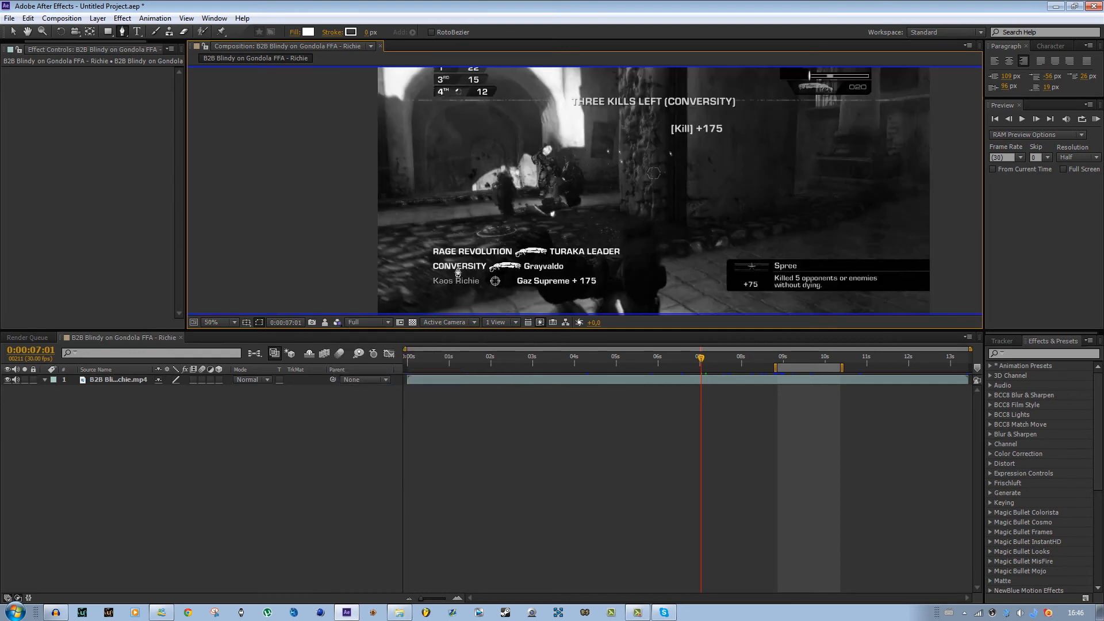
key("comma")
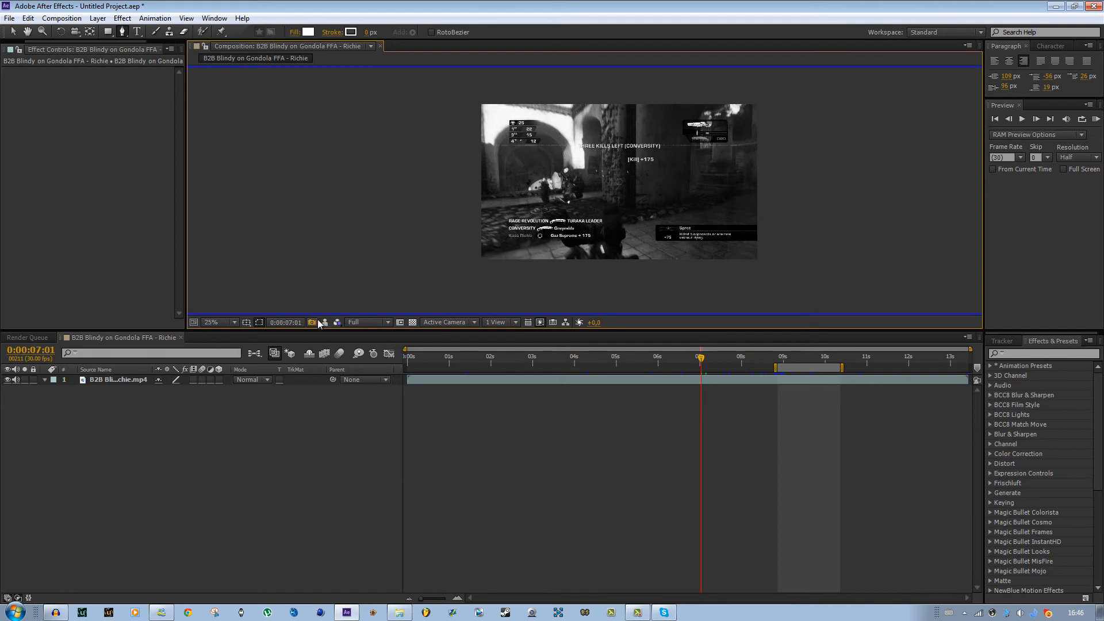
- Display the Alpha channel, then return the viewer to RGB
left_click(337, 323)
left_click(361, 391)
left_click(337, 323)
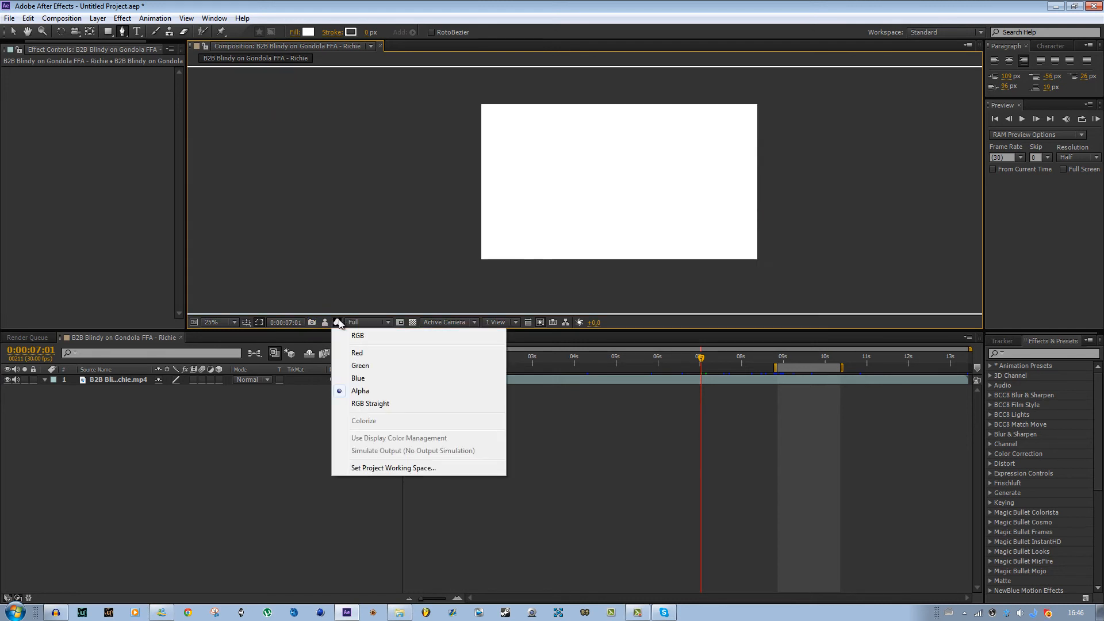
left_click(357, 336)
- Try Half and Third preview resolutions while scrubbing at 50% zoom, then set resolution back to Full
left_click(368, 323)
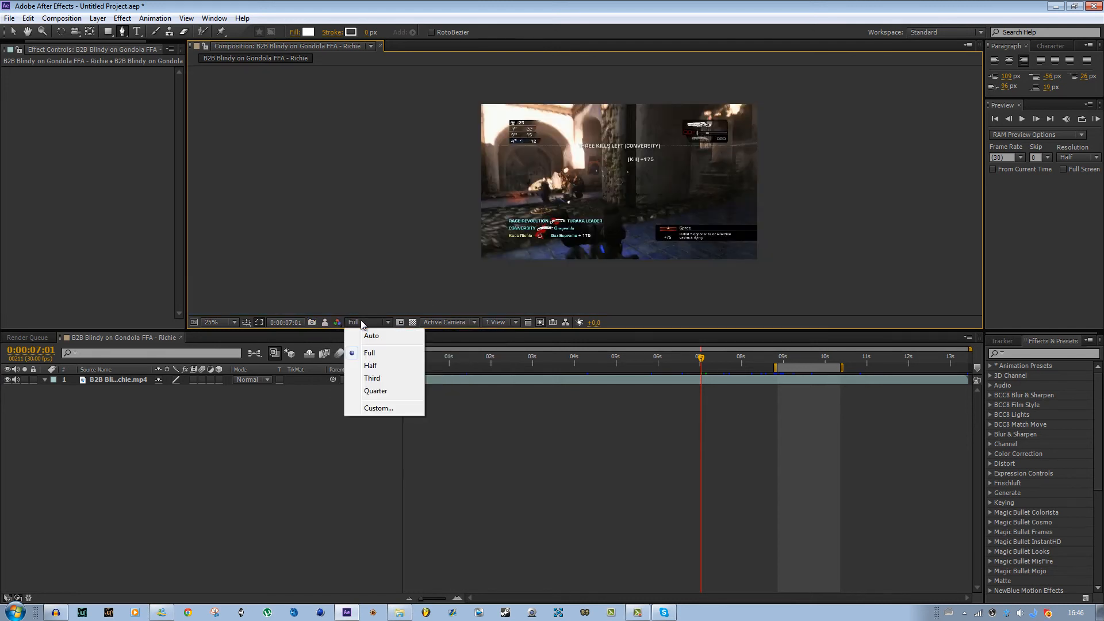
left_click(368, 364)
left_click(368, 323)
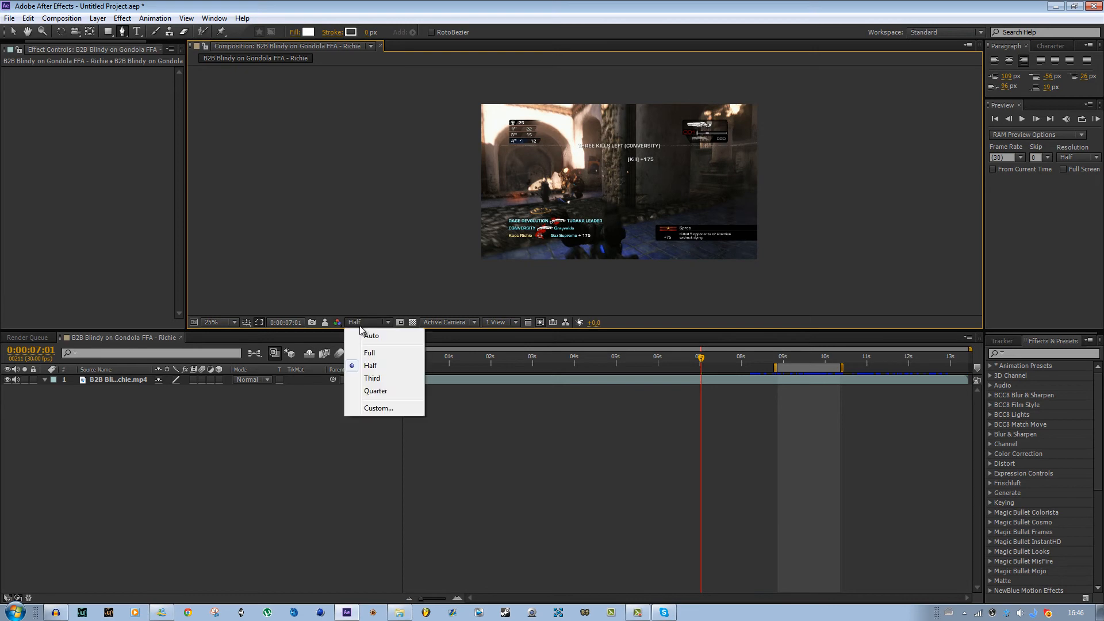
left_click(382, 380)
scroll(567, 278, "up", 2)
left_click_drag(706, 361, 654, 361)
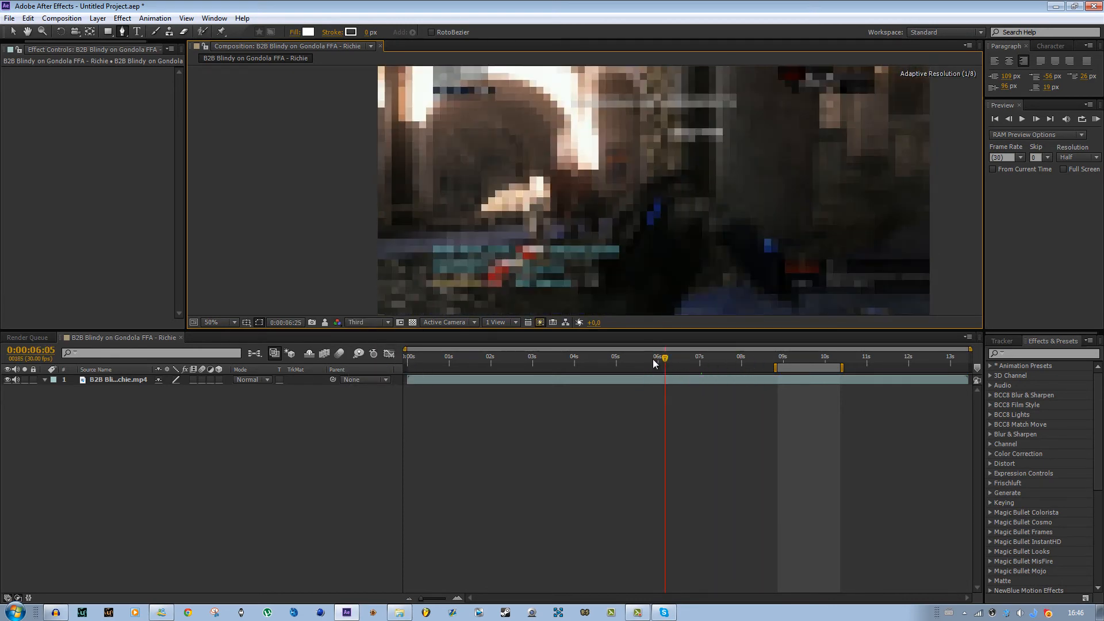
left_click(356, 323)
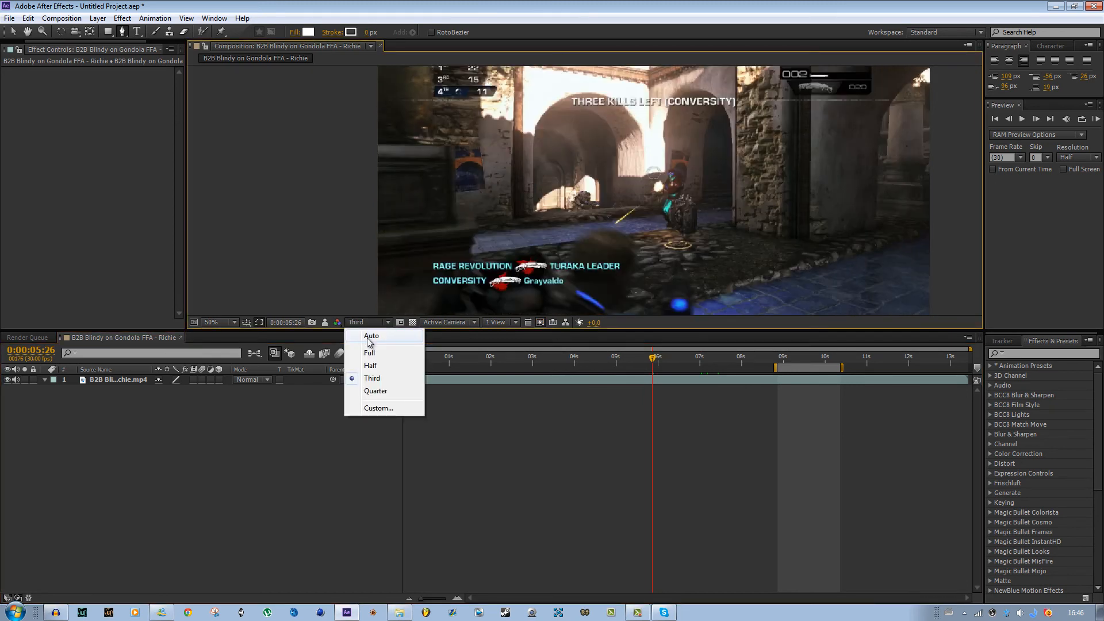
left_click(368, 352)
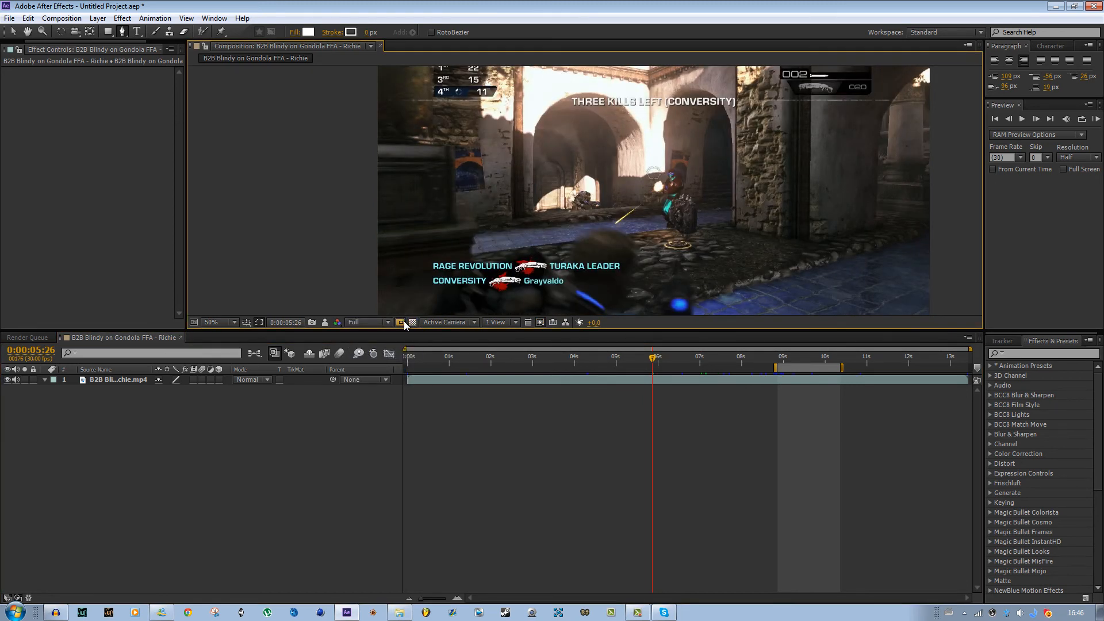
- With the Selection tool, select the gameplay layer and drag it up and to the right in the composition
key("v")
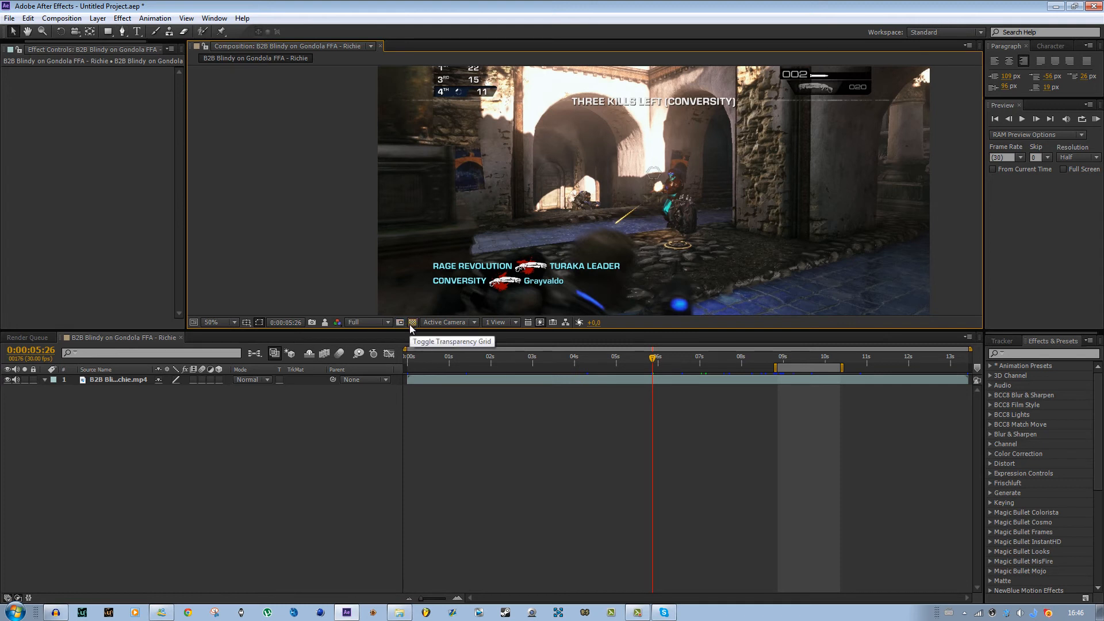
key("comma")
key("comma")
key("comma")
key("comma")
left_click(704, 379)
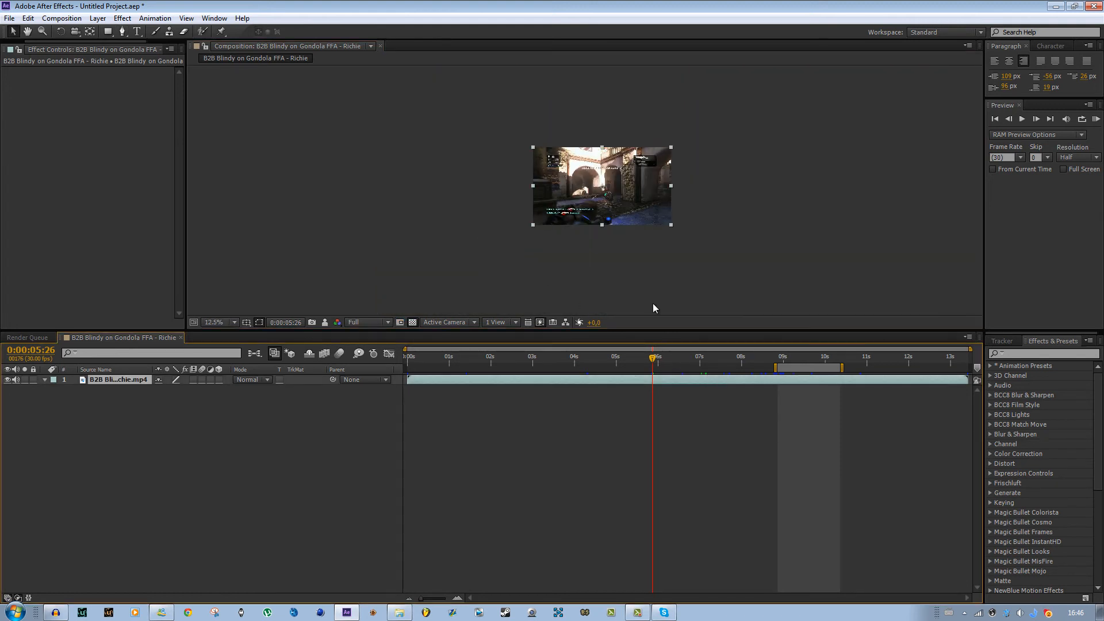
left_click(412, 325)
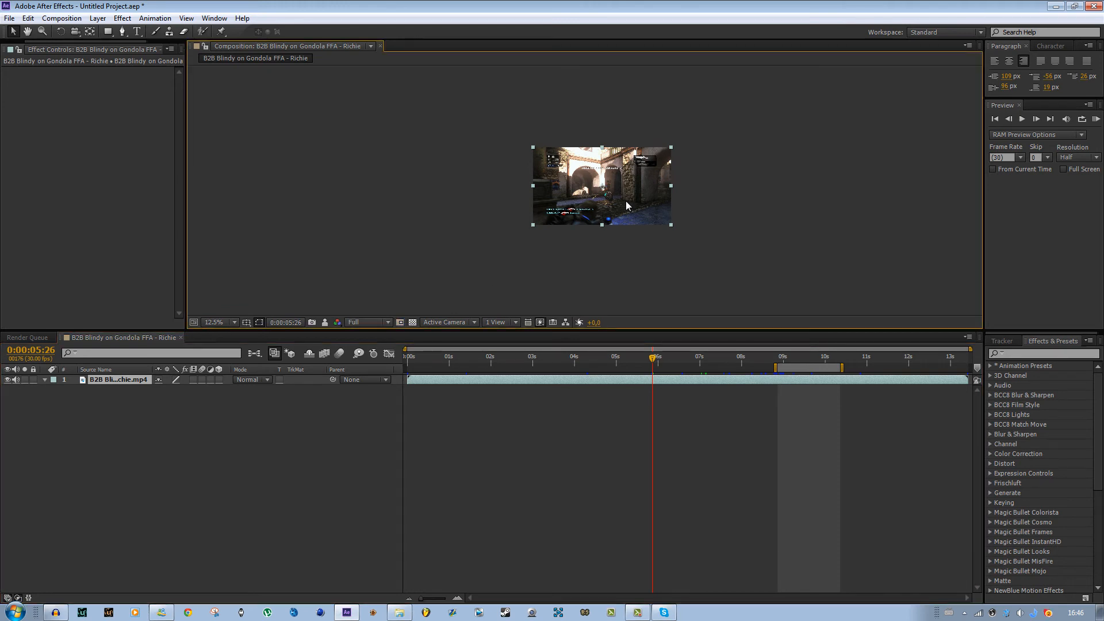
left_click_drag(617, 184, 652, 166)
key("period")
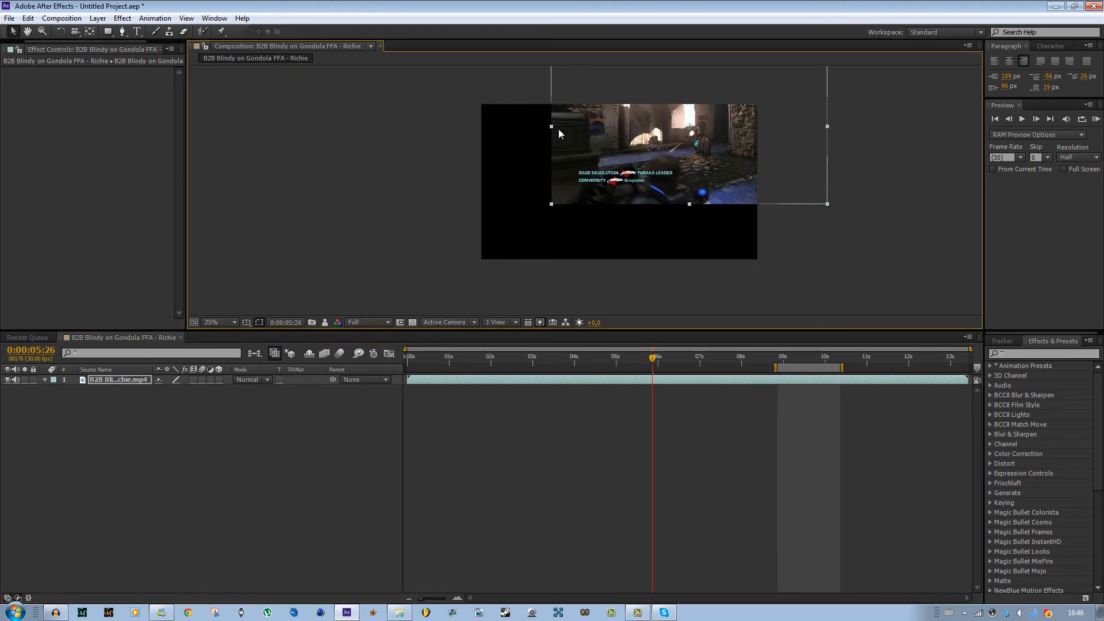
- Toggle the transparency grid on and off and open the 3D view list
left_click(412, 322)
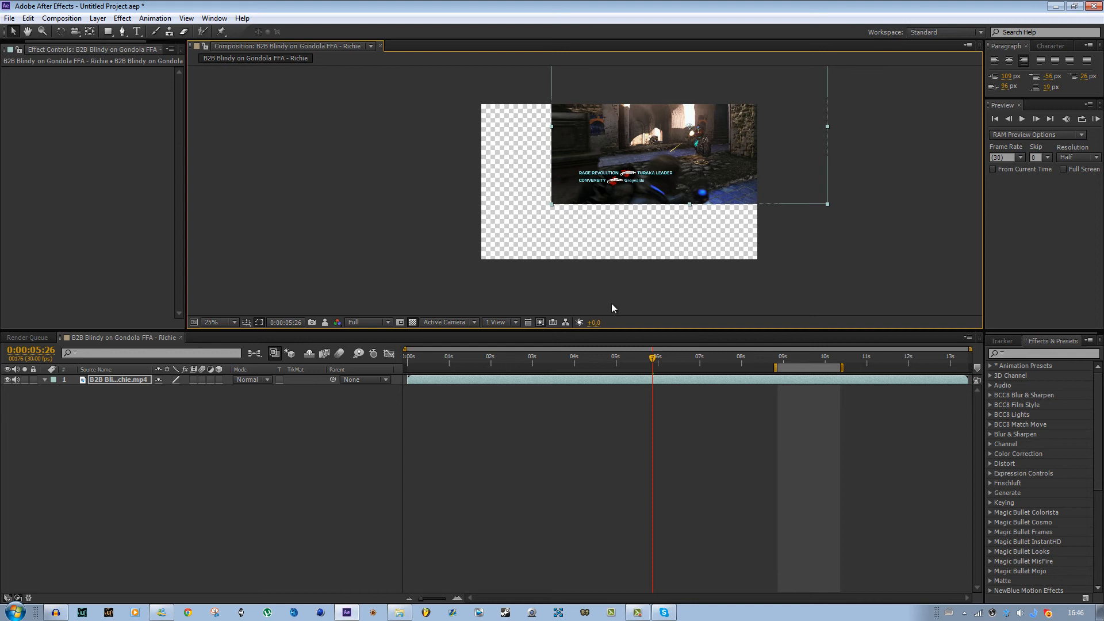
left_click(412, 322)
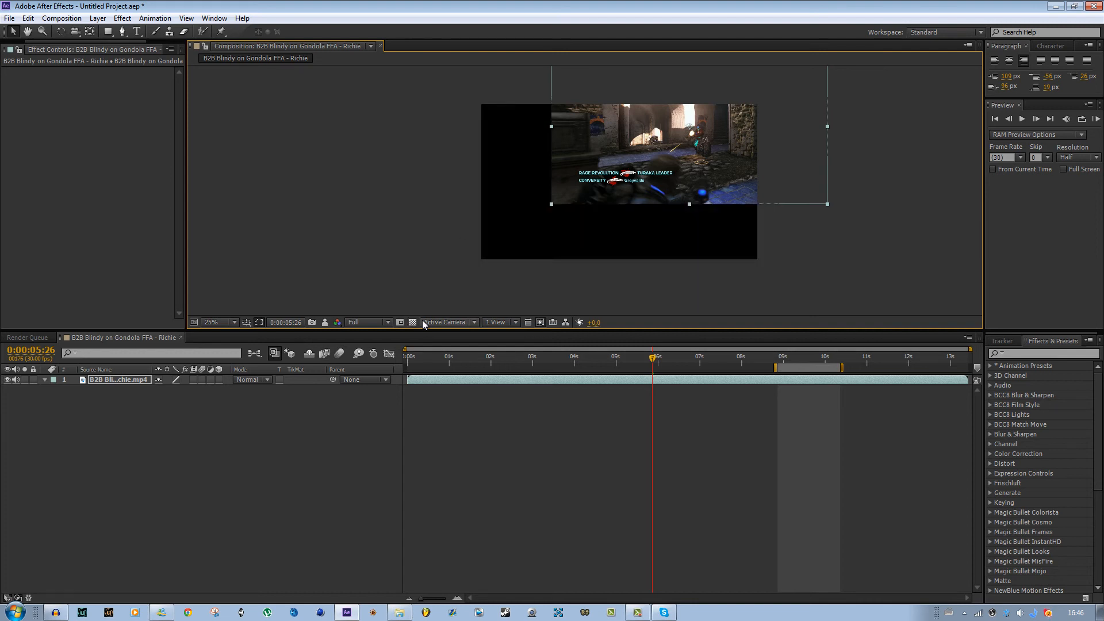
left_click(437, 323)
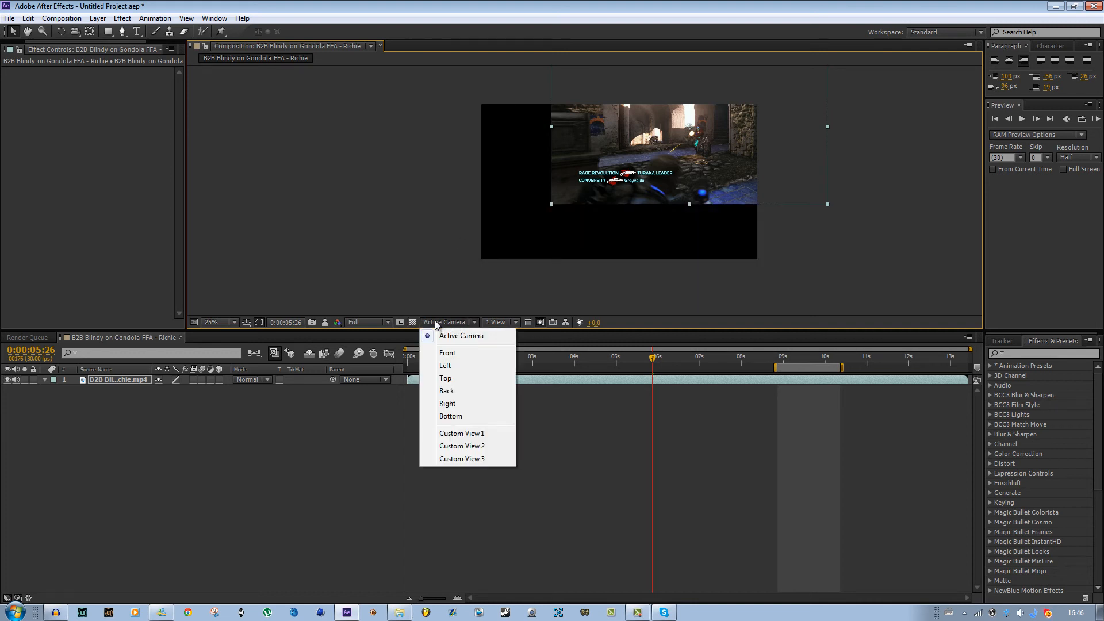
left_click(462, 295)
- Switch the viewer layout to 2 Views - Horizontal
left_click(498, 321)
left_click(498, 289)
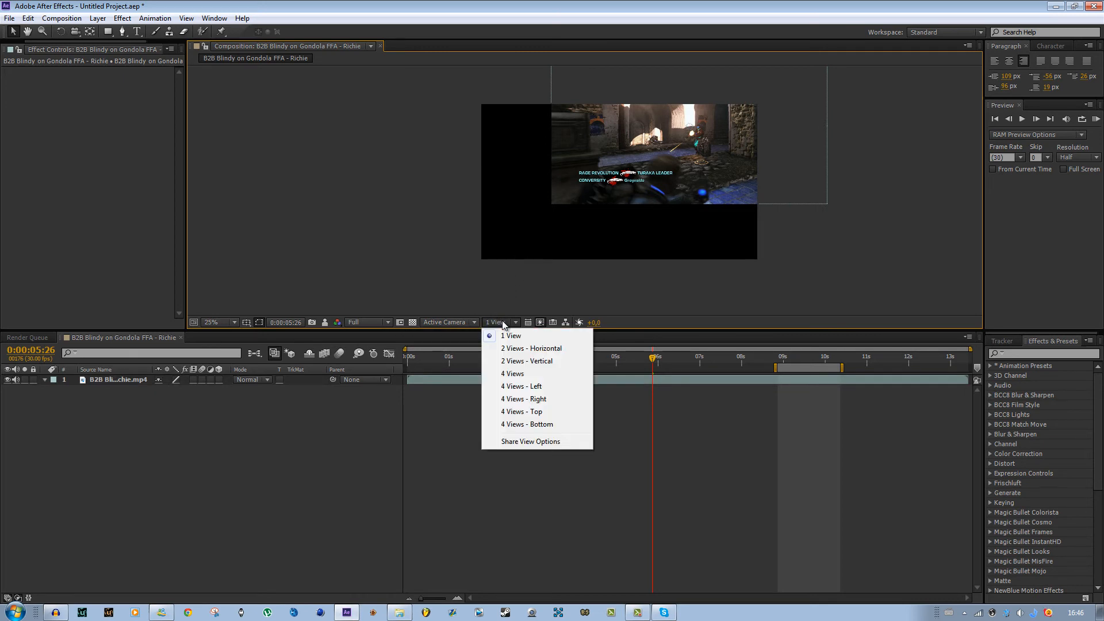
left_click(531, 348)
scroll(733, 242, "down", 1)
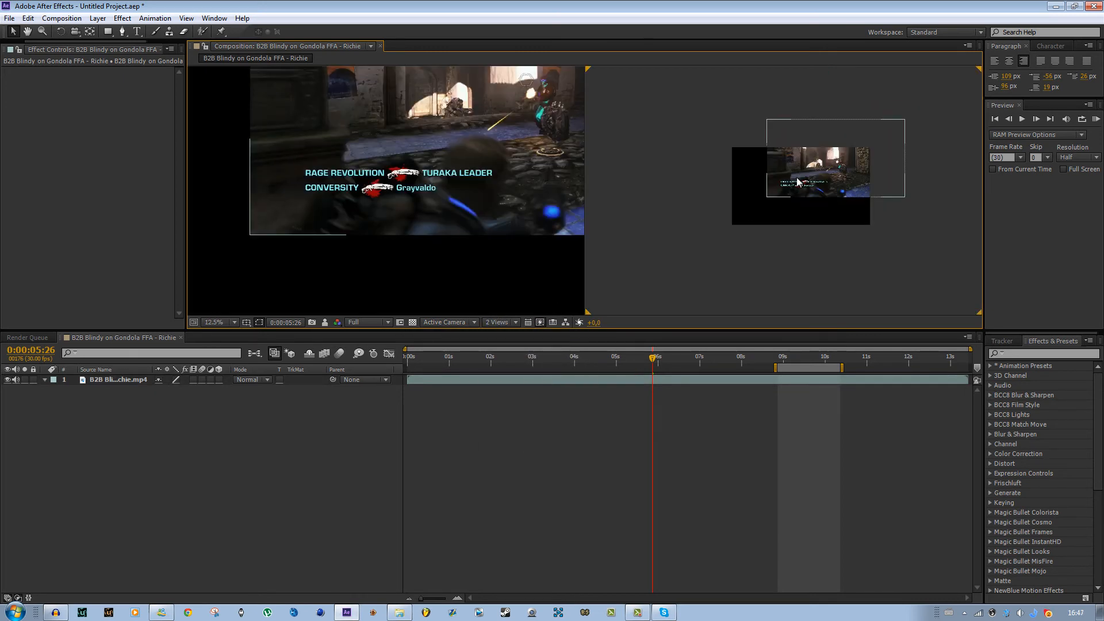
mouse_move(796, 180)
left_mouse_down()
mouse_move(764, 211)
mouse_move(782, 195)
left_mouse_up()
scroll(602, 248, "down", 1)
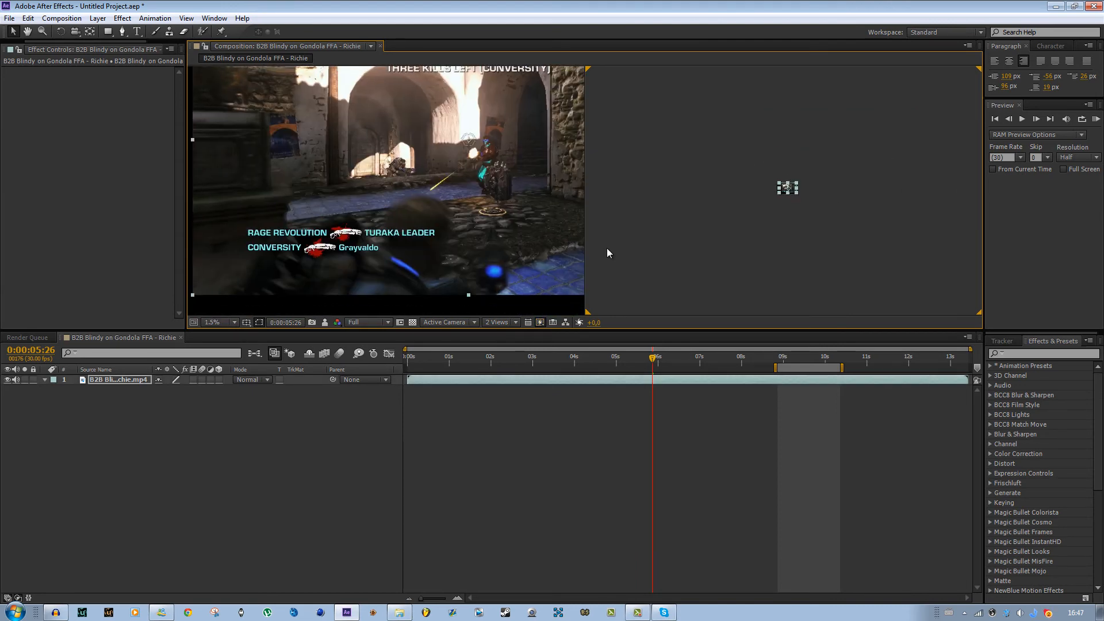
scroll(606, 247, "up", 1)
- Set the current time to 0:00:07:20 and activate the left view
left_click(498, 323)
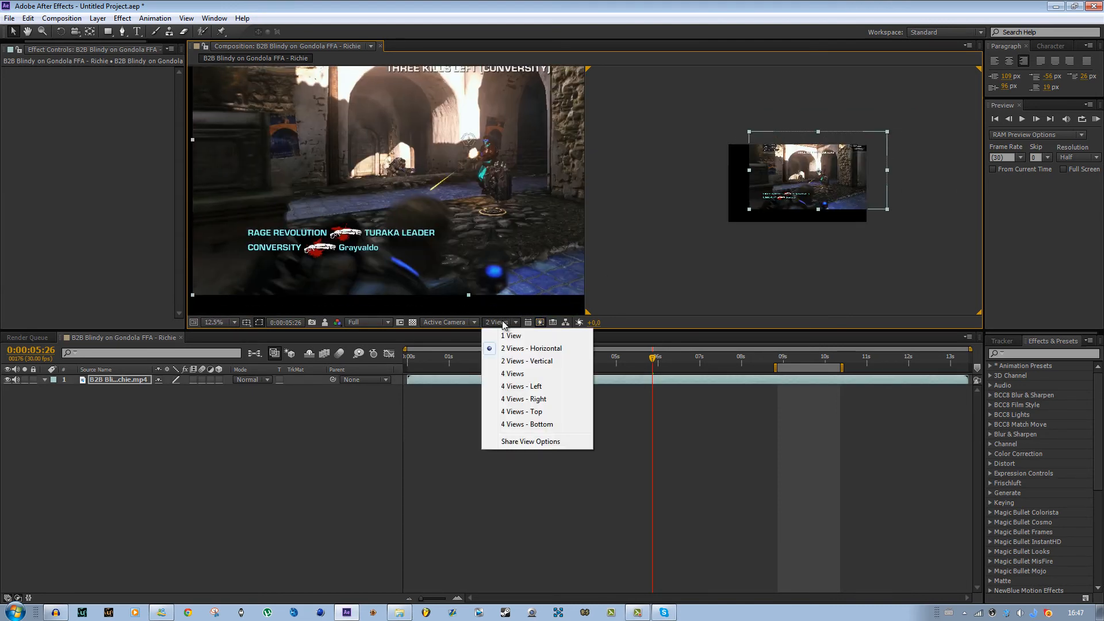
left_click(534, 352)
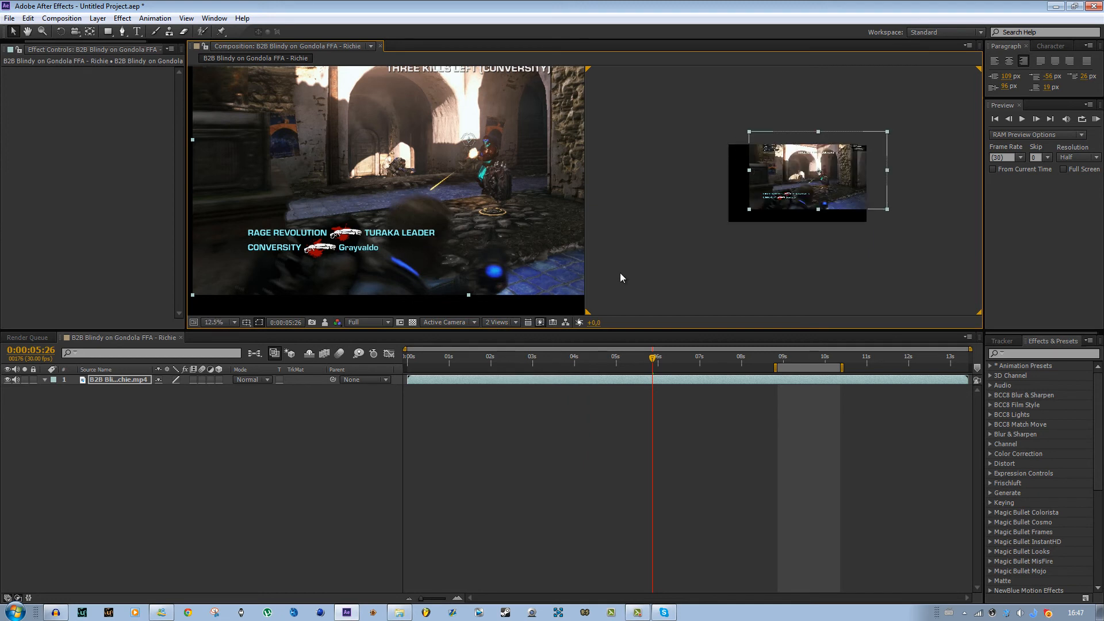
left_click(727, 353)
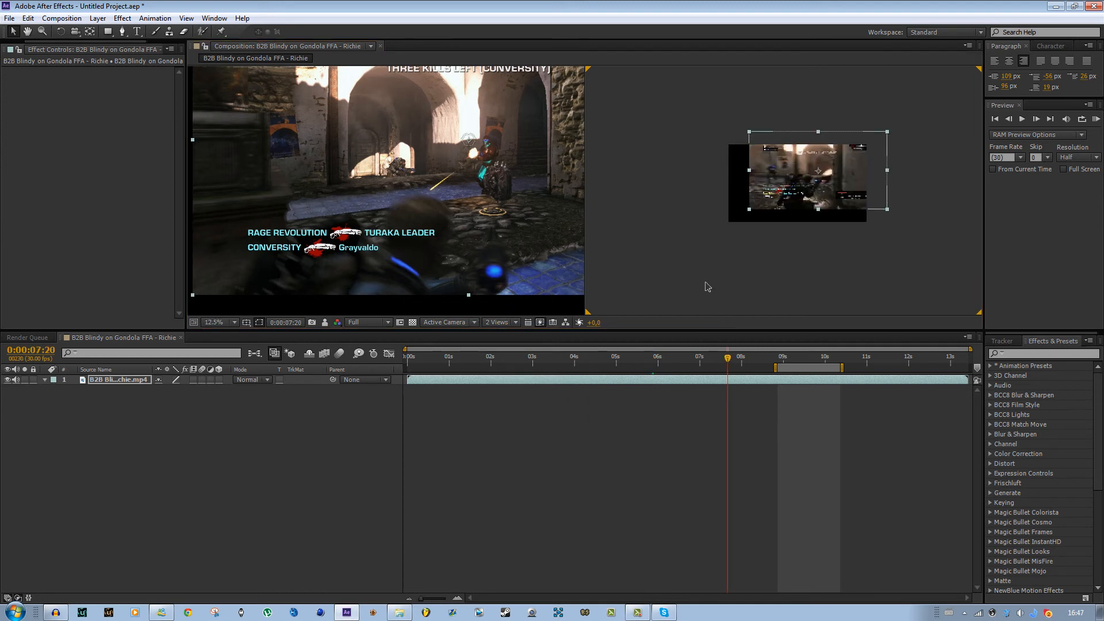
left_click(454, 181)
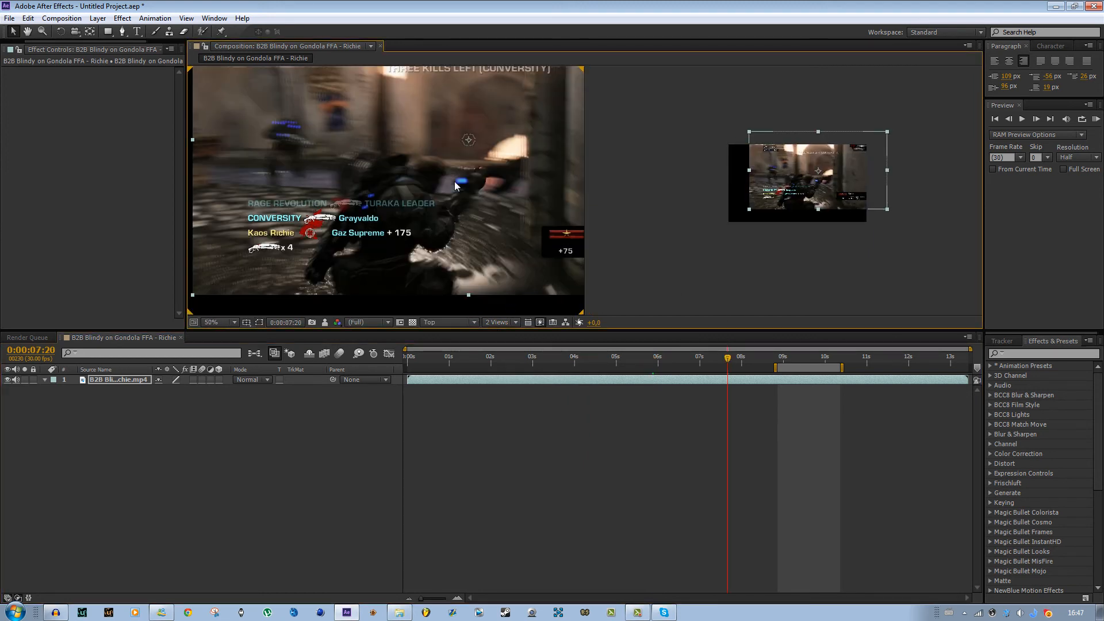
- Switch the left view through Active Camera, Top and Custom View 1
left_click(455, 322)
left_click(463, 336)
left_click(456, 322)
left_click(461, 384)
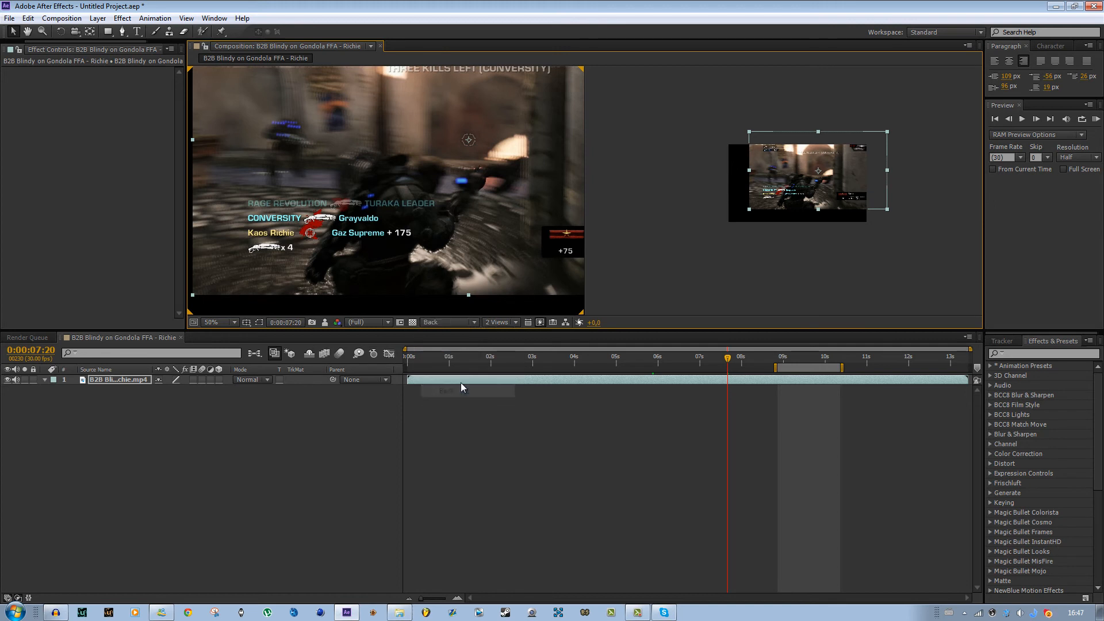
left_click(444, 322)
left_click(483, 433)
left_click(449, 324)
- Return the viewer layout to 1 View and zoom in to 50%
left_click(506, 323)
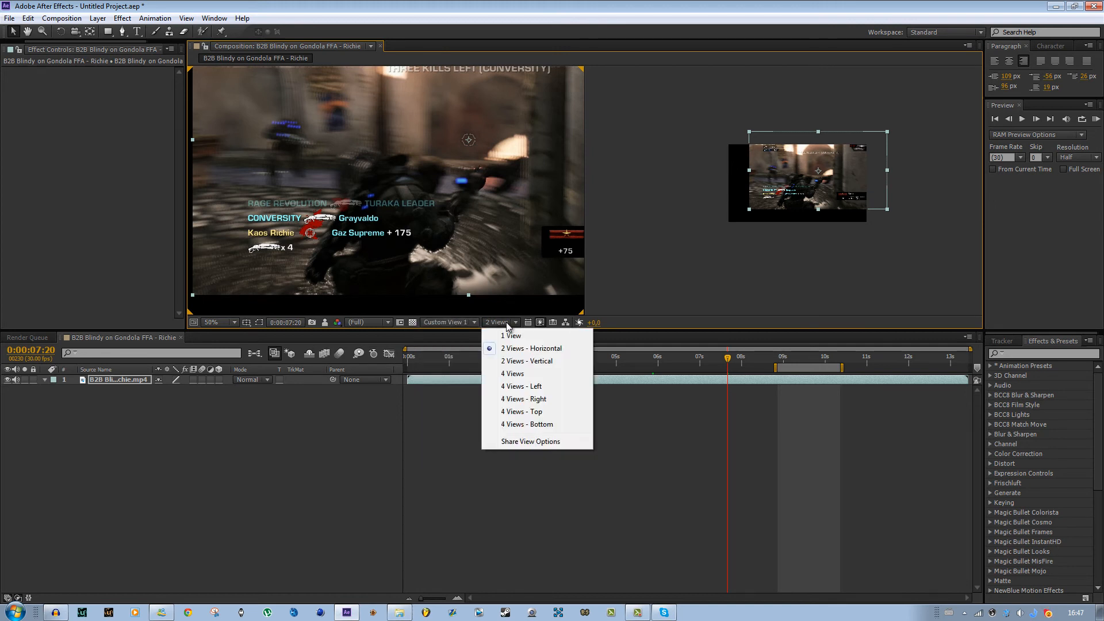
left_click(511, 336)
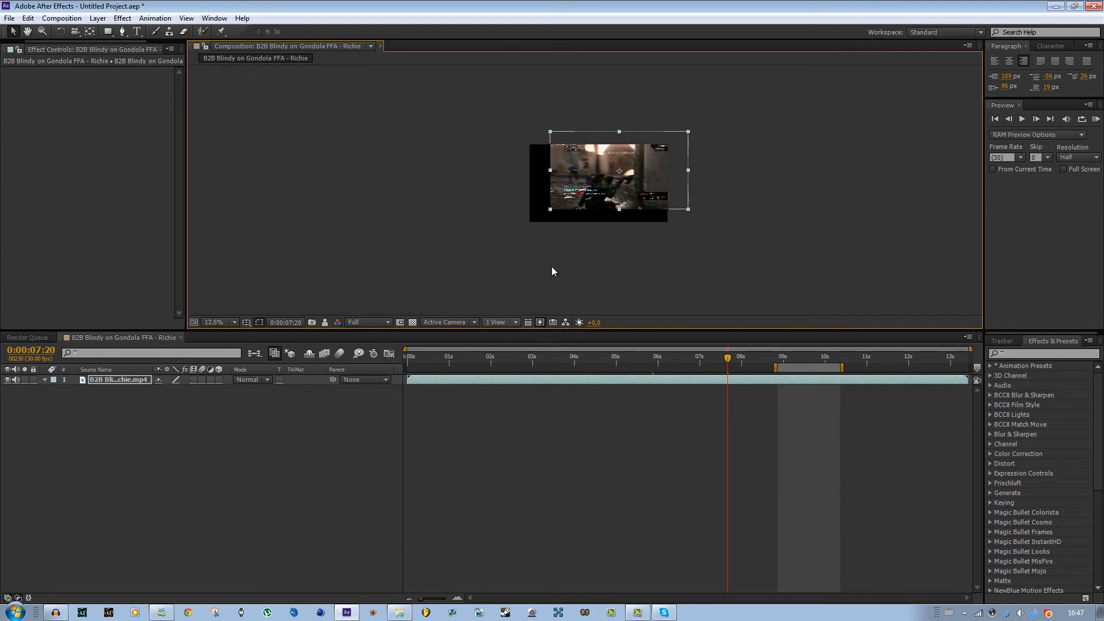
key("period")
key("period")
key("period")
key("period")
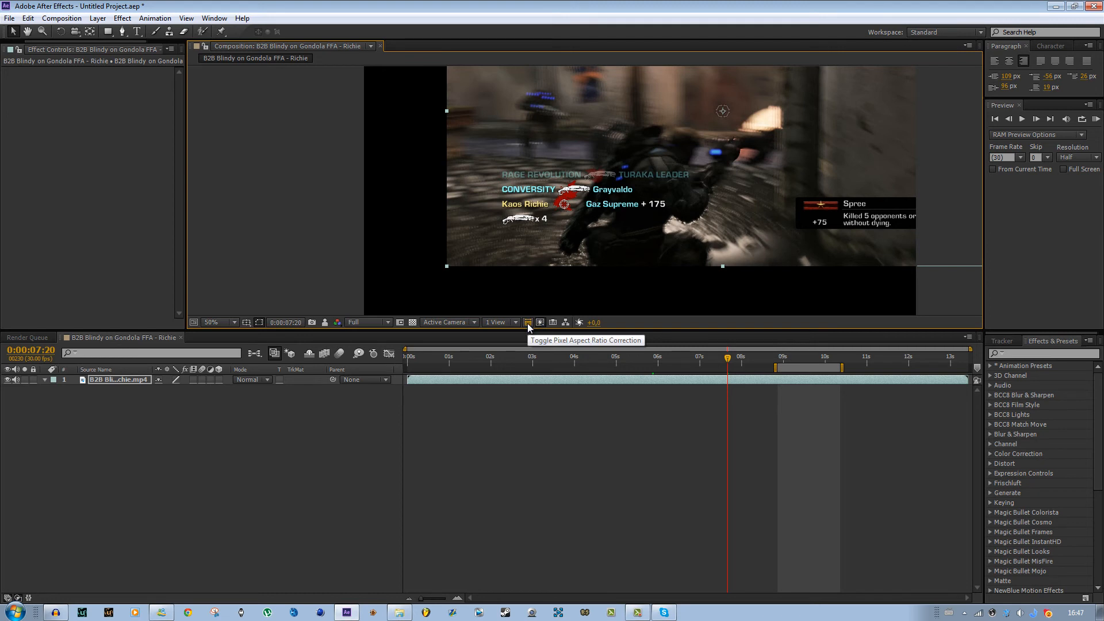
- Open the Composition Flowchart, then return to the composition viewer
left_click(566, 323)
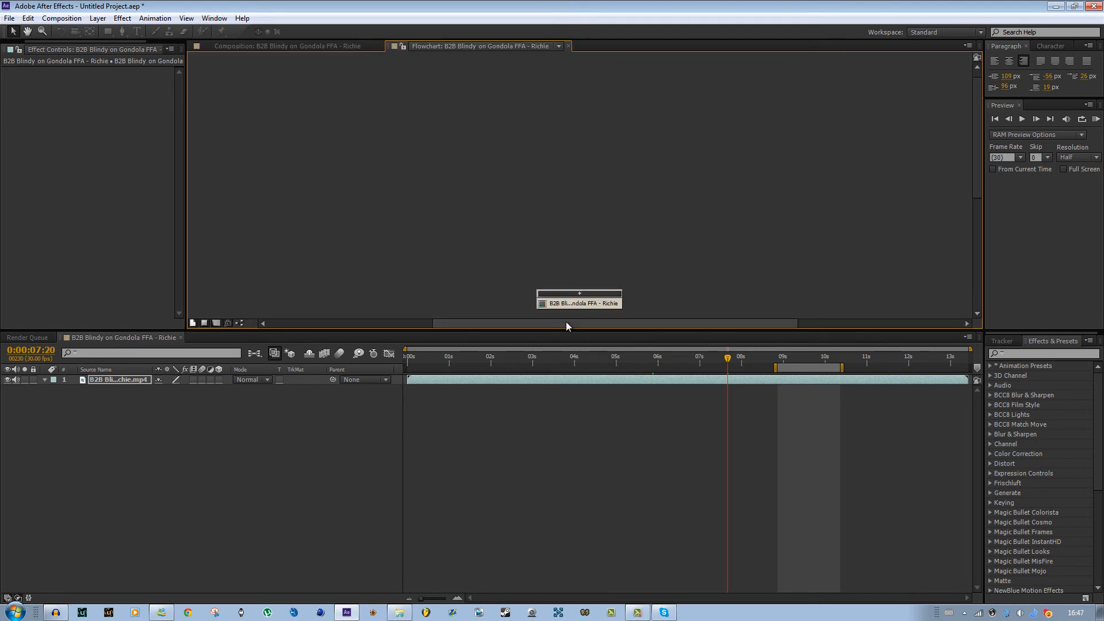
scroll(566, 261, "down", 2)
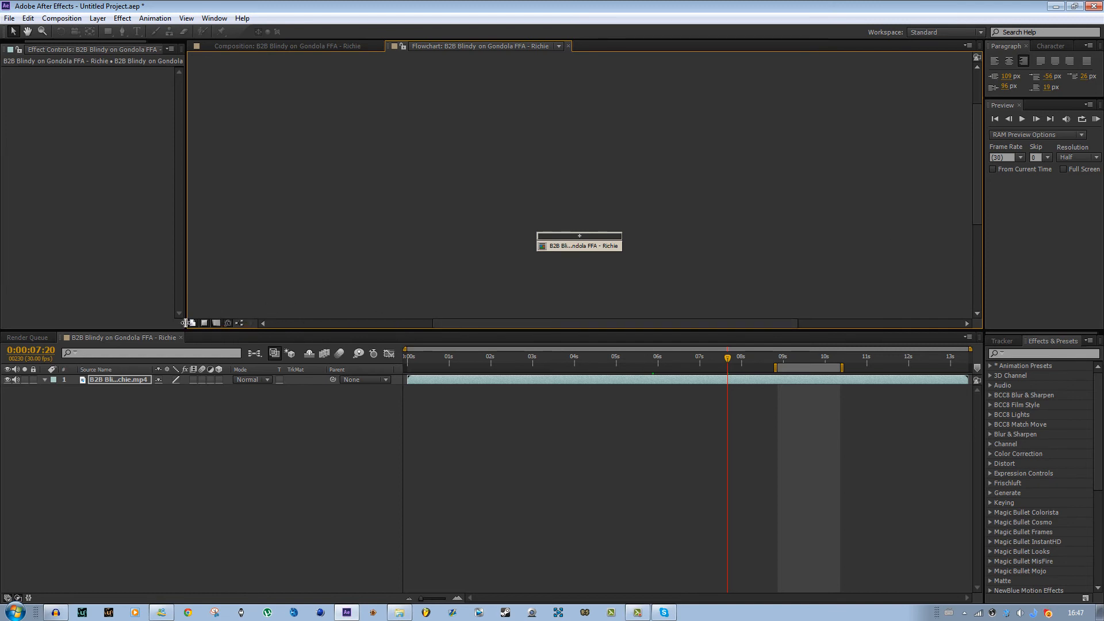
left_click(568, 46)
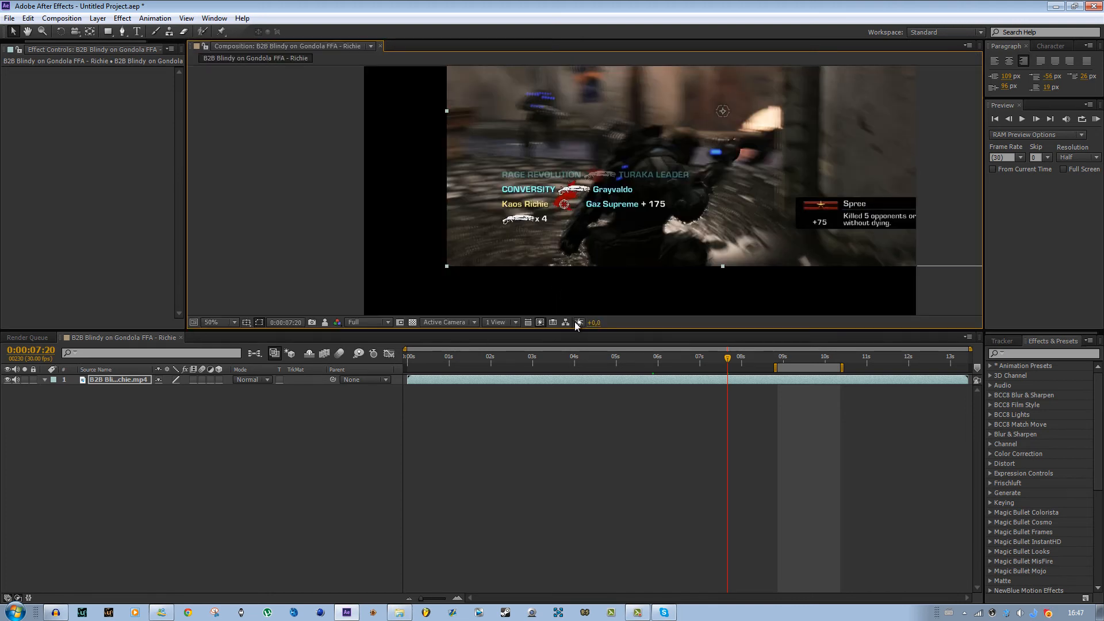
- Adjust the viewer exposure, then reset it
mouse_move(592, 323)
left_mouse_down()
mouse_move(614, 323)
mouse_move(600, 323)
left_mouse_up()
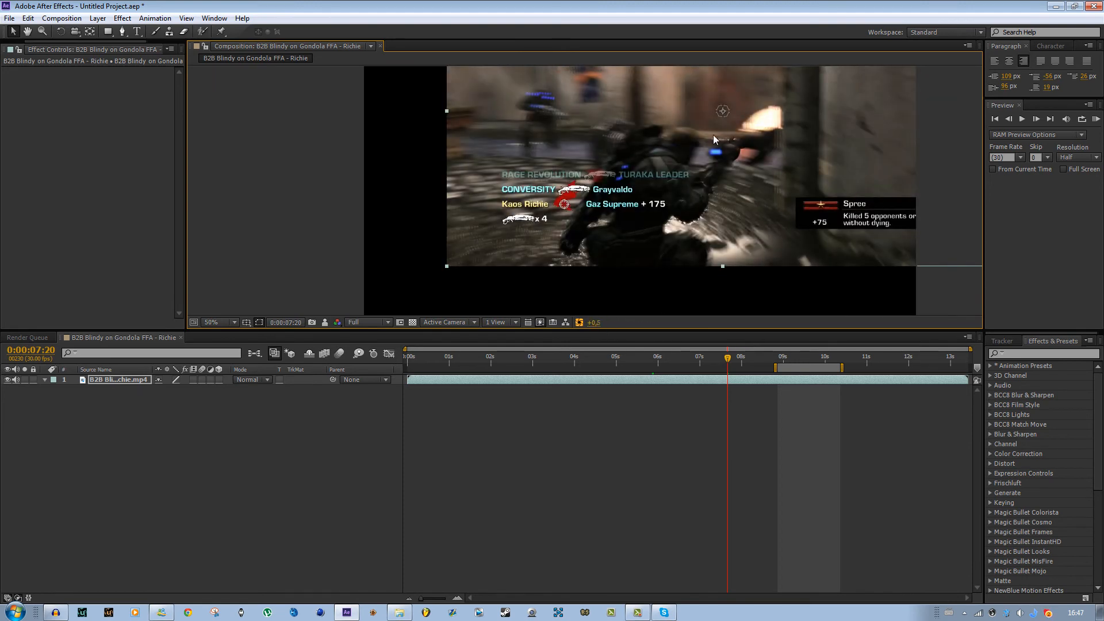
left_click(578, 323)
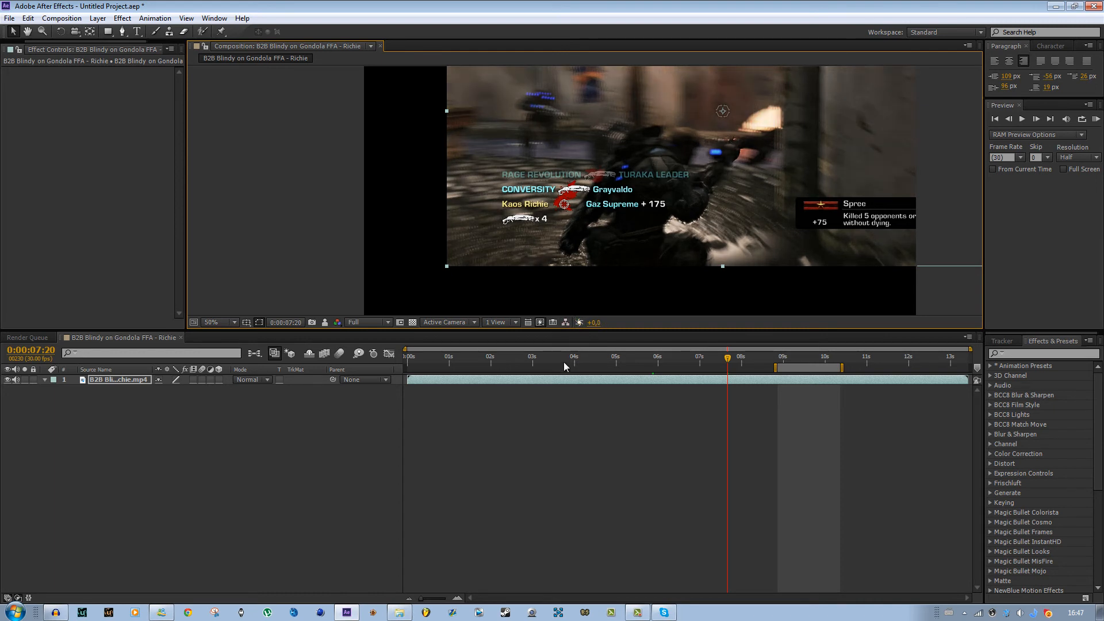
- Zoom the viewer to 25%, set Fast Previews to Off (Final Quality) and scrub the timeline to 0:00:08:27
left_click(543, 325)
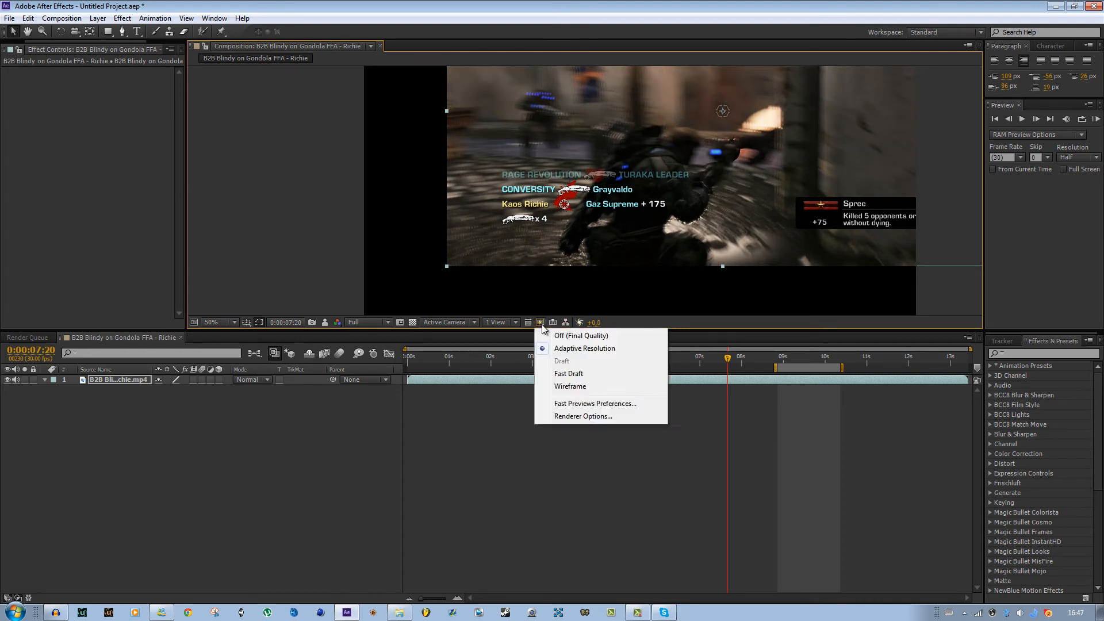
left_click(725, 373)
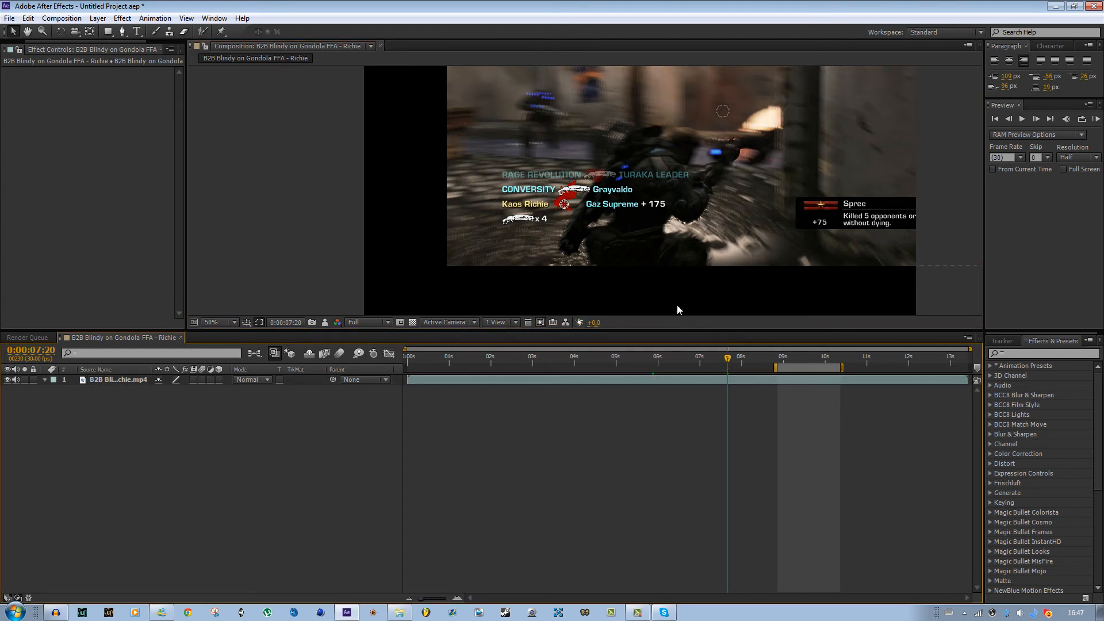
scroll(677, 309, "down", 2)
mouse_move(726, 364)
left_mouse_down()
mouse_move(685, 368)
mouse_move(743, 359)
mouse_move(722, 358)
left_mouse_up()
left_click(540, 322)
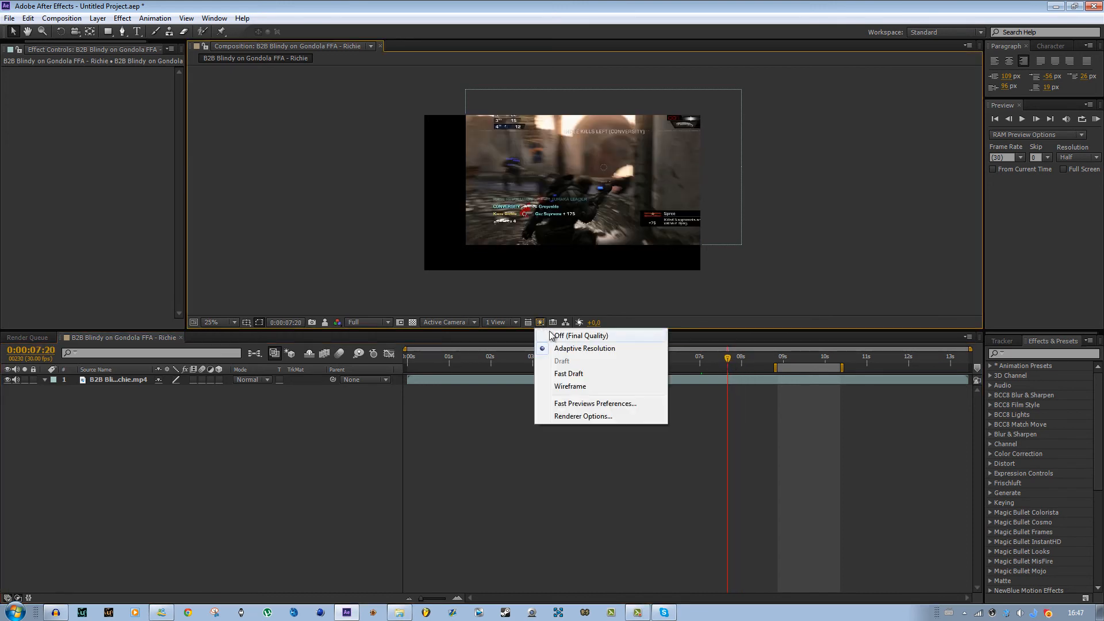
left_click(555, 337)
left_click_drag(726, 358, 780, 369)
- Switch Fast Previews back to Adaptive Resolution and scrub the timeline to 0:00:08:11
left_click(540, 322)
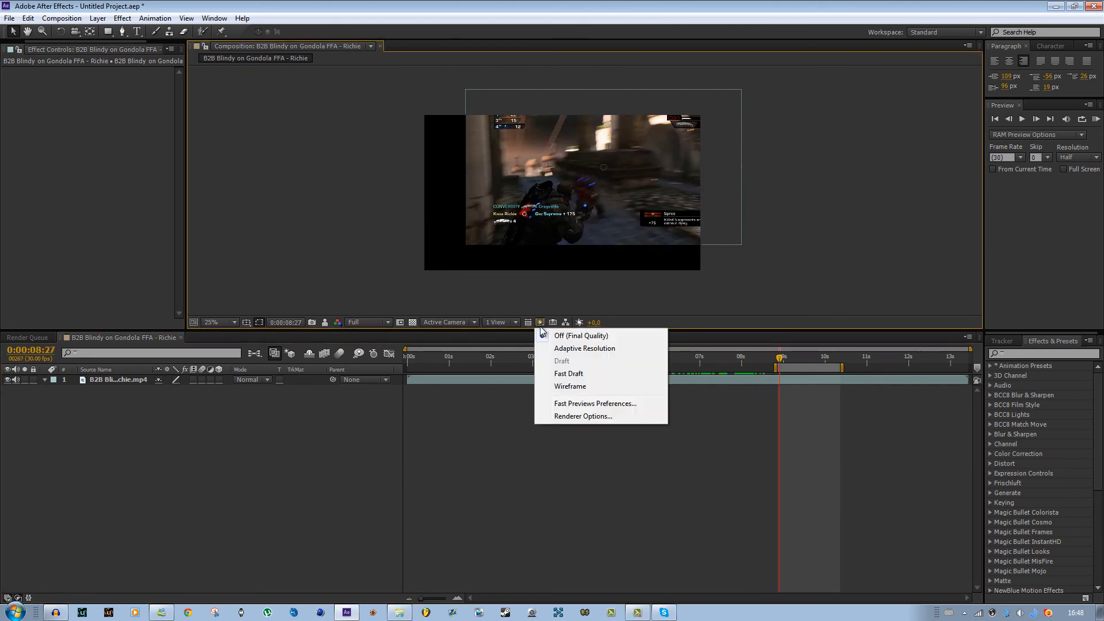
left_click(566, 349)
left_click_drag(734, 359, 757, 363)
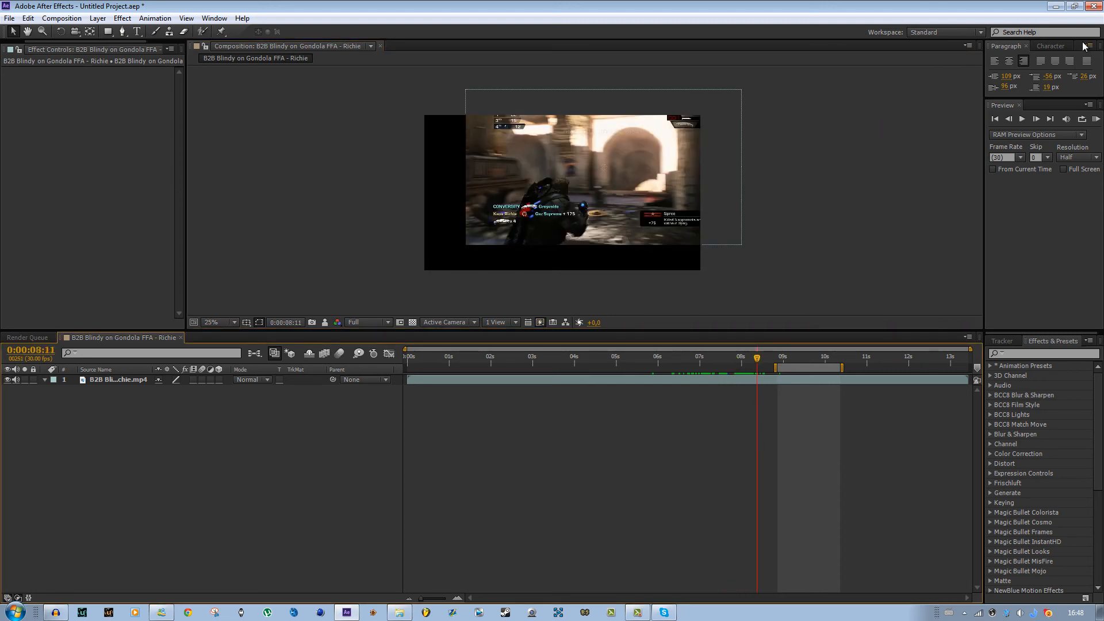
left_click(1034, 31)
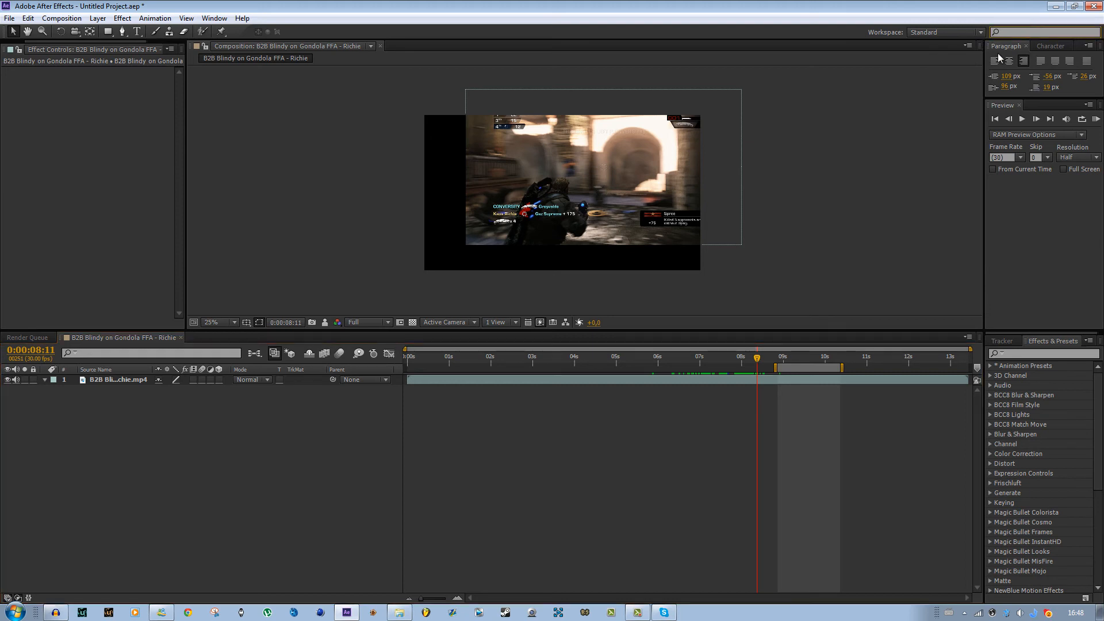
left_click(938, 33)
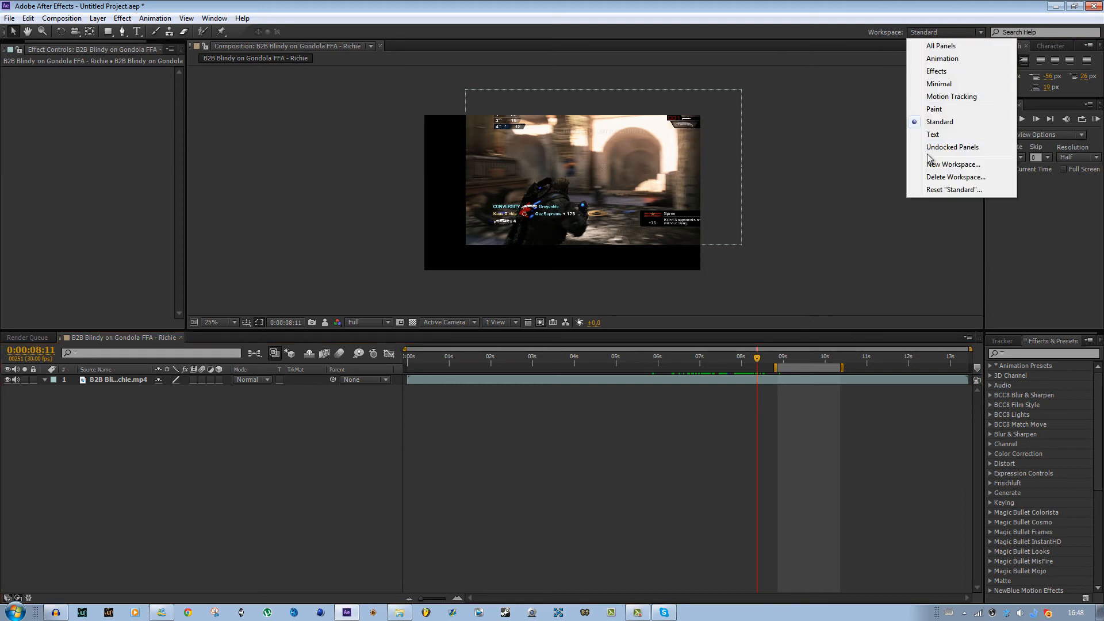
left_click(752, 1)
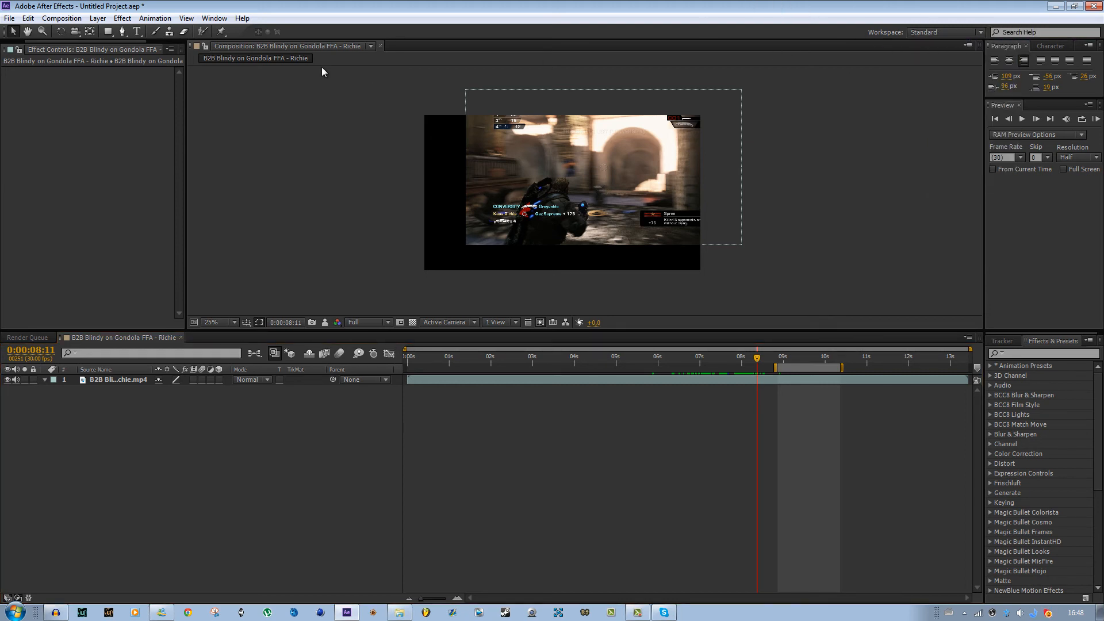
left_click(238, 19)
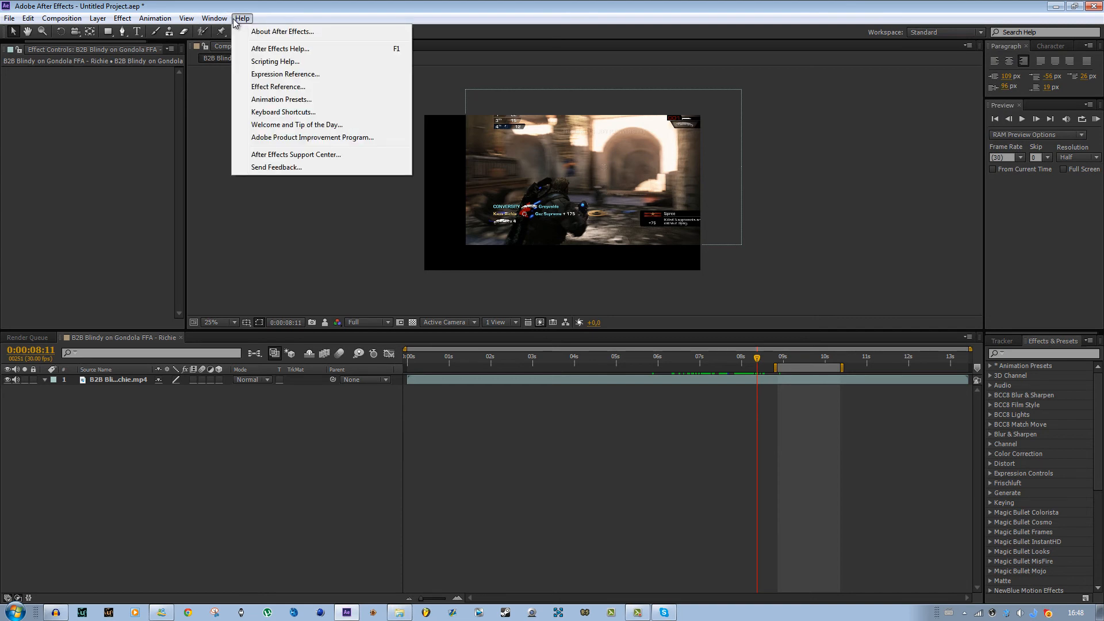
mouse_move(216, 18)
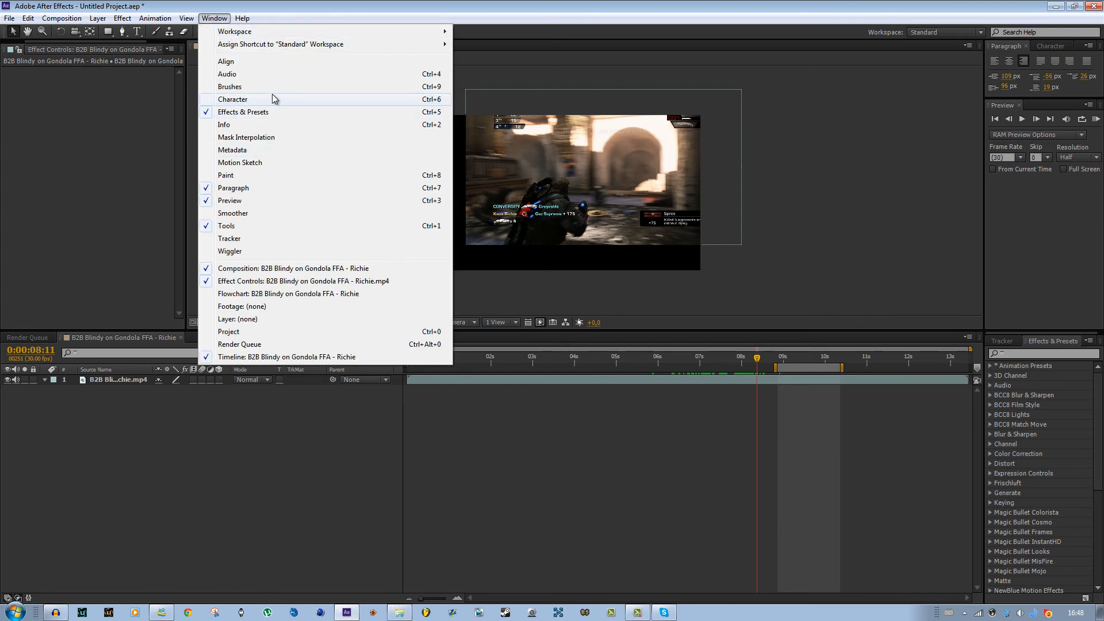
left_click(1056, 346)
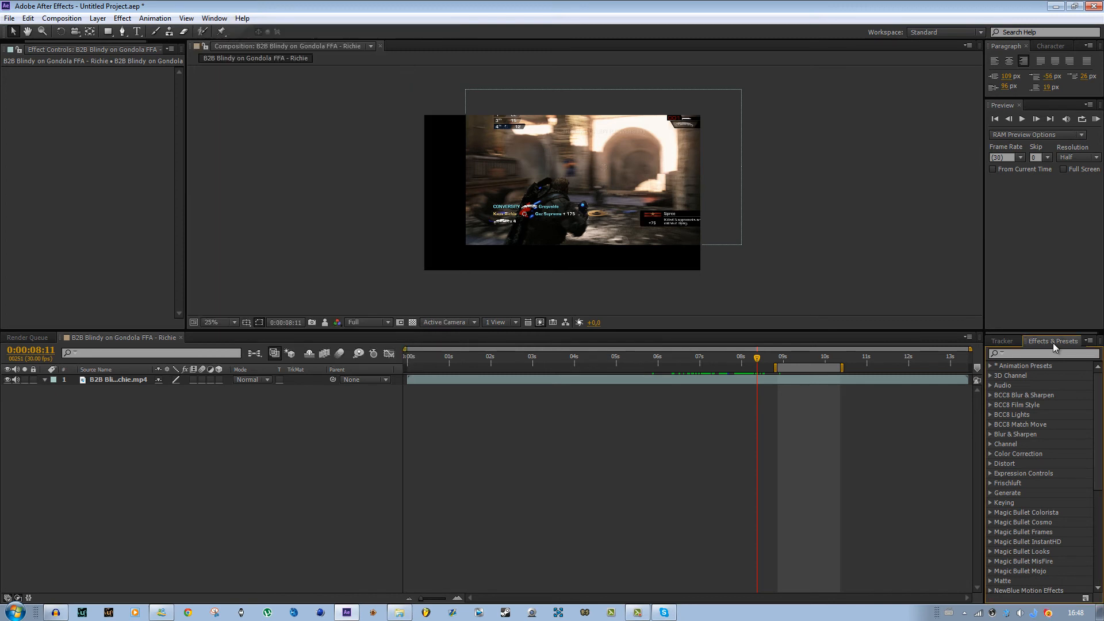
- Switch to the Character panel and enlarge it to full height
left_click(1048, 47)
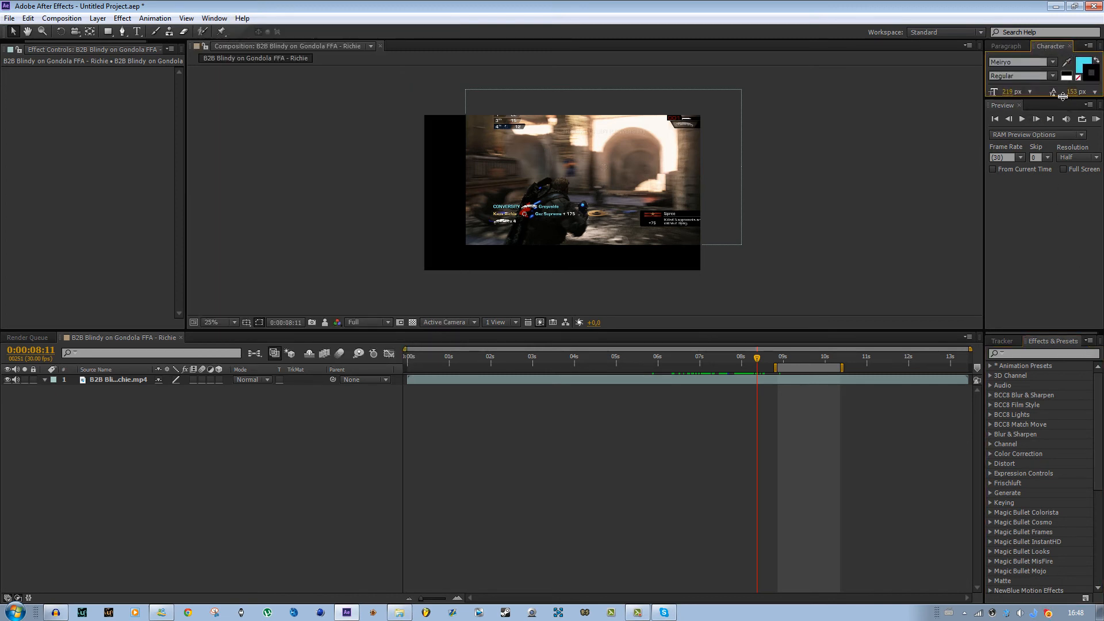
left_click_drag(1063, 96, 1061, 231)
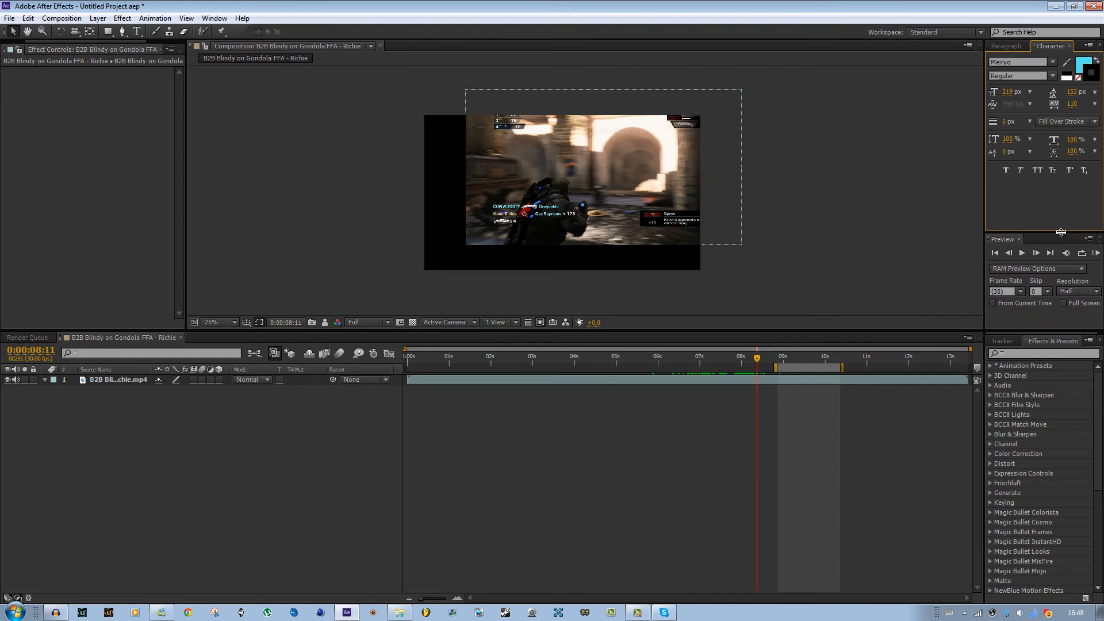
- Close the Character panel and reopen it from the Window menu
left_click(1071, 47)
left_click(215, 18)
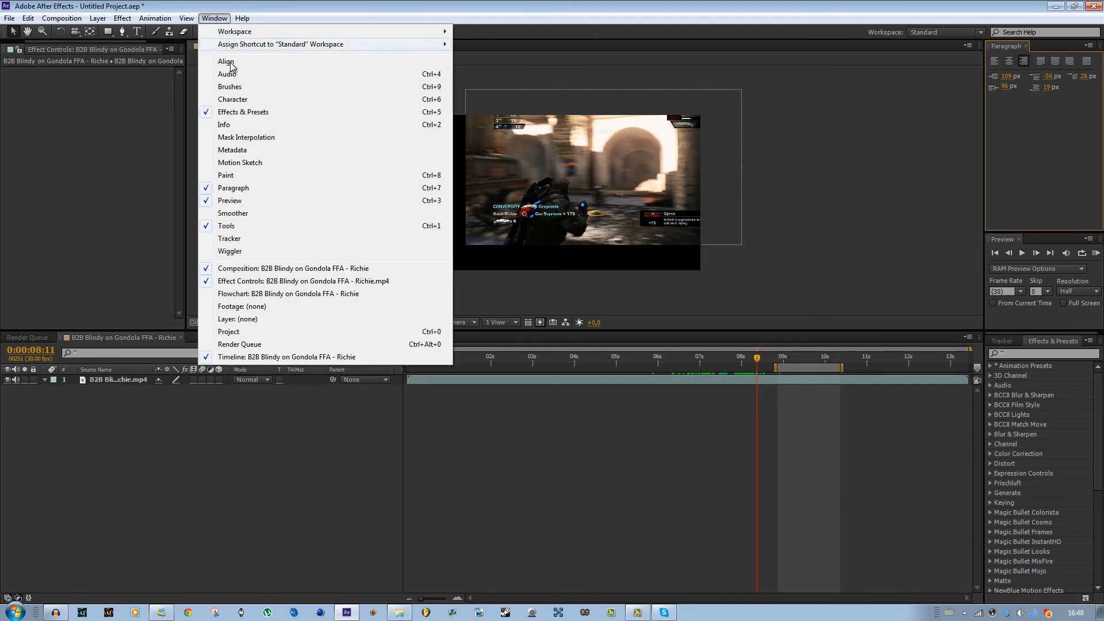
left_click(224, 99)
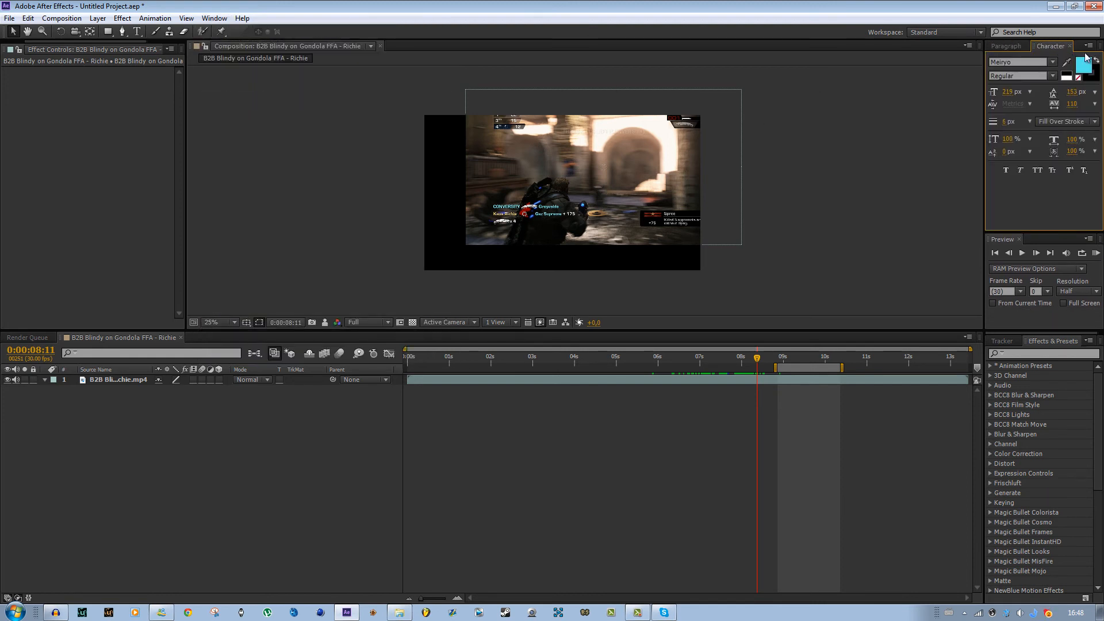
left_click(186, 18)
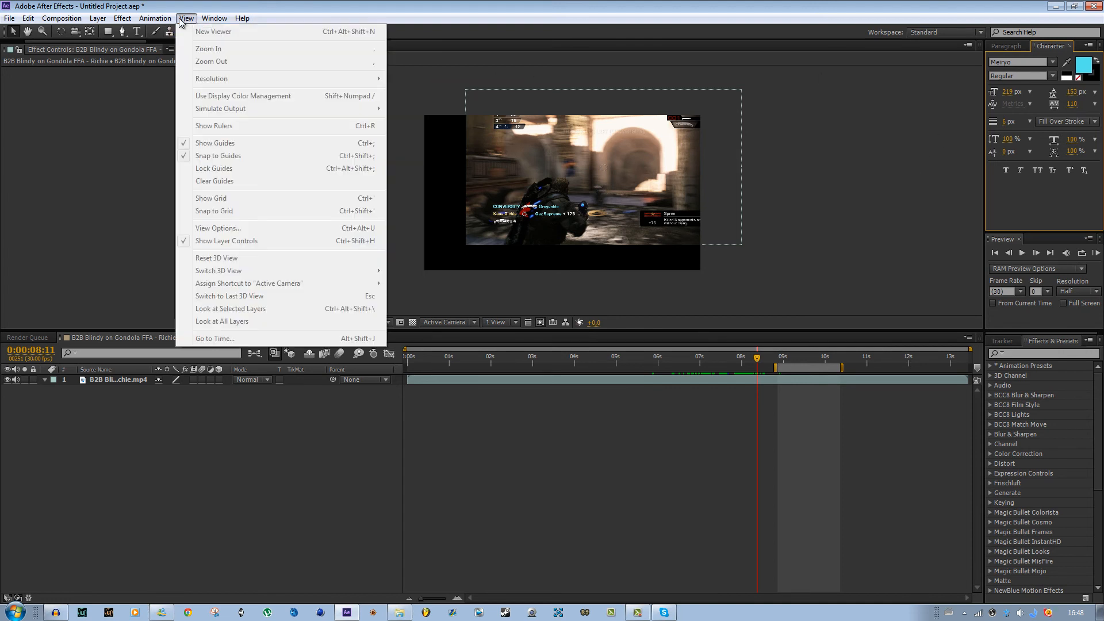
mouse_move(155, 19)
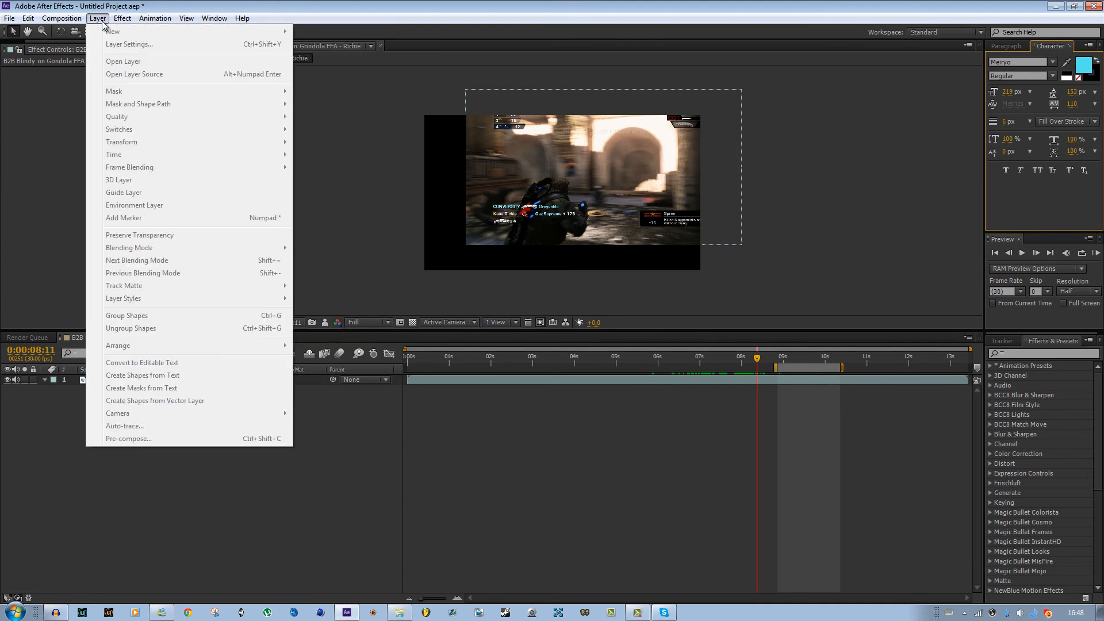
mouse_move(74, 23)
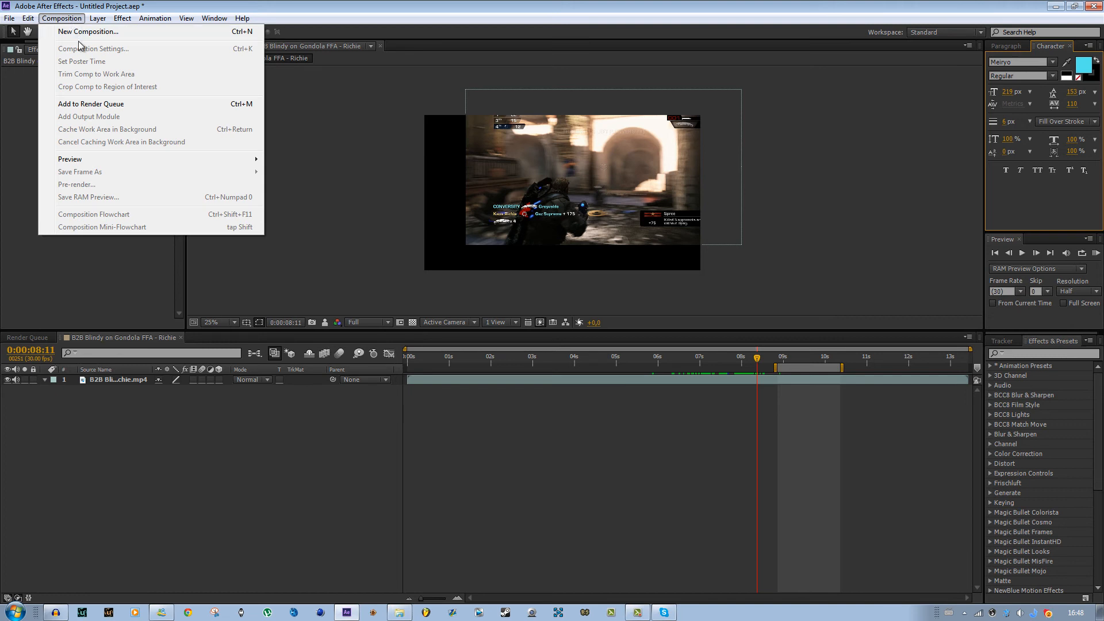
mouse_move(30, 22)
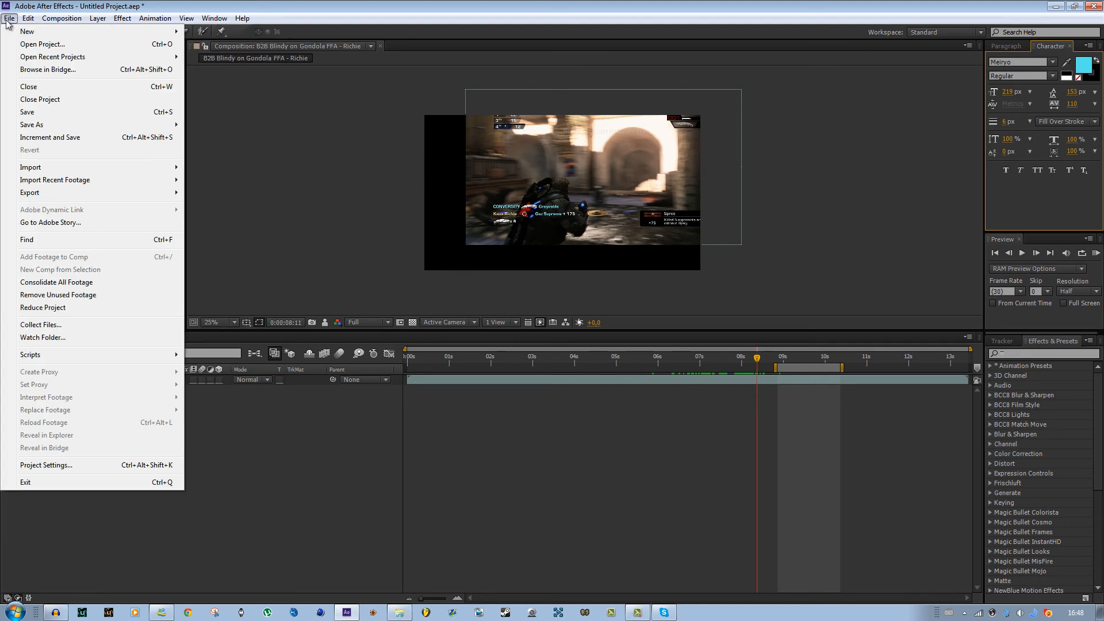
left_click(514, 102)
- Move the gameplay layer so it fills the composition frame, at time 0:00:09:12
mouse_move(748, 360)
left_mouse_down()
mouse_move(692, 359)
mouse_move(779, 359)
mouse_move(741, 357)
left_mouse_up()
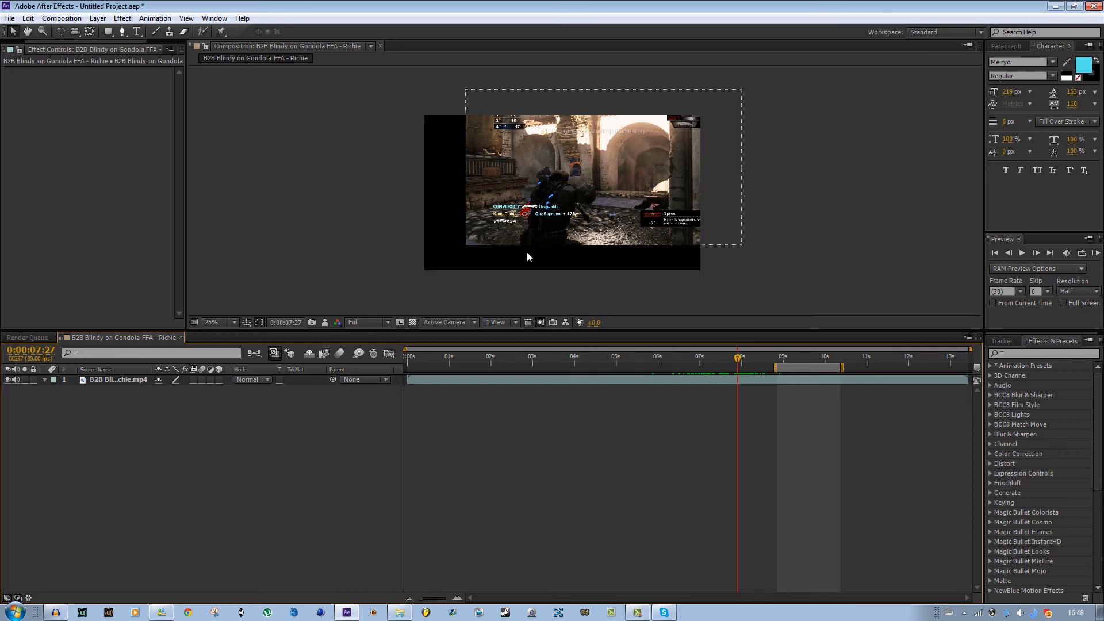
left_click_drag(609, 202, 595, 231)
left_click_drag(736, 365, 802, 368)
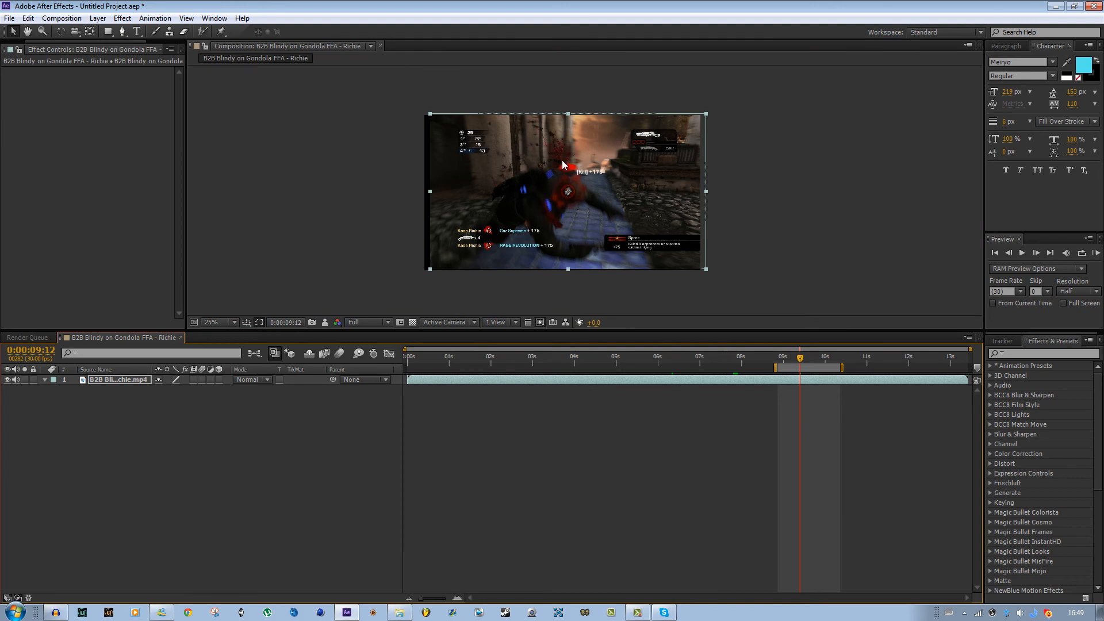
scroll(738, 202, "down", 3)
scroll(591, 205, "up", 5)
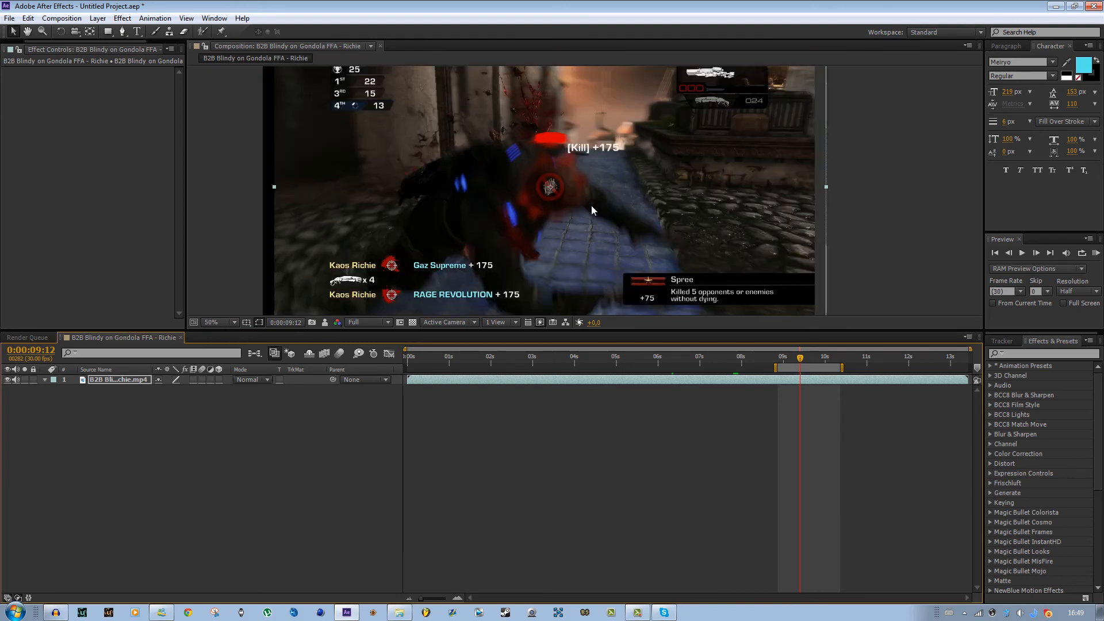
scroll(591, 206, "down", 3)
scroll(591, 206, "up", 3)
scroll(592, 205, "down", 2)
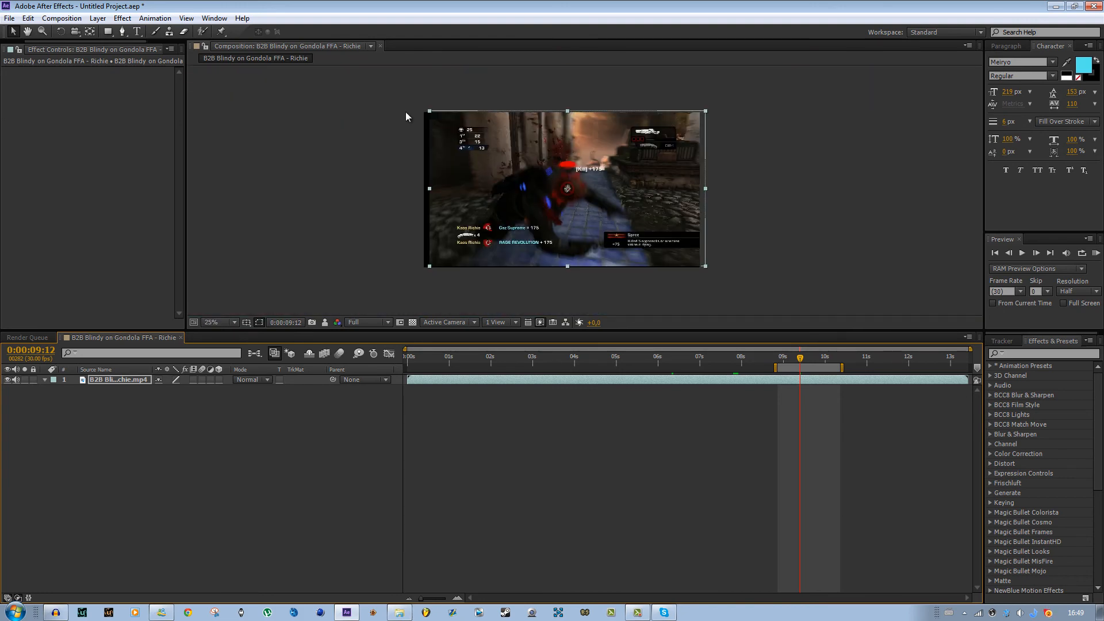
- Save the project as Editing101 in the Projects folder
left_click(9, 20)
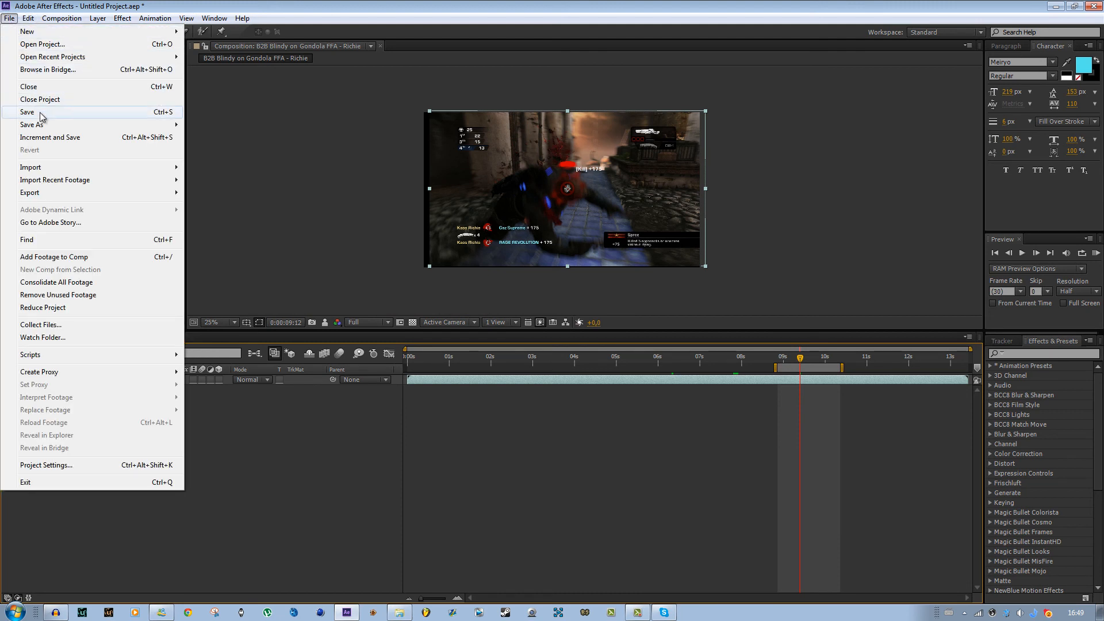
mouse_move(41, 125)
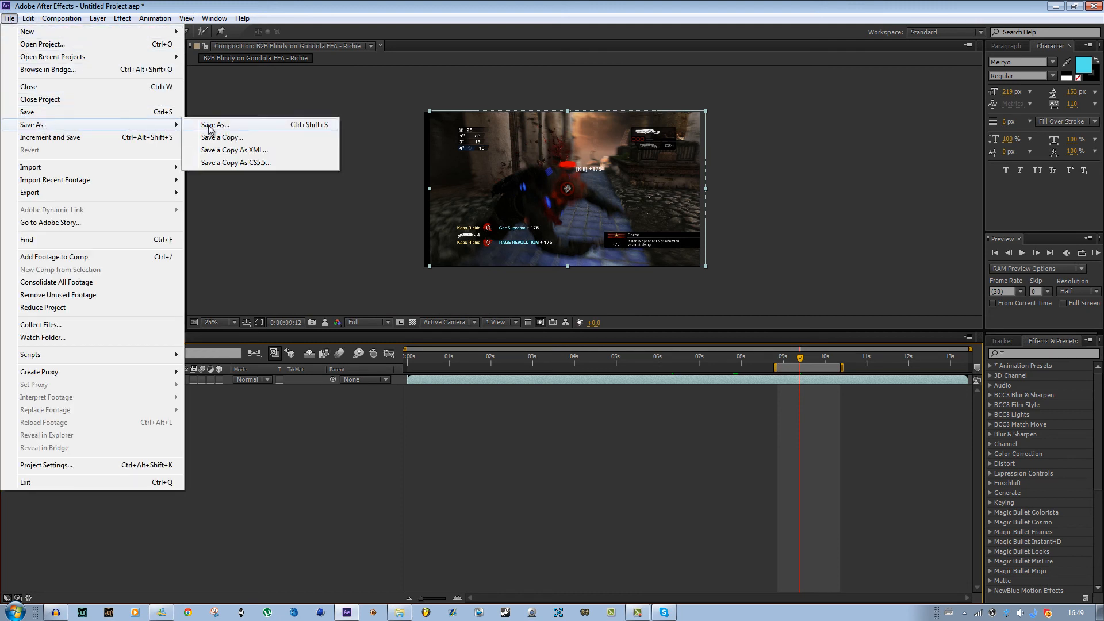
left_click(208, 124)
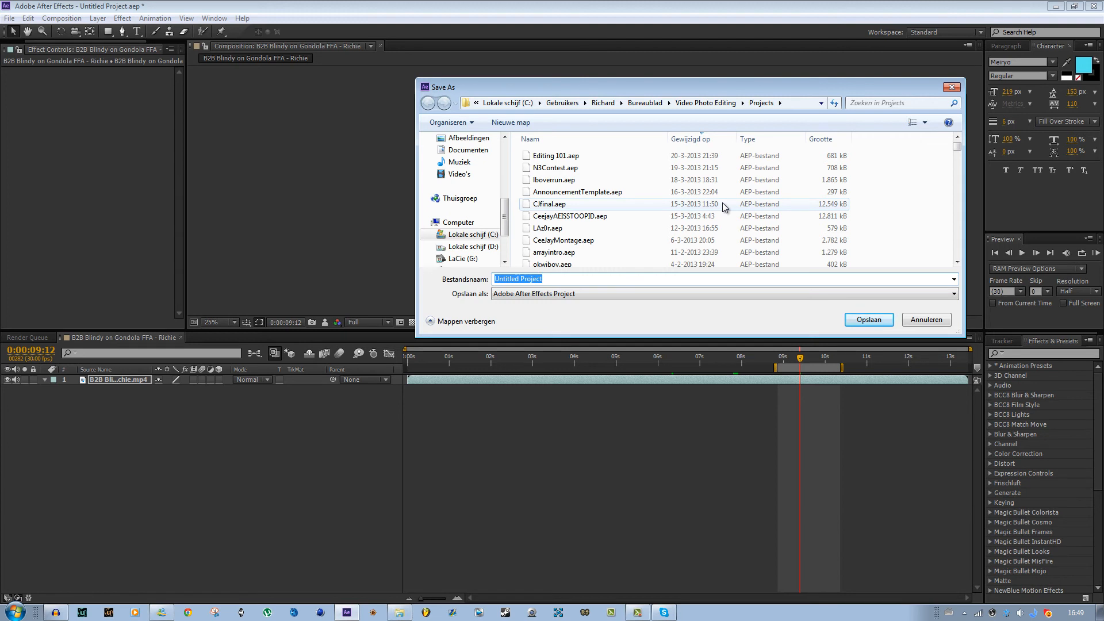
type("Editing101")
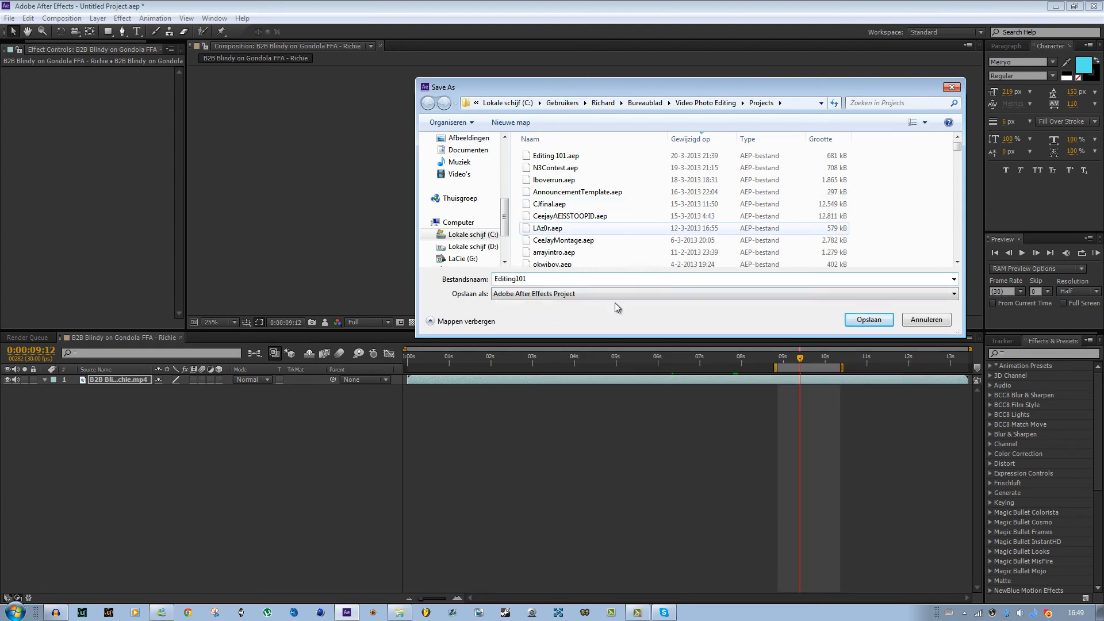
left_click_drag(703, 88, 644, 119)
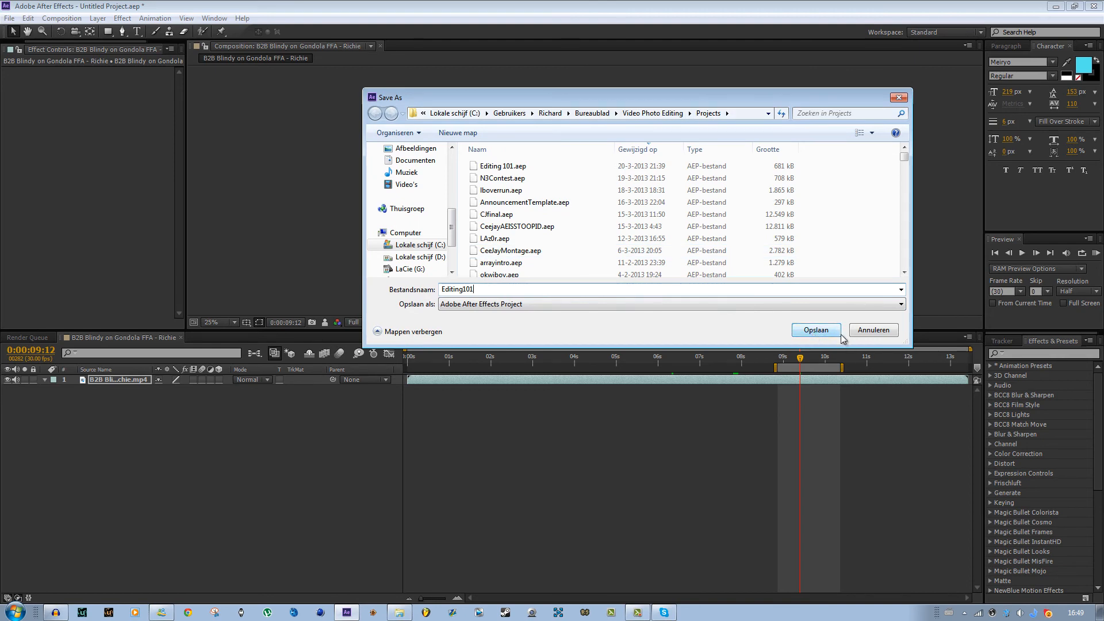
left_click(872, 330)
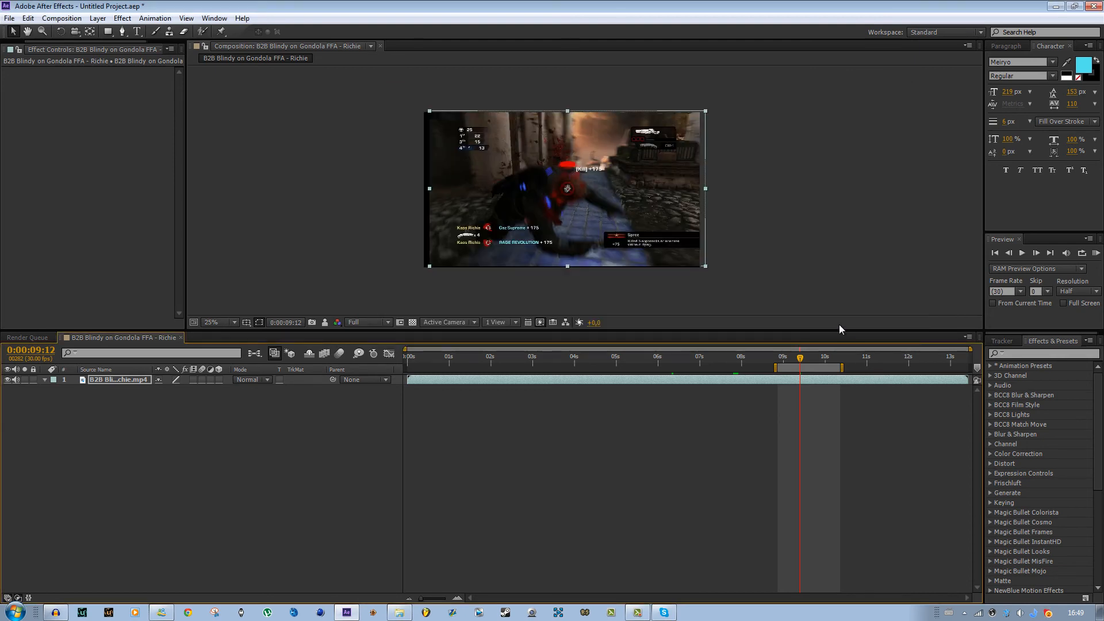
- Open the existing project CeejayAEISSTOOPID.aep from the Projects folder without saving the current project
left_click(10, 18)
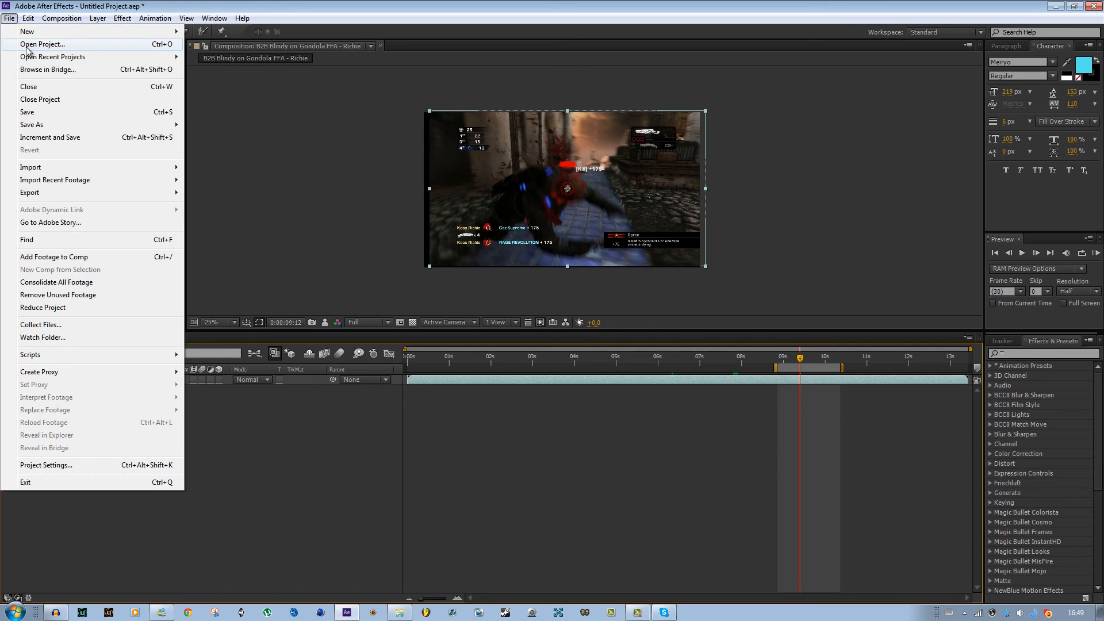
mouse_move(52, 57)
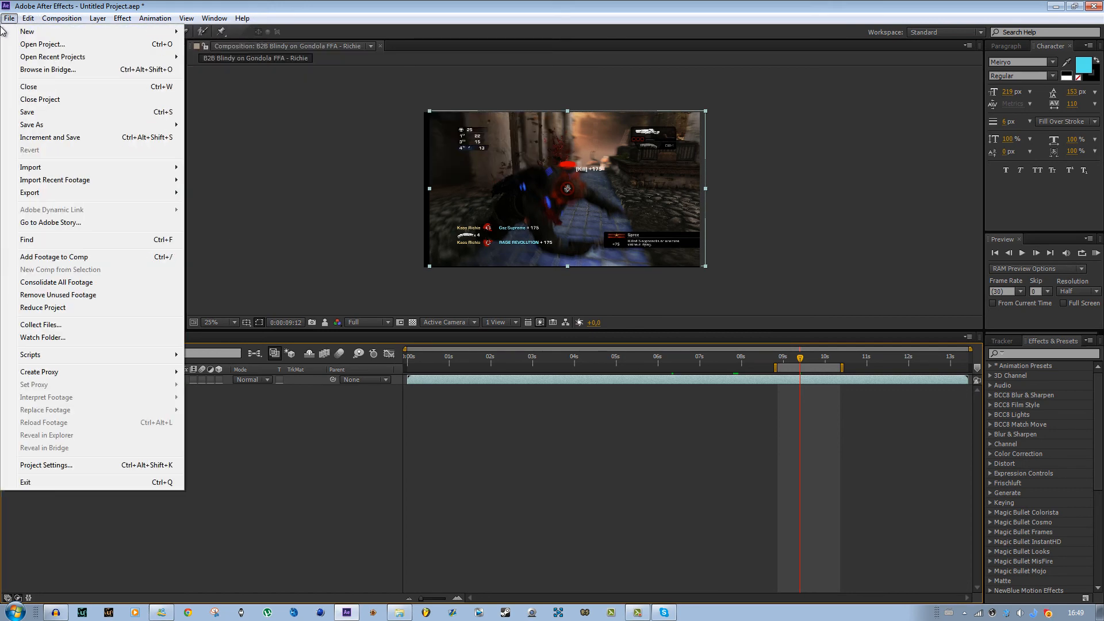
left_click(37, 45)
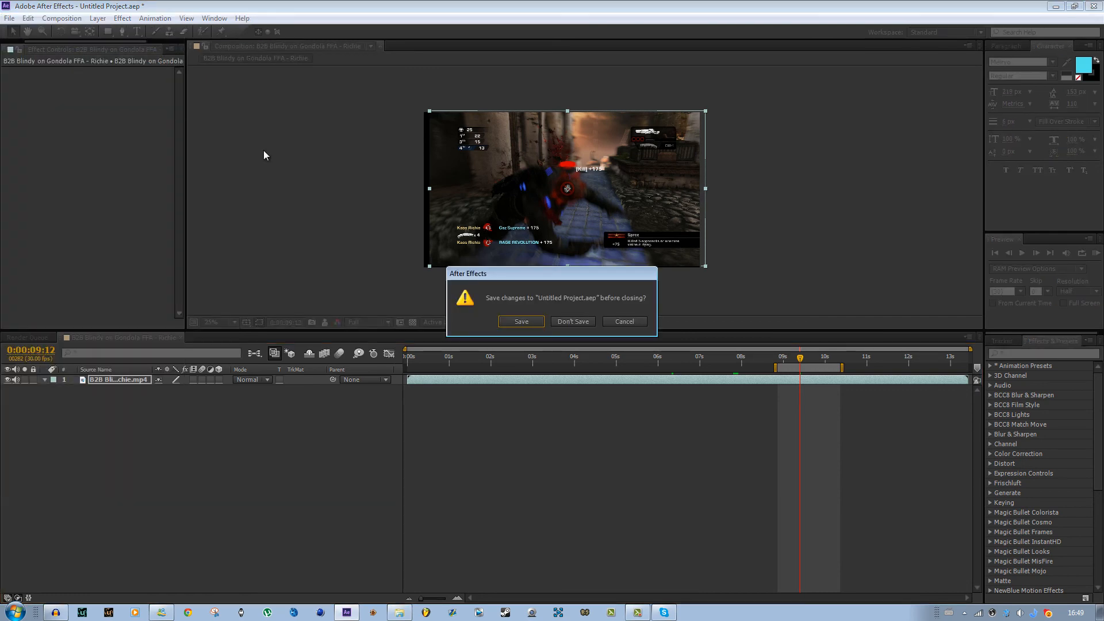
left_click(578, 325)
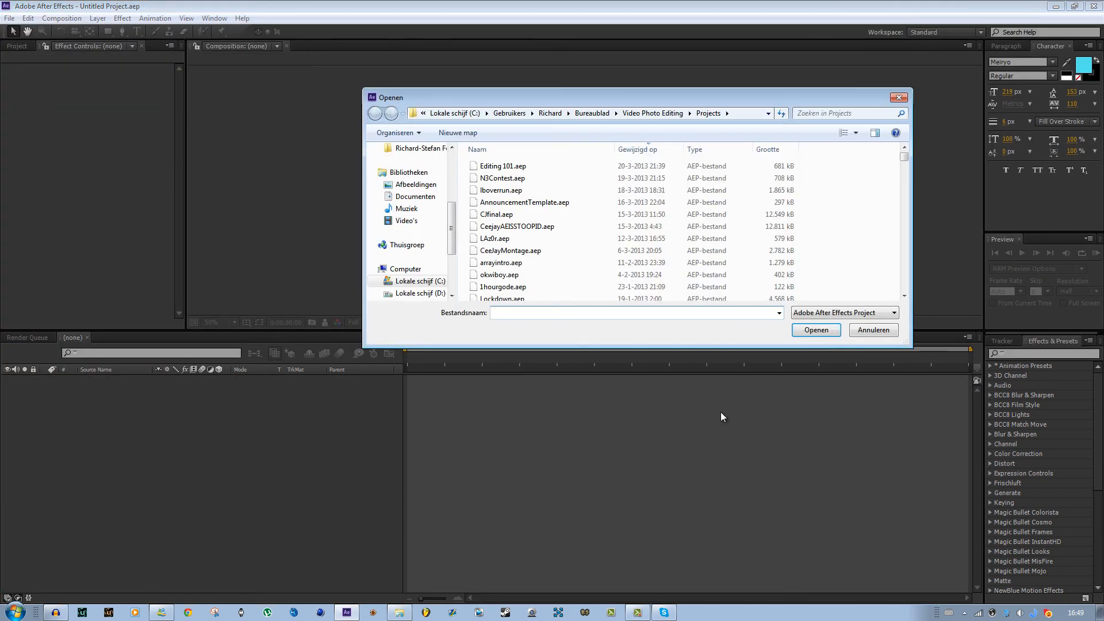
scroll(904, 158, "down", 5)
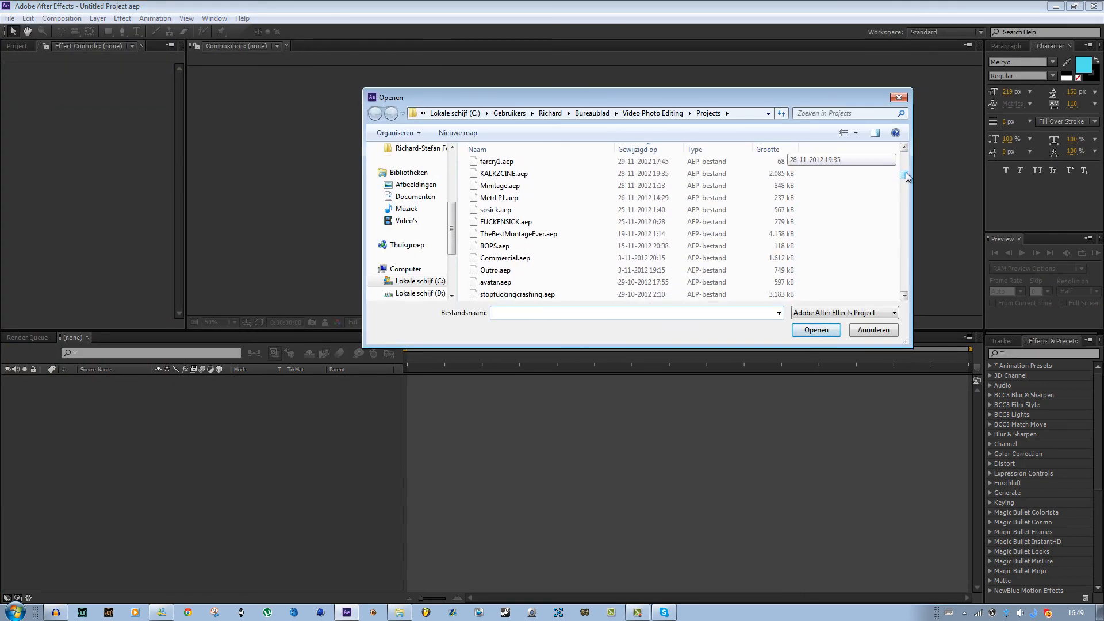
scroll(904, 159, "up", 5)
scroll(559, 241, "down", 2)
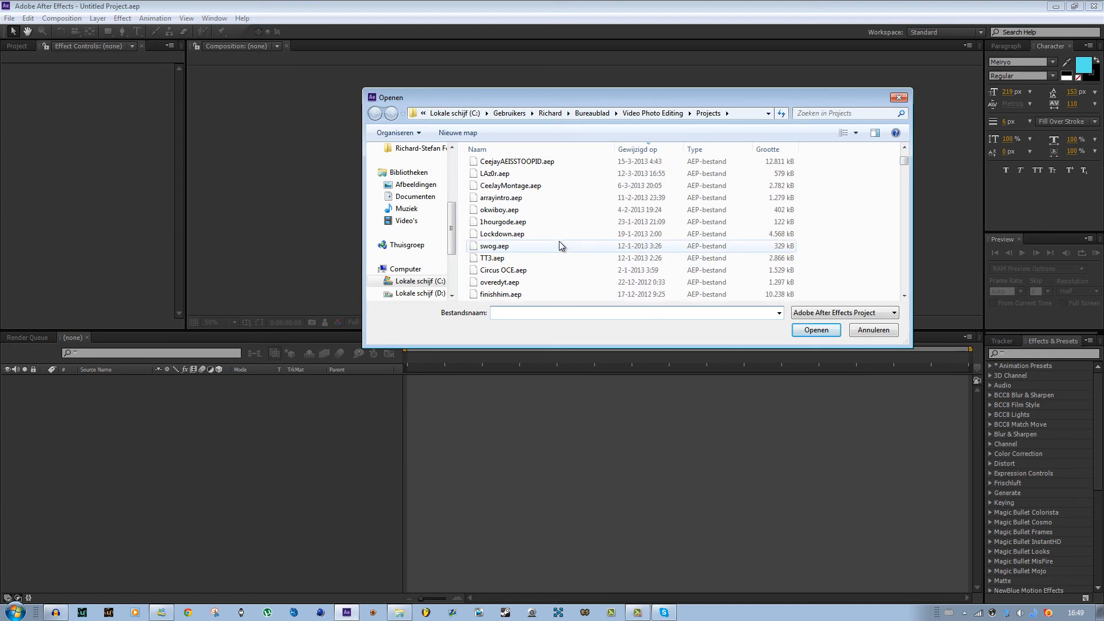
scroll(559, 241, "up", 2)
left_click(534, 228)
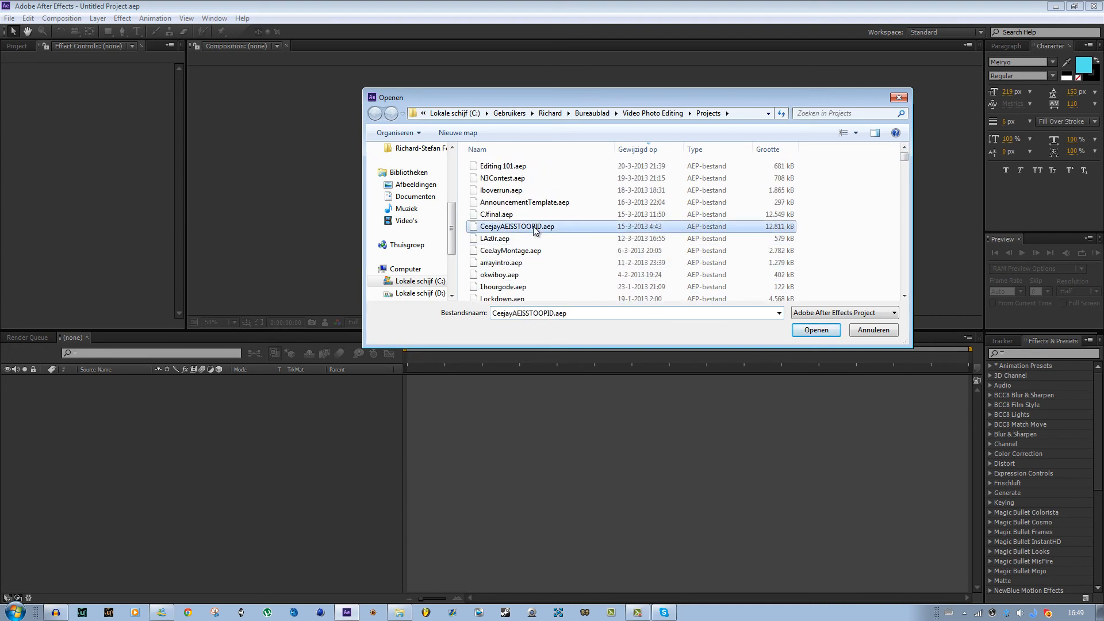
left_click(824, 329)
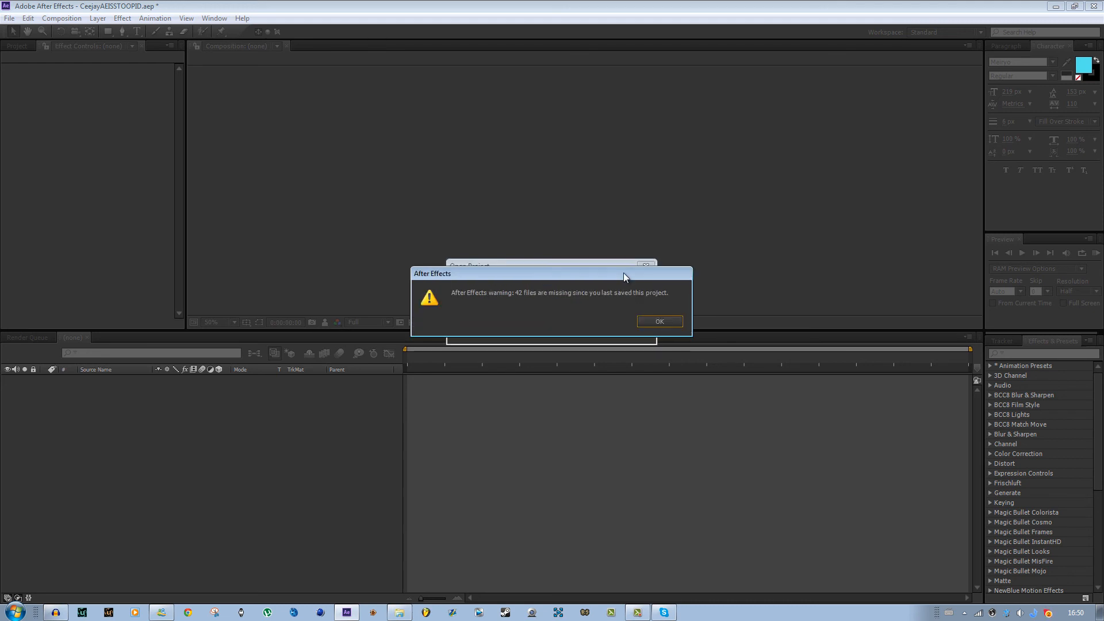
left_click(668, 324)
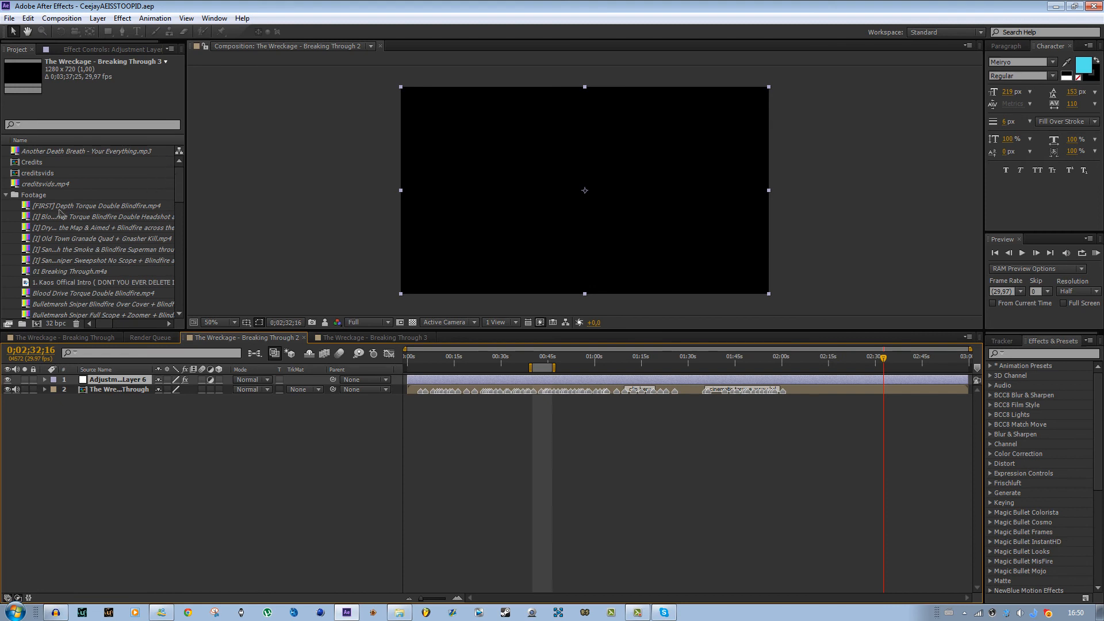
- Scrub through The Wreckage - Breaking Through 2 timeline to view different moments of the edit
scroll(85, 244, "down", 2)
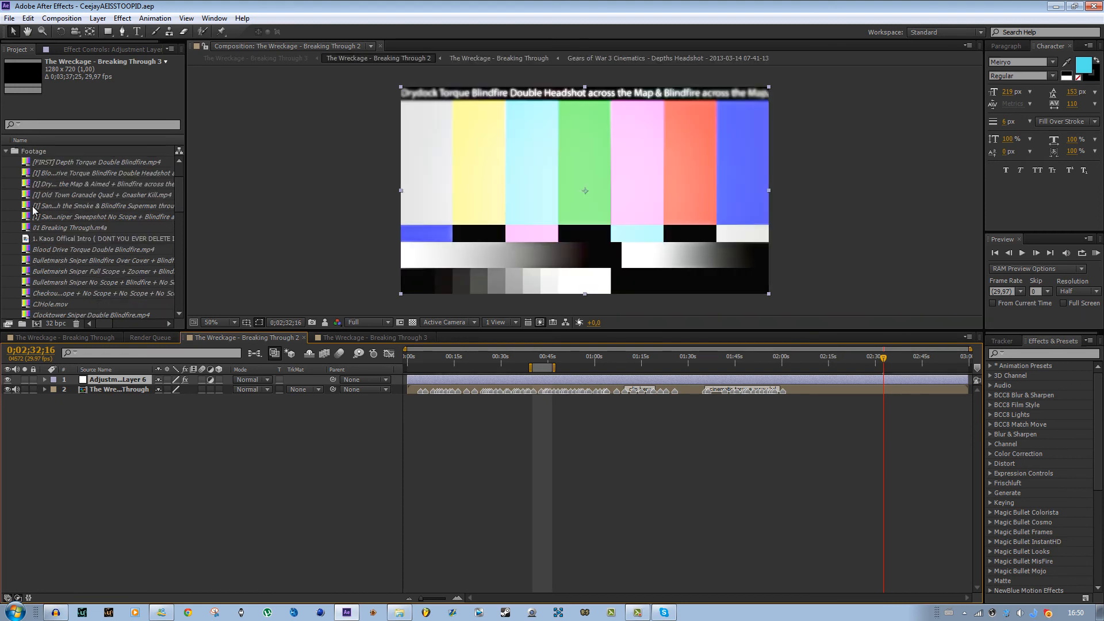
left_click_drag(177, 205, 208, 156)
left_click(613, 356)
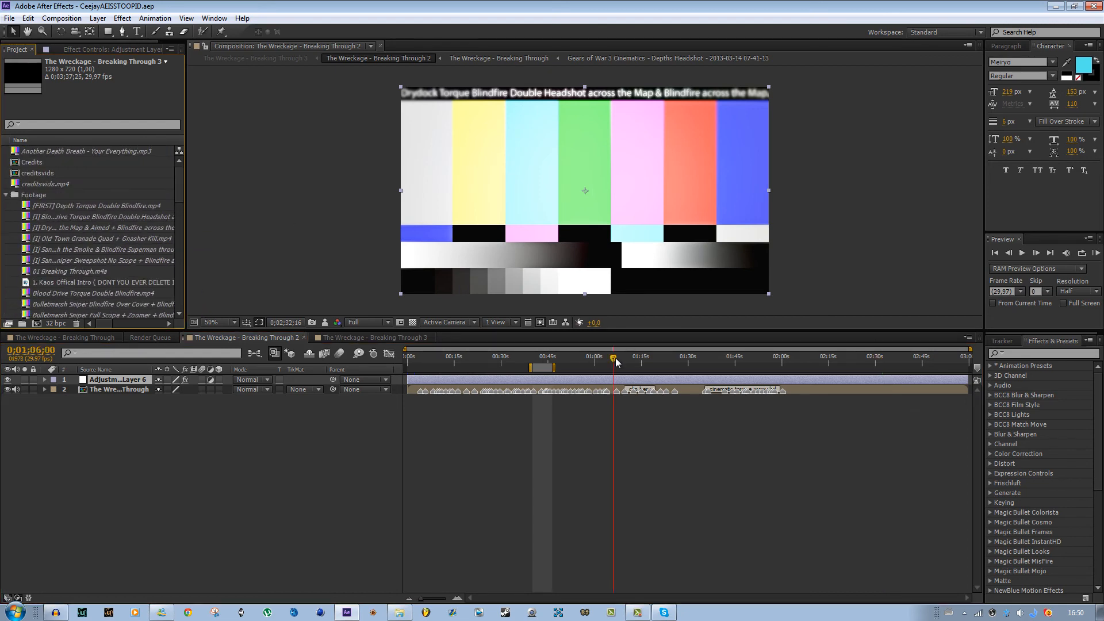
left_click(685, 356)
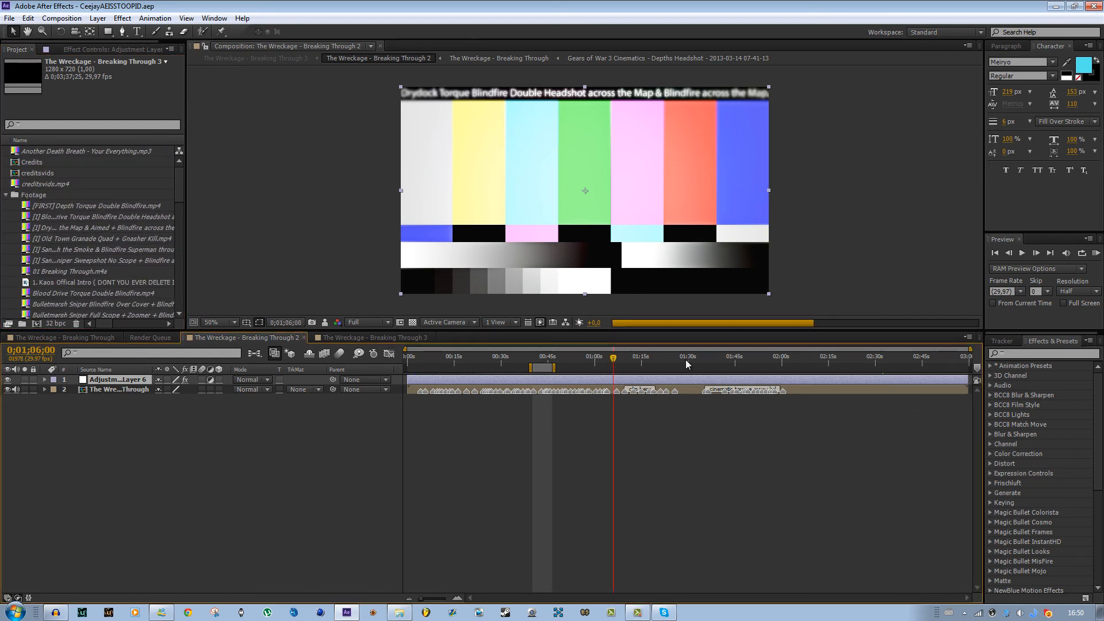
left_click(738, 357)
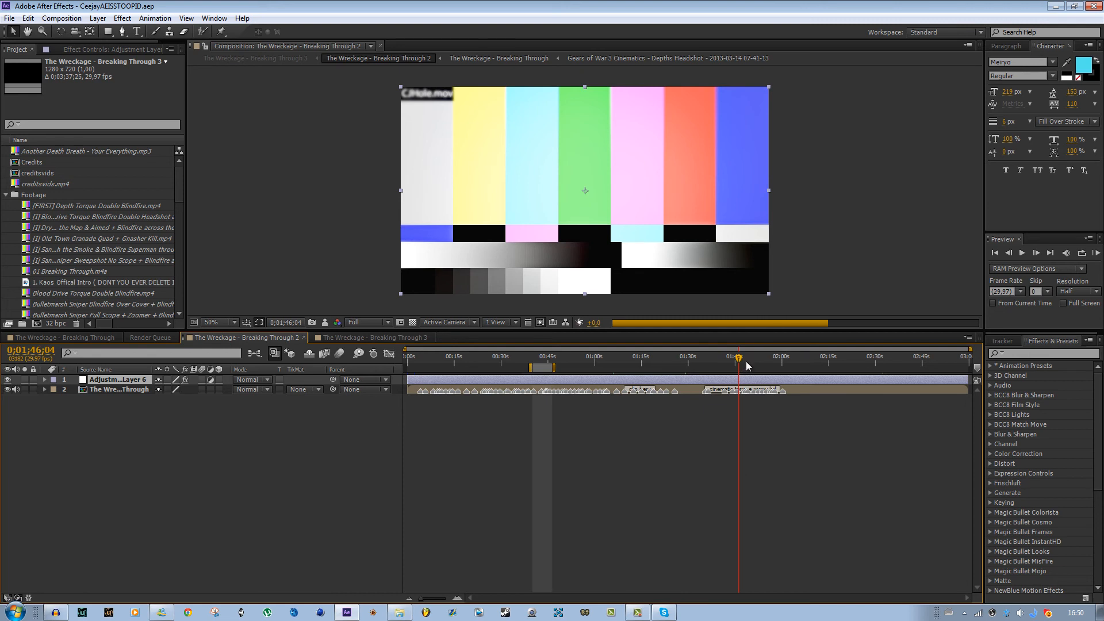
left_click(752, 363)
left_click(828, 361)
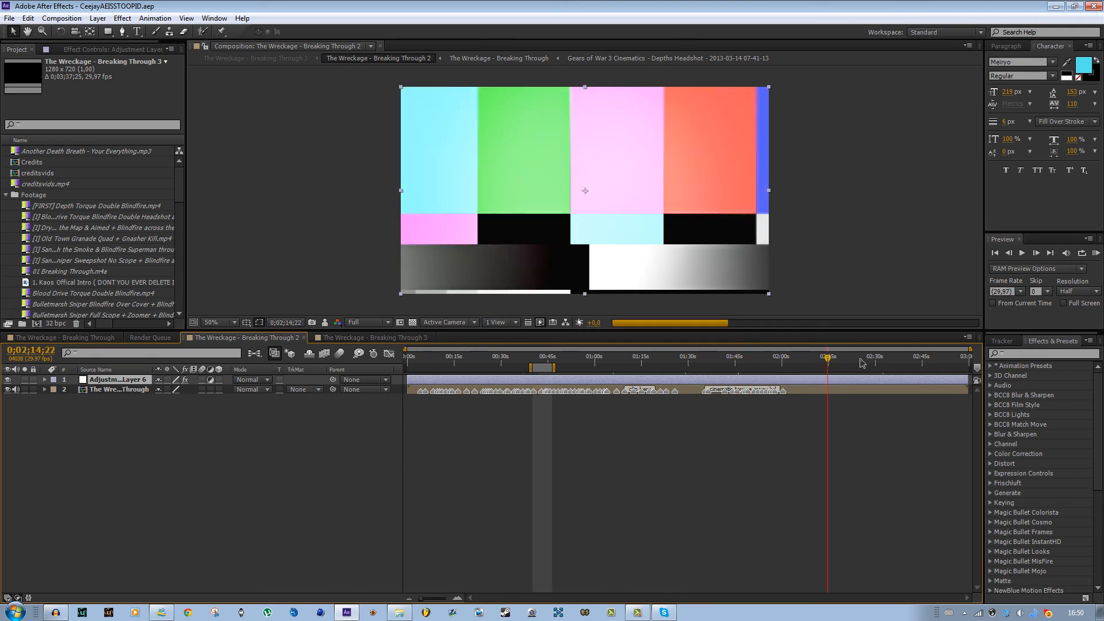
left_click(861, 363)
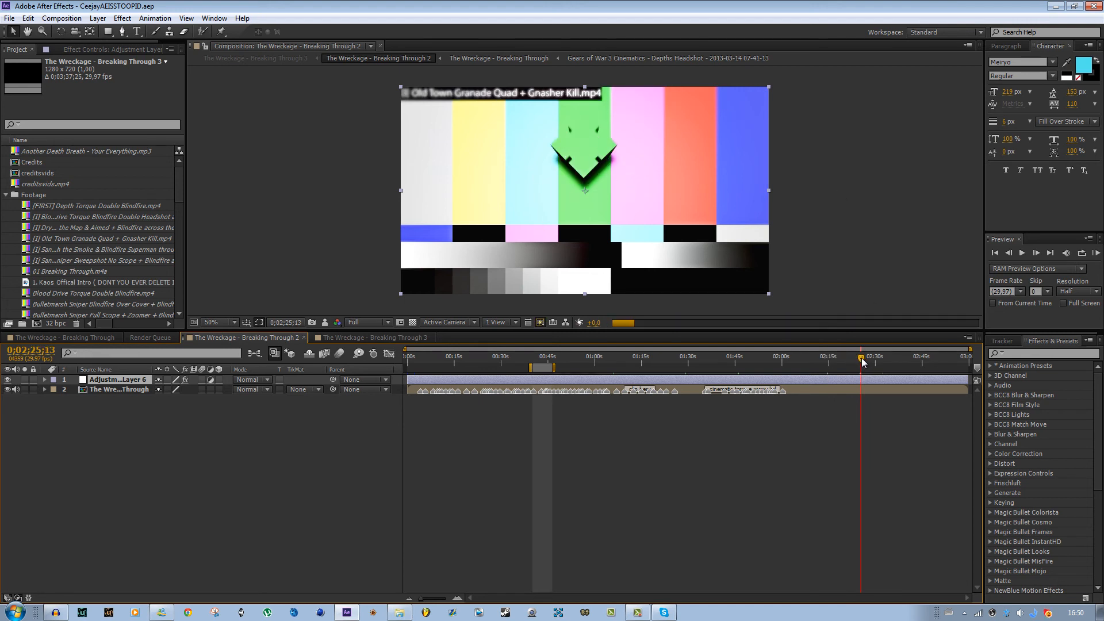
- Toggle the adjustment layer's visibility and open the nested The Wreckage - Breaking Through composition
left_click(7, 381)
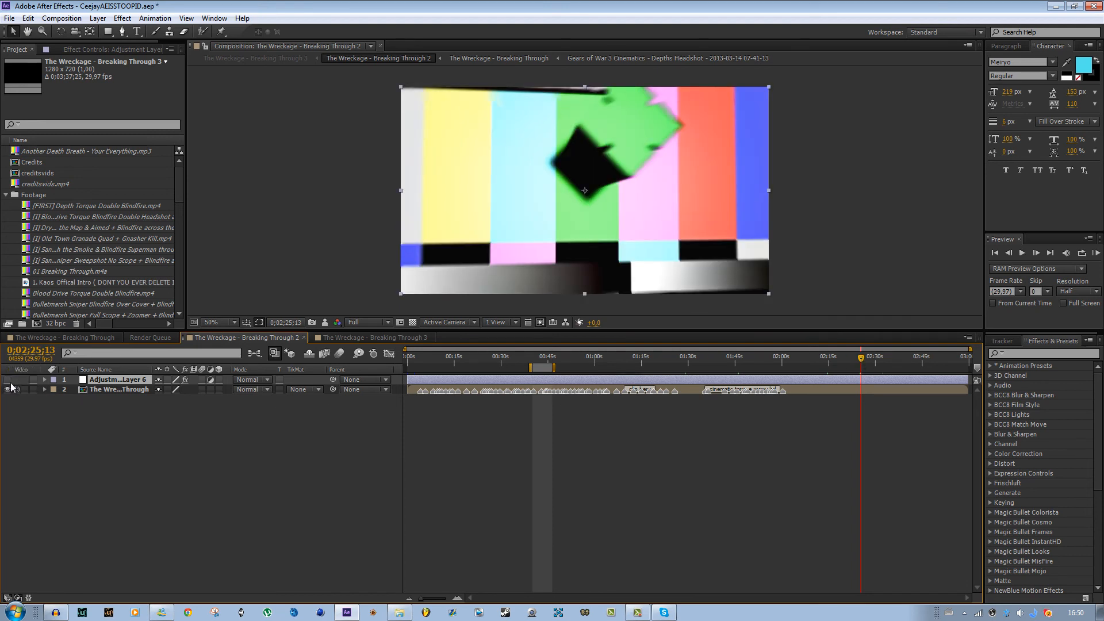
double_click(812, 388)
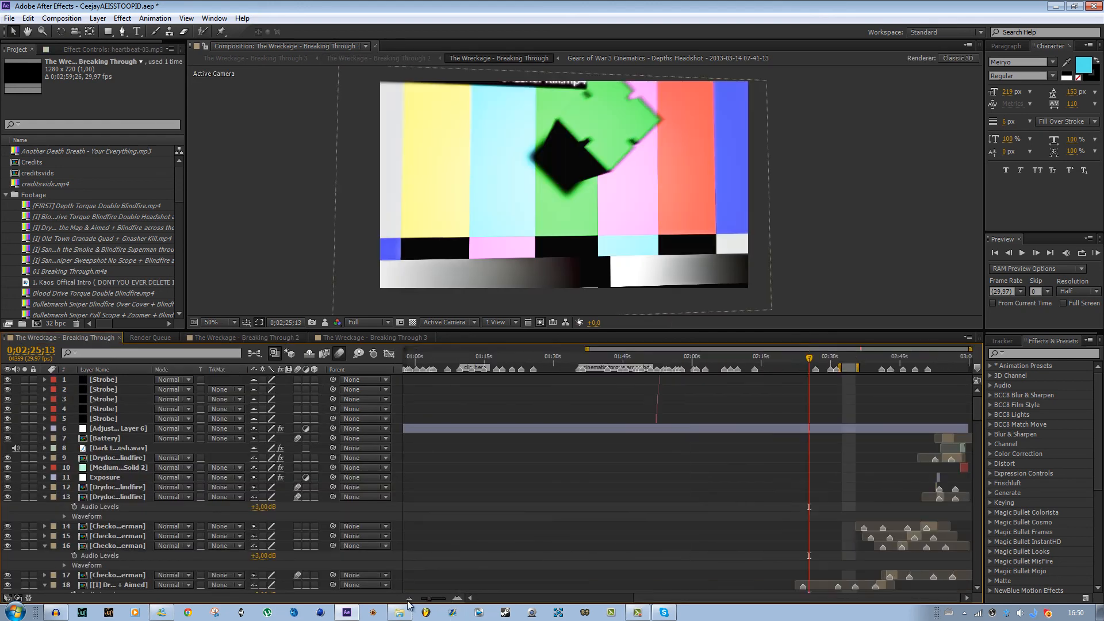
- Scroll through the nested composition's long layer list
left_click_drag(976, 410, 998, 604)
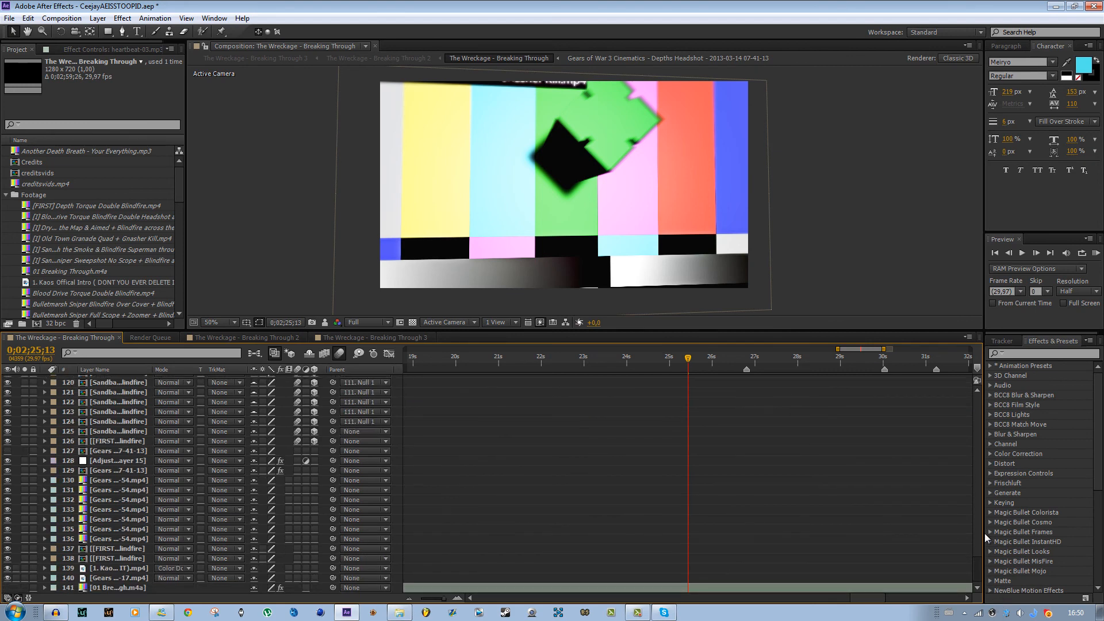
left_click_drag(984, 533, 985, 388)
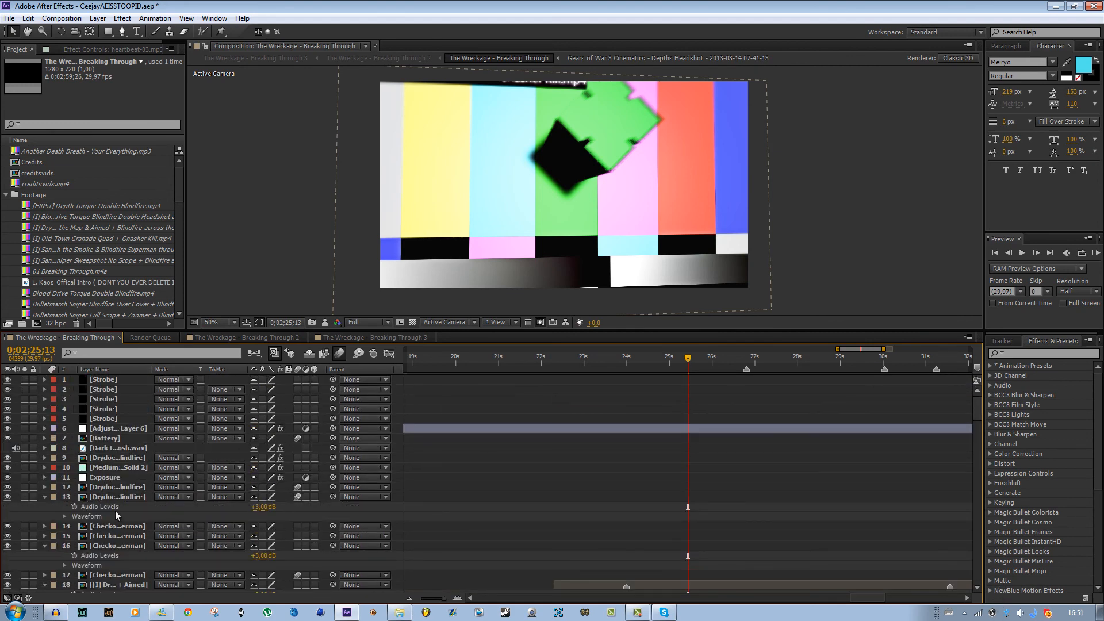
scroll(118, 516, "down", 6)
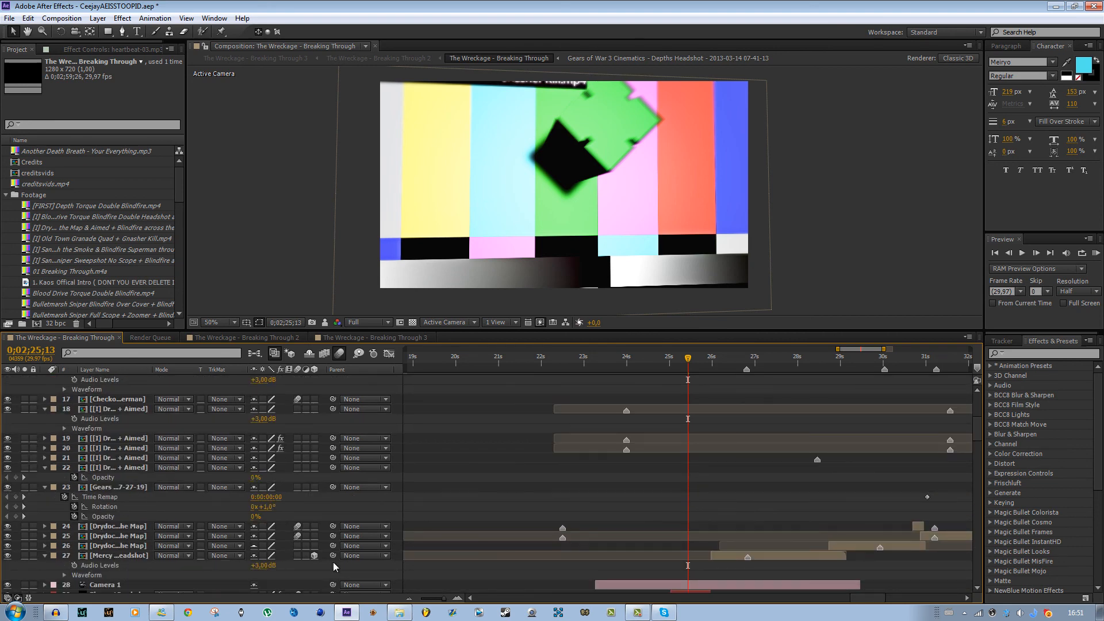
- Expand and collapse folders in the Project panel to browse the project's footage and comps
left_click(5, 195)
left_click(5, 227)
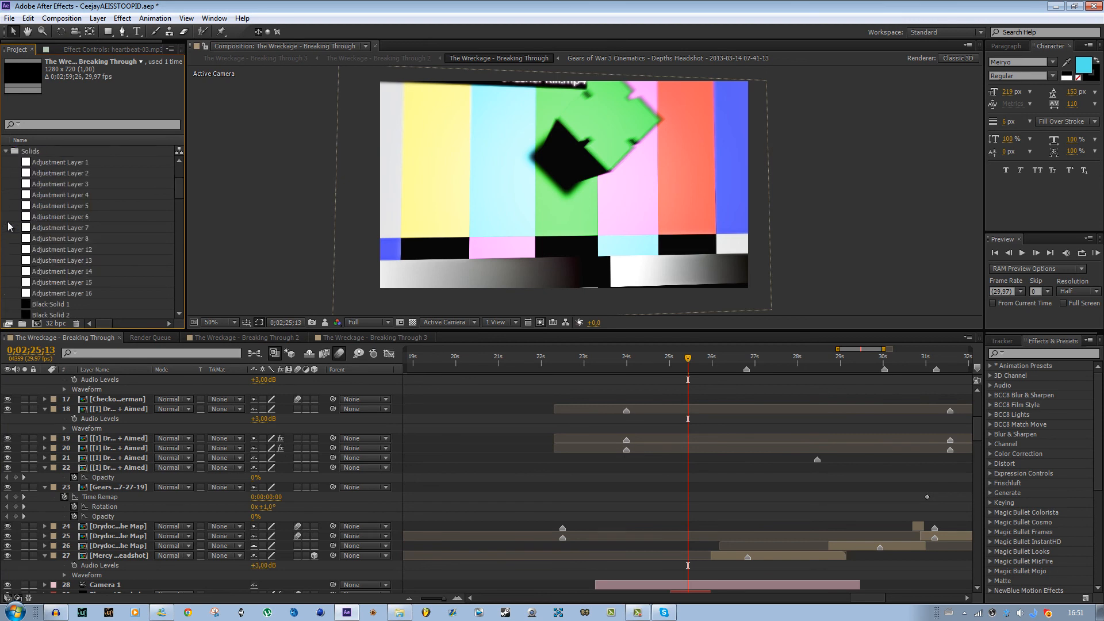
left_click_drag(188, 184, 181, 154)
left_click(6, 227)
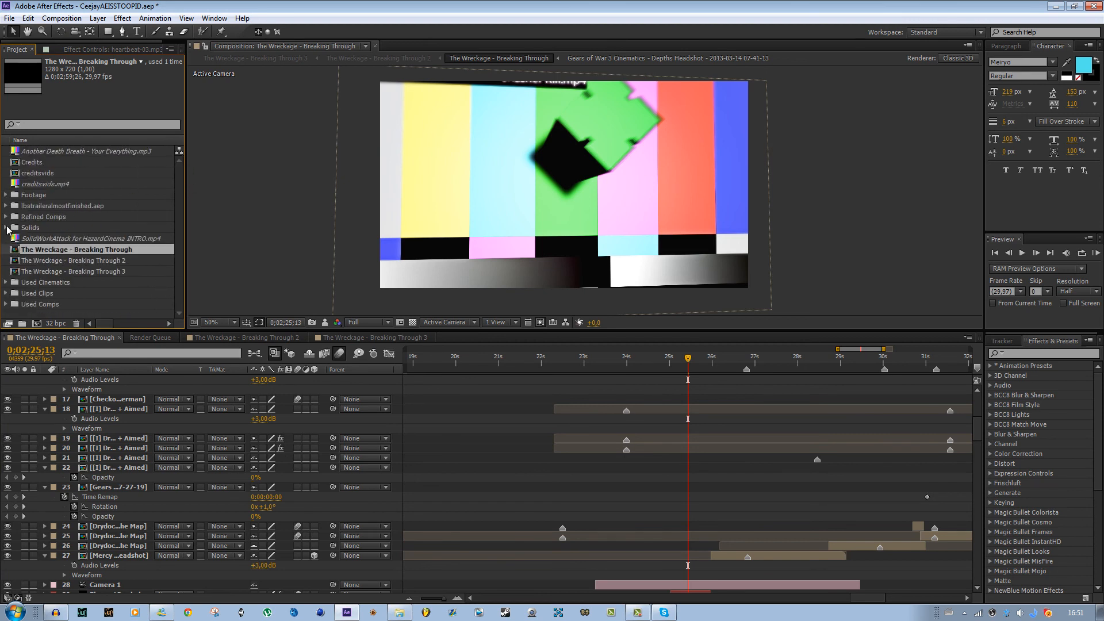
left_click(5, 228)
left_click(7, 225)
left_click(6, 218)
left_click(6, 218)
left_click(7, 205)
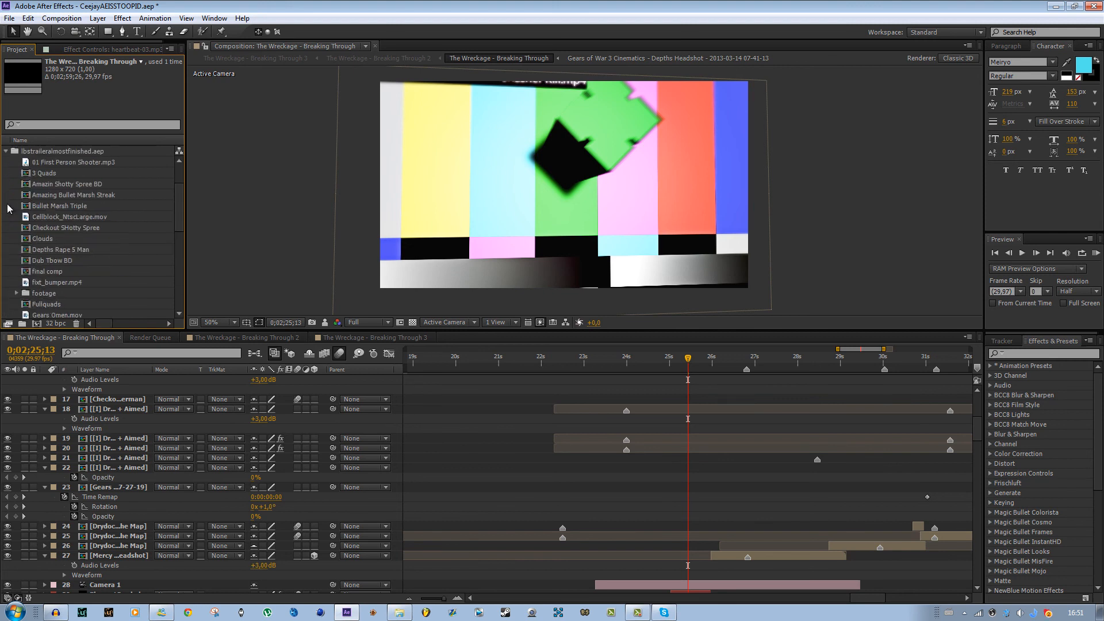
left_click(6, 151)
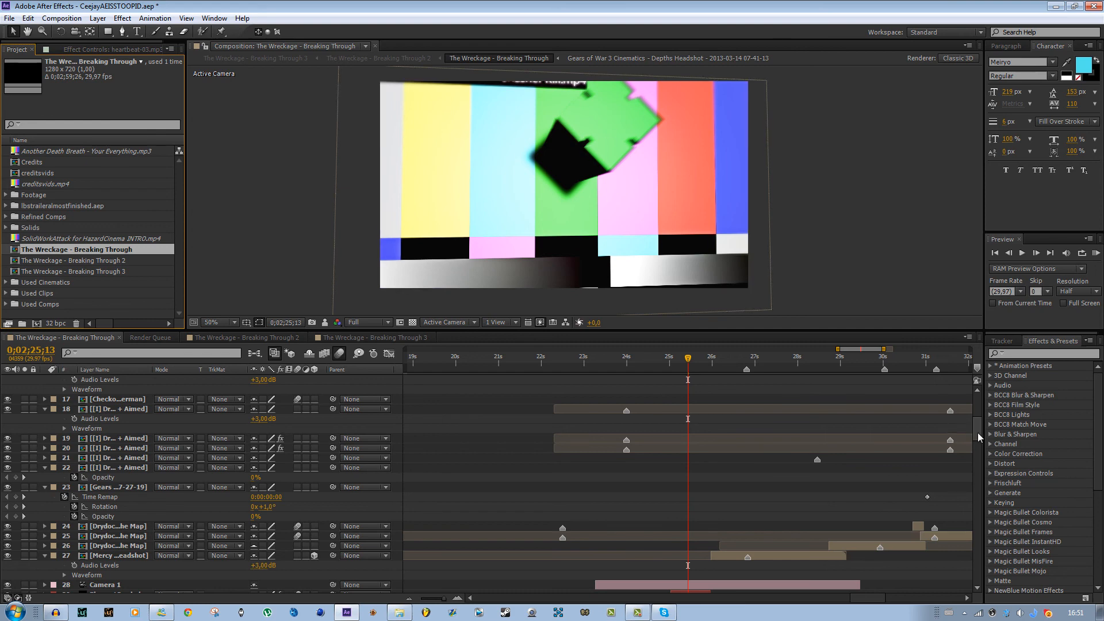
left_click_drag(978, 433, 986, 389)
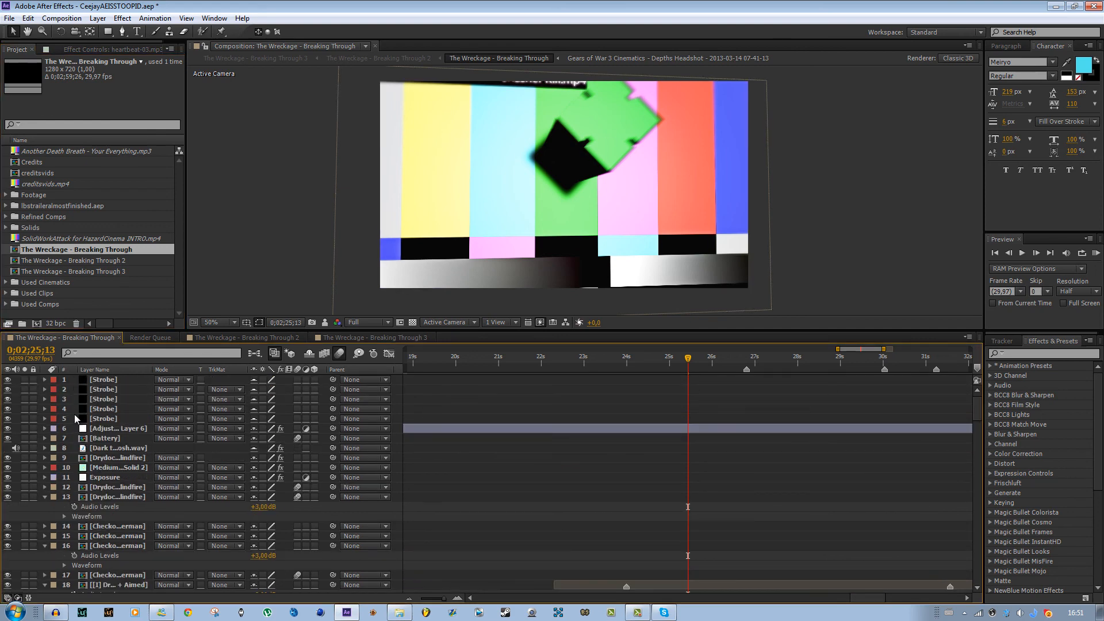
- Toggle Adjustment Layer 6's visibility repeatedly to compare the composition with and without it
left_click(8, 429)
left_click(8, 429)
left_click(8, 429)
left_click(7, 429)
left_click(8, 429)
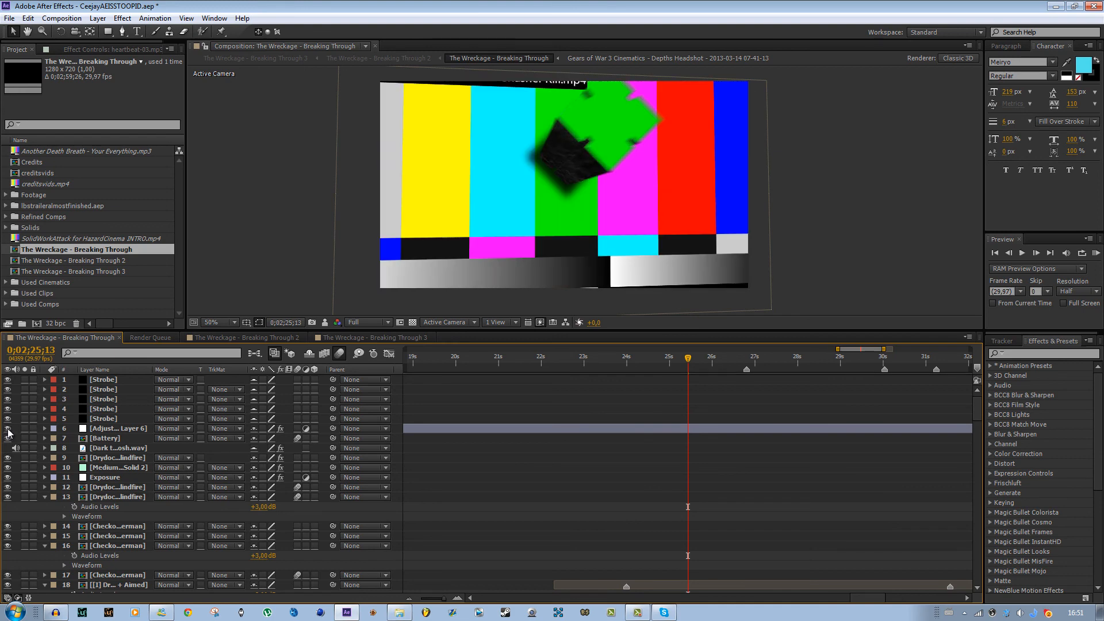
left_click(7, 429)
left_click(7, 429)
- Set a short work area around 0;02;26 and play it as a looping RAM preview
left_click(676, 362)
left_click_drag(675, 361, 727, 364)
key("b")
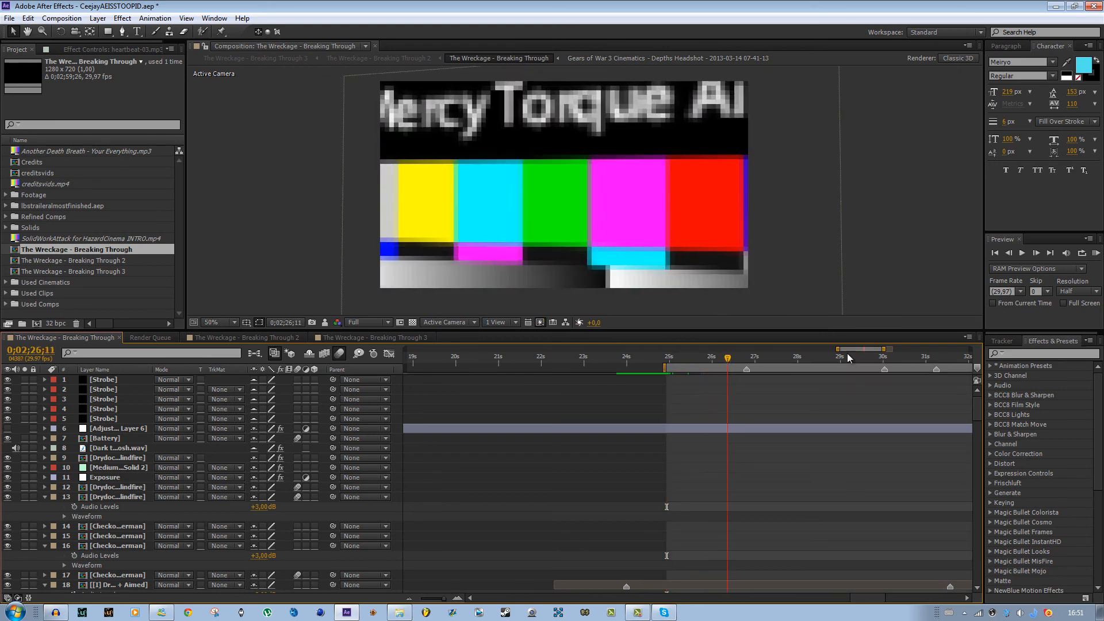
key("n")
left_click(1082, 253)
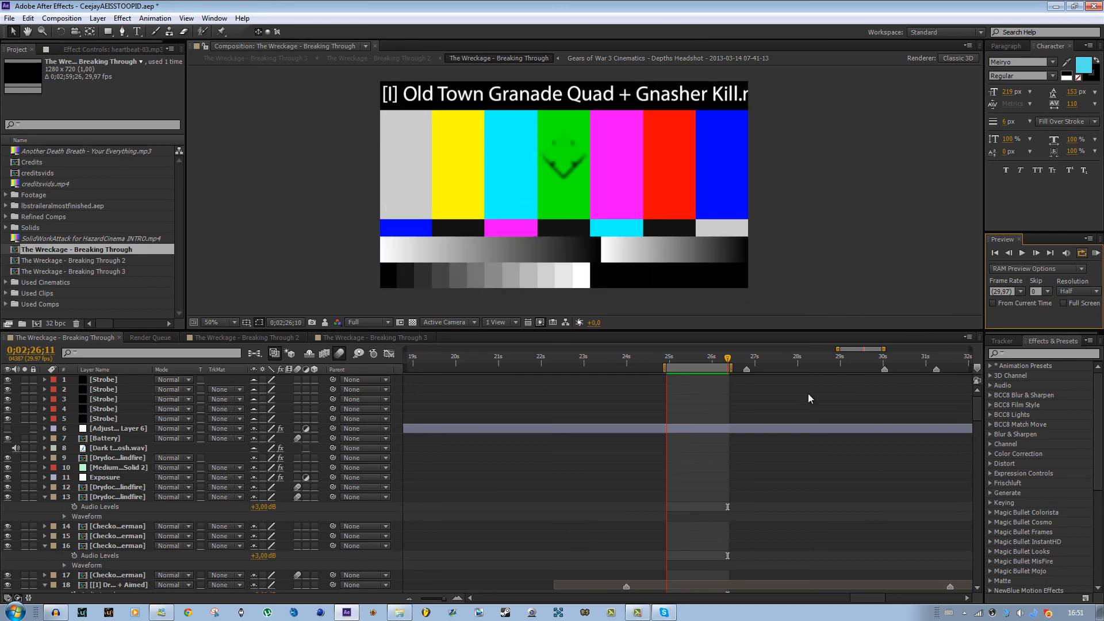
key("space")
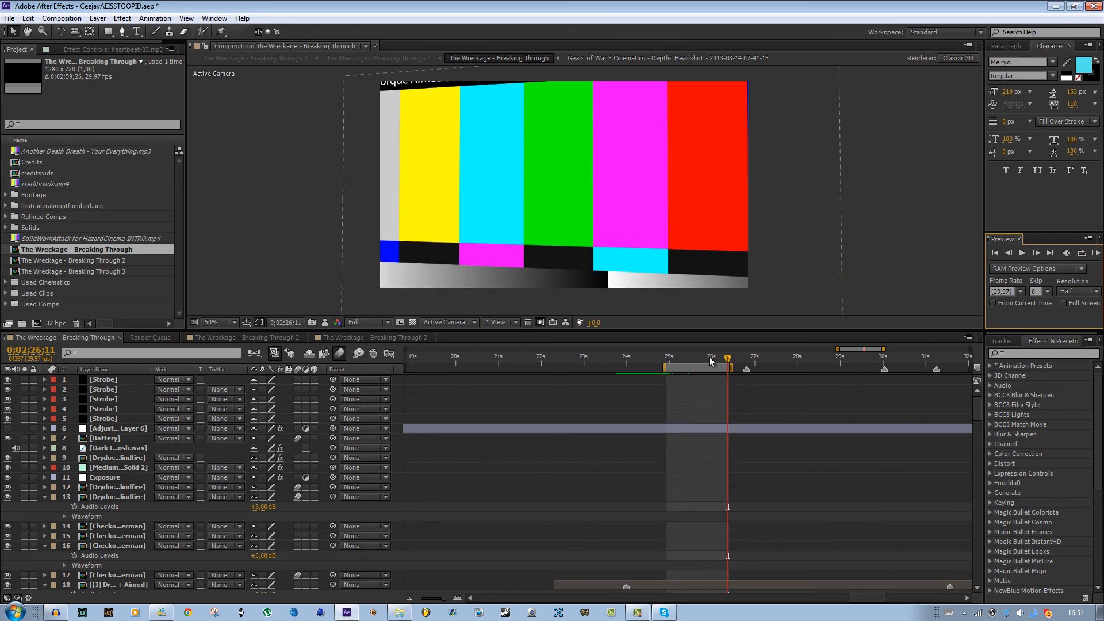
mouse_move(680, 360)
left_mouse_down()
mouse_move(704, 361)
mouse_move(669, 365)
mouse_move(690, 358)
left_mouse_up()
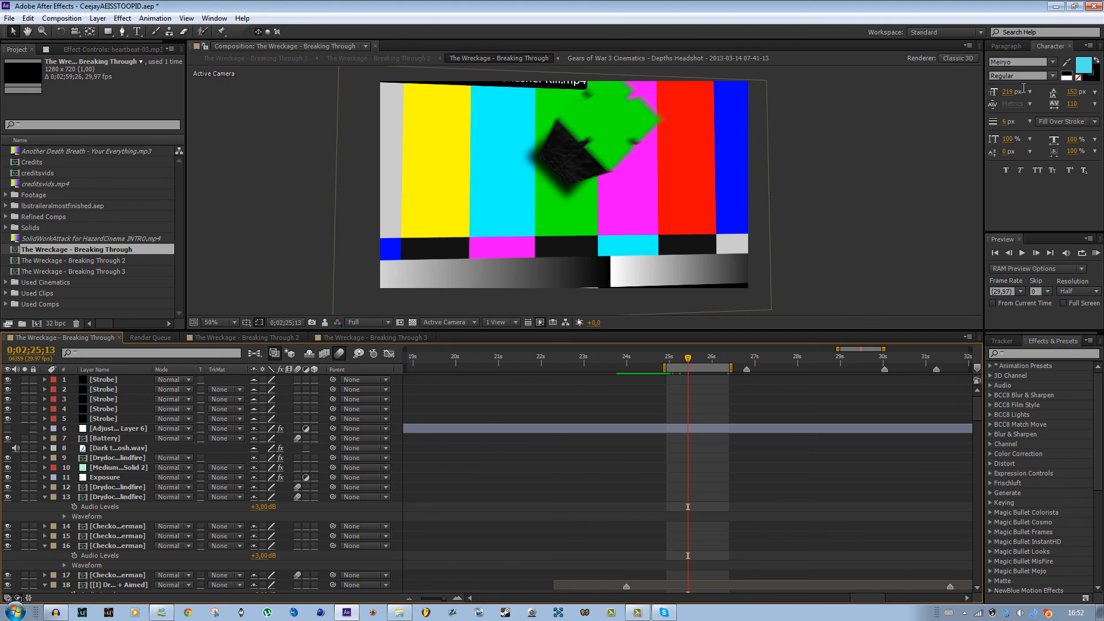
- Switch between the Tracker and Effects & Presets panels and scroll through the layer list
left_click_drag(975, 413, 979, 560)
left_click_drag(1005, 436, 988, 394)
left_click(1017, 342)
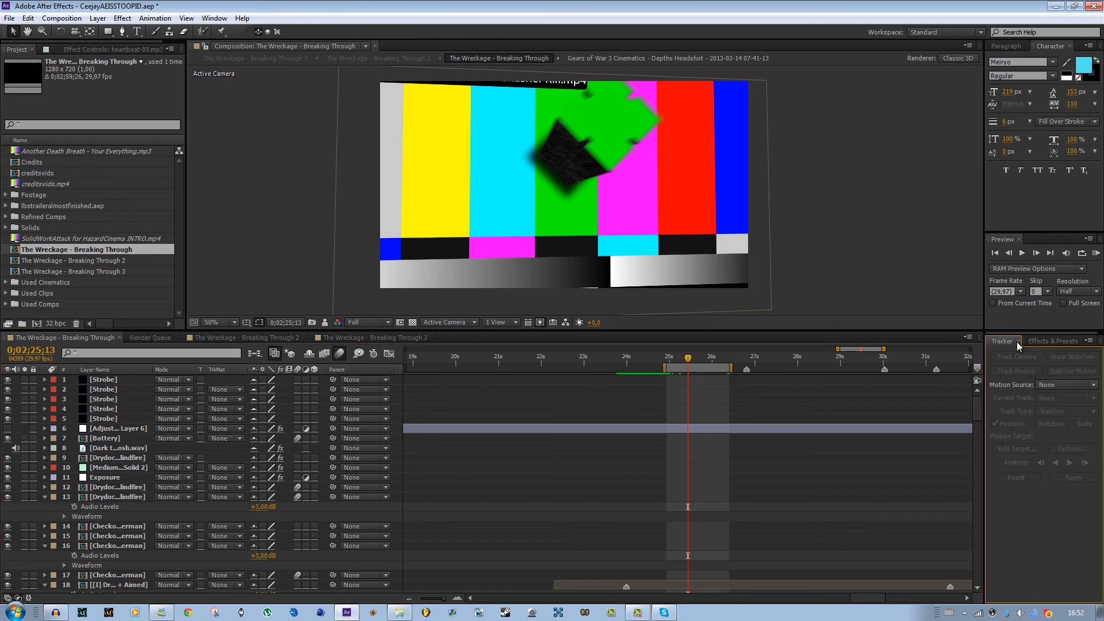
left_click(1043, 342)
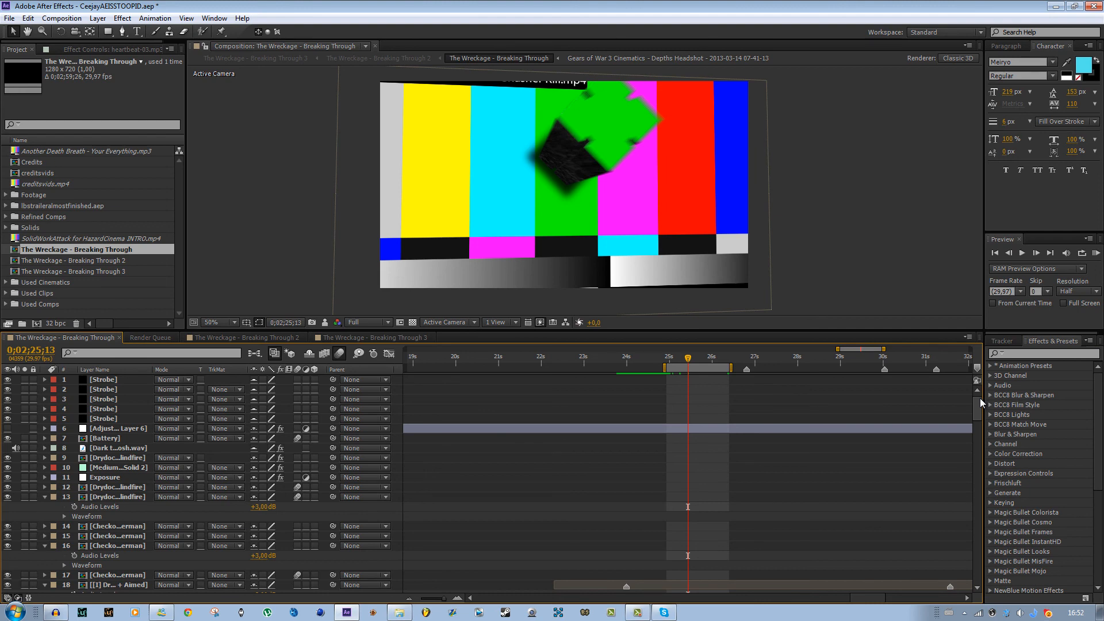
left_click_drag(979, 402, 977, 557)
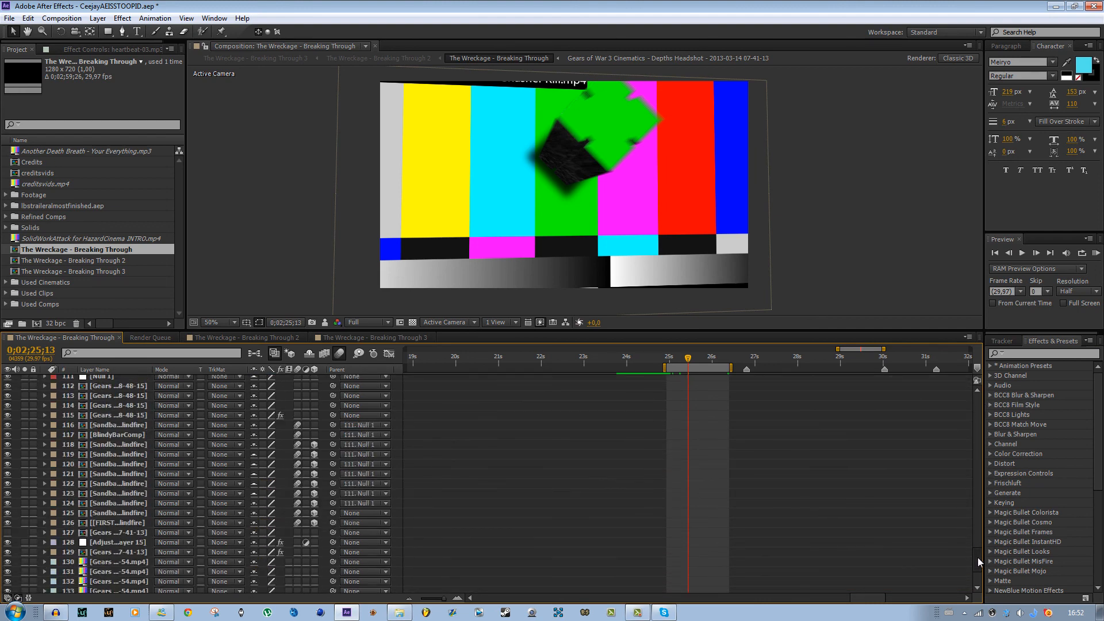
left_click_drag(995, 388, 995, 366)
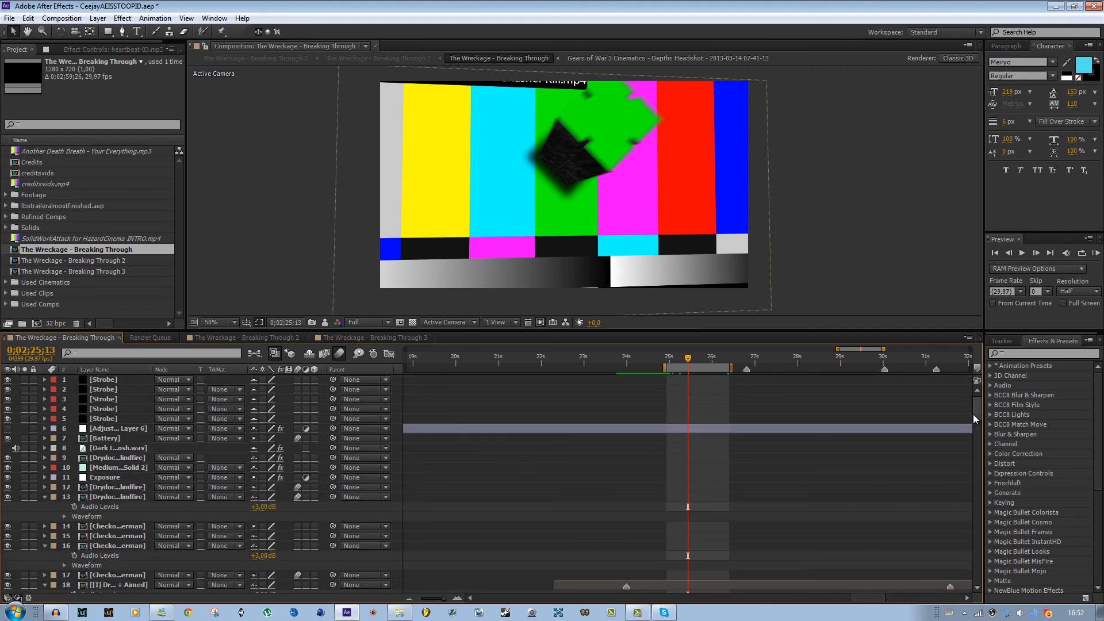